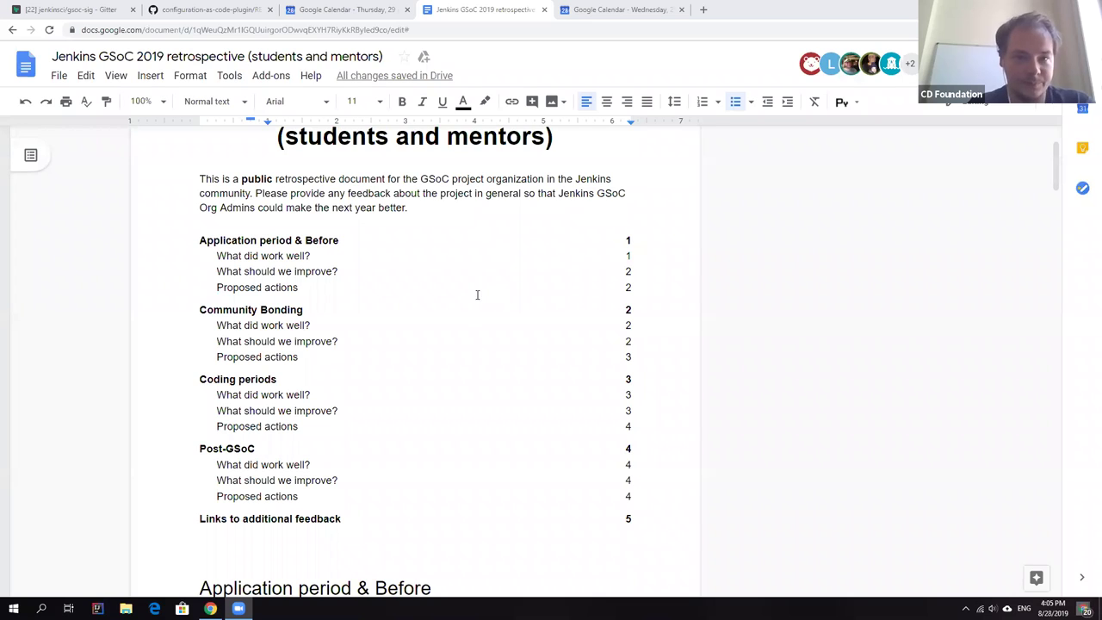
# Close the Thursday calendar tab and the Gitter chat tab
pyautogui.click(407, 9)
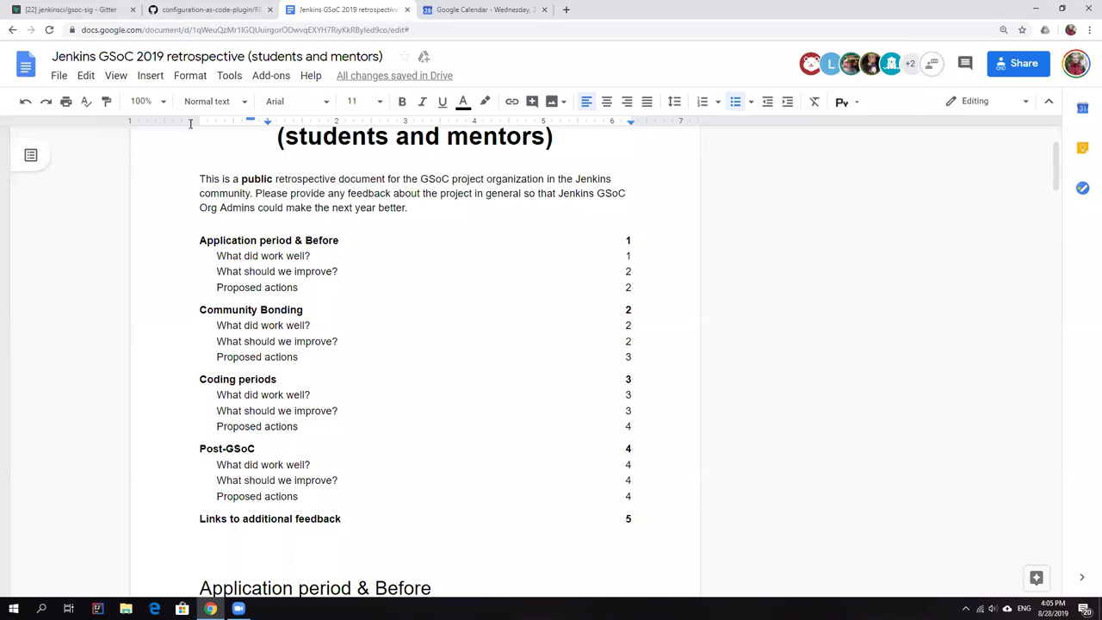
pyautogui.click(133, 10)
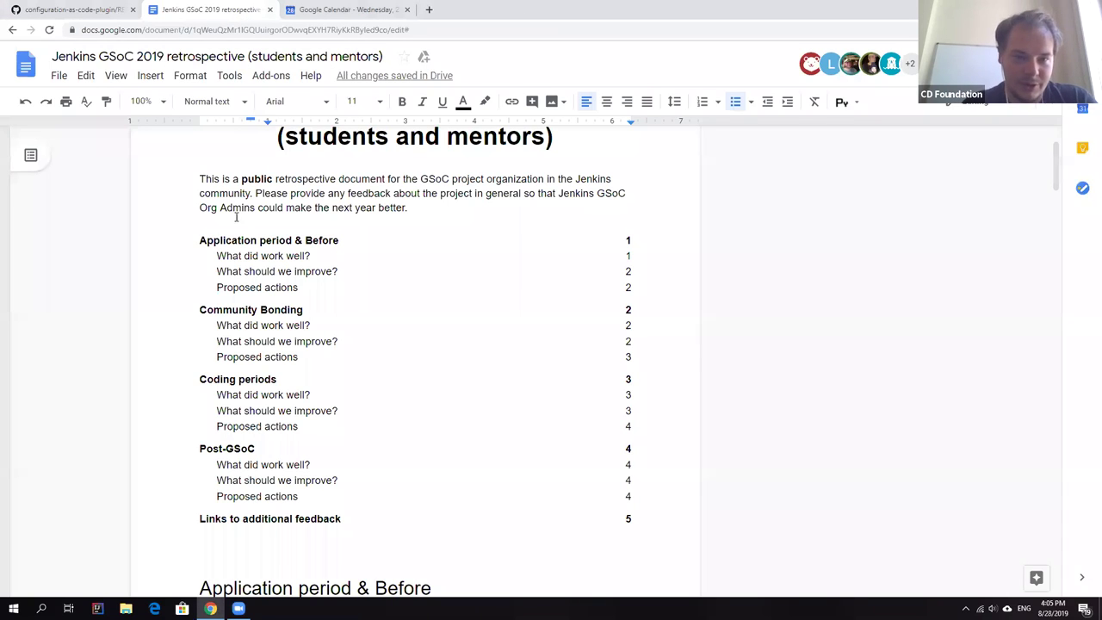
pyautogui.scroll(1, 271, 316)
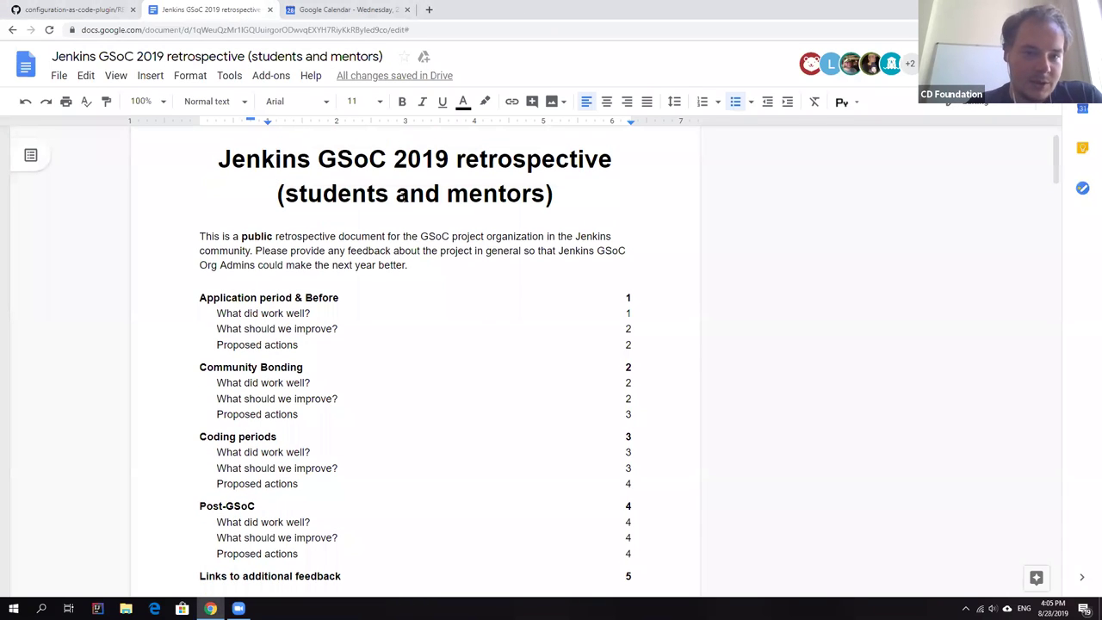
pyautogui.scroll(-3, 292, 260)
pyautogui.scroll(-2, 437, 269)
pyautogui.scroll(-2, 350, 259)
pyautogui.scroll(-1, 429, 244)
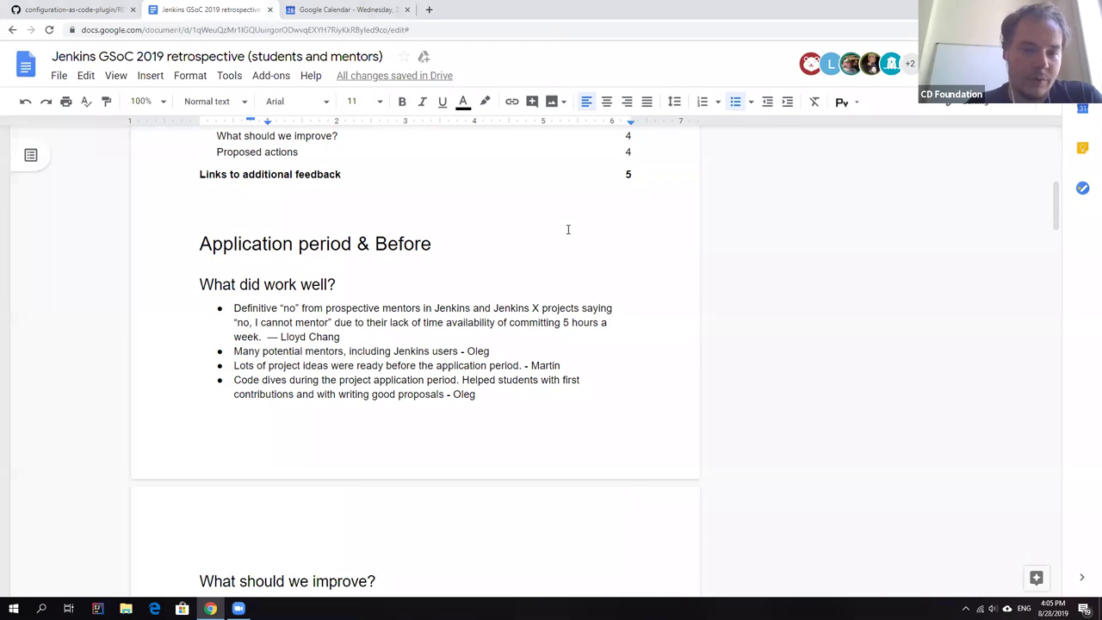
pyautogui.scroll(-1, 313, 322)
pyautogui.scroll(-3, 413, 275)
pyautogui.scroll(3, 413, 276)
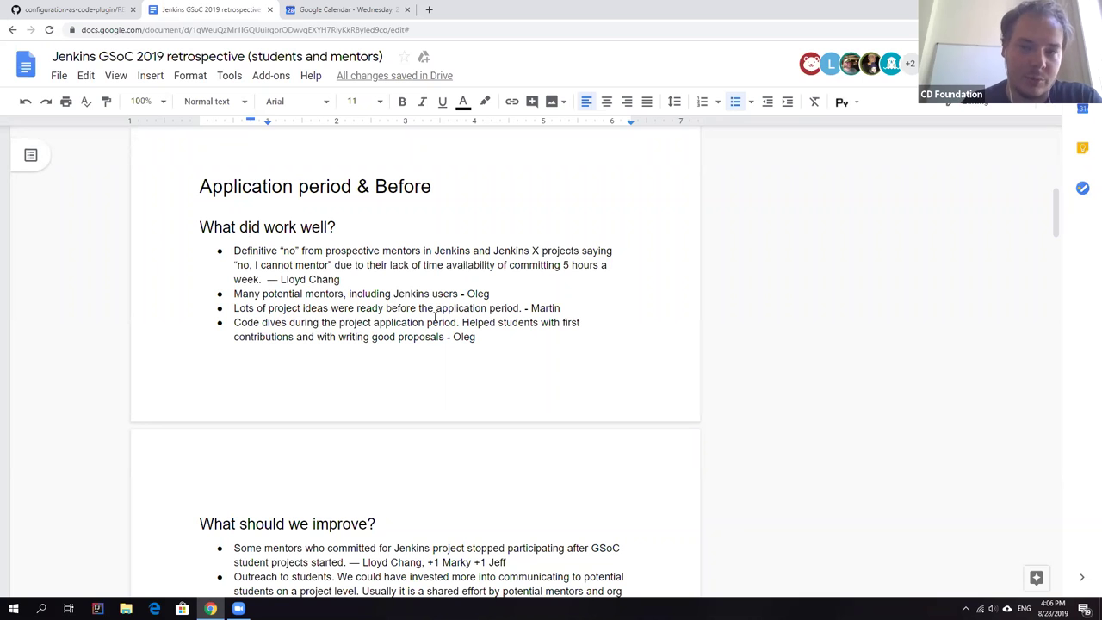
pyautogui.click(300, 227)
pyautogui.scroll(-5, 340, 280)
pyautogui.scroll(-5, 340, 280)
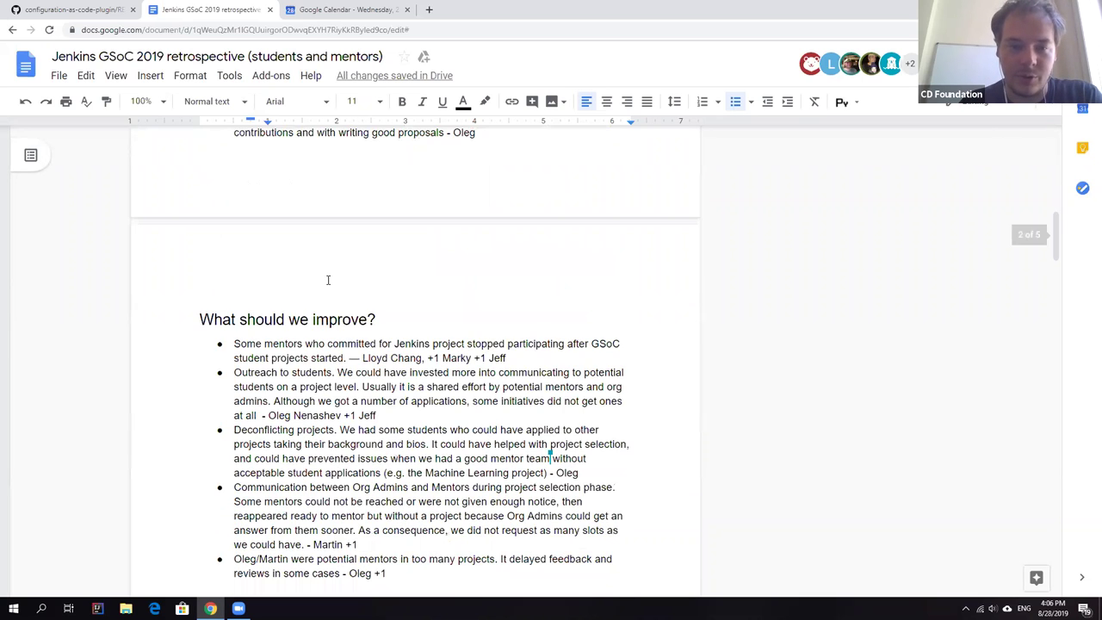
pyautogui.scroll(-5, 318, 276)
pyautogui.scroll(-3, 295, 273)
pyautogui.scroll(-5, 294, 272)
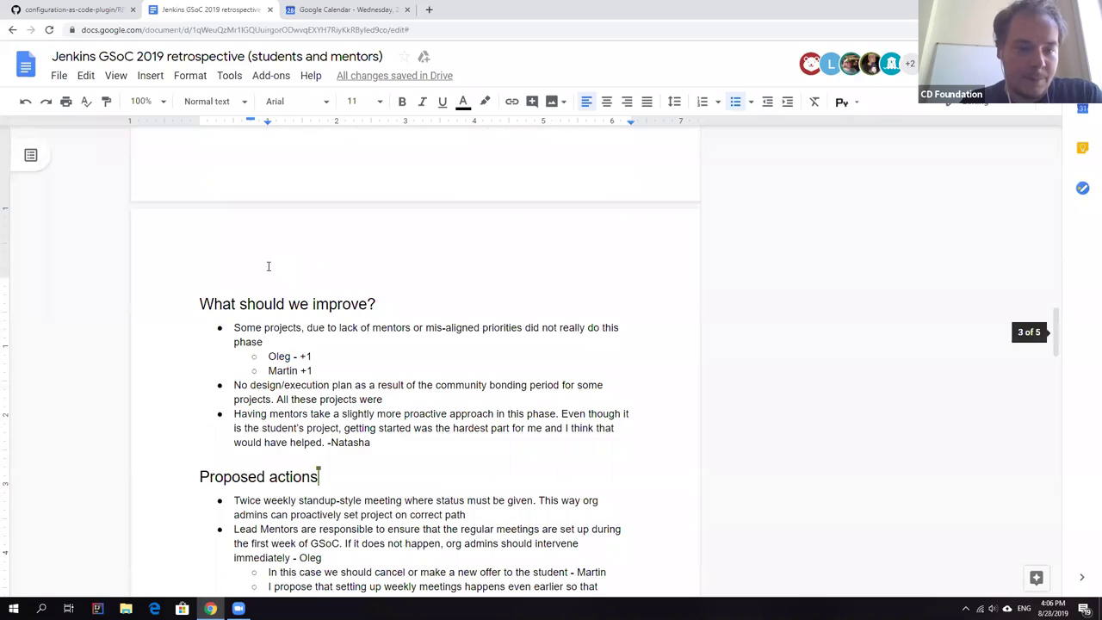
pyautogui.scroll(-4, 368, 291)
pyautogui.scroll(3, 324, 270)
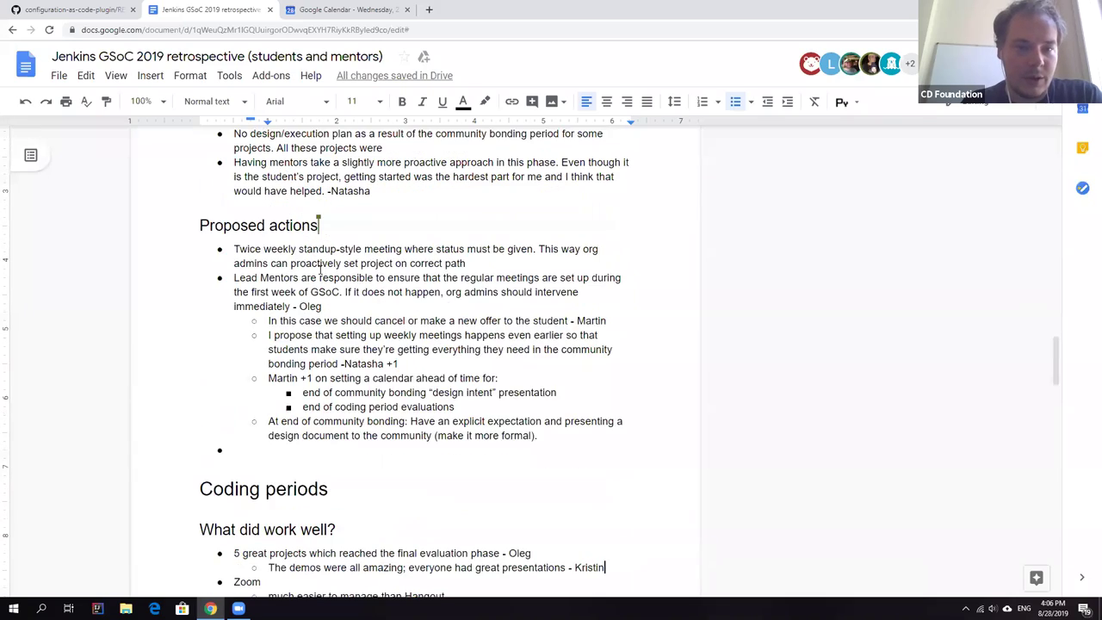
pyautogui.scroll(5, 325, 270)
pyautogui.scroll(4, 345, 301)
pyautogui.scroll(4, 350, 325)
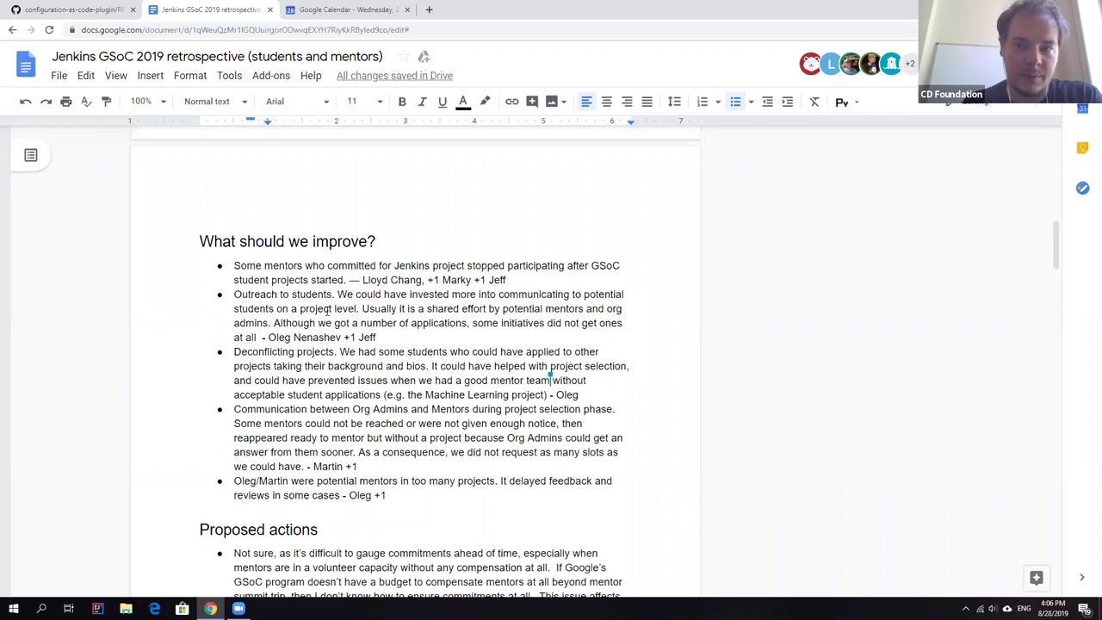
pyautogui.scroll(2, 327, 312)
pyautogui.scroll(5, 327, 312)
pyautogui.scroll(2, 328, 312)
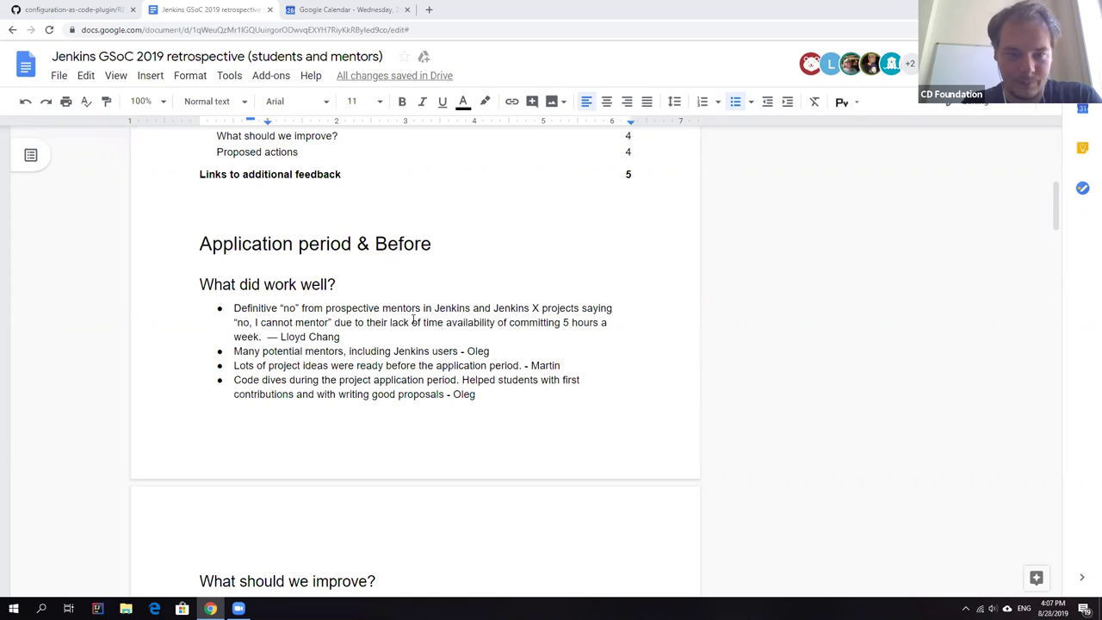
pyautogui.scroll(-2, 413, 321)
pyautogui.scroll(-5, 414, 320)
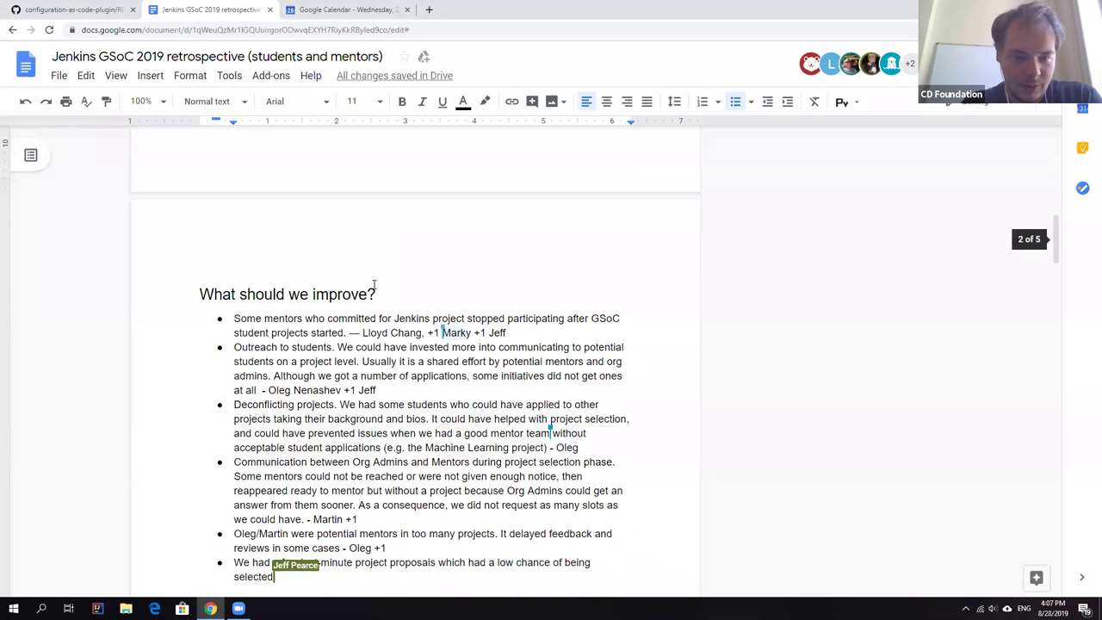
pyautogui.scroll(-3, 374, 285)
pyautogui.scroll(-3, 374, 284)
pyautogui.scroll(-3, 378, 276)
pyautogui.scroll(-3, 383, 262)
pyautogui.scroll(-4, 383, 263)
pyautogui.scroll(-3, 383, 263)
pyautogui.scroll(-3, 370, 258)
pyautogui.scroll(-4, 370, 258)
pyautogui.scroll(-1, 370, 258)
pyautogui.scroll(-3, 375, 267)
pyautogui.scroll(4, 377, 271)
pyautogui.scroll(5, 377, 272)
pyautogui.scroll(5, 376, 271)
pyautogui.scroll(2, 603, 301)
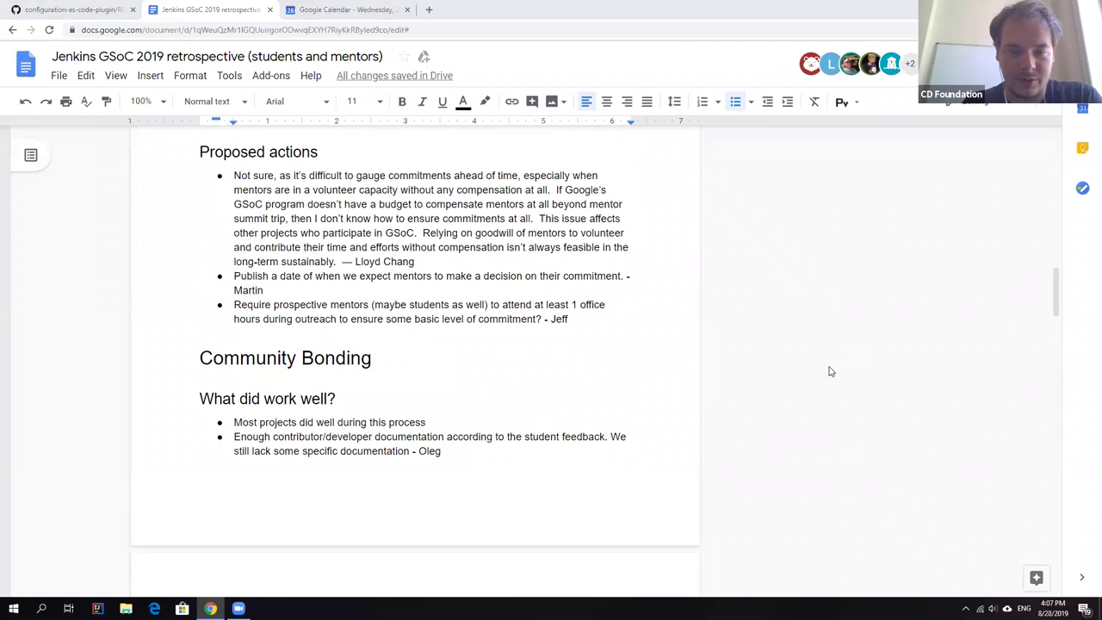
pyautogui.scroll(3, 699, 336)
pyautogui.scroll(4, 700, 336)
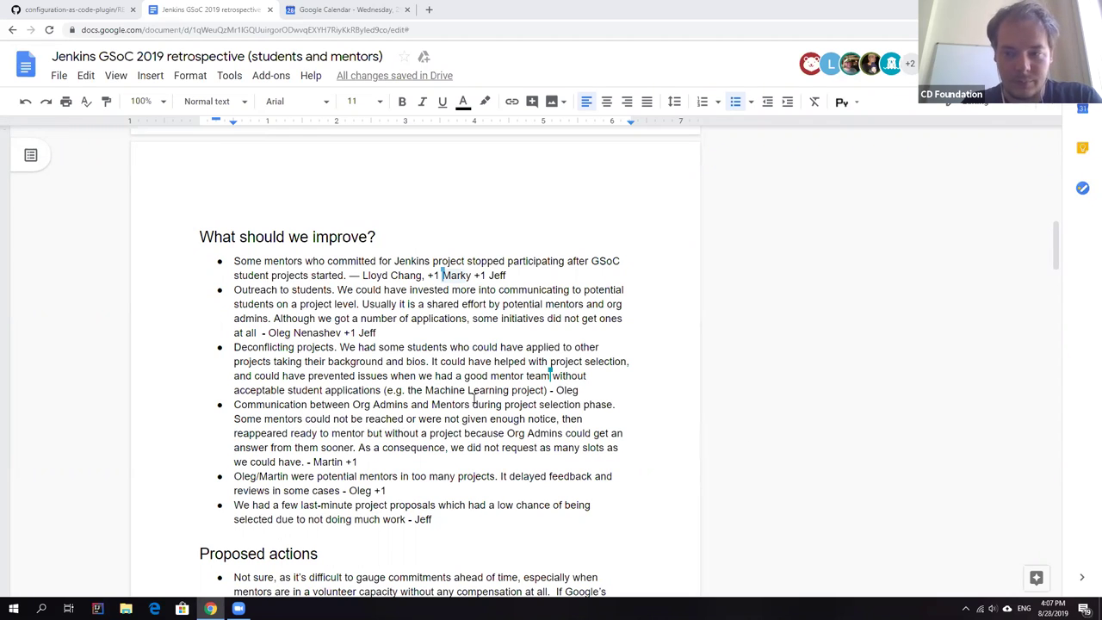
pyautogui.scroll(-3, 473, 398)
pyautogui.scroll(-2, 430, 388)
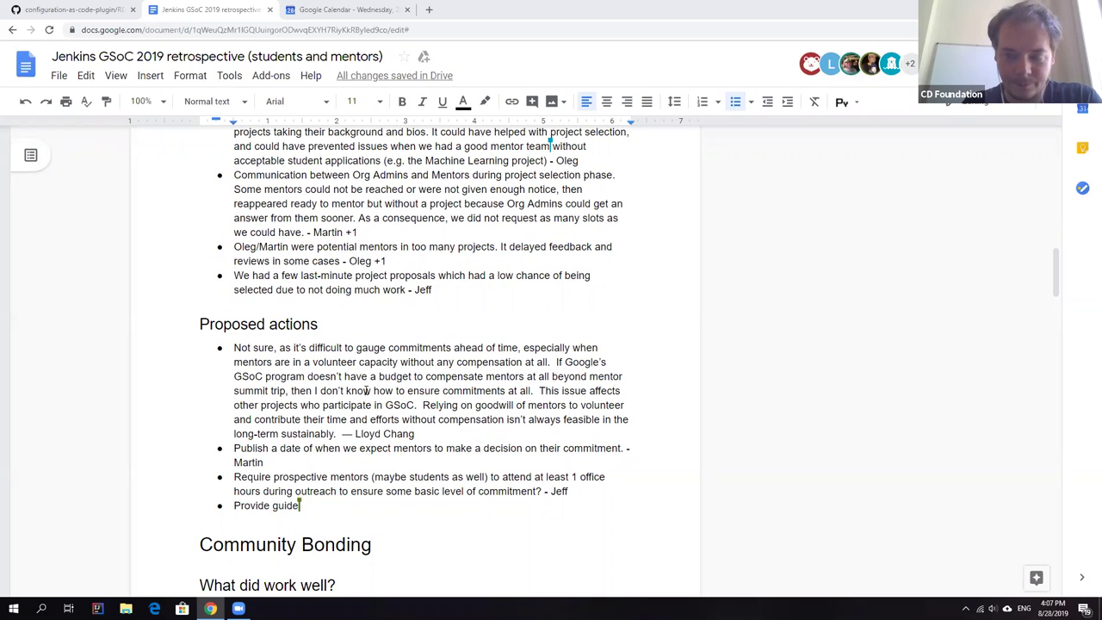
pyautogui.scroll(-3, 368, 391)
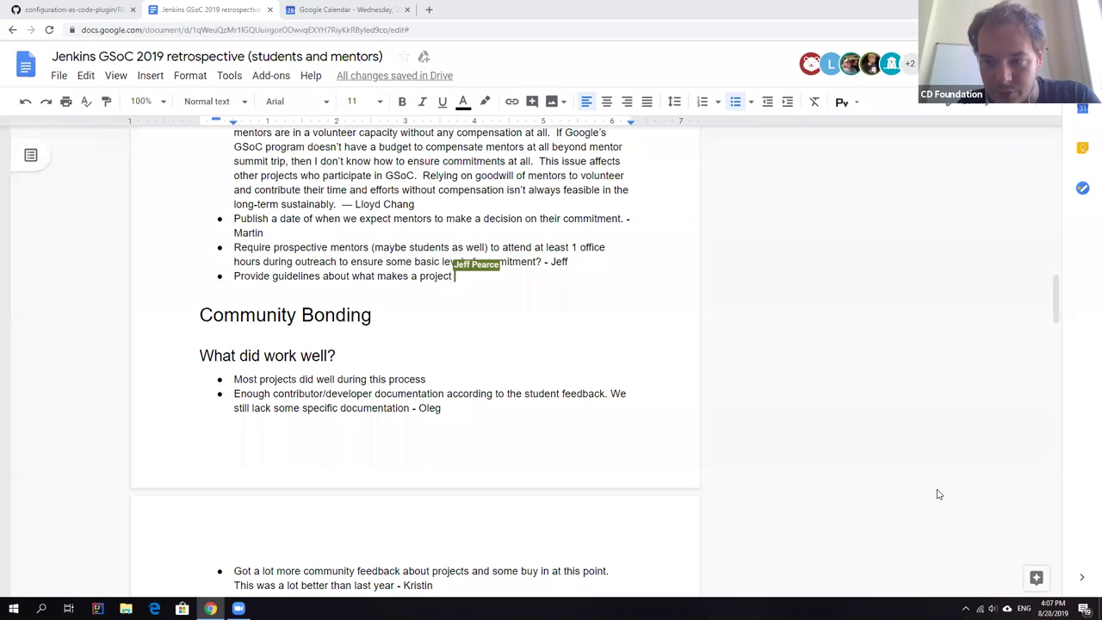
pyautogui.scroll(-10, 408, 362)
pyautogui.scroll(-10, 408, 363)
pyautogui.scroll(-10, 345, 387)
pyautogui.scroll(-8, 266, 459)
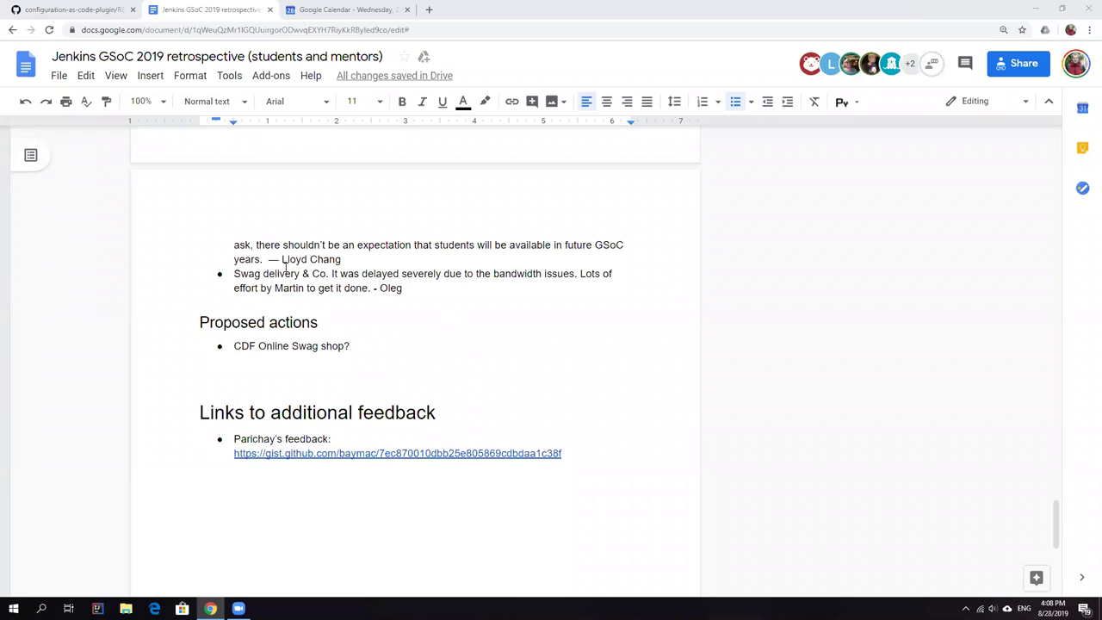
pyautogui.scroll(5, 283, 263)
pyautogui.scroll(5, 282, 263)
pyautogui.scroll(5, 283, 264)
pyautogui.scroll(5, 282, 263)
pyautogui.scroll(1, 282, 267)
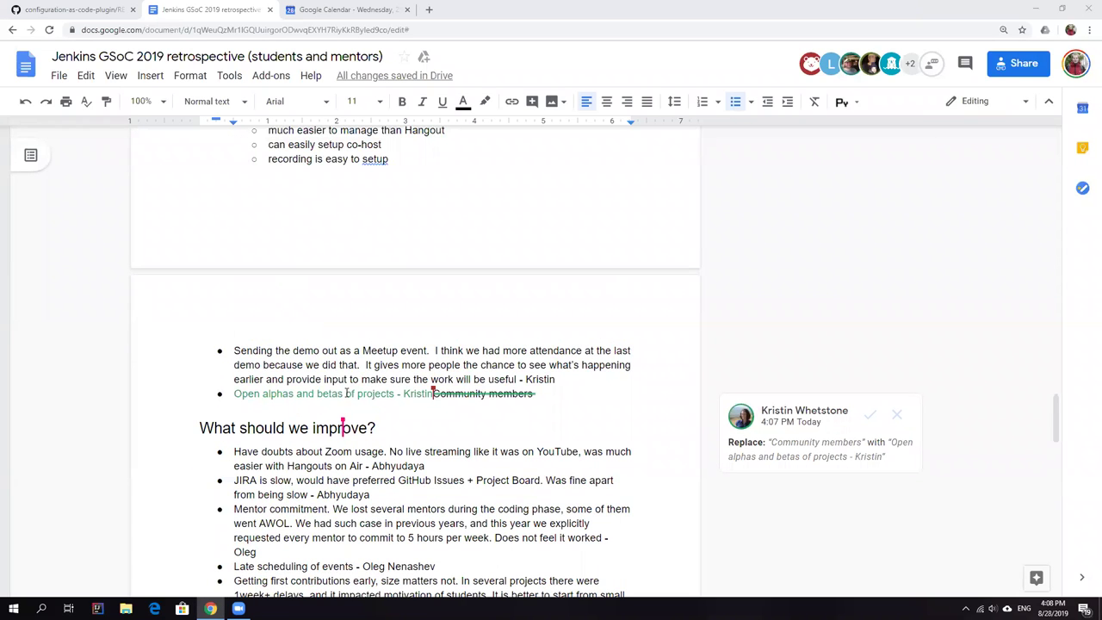
# Accept the suggestion replacing 'Community members' with 'Open alphas and betas of projects', then place the cursor before Natasha
pyautogui.click(345, 393)
pyautogui.click(844, 417)
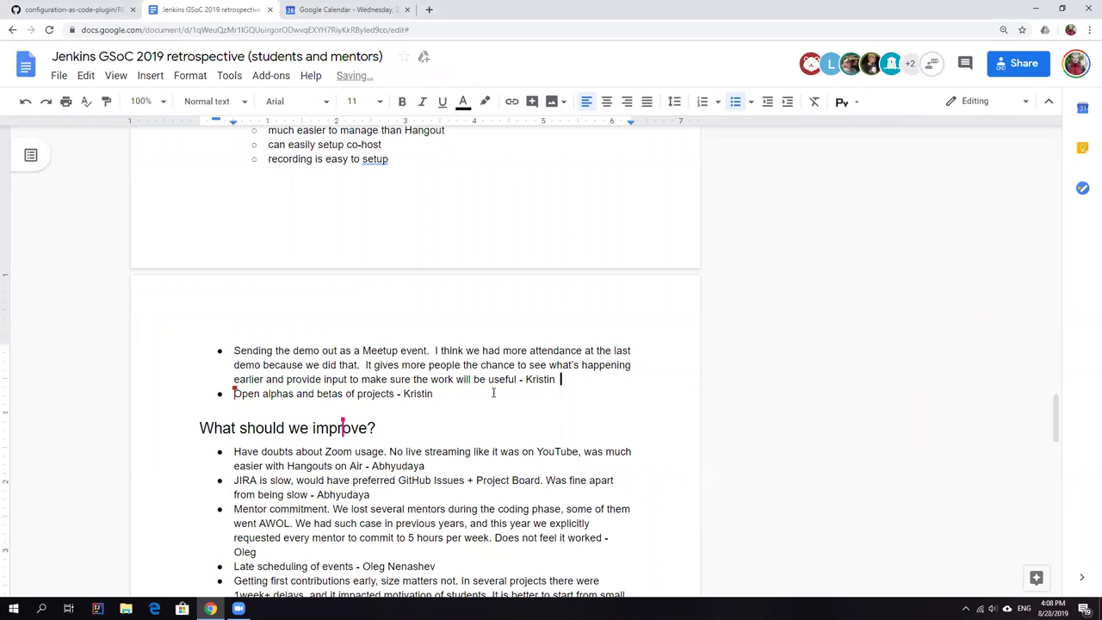
pyautogui.scroll(3, 394, 339)
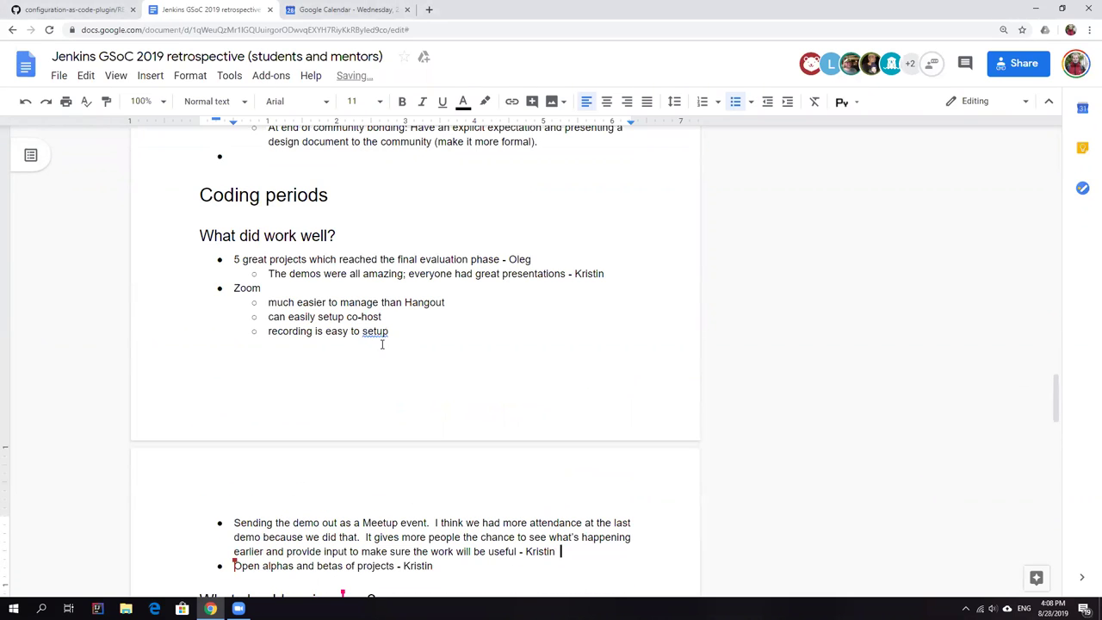
pyautogui.scroll(3, 487, 382)
pyautogui.scroll(3, 487, 382)
pyautogui.scroll(3, 469, 377)
pyautogui.scroll(2, 371, 344)
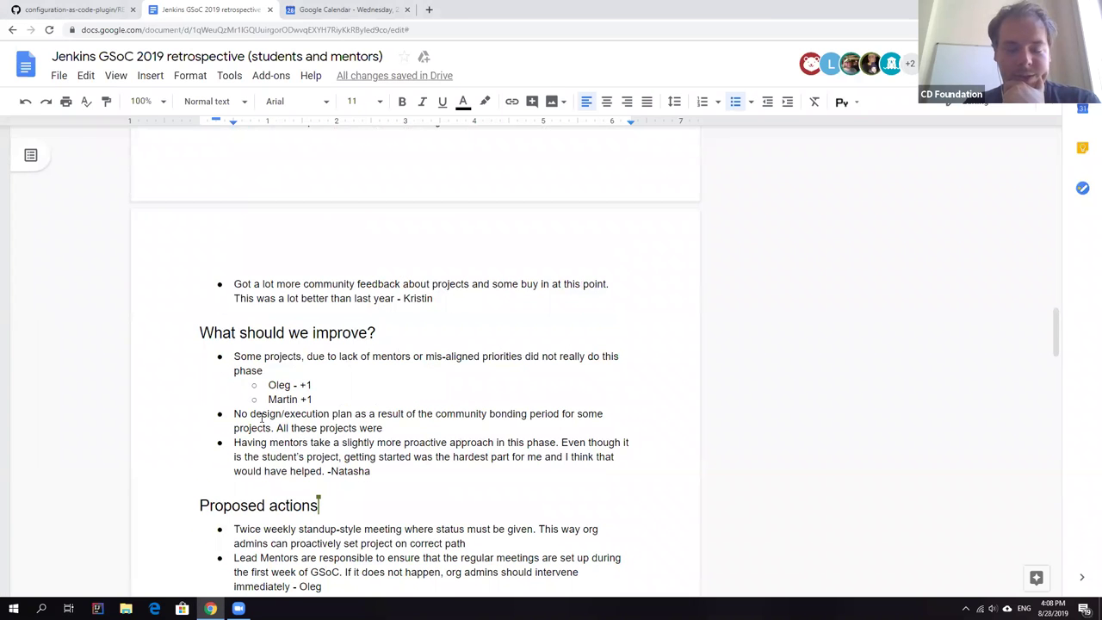
pyautogui.click(330, 471)
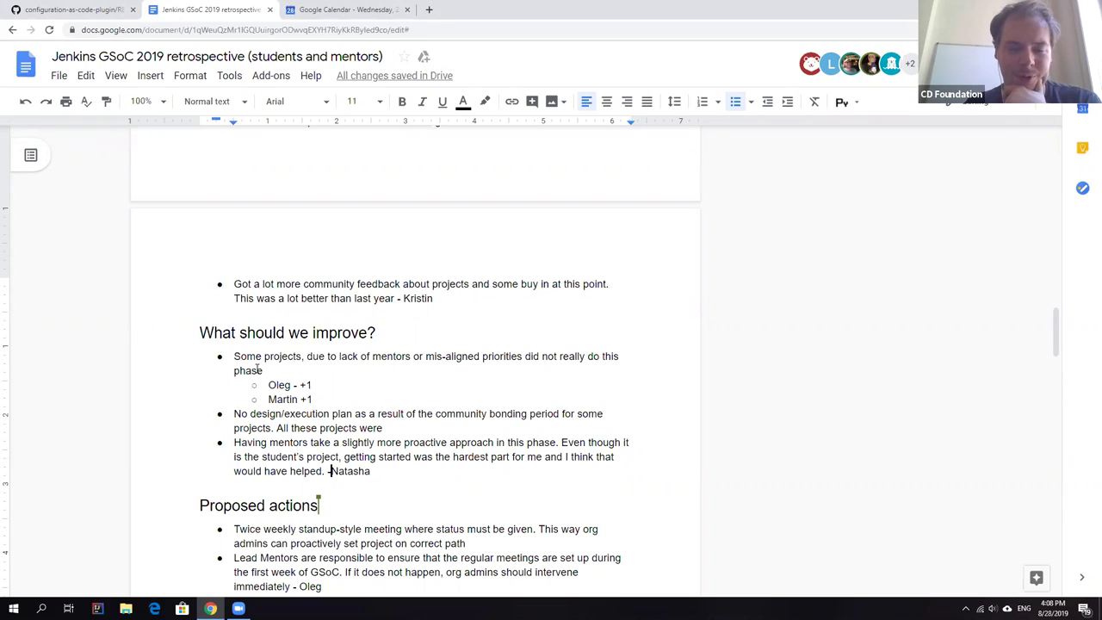
pyautogui.scroll(10, 294, 372)
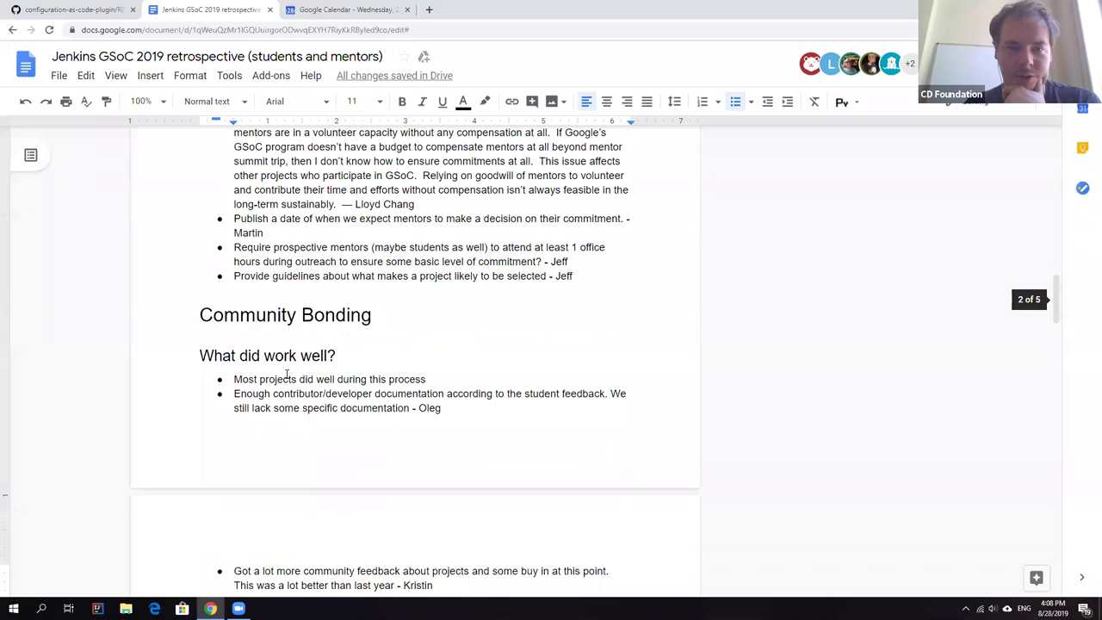
pyautogui.scroll(5, 294, 372)
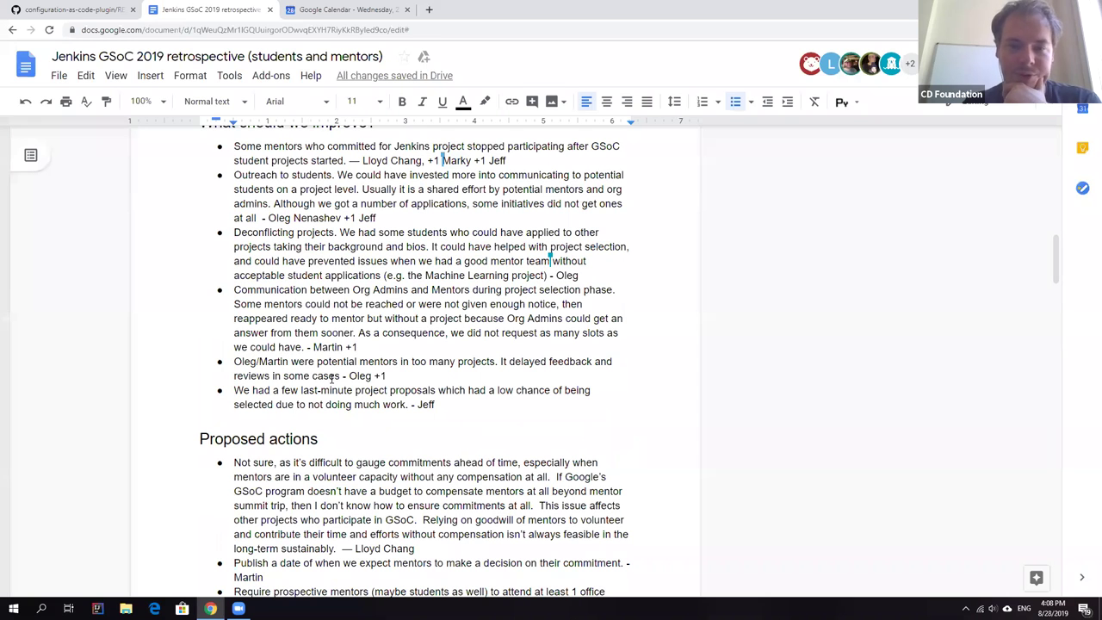
pyautogui.scroll(6, 330, 385)
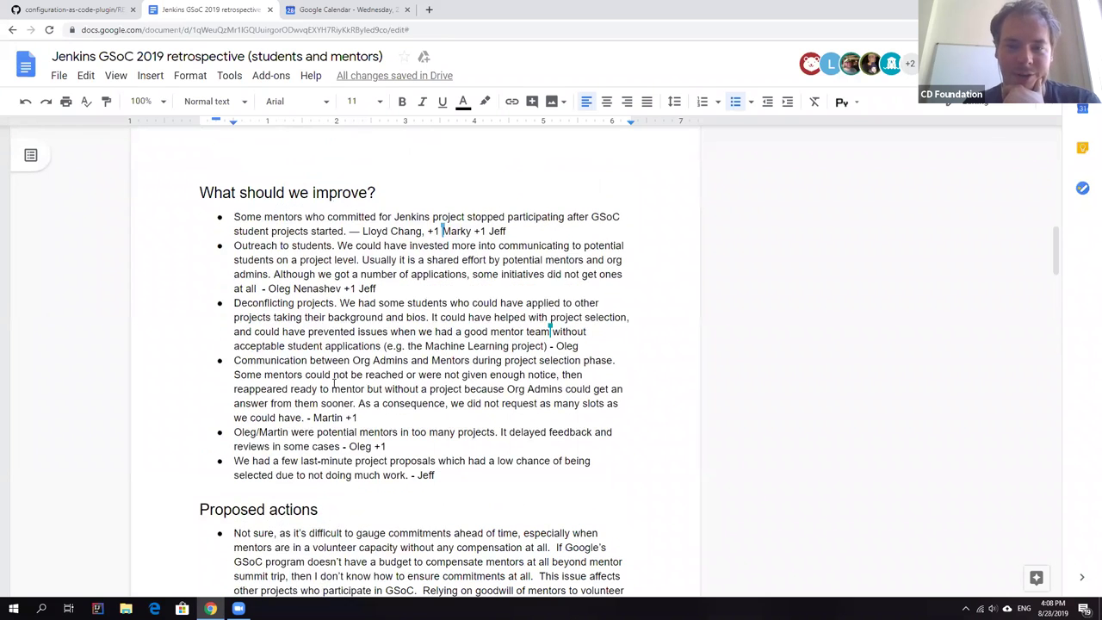
pyautogui.scroll(3, 329, 384)
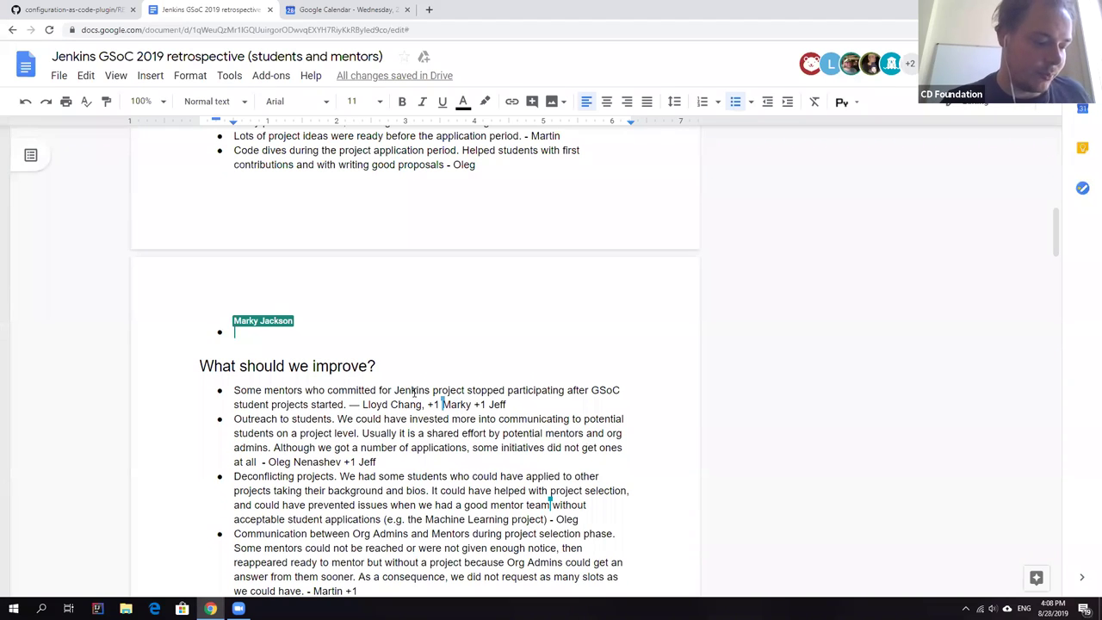
pyautogui.write('PA')
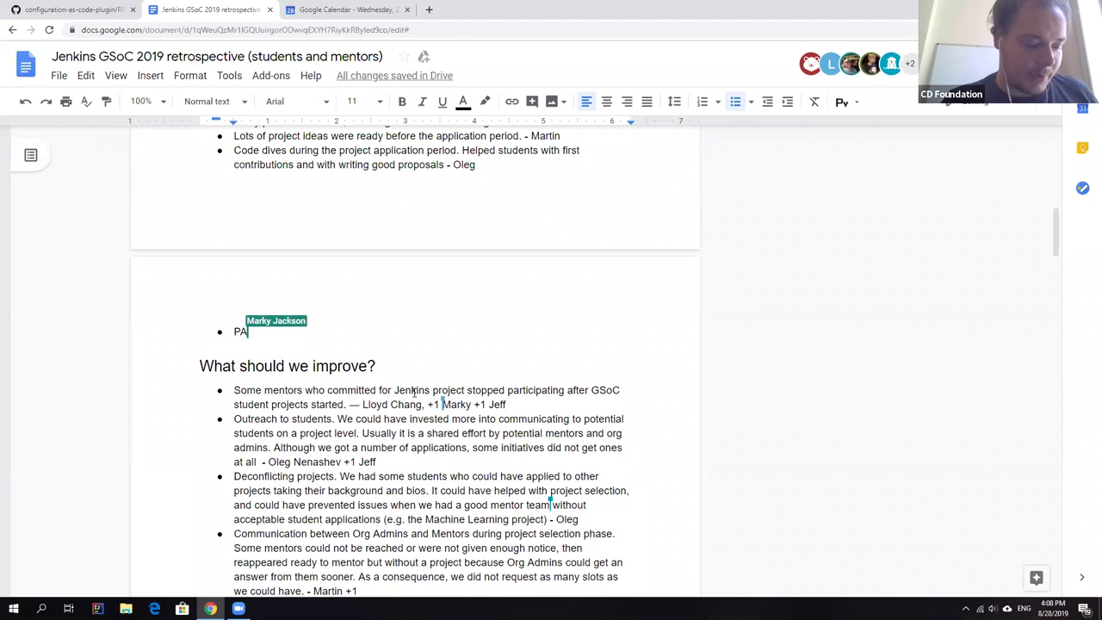
pyautogui.write('Parichay')
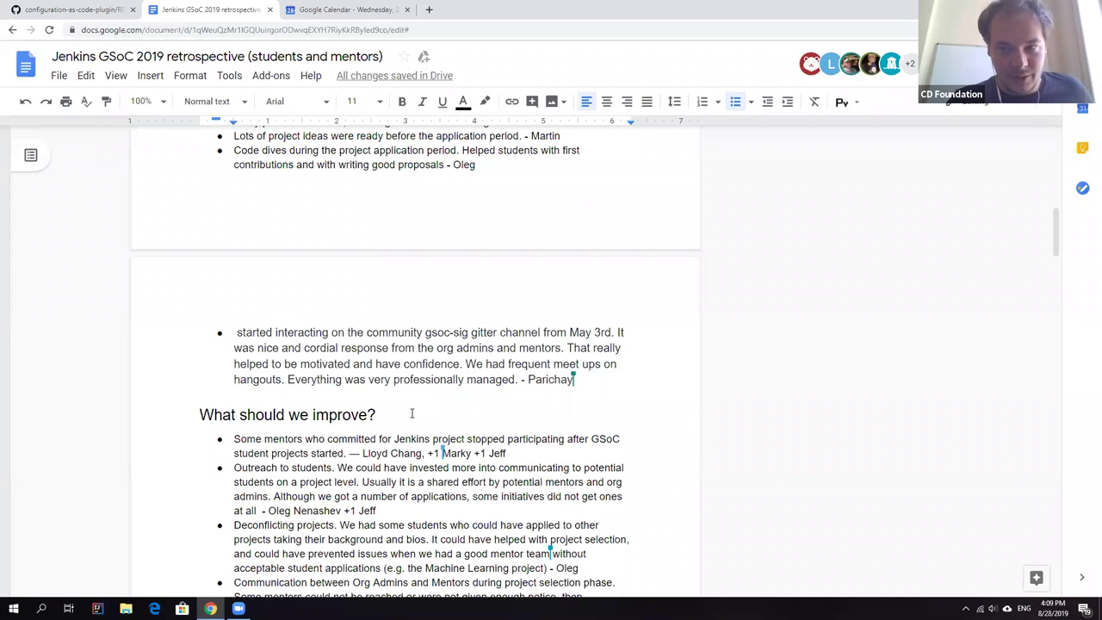
pyautogui.scroll(5, 414, 393)
pyautogui.scroll(5, 393, 415)
pyautogui.scroll(-6, 393, 415)
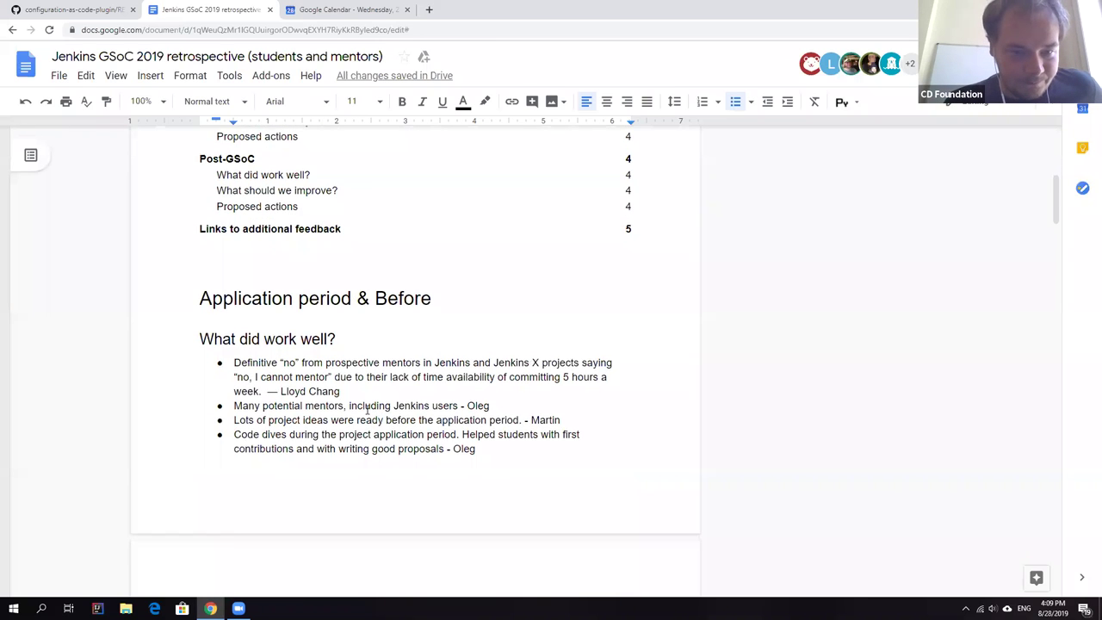
pyautogui.scroll(-5, 382, 411)
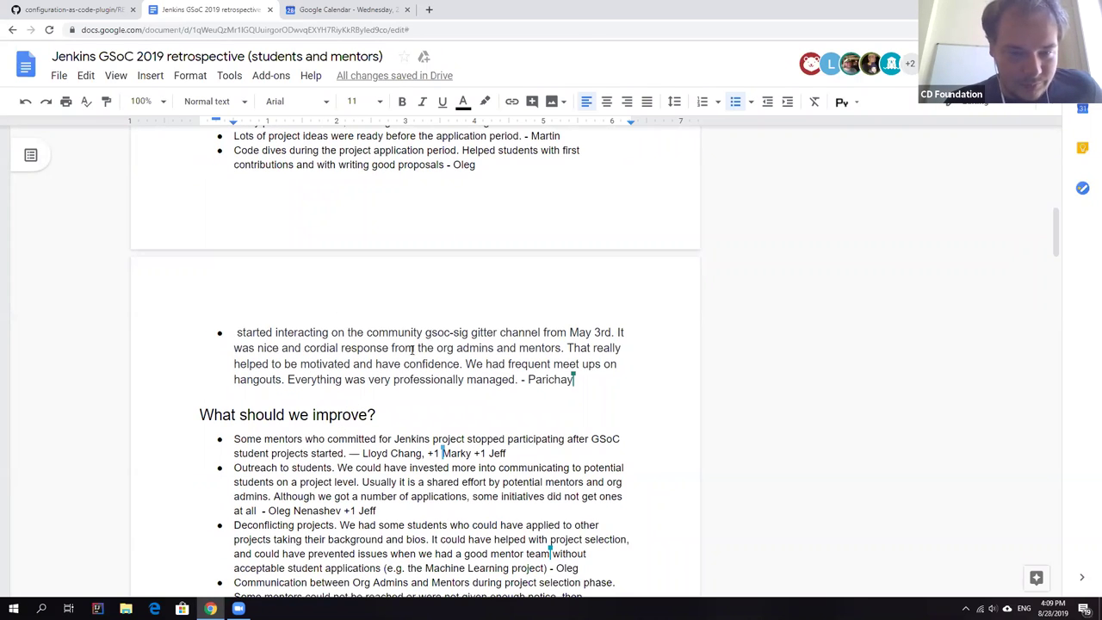
pyautogui.scroll(5, 376, 363)
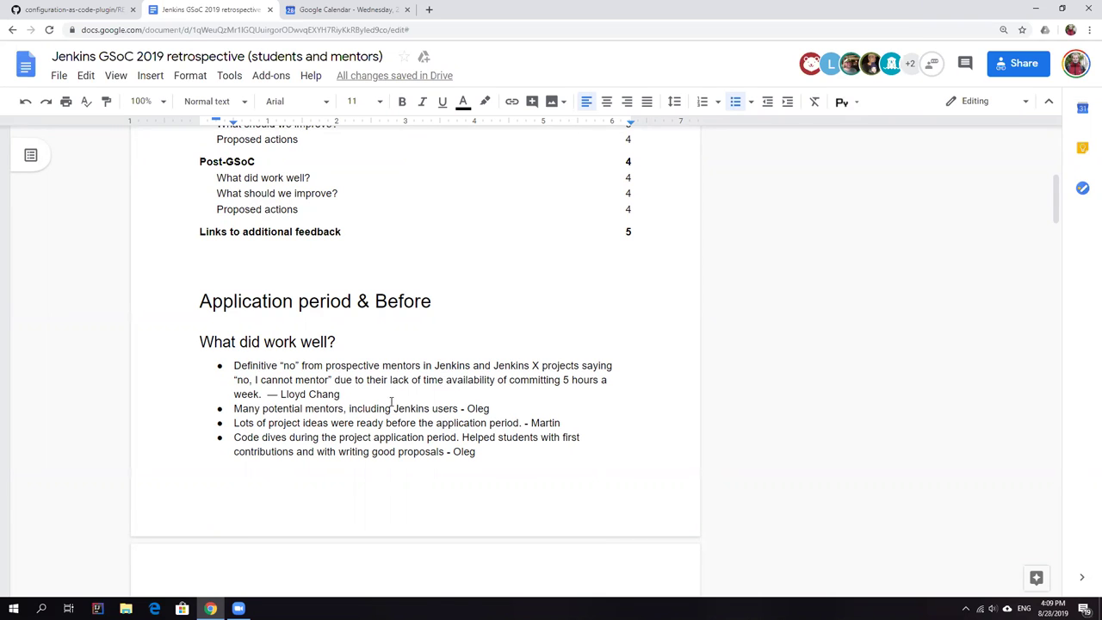
pyautogui.scroll(-5, 387, 398)
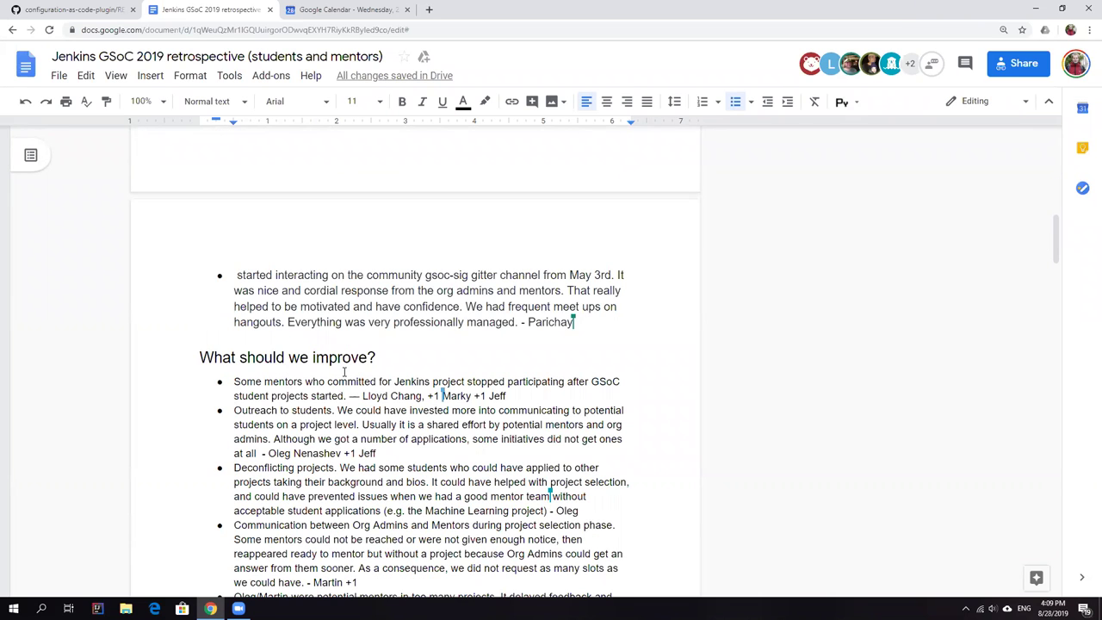
pyautogui.scroll(2, 344, 371)
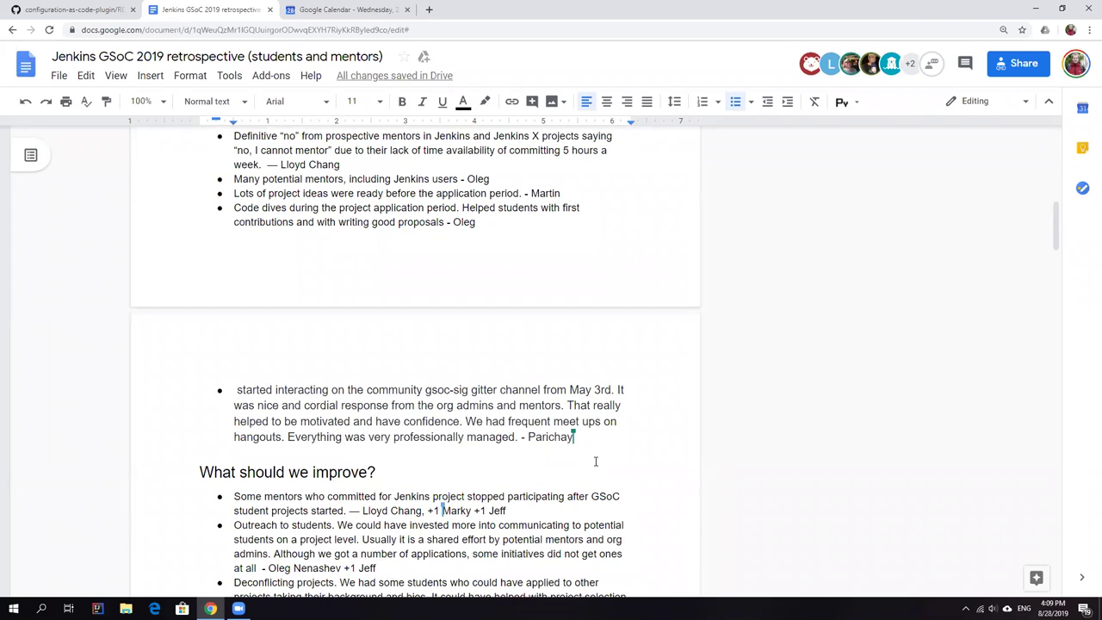
# Clear the pasted paragraph's formatting and capitalize its opening word to 'Started'
pyautogui.moveTo(575, 436); pyautogui.dragTo(231, 372)
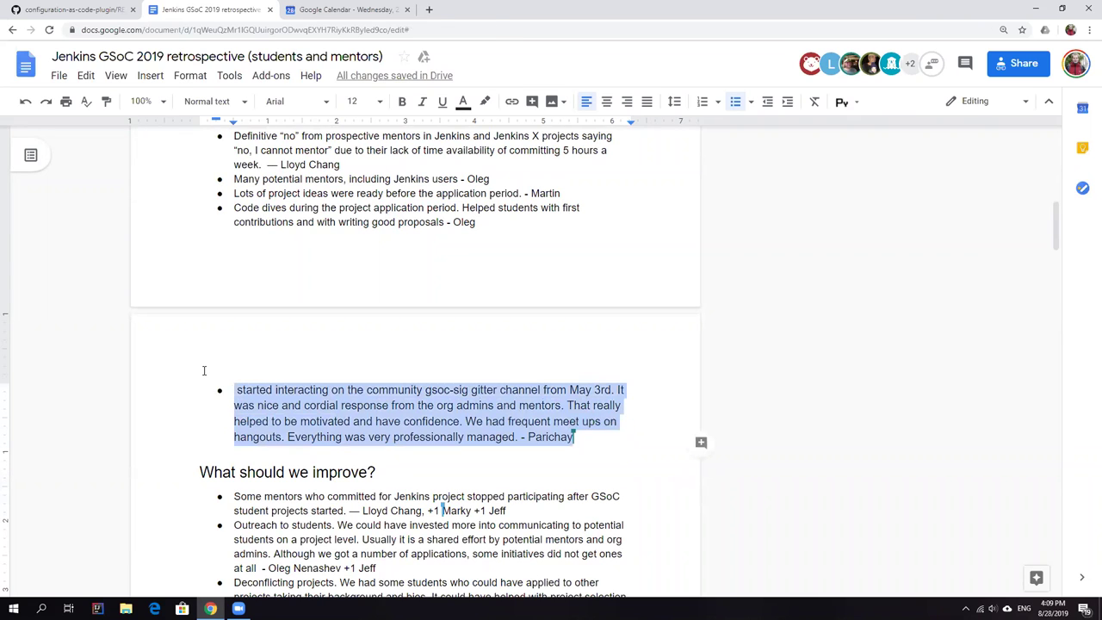
pyautogui.click(815, 102)
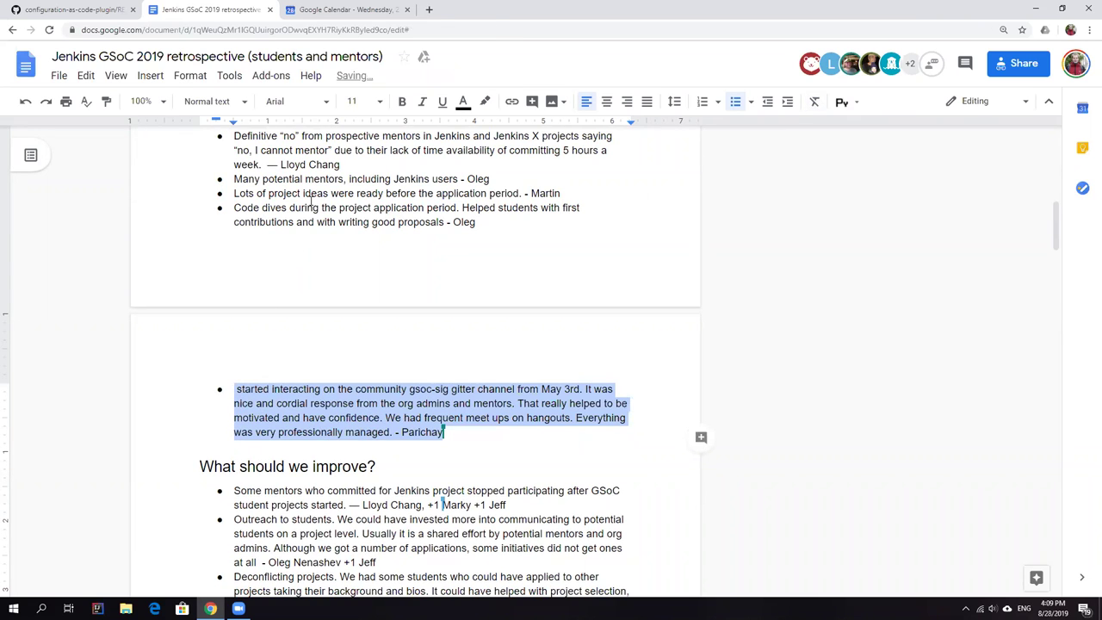
pyautogui.click(235, 388)
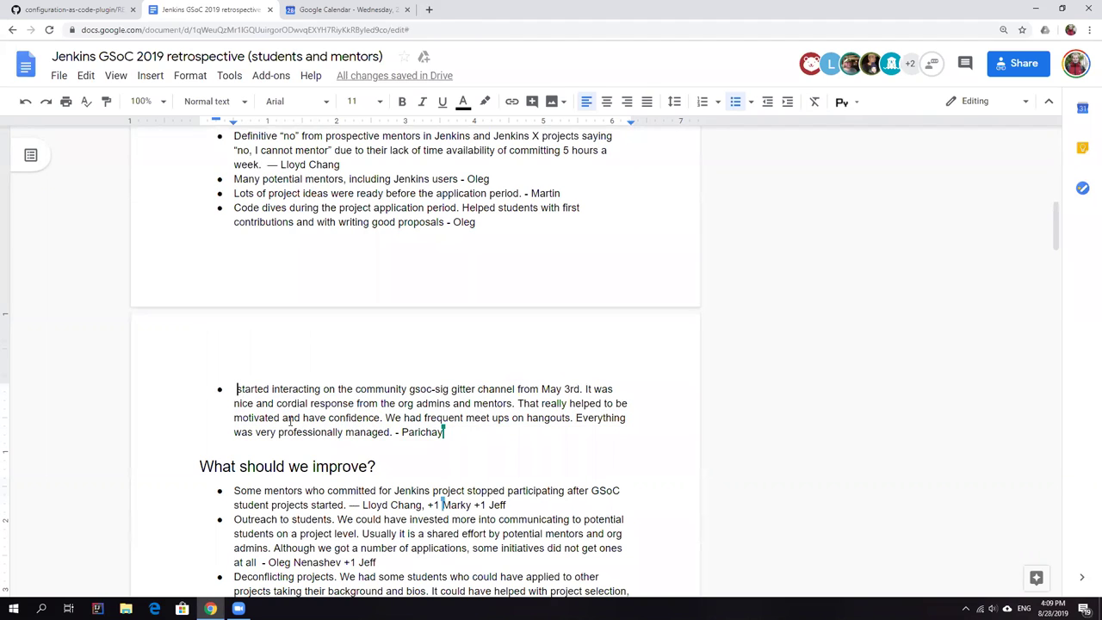
pyautogui.press('Delete')
pyautogui.write('S')
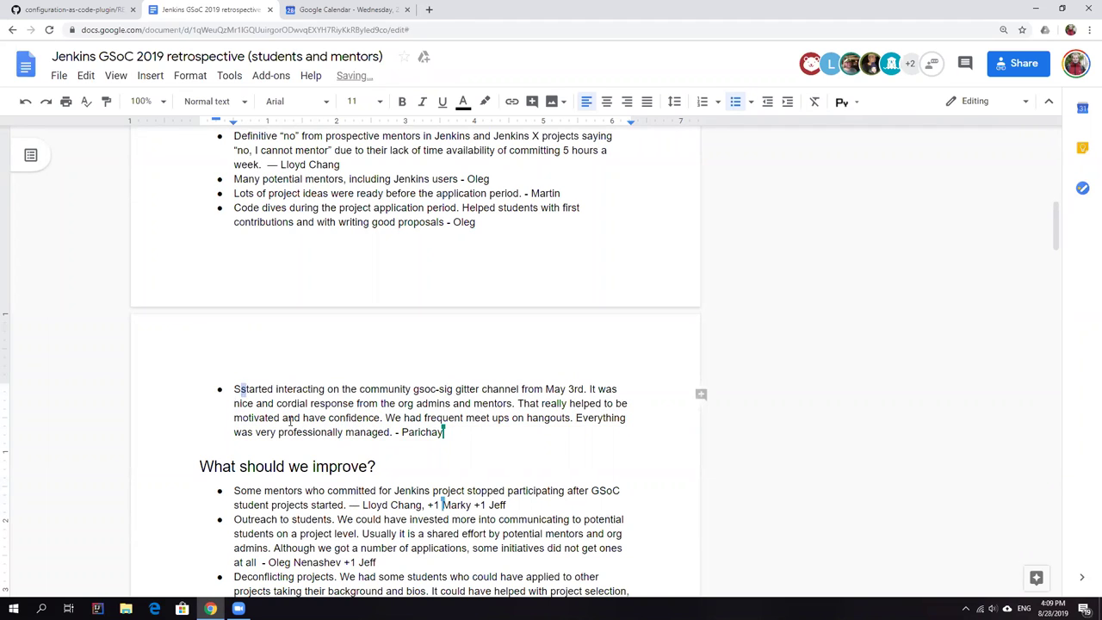
pyautogui.scroll(3, 281, 415)
pyautogui.scroll(5, 281, 415)
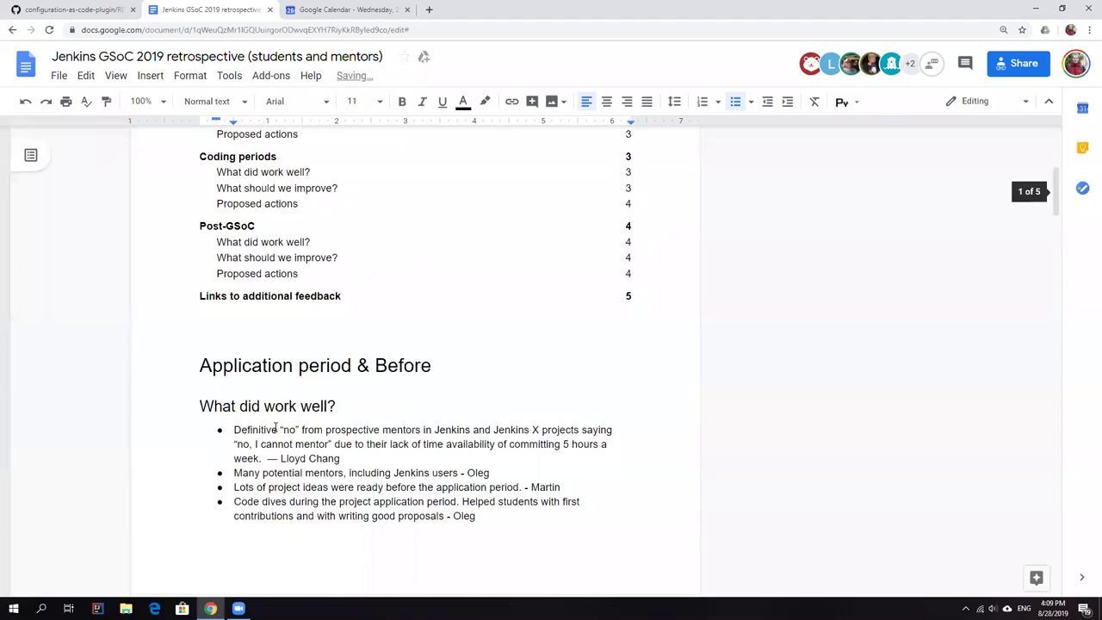
pyautogui.scroll(-3, 276, 422)
pyautogui.scroll(-8, 272, 435)
pyautogui.scroll(-8, 272, 439)
pyautogui.scroll(-8, 272, 440)
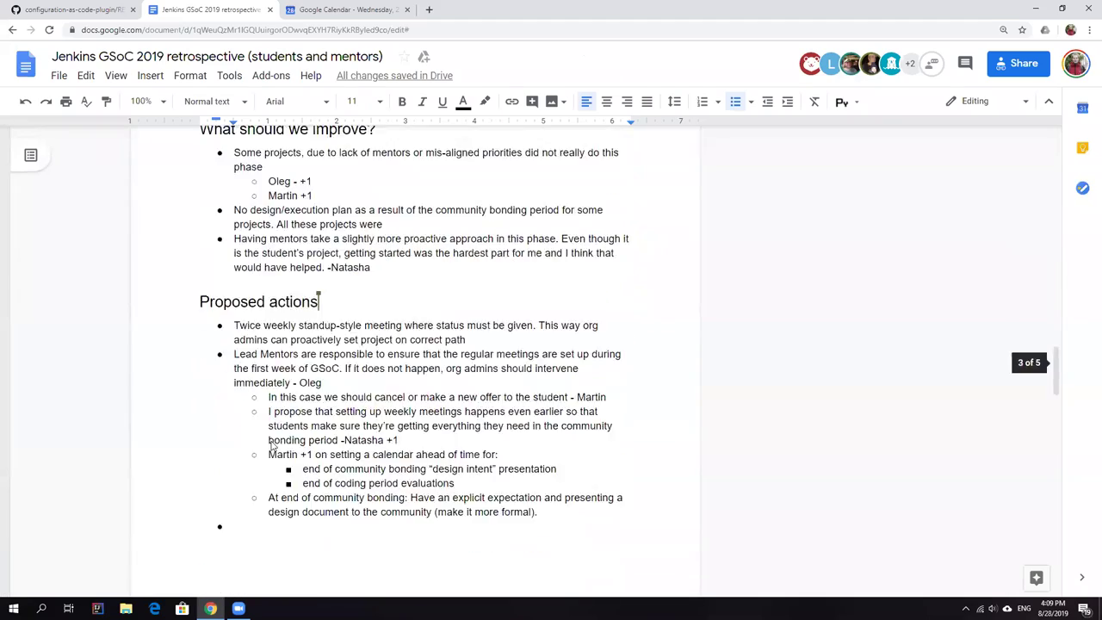
pyautogui.scroll(-8, 272, 439)
pyautogui.scroll(-8, 272, 439)
pyautogui.scroll(-5, 272, 442)
pyautogui.scroll(2, 272, 442)
# Add a bullet below the gist feedback link with the student's 'thanks all!' note
pyautogui.click(611, 512)
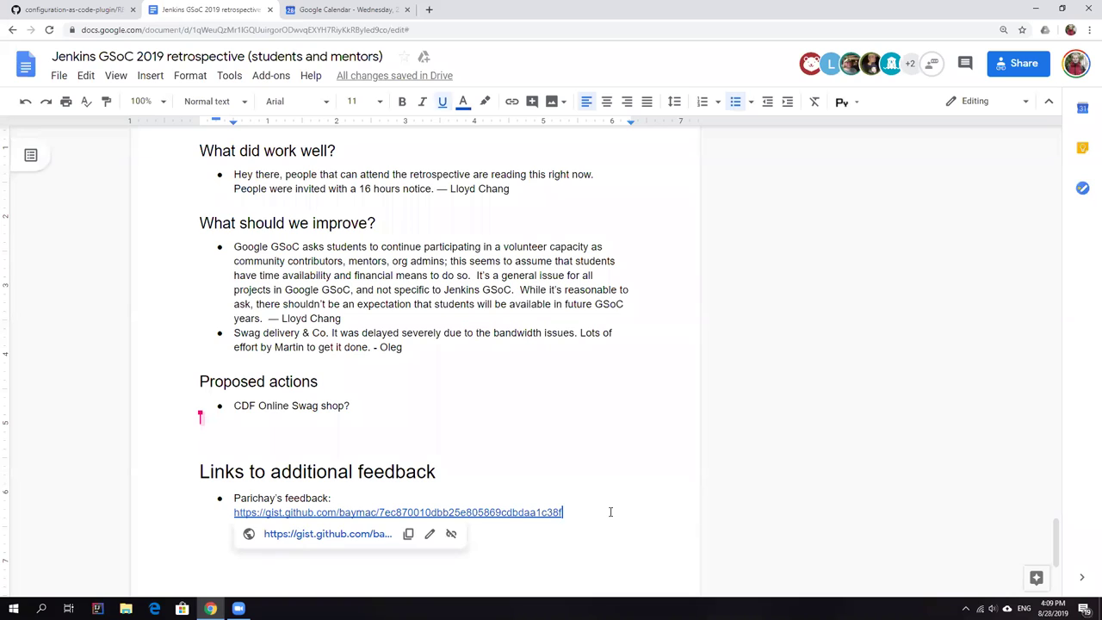
pyautogui.press('Return')
pyautogui.write('Ah')
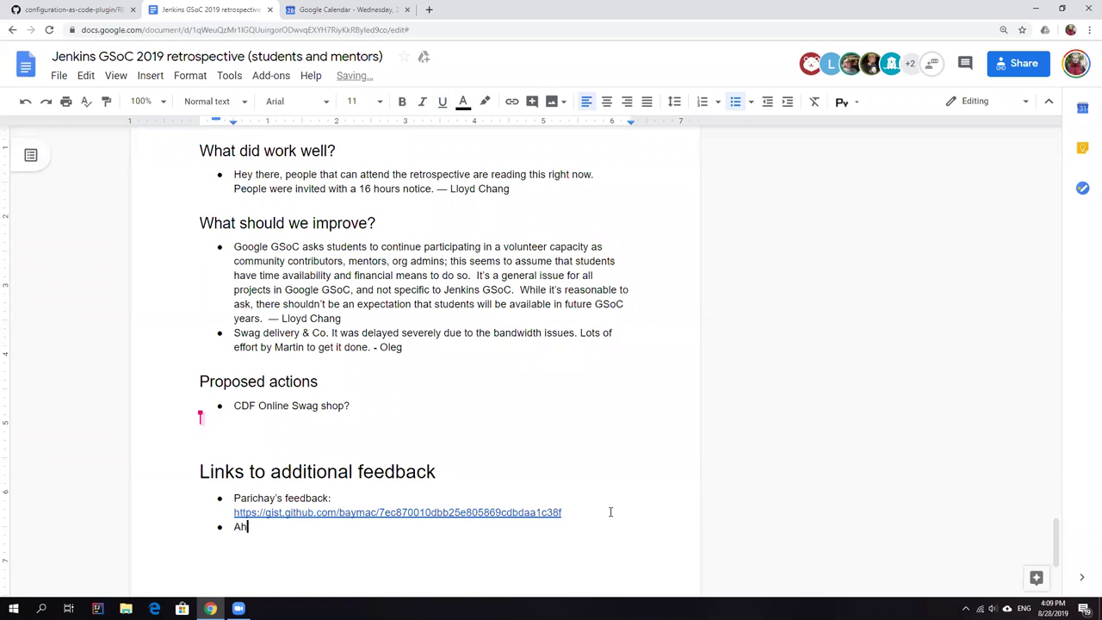
pyautogui.write('yuday')
pyautogui.press('Left')
pyautogui.write('b')
pyautogui.press('Right')
pyautogui.press('Right')
pyautogui.press('Right')
pyautogui.press('Right')
pyautogui.press('Right')
pyautogui.write('hanks all')
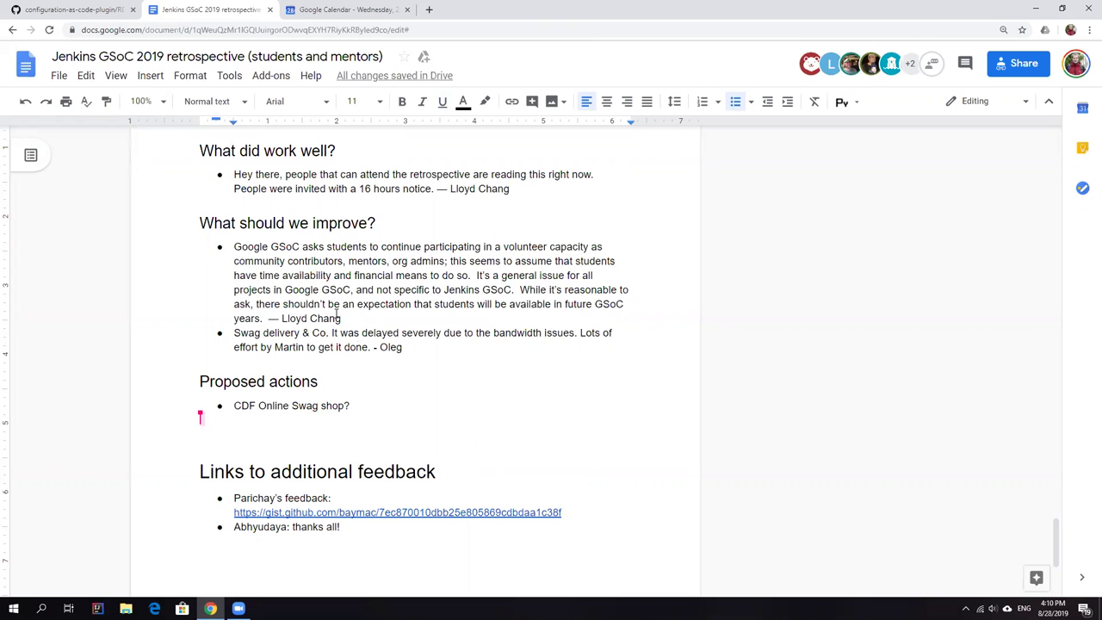
pyautogui.scroll(4, 376, 386)
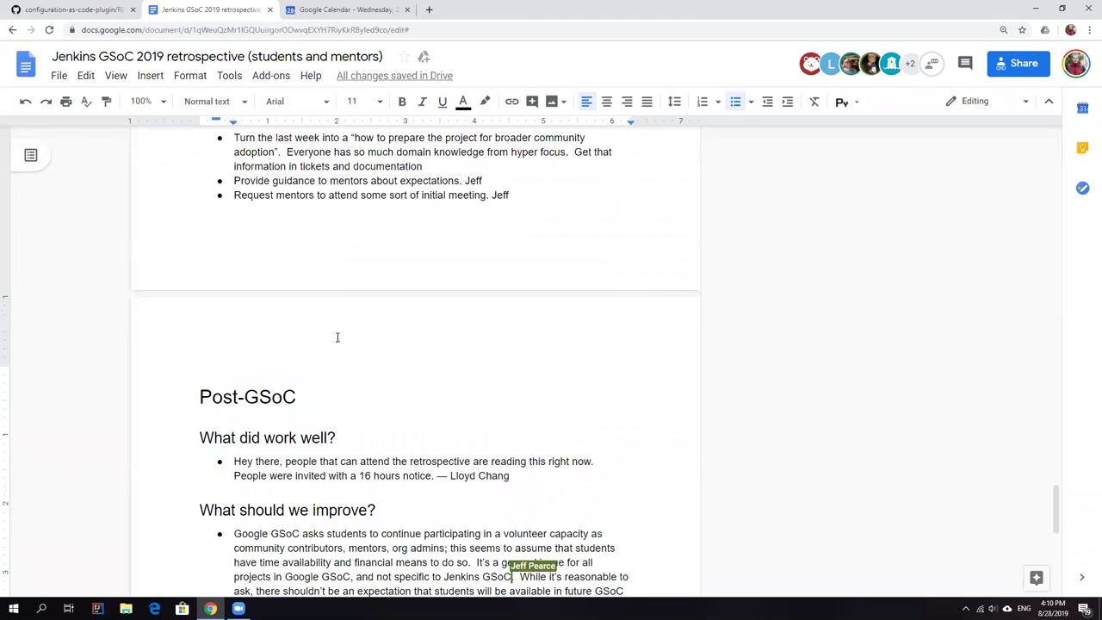
pyautogui.scroll(5, 284, 304)
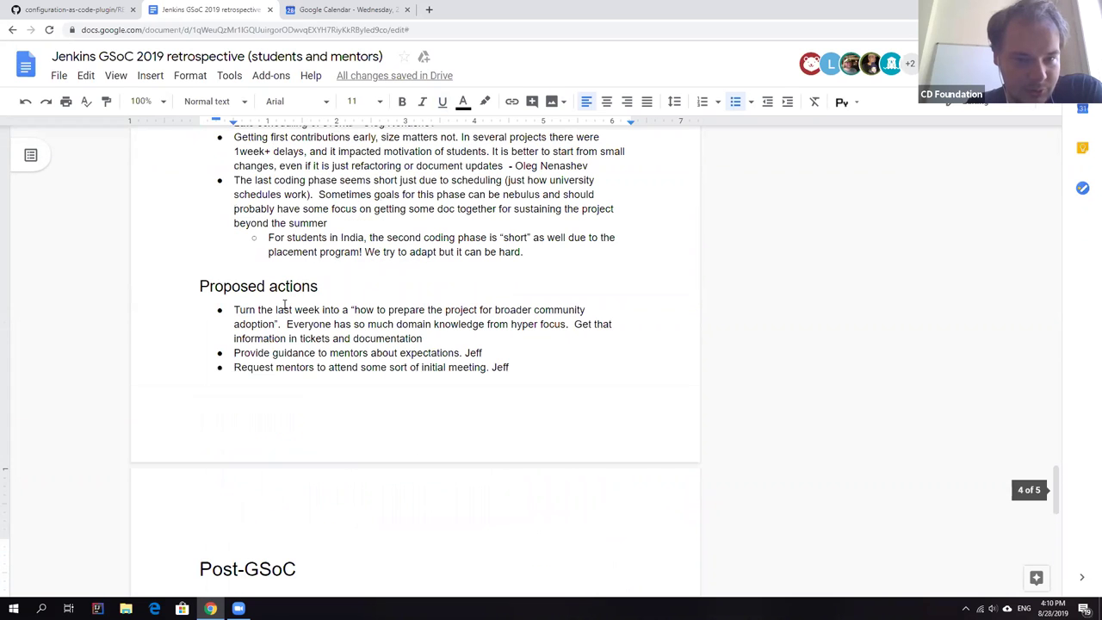
pyautogui.scroll(2, 284, 304)
pyautogui.scroll(3, 325, 331)
pyautogui.scroll(5, 325, 331)
pyautogui.scroll(4, 324, 331)
pyautogui.scroll(4, 324, 330)
pyautogui.scroll(4, 325, 330)
pyautogui.scroll(4, 324, 330)
pyautogui.scroll(3, 324, 330)
pyautogui.scroll(5, 325, 330)
pyautogui.scroll(2, 267, 320)
pyautogui.scroll(3, 266, 320)
pyautogui.scroll(-4, 320, 362)
pyautogui.scroll(-2, 321, 362)
pyautogui.scroll(6, 321, 362)
pyautogui.scroll(2, 320, 361)
pyautogui.scroll(4, 258, 293)
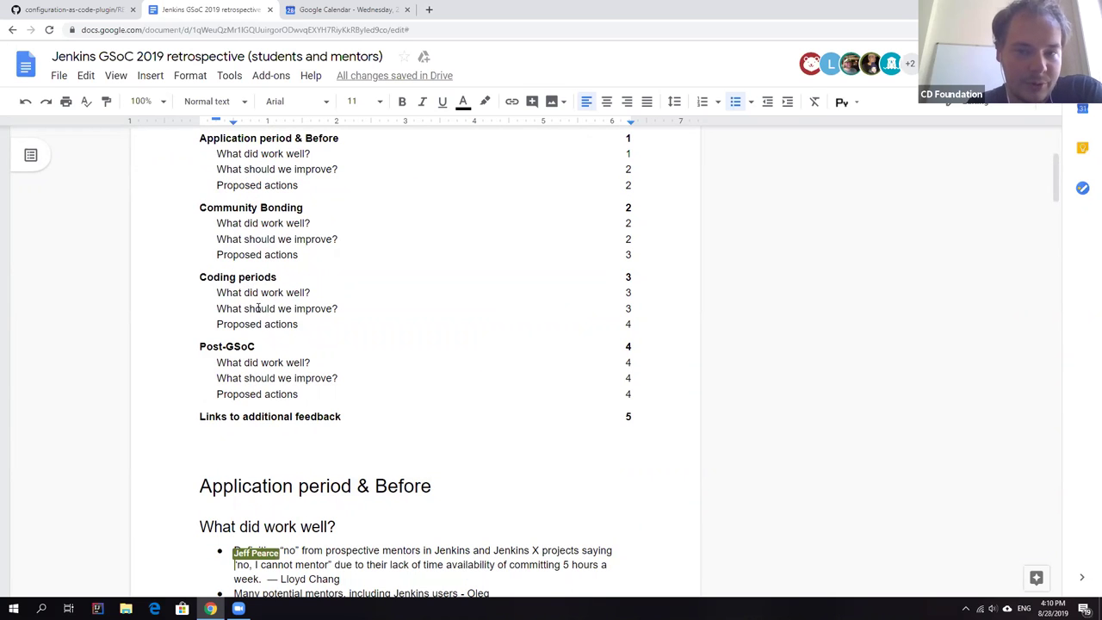
# Jump from the table of contents to Coding periods' 'What should we improve?' list
pyautogui.click(271, 309)
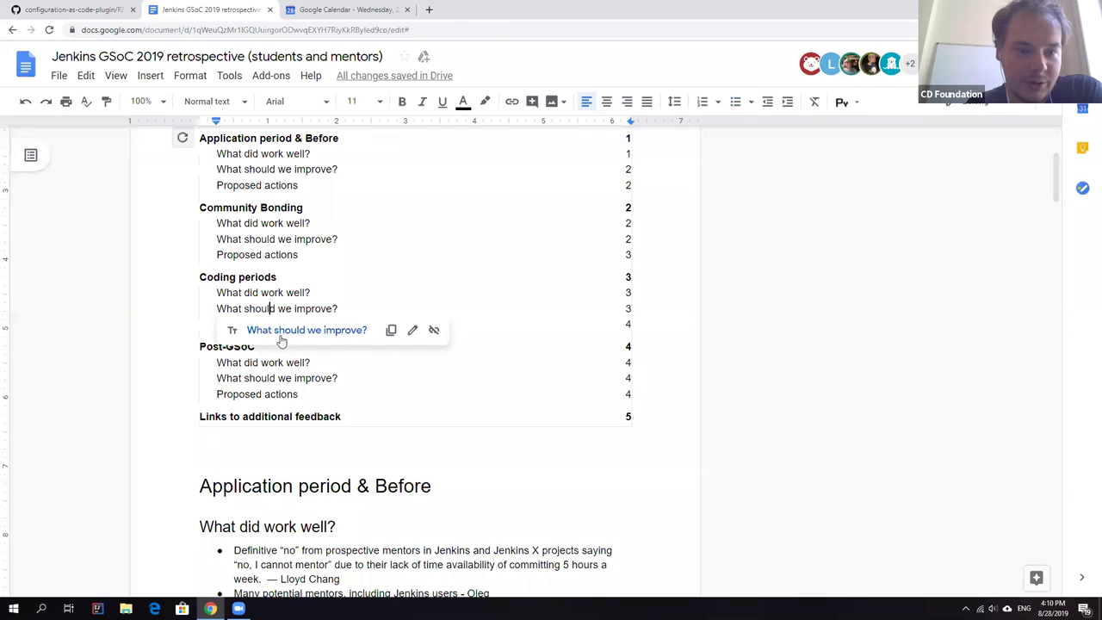
pyautogui.click(292, 330)
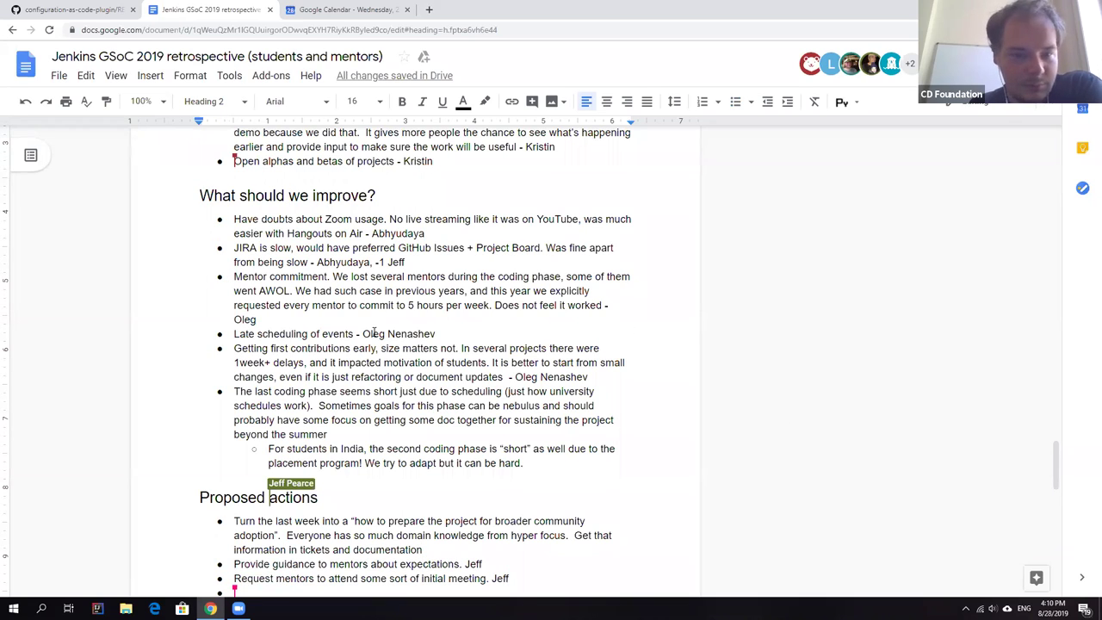
# Place the cursor in Abhyudaya's Zoom doubts bullet
pyautogui.click(234, 220)
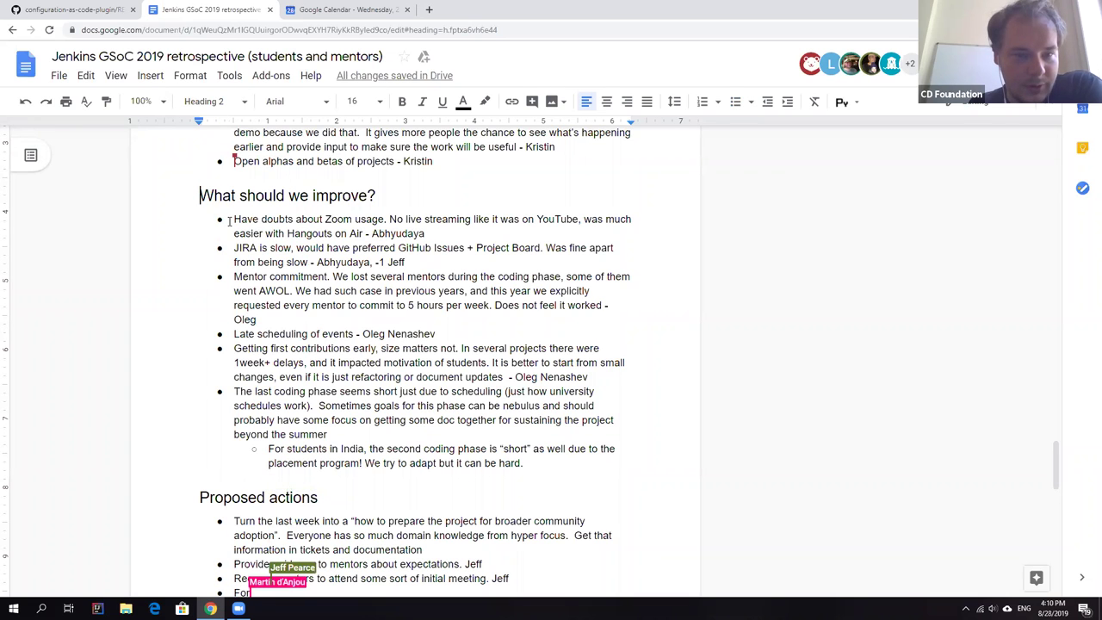
pyautogui.scroll(3, 272, 369)
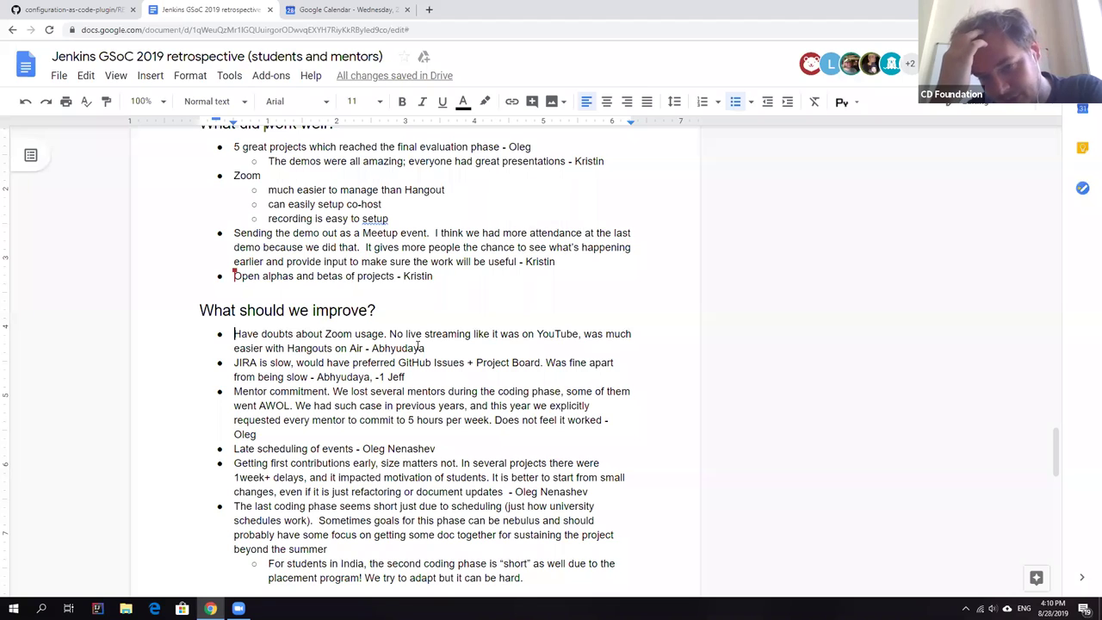
pyautogui.scroll(1, 419, 344)
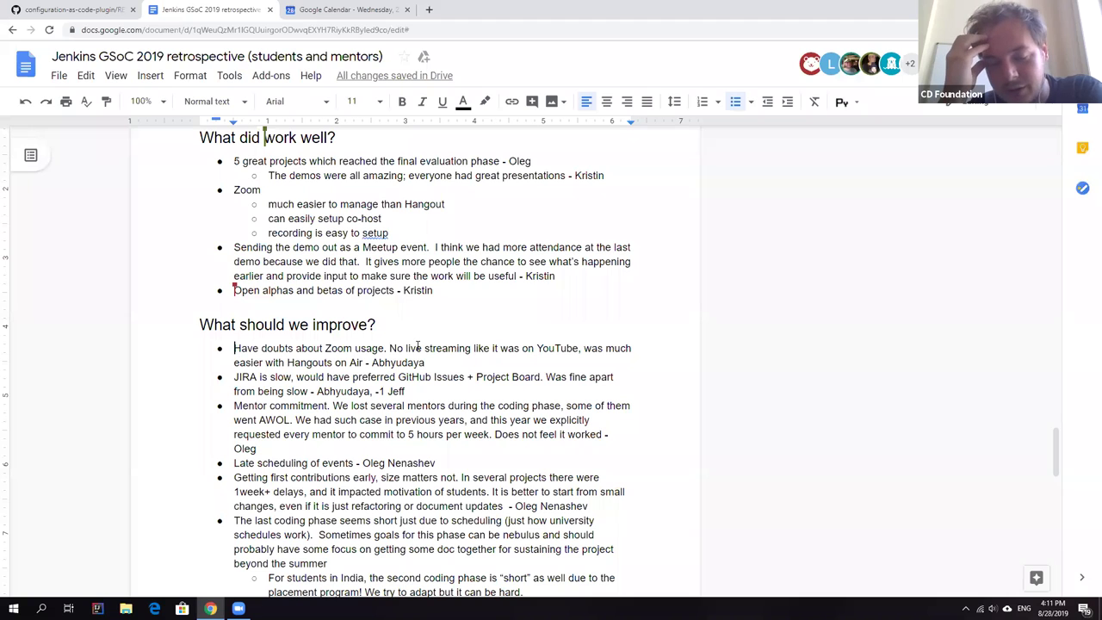
pyautogui.scroll(-1, 418, 345)
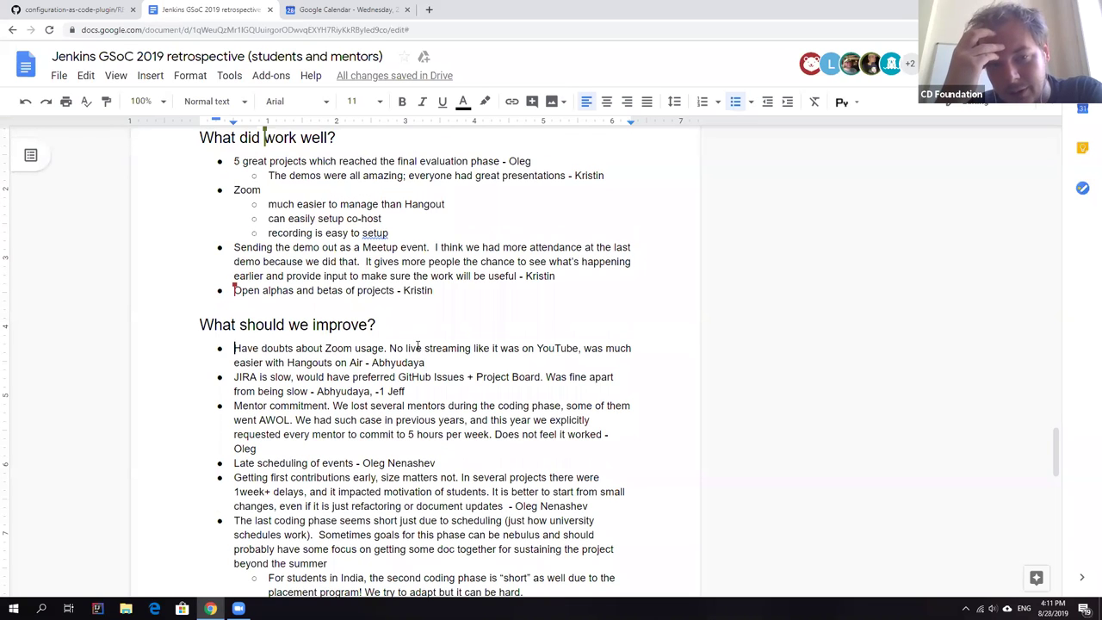
pyautogui.scroll(2, 418, 345)
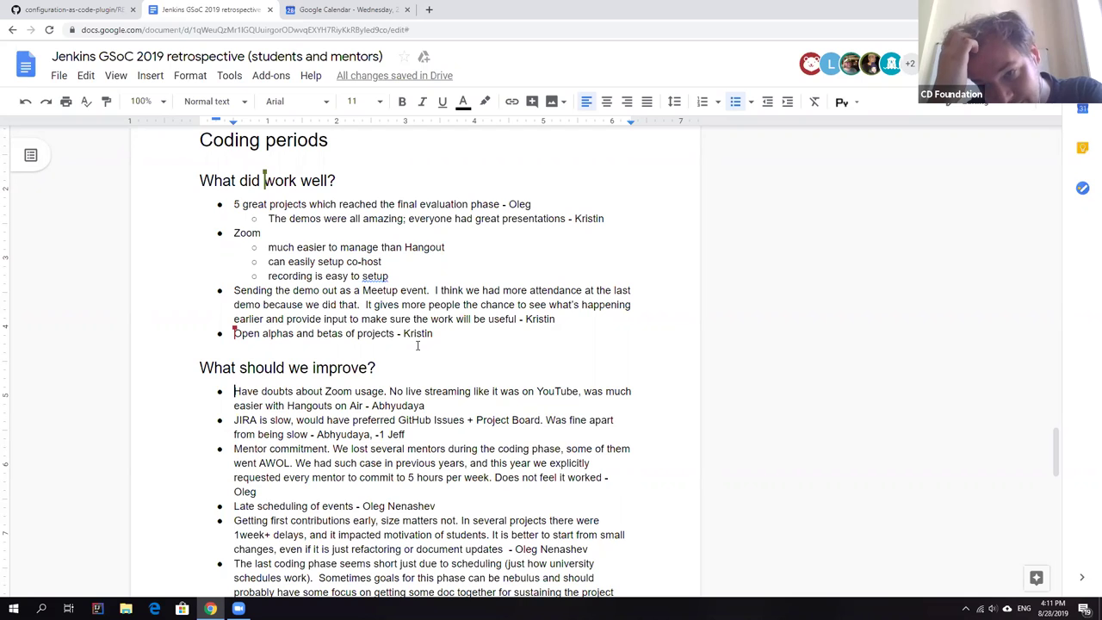
pyautogui.scroll(-1, 418, 346)
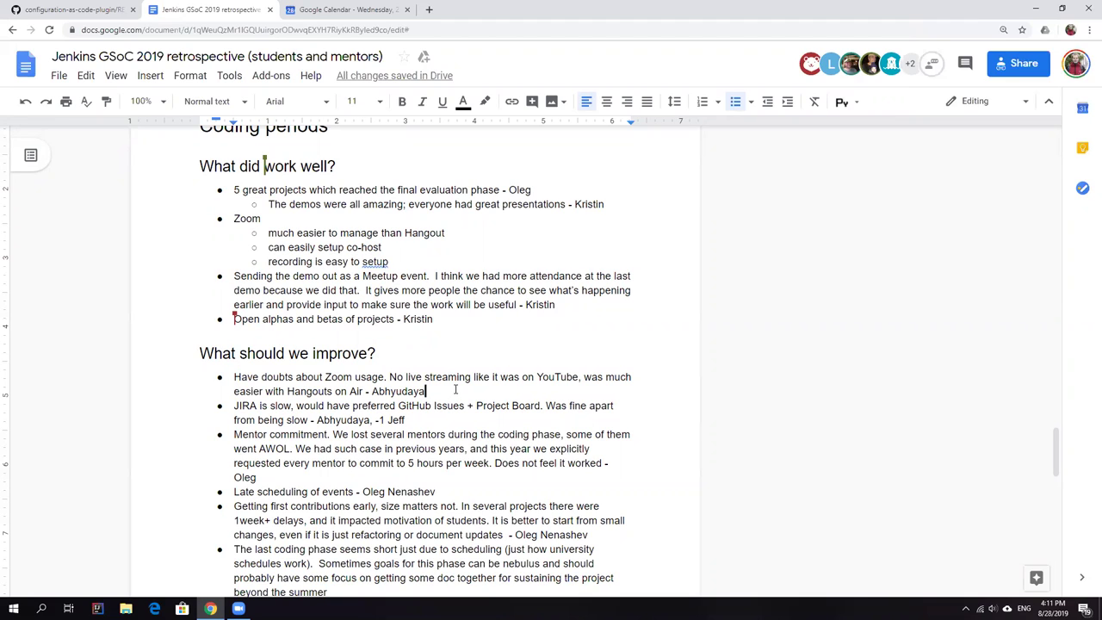
# Add an indented sub-bullet 'Kristin: No 10 participants limit' under the Zoom doubts item
pyautogui.press('Return')
pyautogui.press('Tab')
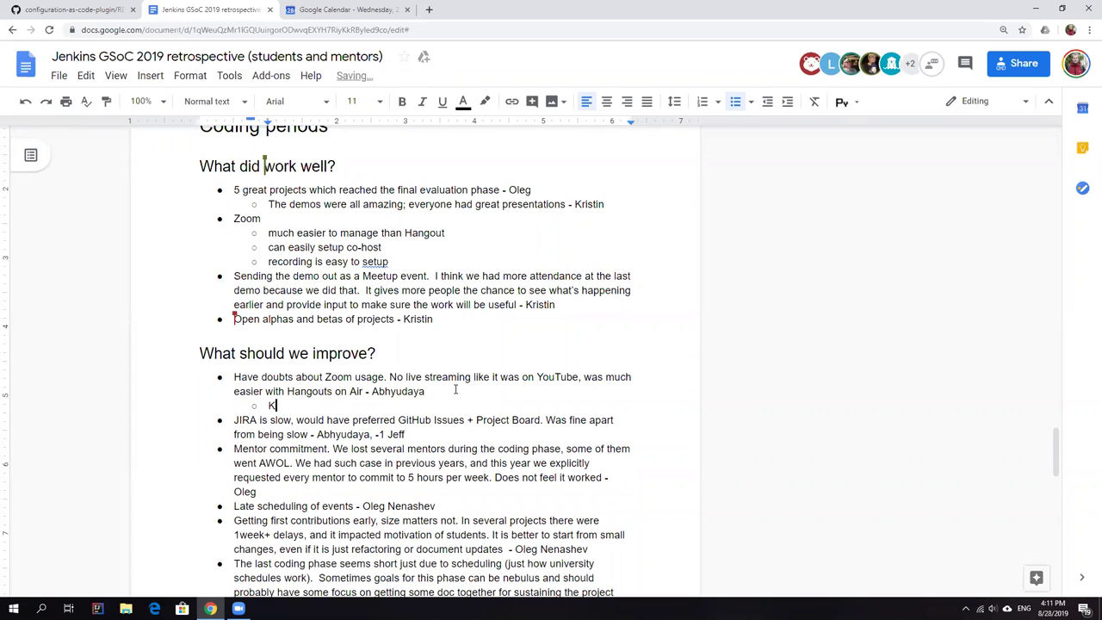
pyautogui.write('Kris')
pyautogui.write('o')
pyautogui.write('i')
pyautogui.press('Right')
pyautogui.press('Right')
pyautogui.press('Right')
pyautogui.write('0 pe')
pyautogui.press('BackSpace')
pyautogui.press('BackSpace')
pyautogui.write('part')
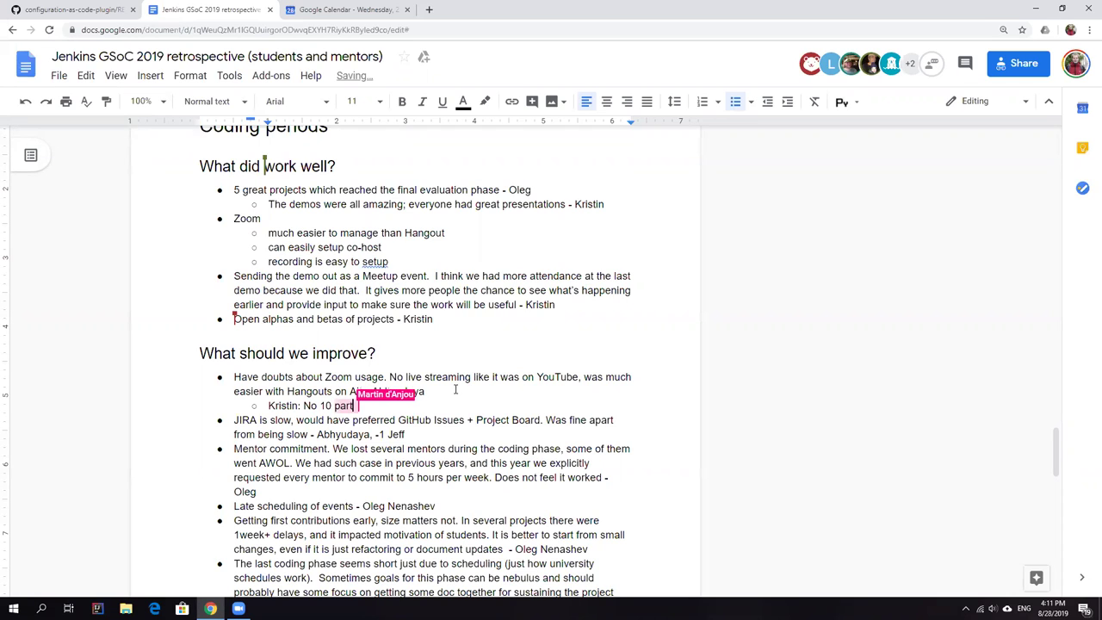
pyautogui.write('icipants li')
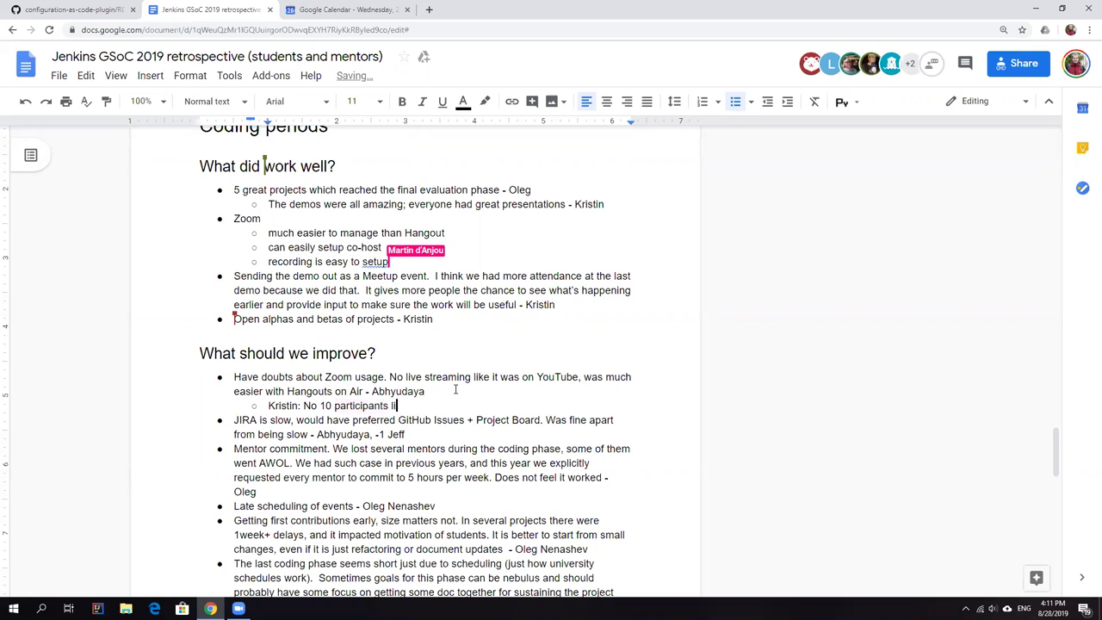
pyautogui.write('mit')
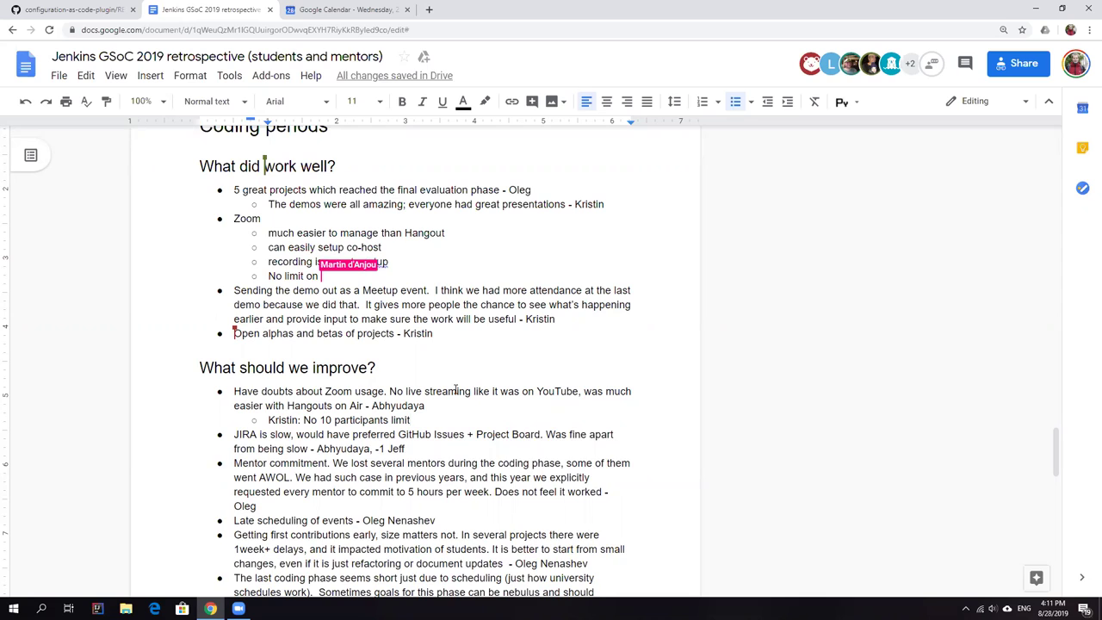
# Add Lloyd's reply about streaming Zoom webinars to YouTube, then start Jack's 'Zoom is not blocked in China' sub-bullet
pyautogui.press('Return')
pyautogui.write('Li')
pyautogui.write('yd:')
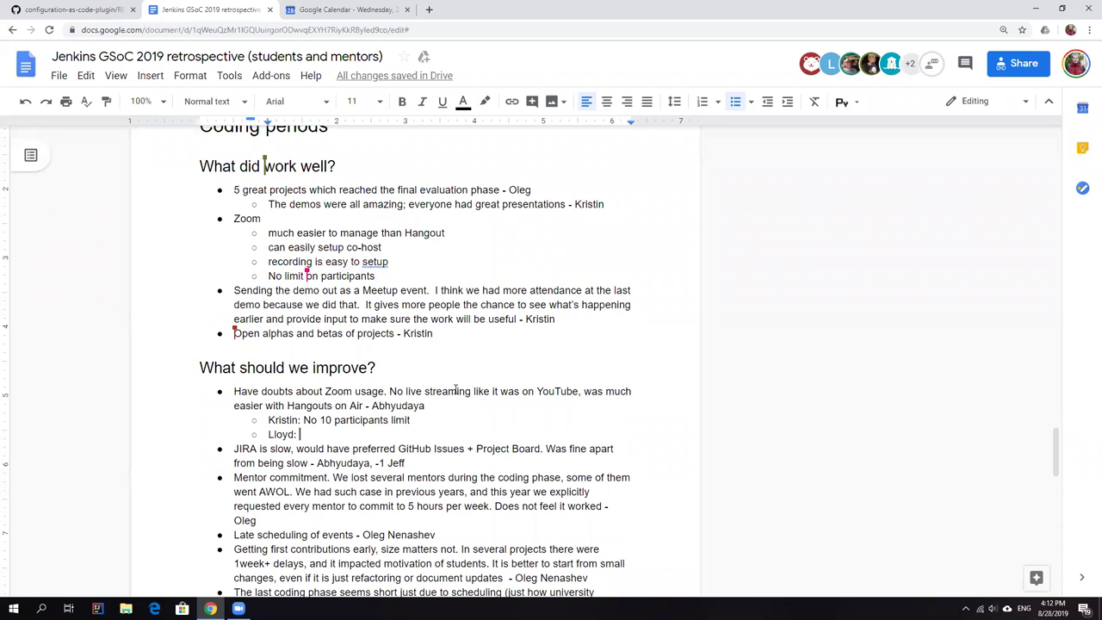
pyautogui.write('There is a')
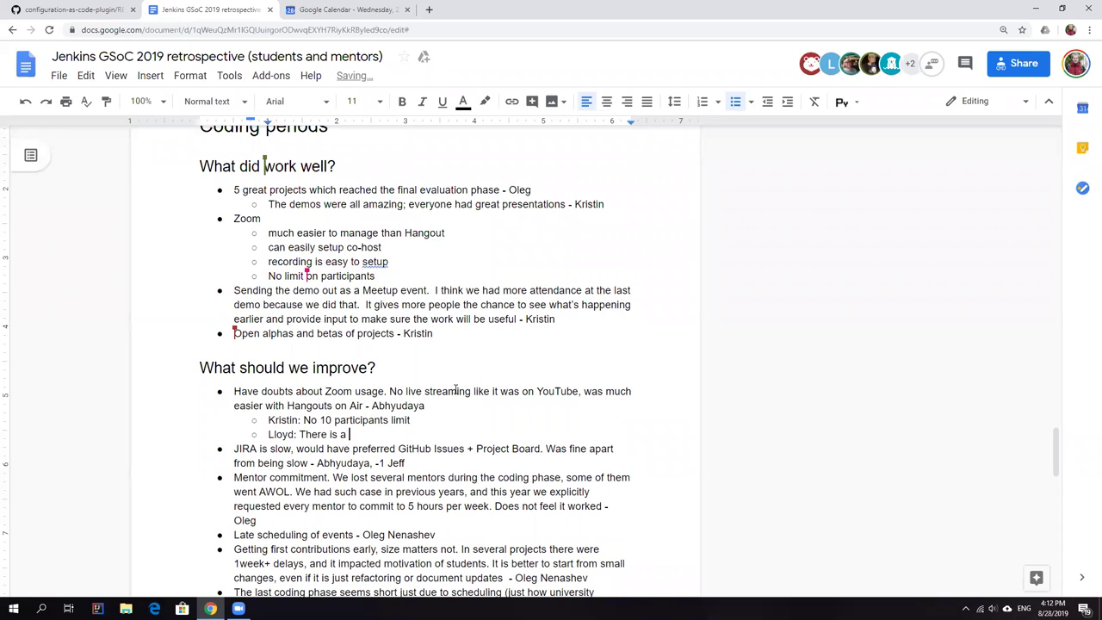
pyautogui.write(' live web')
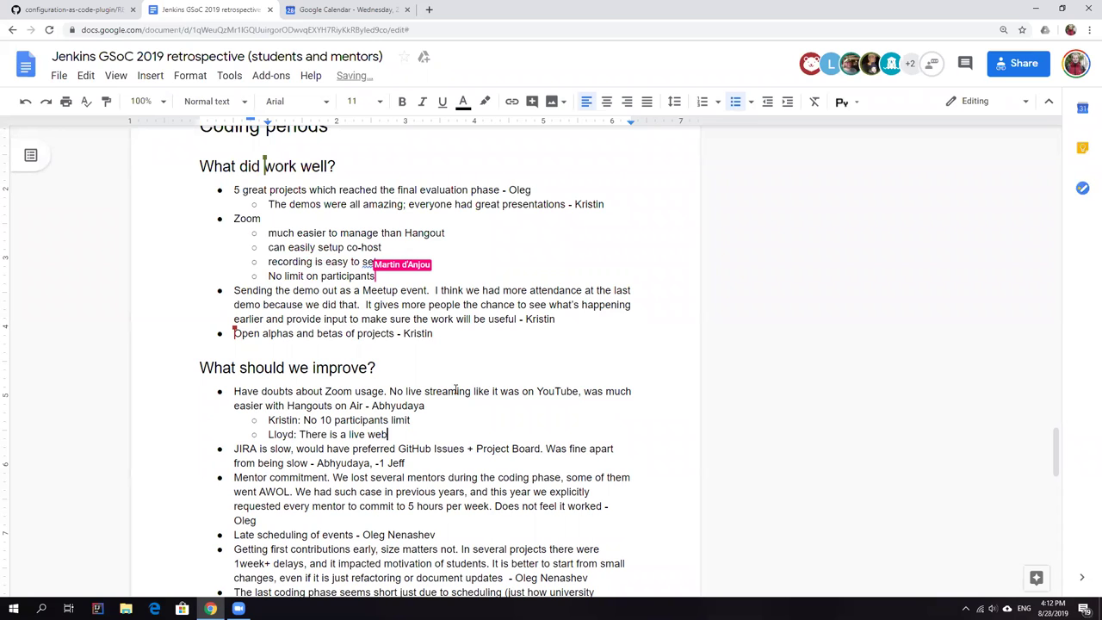
pyautogui.write('inar fea')
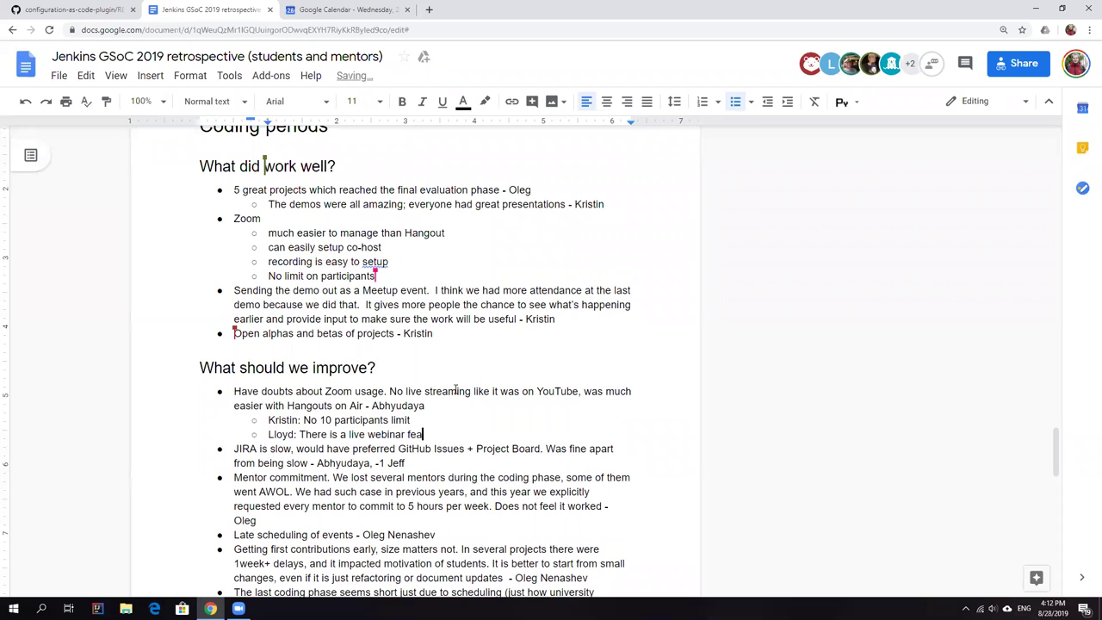
pyautogui.write('ture which streams to Y')
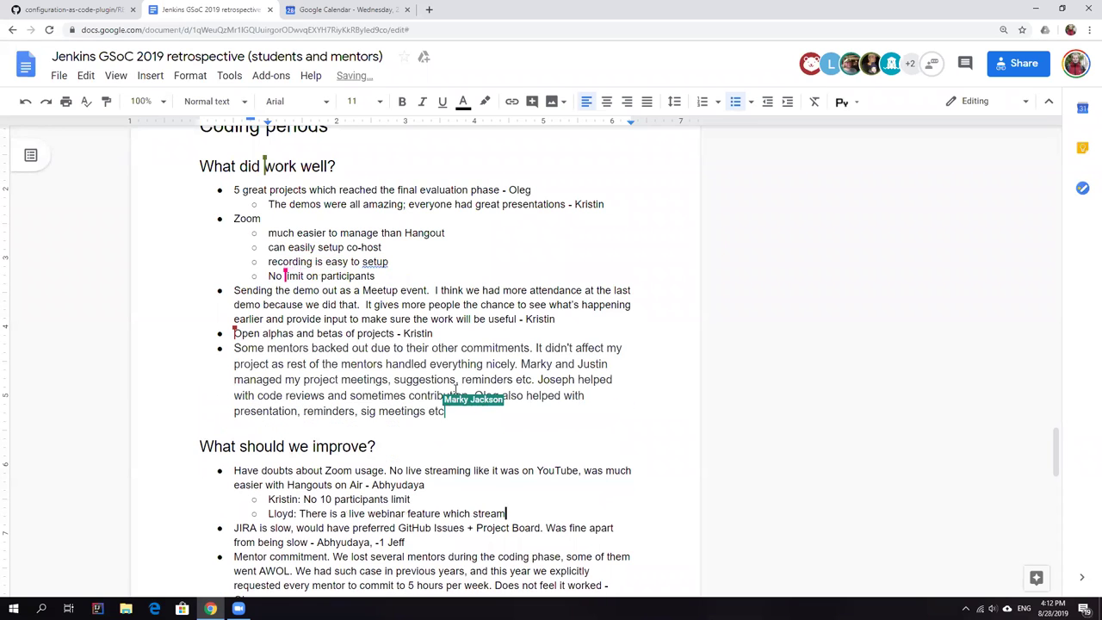
pyautogui.write('ouTube')
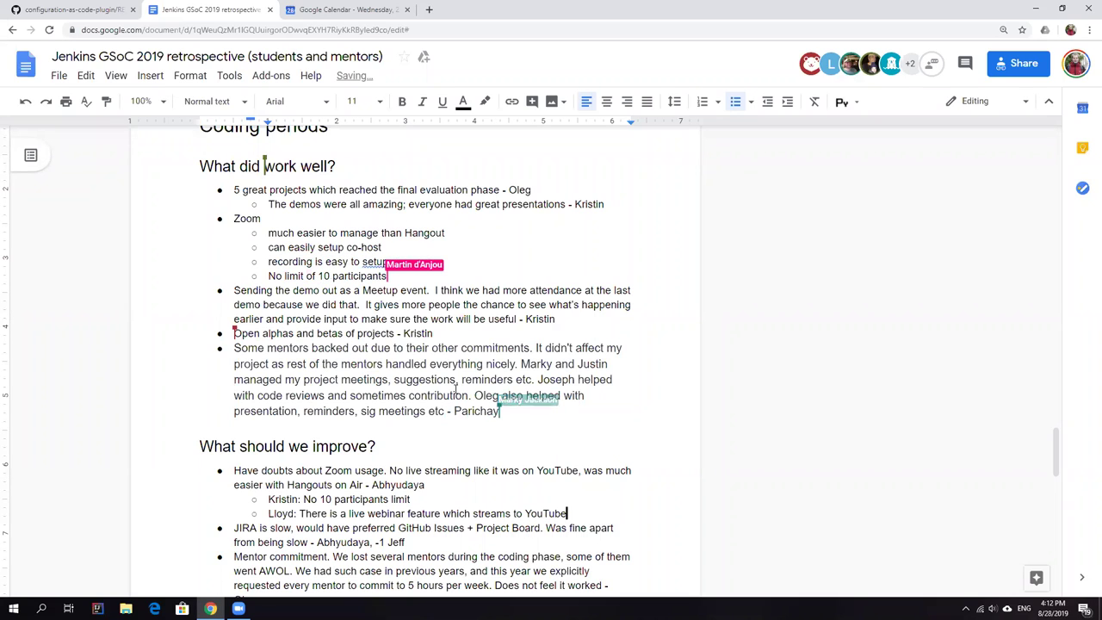
pyautogui.write('m w')
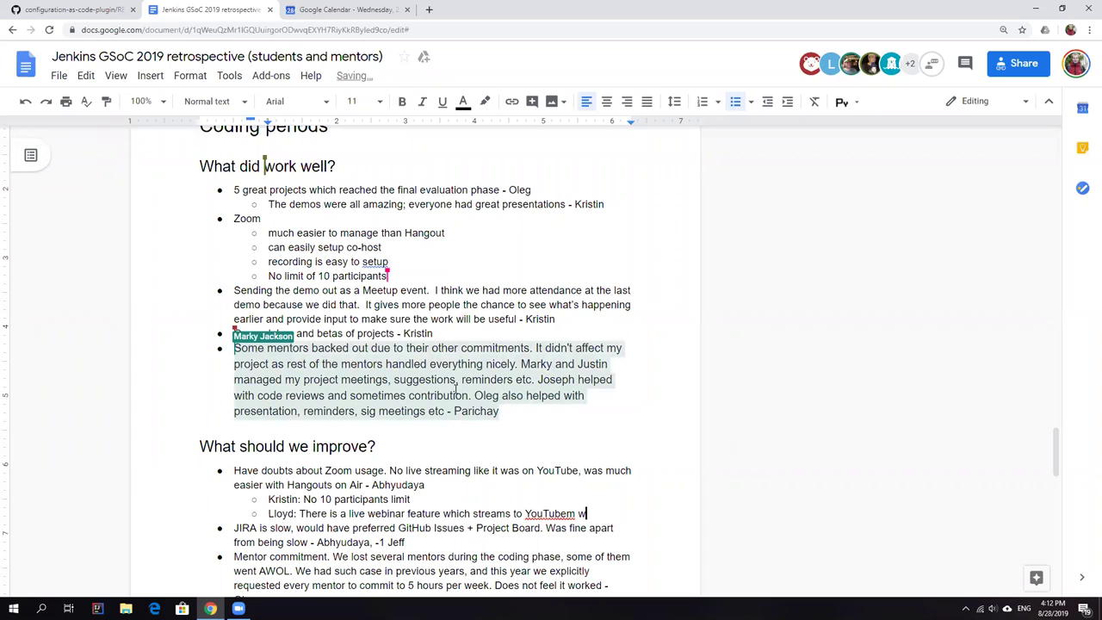
pyautogui.write('e just')
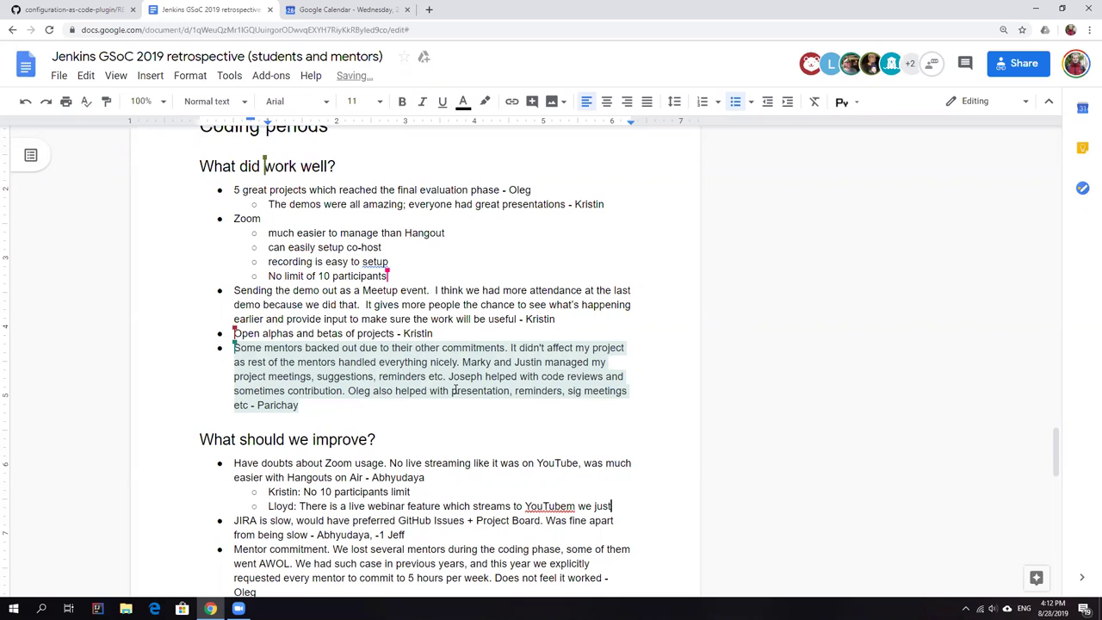
pyautogui.hotkey('ctrl', 'Left')
pyautogui.hotkey('ctrl', 'Left')
pyautogui.press('BackSpace')
pyautogui.write(',')
pyautogui.press('End')
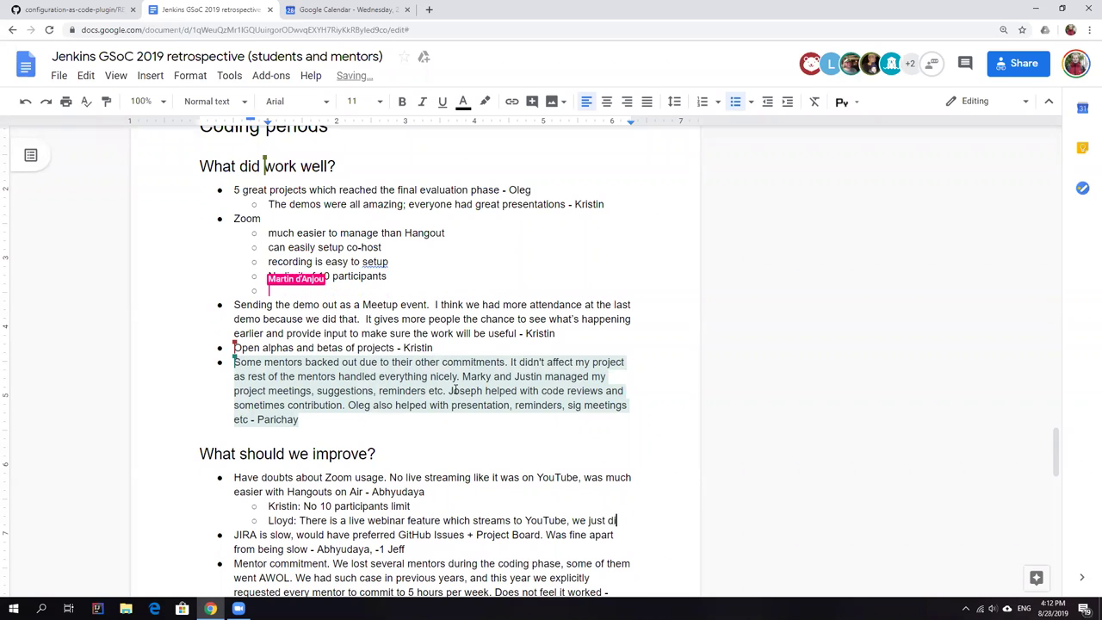
pyautogui.write('d not ')
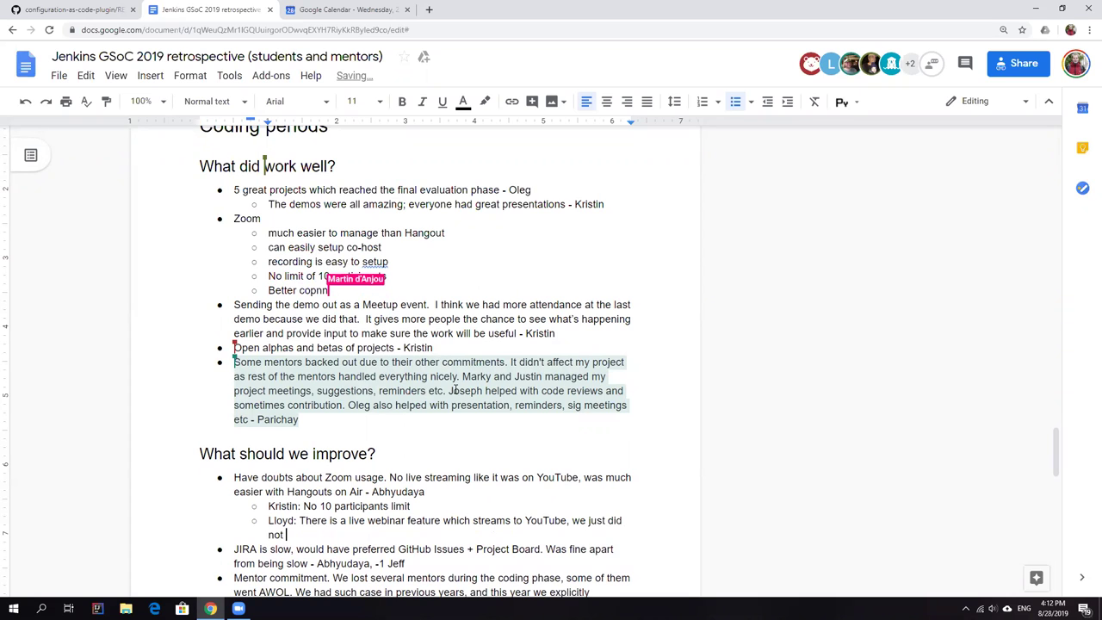
pyautogui.write('explore it')
pyautogui.press('Return')
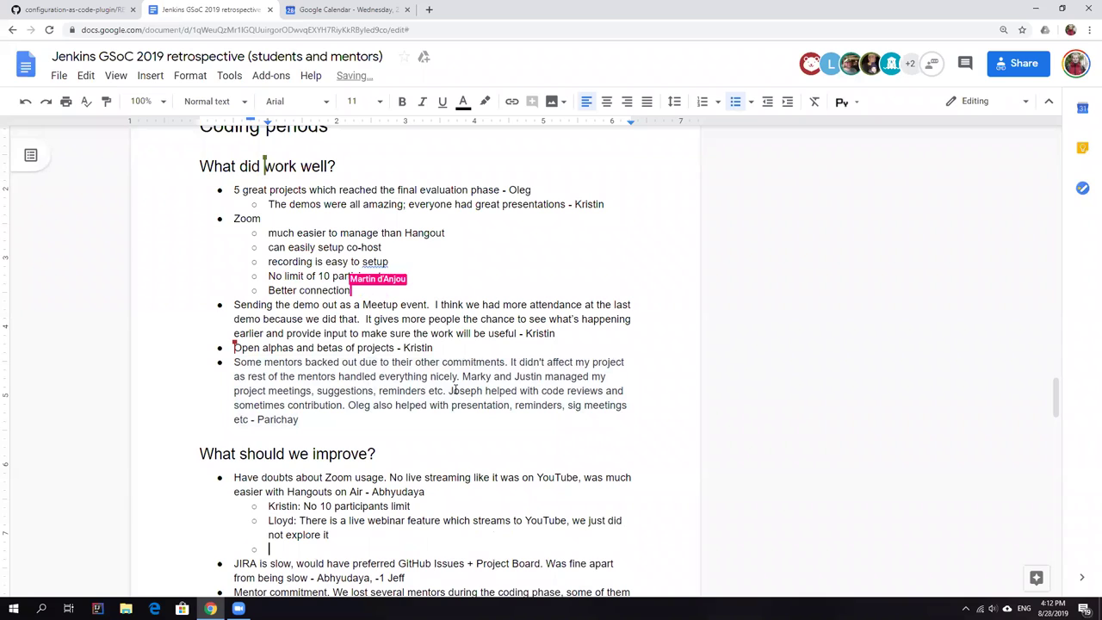
pyautogui.write('Jack: Zoom is ')
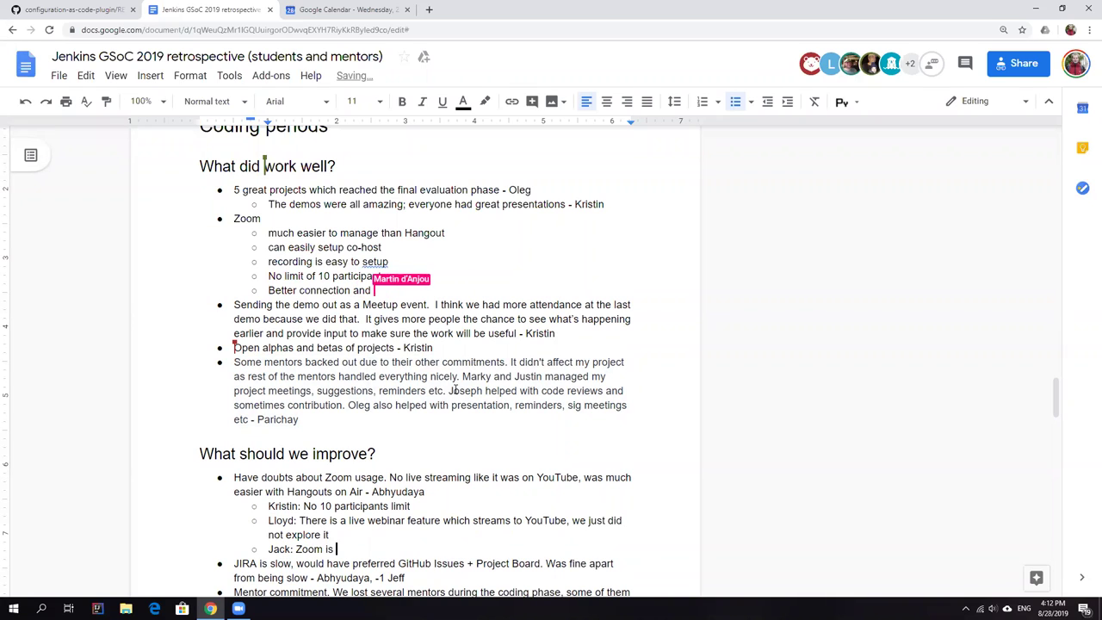
pyautogui.write('not blocke')
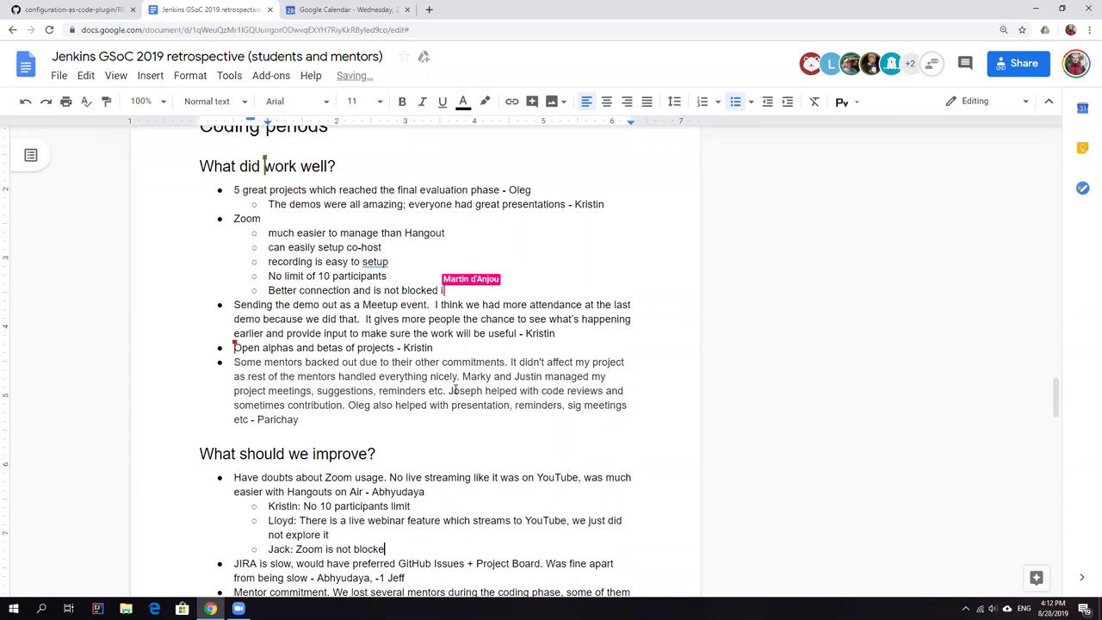
pyautogui.write('d in China')
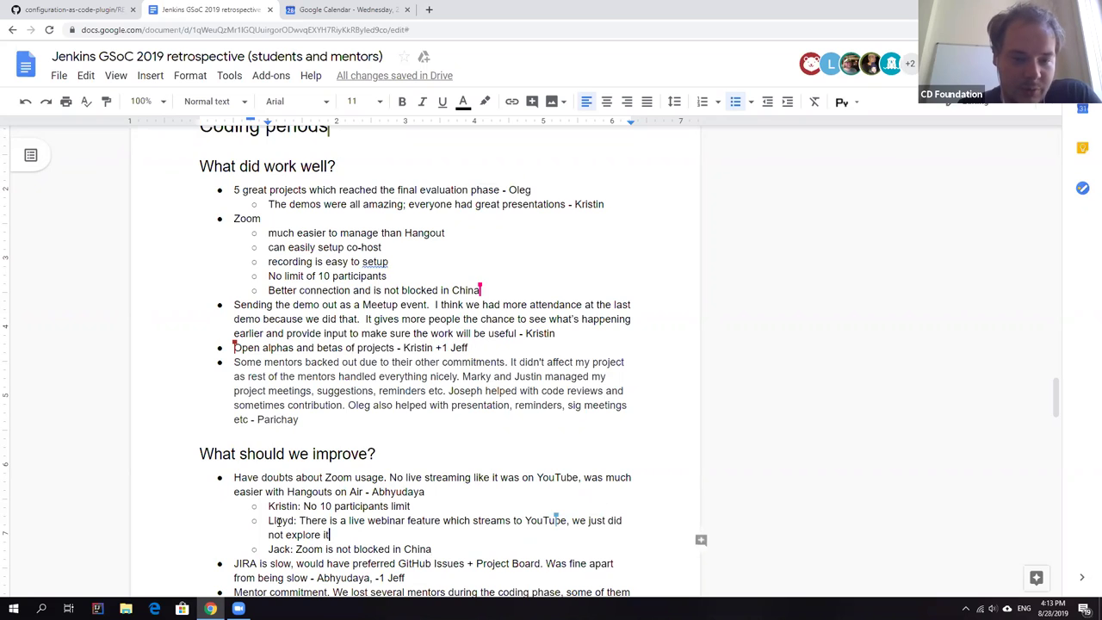
pyautogui.moveTo(330, 534); pyautogui.dragTo(255, 524)
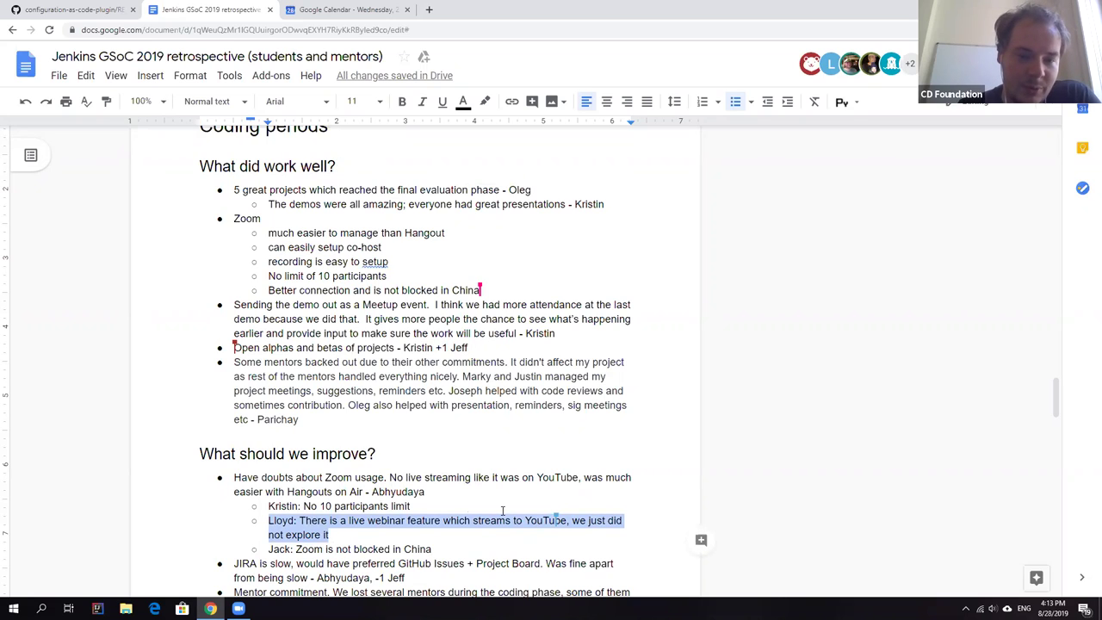
pyautogui.click(424, 492)
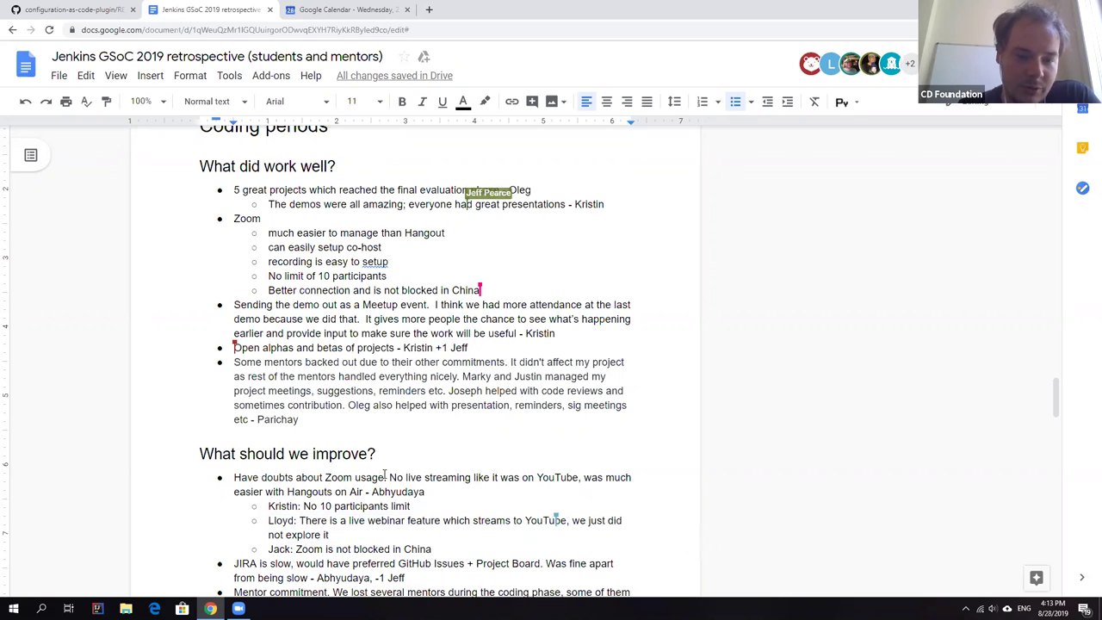
pyautogui.moveTo(385, 476); pyautogui.dragTo(362, 491)
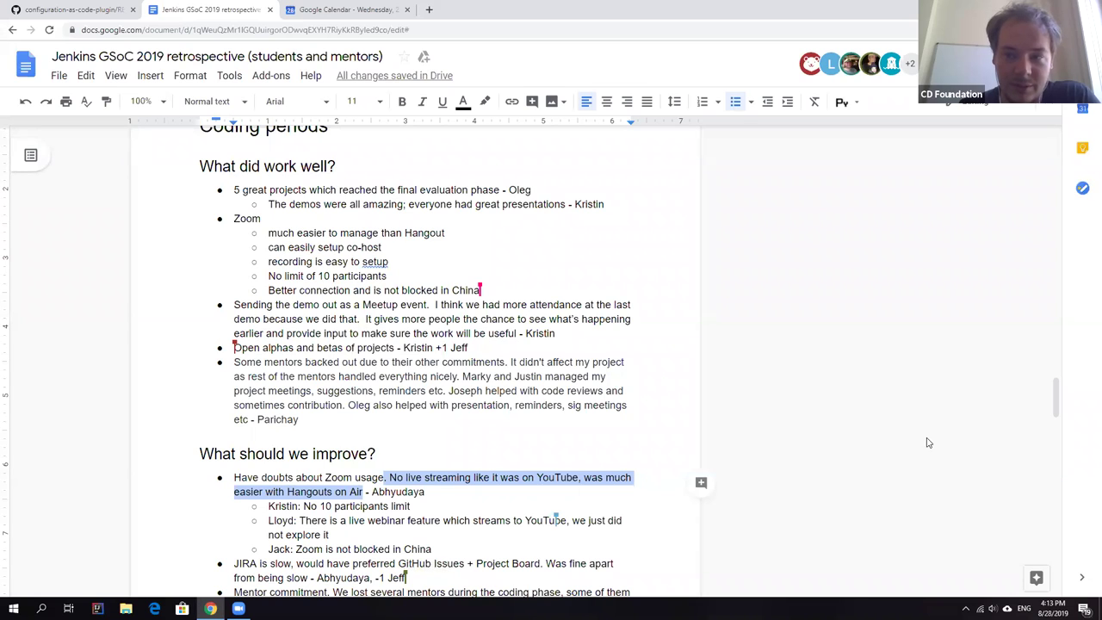
pyautogui.click(338, 520)
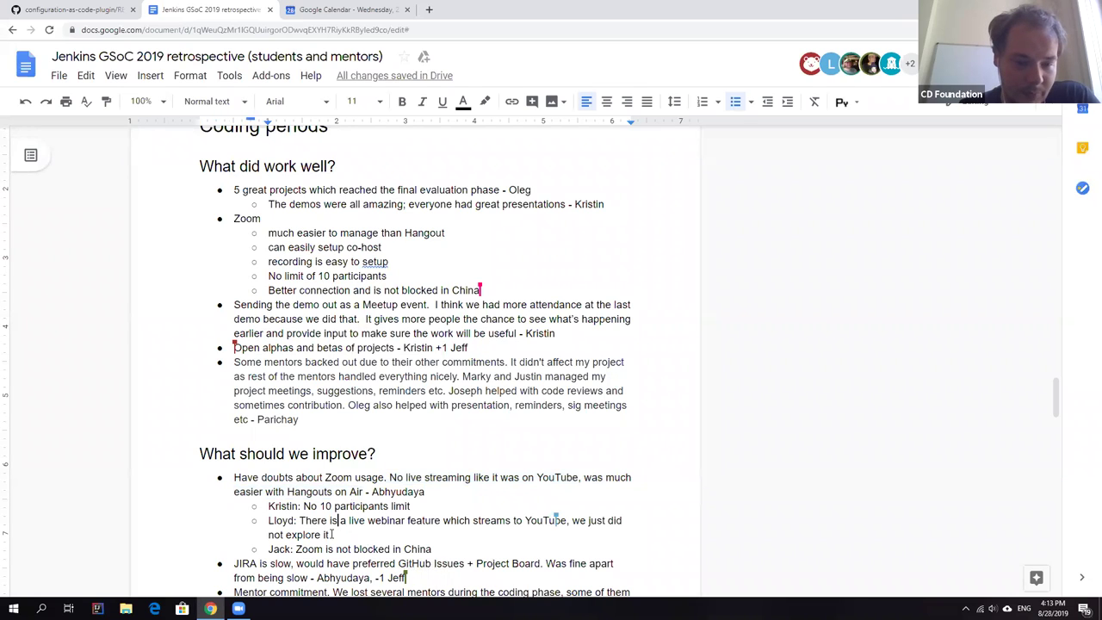
pyautogui.tripleClick(347, 535)
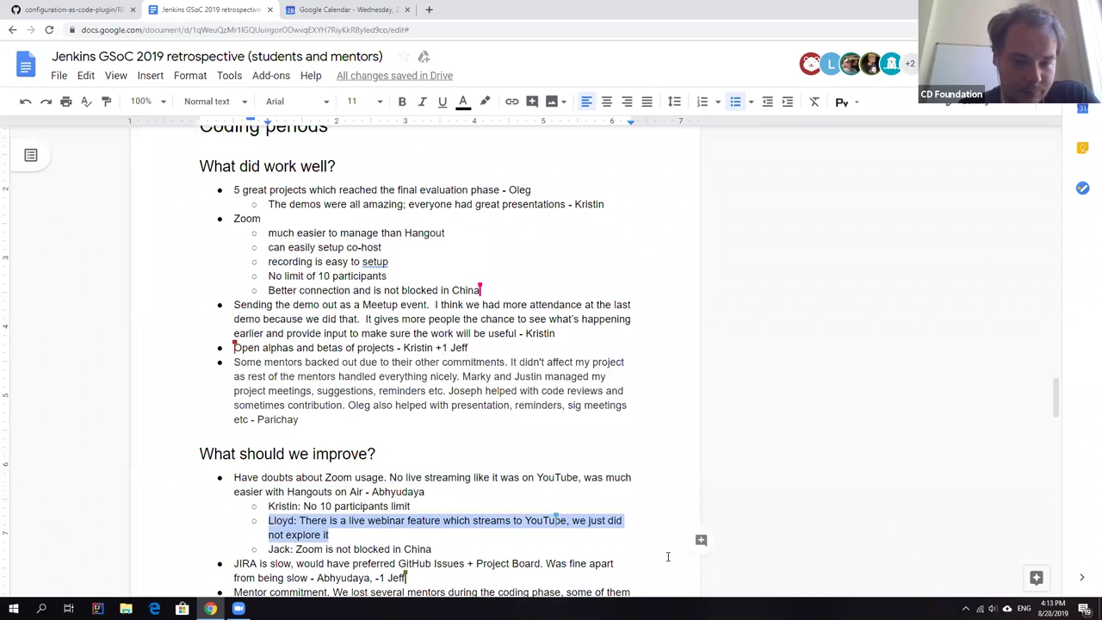
pyautogui.scroll(-3, 431, 387)
pyautogui.scroll(-3, 430, 387)
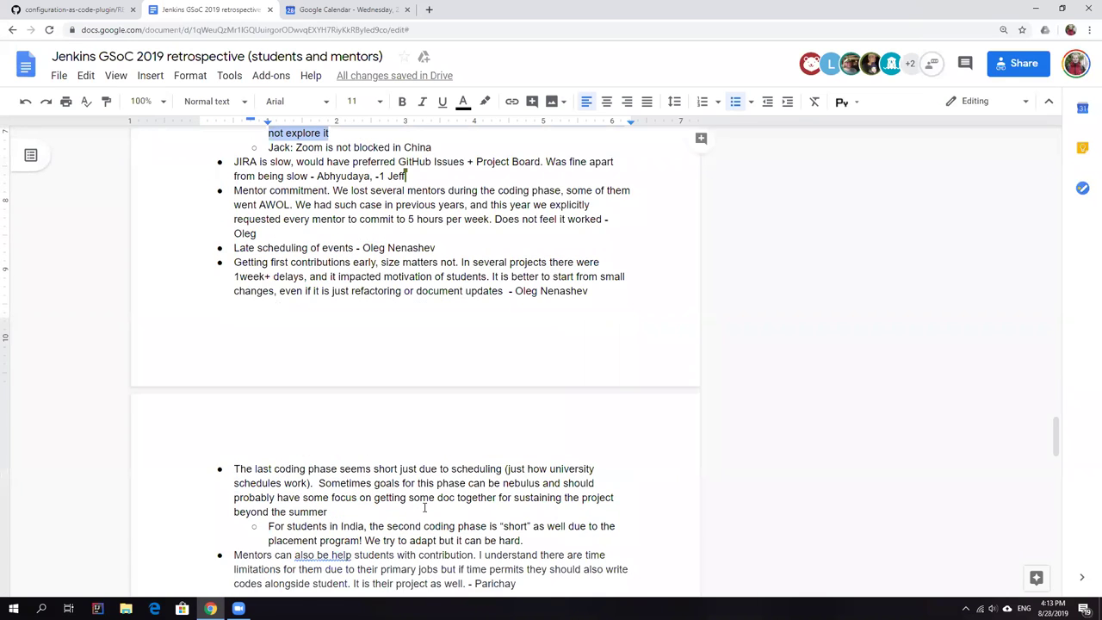
pyautogui.scroll(2, 426, 430)
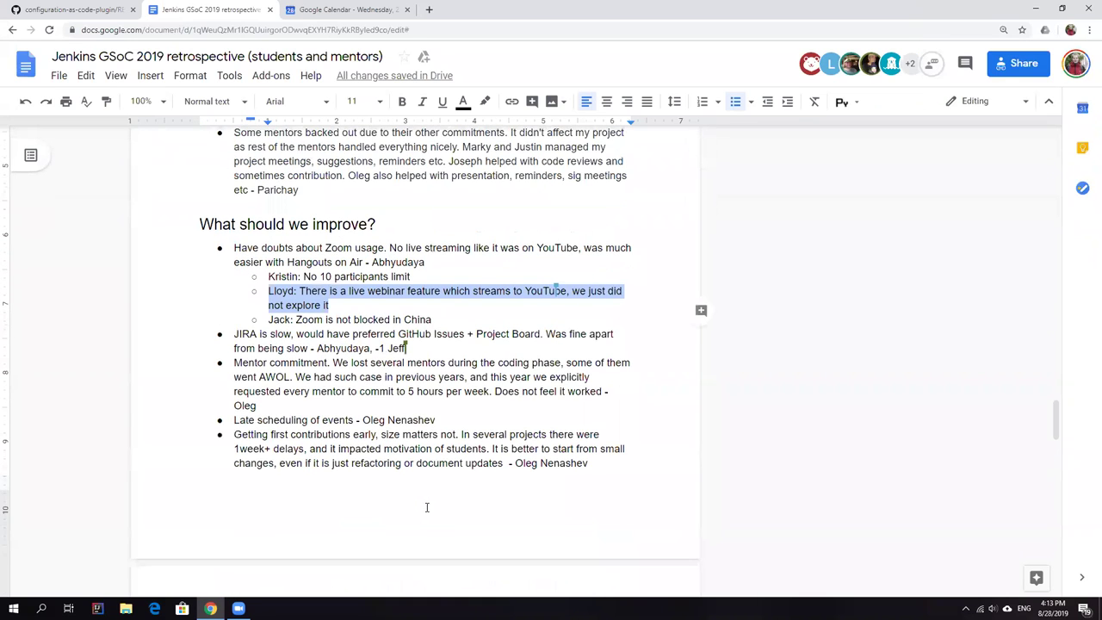
pyautogui.click(354, 299)
pyautogui.scroll(-5, 354, 344)
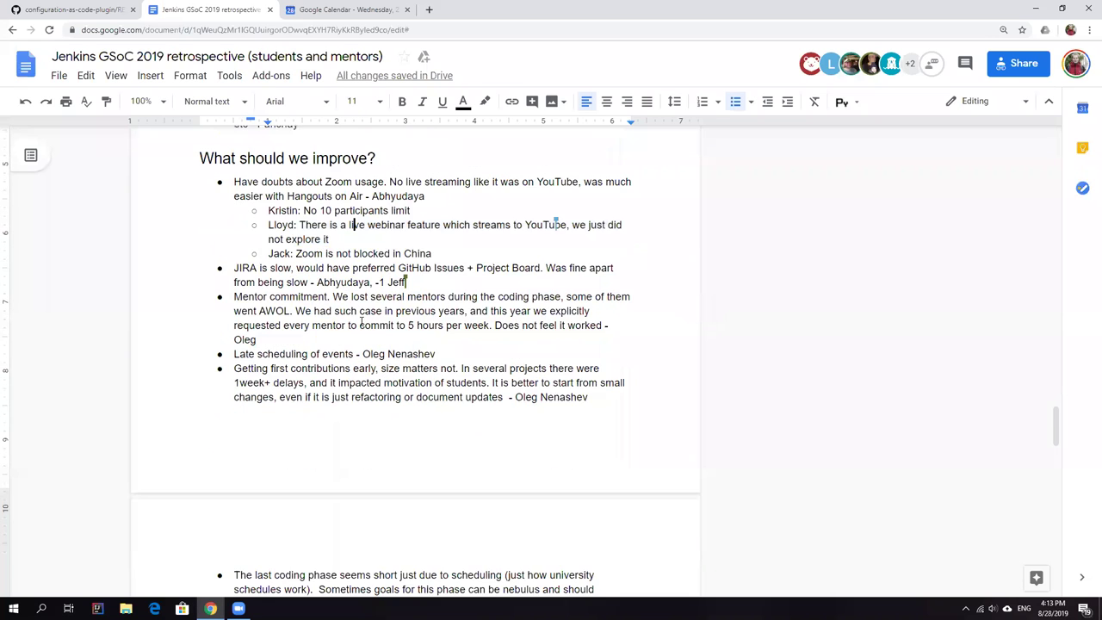
pyautogui.scroll(-5, 344, 387)
pyautogui.scroll(-3, 341, 432)
# Add the proposed action 'Explore Zoom Webinar options' after the mentor code-contribution item
pyautogui.click(555, 456)
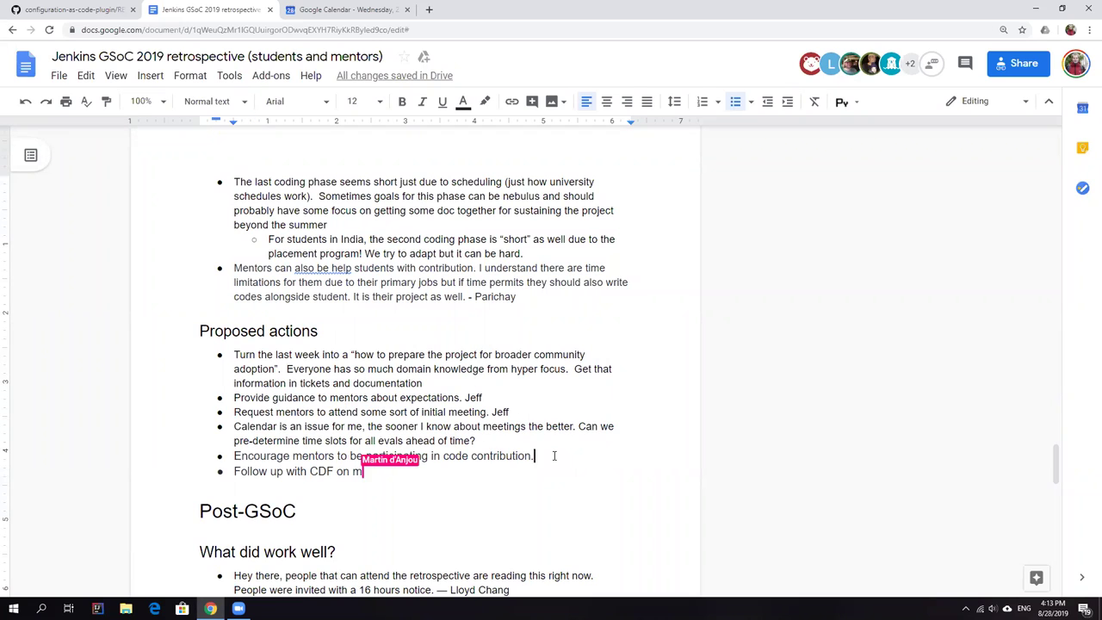
pyautogui.press('Return')
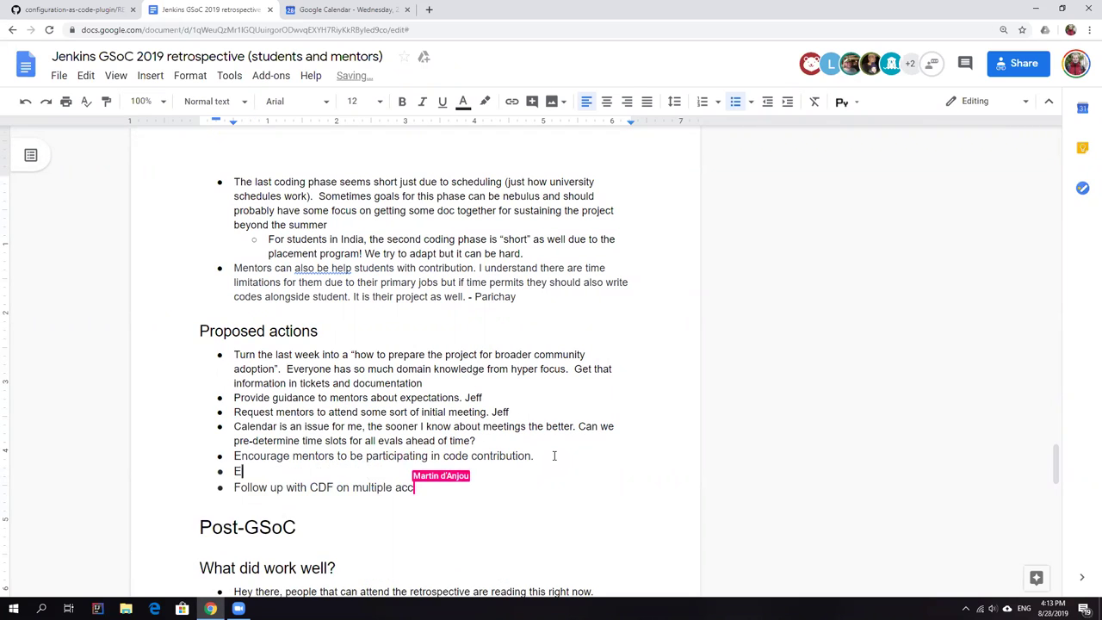
pyautogui.write('Explore Zoom')
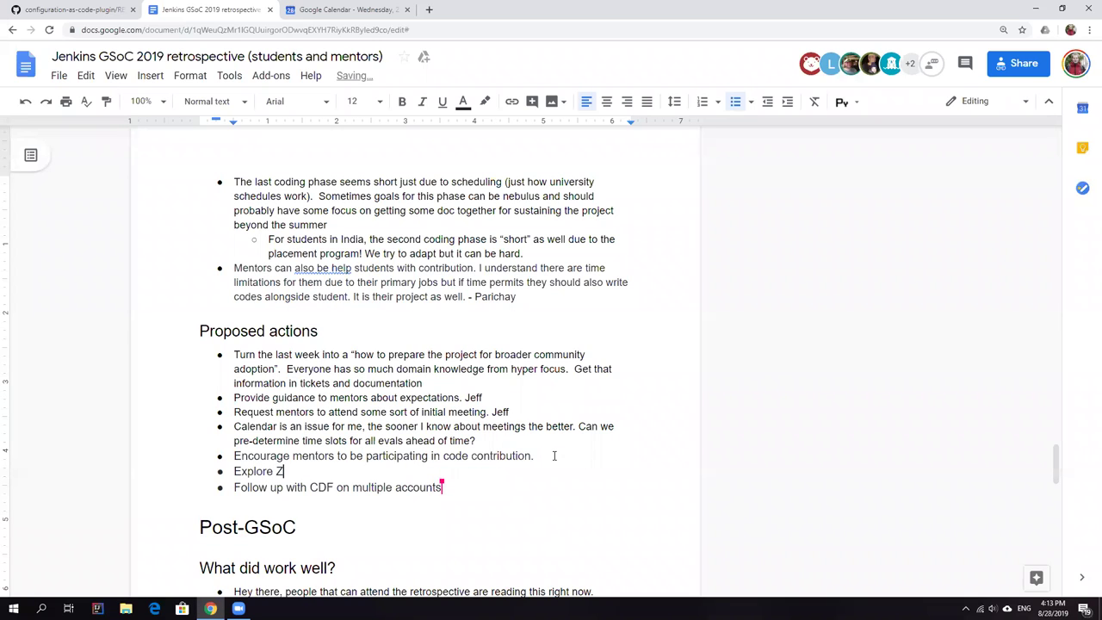
pyautogui.write(' Webinar ')
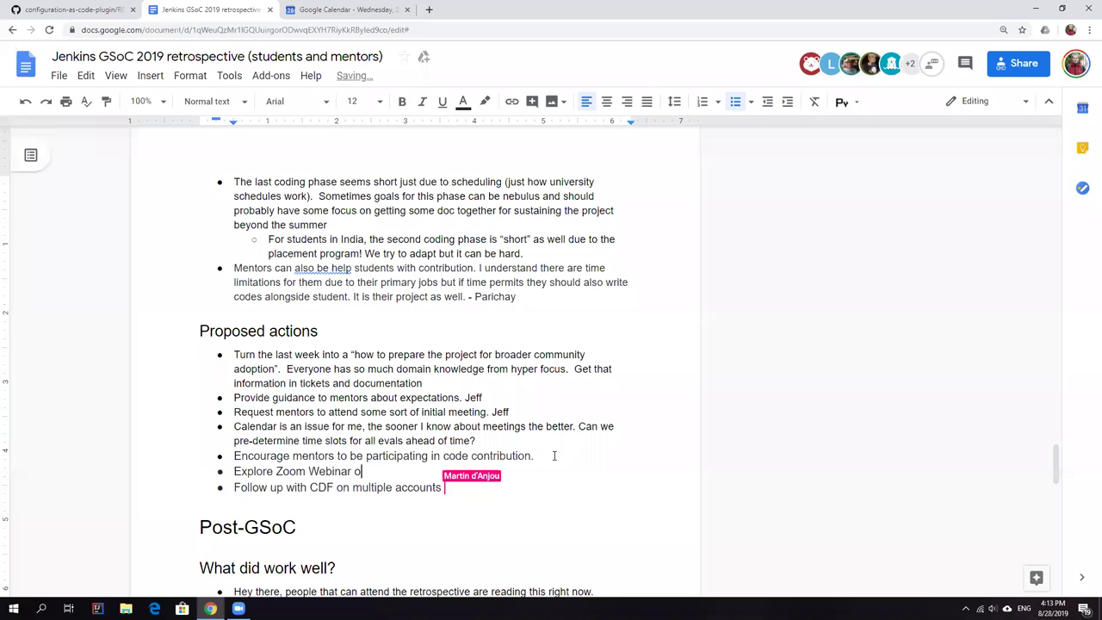
pyautogui.write('options')
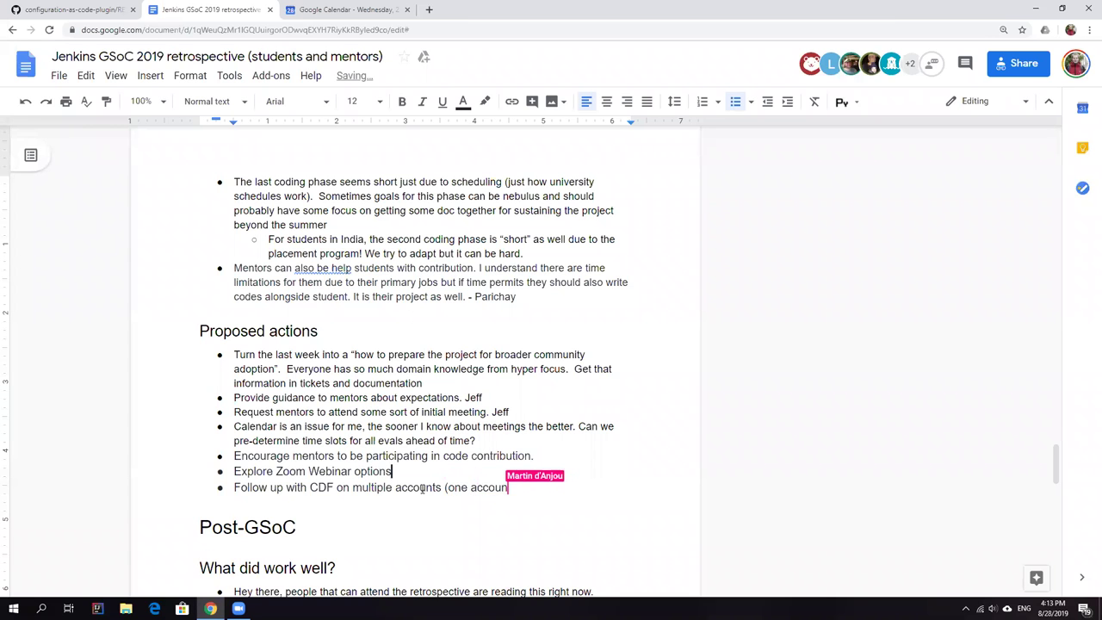
pyautogui.scroll(5, 502, 511)
pyautogui.scroll(10, 502, 512)
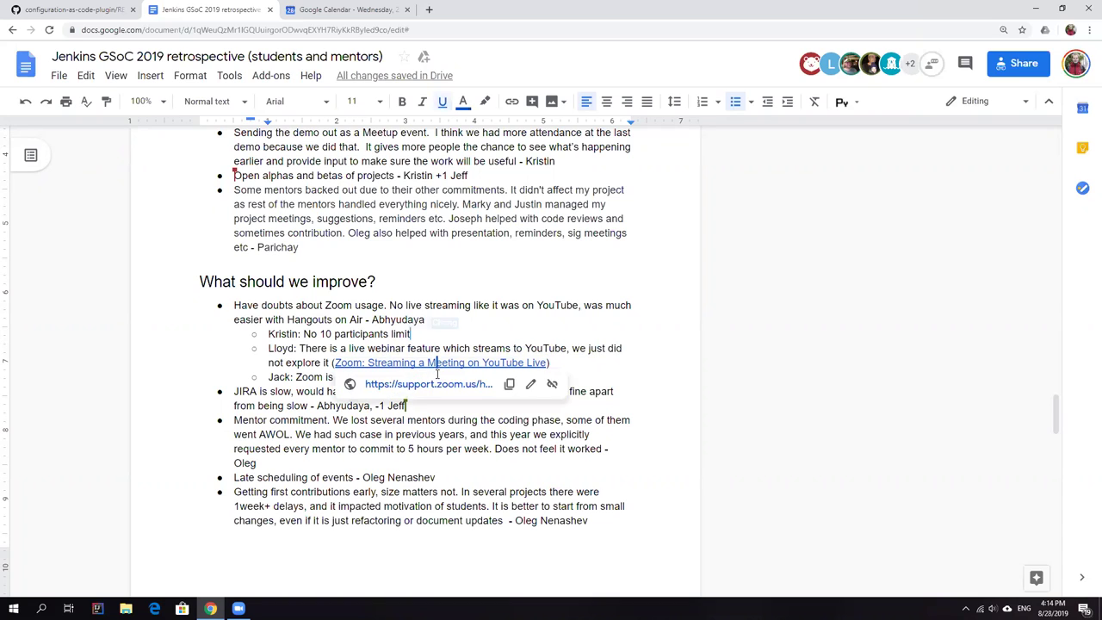
# Add the sub-point 'A: Hard to "just listen" and use chat for Q&A' below the China note
pyautogui.click(437, 376)
pyautogui.press('Return')
pyautogui.write('A;')
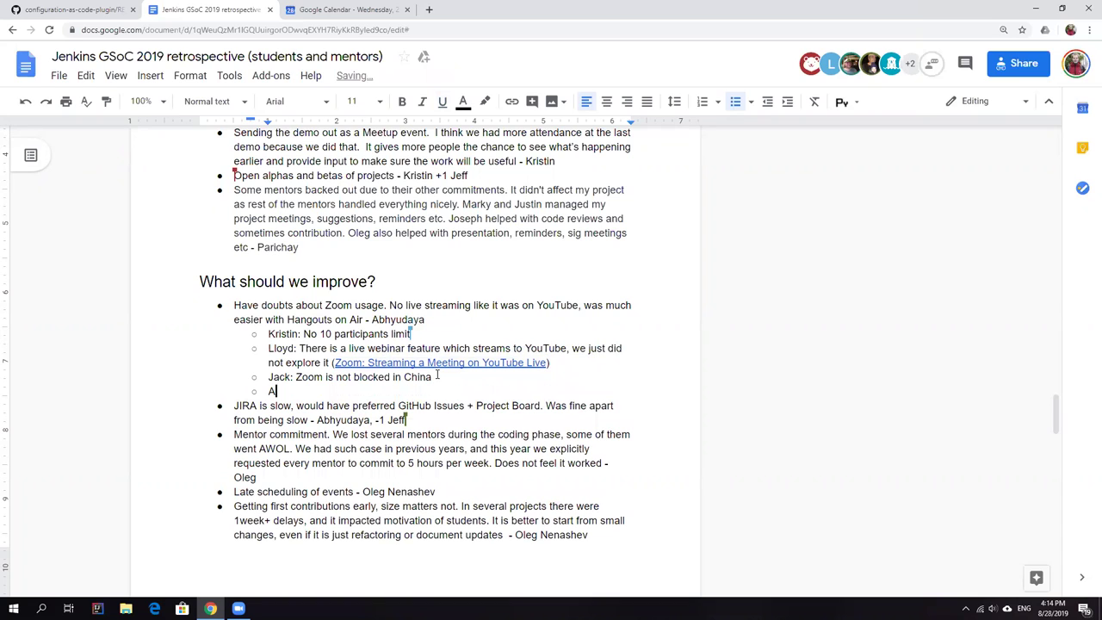
pyautogui.press('BackSpace')
pyautogui.press('BackSpace')
pyautogui.write(': ')
pyautogui.write('Zoo')
pyautogui.press('BackSpace')
pyautogui.press('BackSpace')
pyautogui.press('BackSpace')
pyautogui.write('Hard to ')
pyautogui.write('::')
pyautogui.press('BackSpace')
pyautogui.press('BackSpace')
pyautogui.write('"just listen”')
pyautogui.write(' and ')
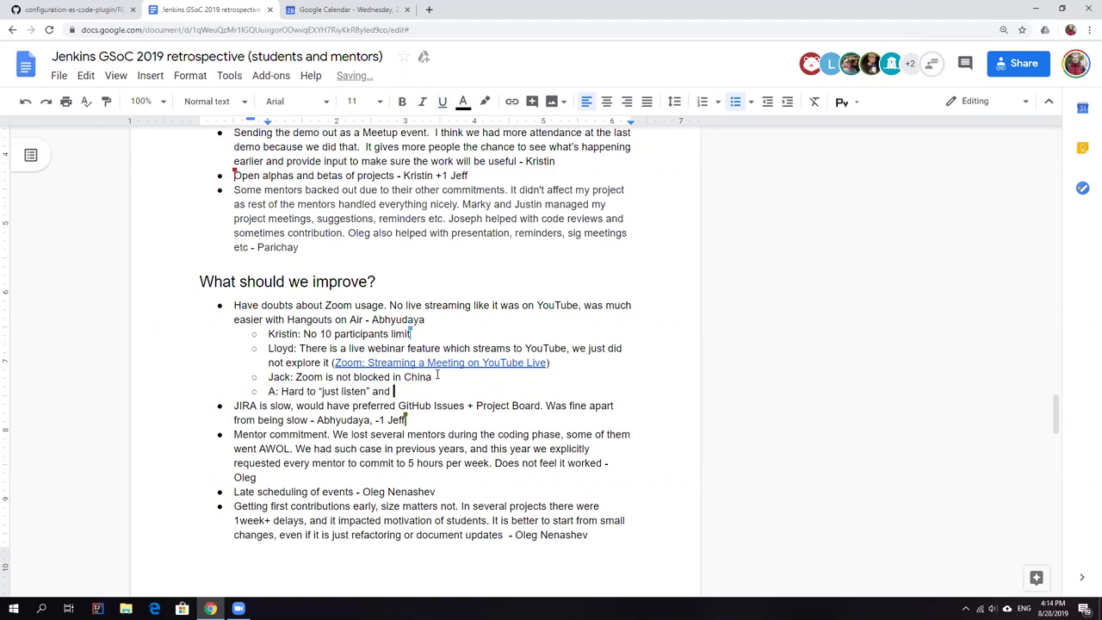
pyautogui.write('use chat for Q^')
pyautogui.press('BackSpace')
pyautogui.write('&A')
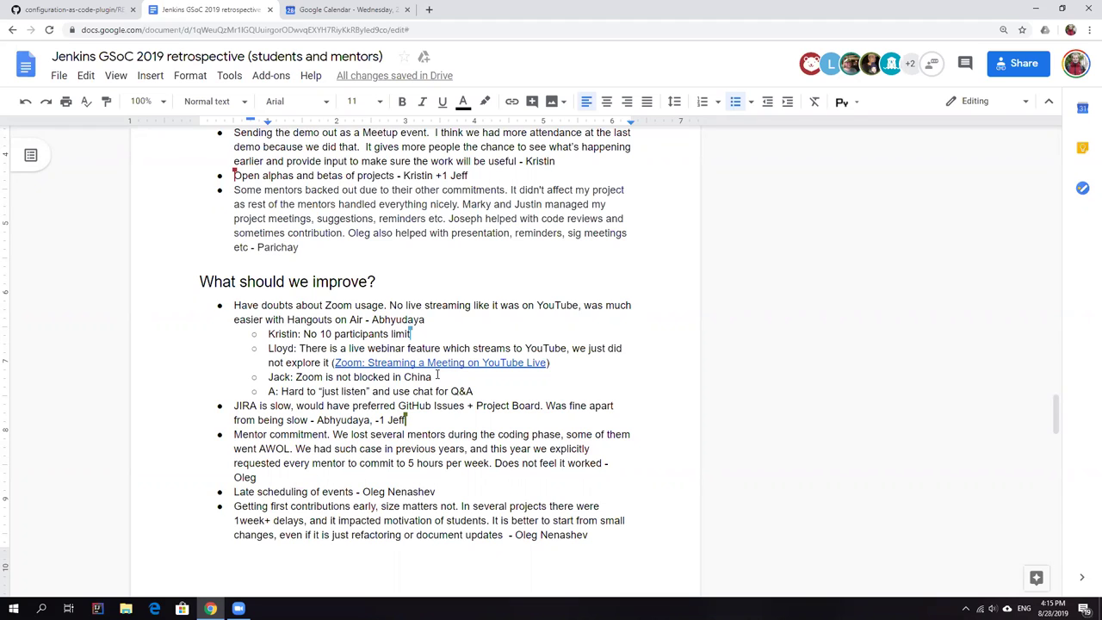
pyautogui.press('Return')
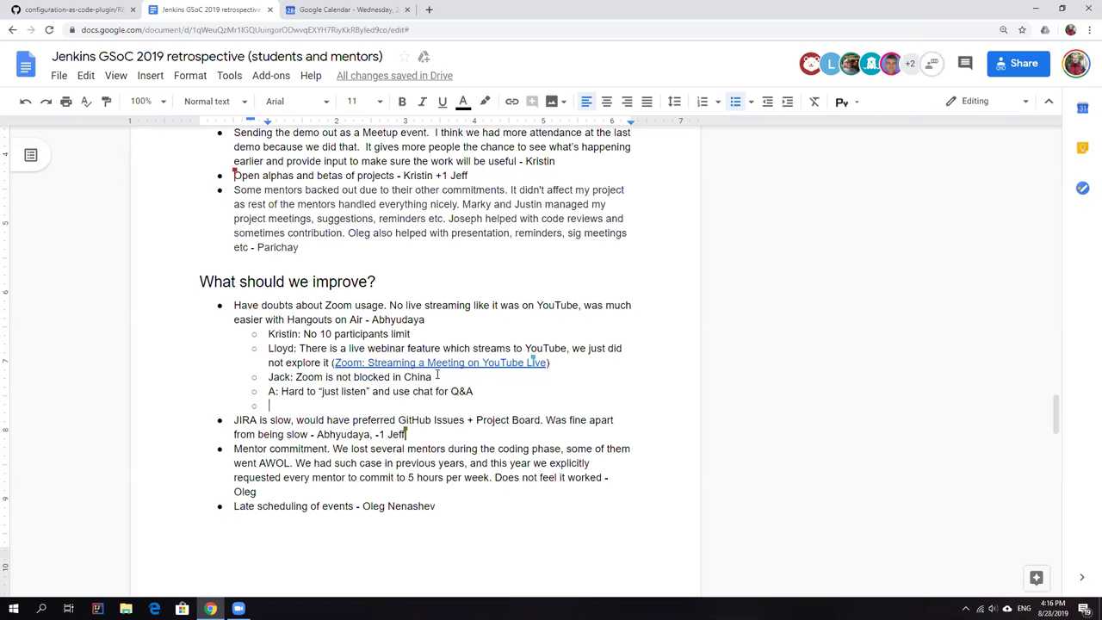
pyautogui.write('Oleg: ')
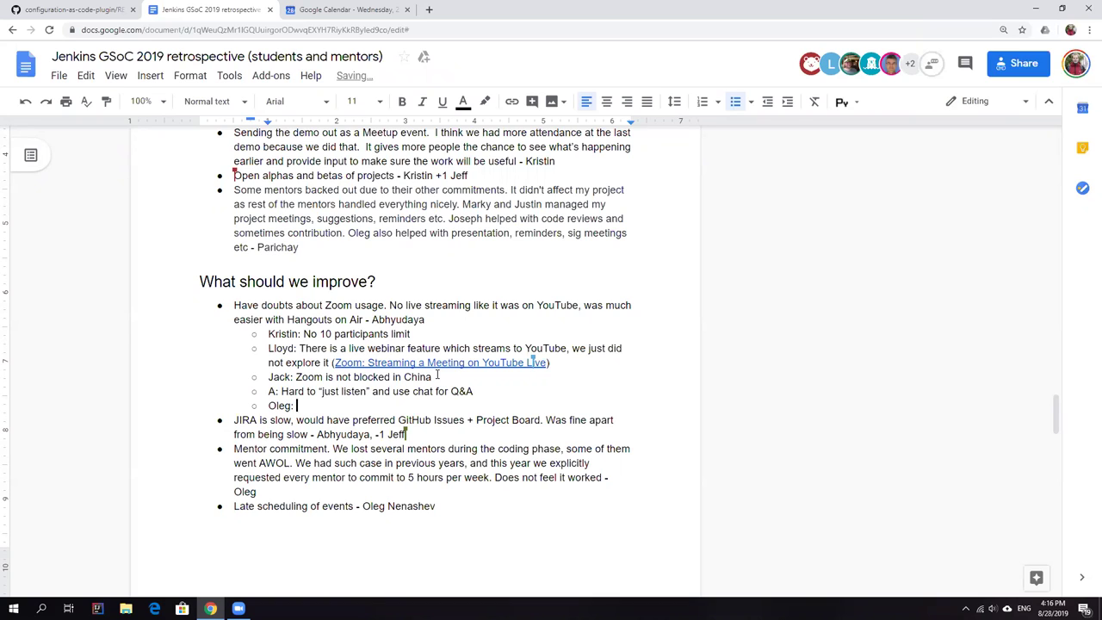
pyautogui.write('Projects')
# Write Oleg's point that few use the CDF account but free Zoom suits short meetings
pyautogui.press('BackSpace')
pyautogui.press('BackSpace')
pyautogui.press('BackSpace')
pyautogui.write('Not many users ')
pyautogui.write('for the ')
pyautogui.write('CDF acco')
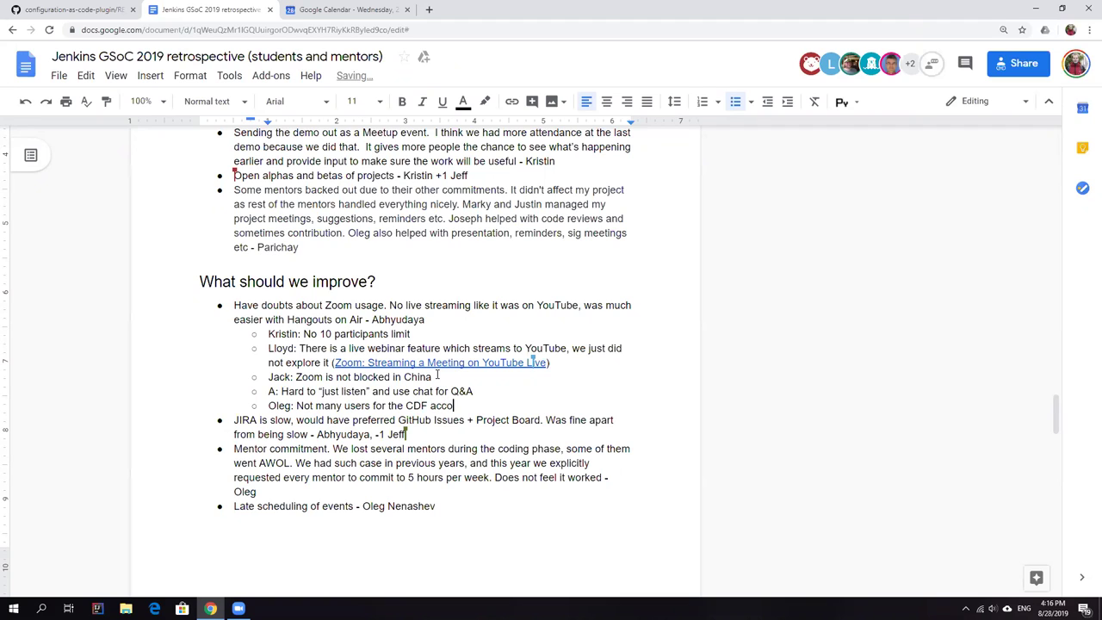
pyautogui.write('unt, bu')
pyautogui.write('Fio')
pyautogui.press('BackSpace')
pyautogui.press('BackSpace')
pyautogui.press('BackSpace')
pyautogui.write('free Zoom is av')
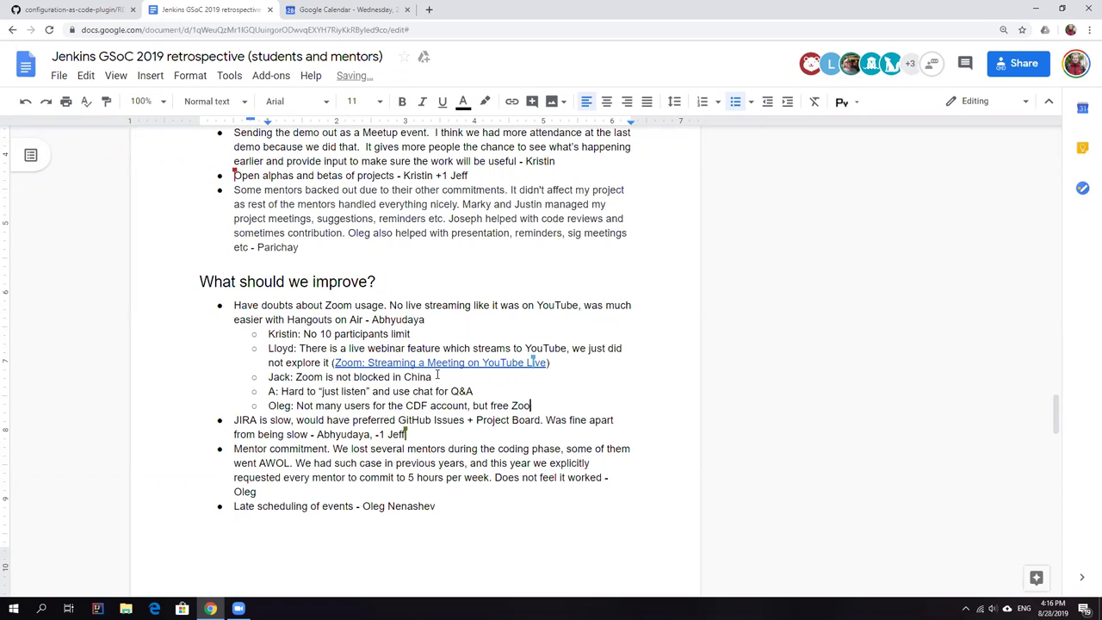
pyautogui.write('ailable for sho')
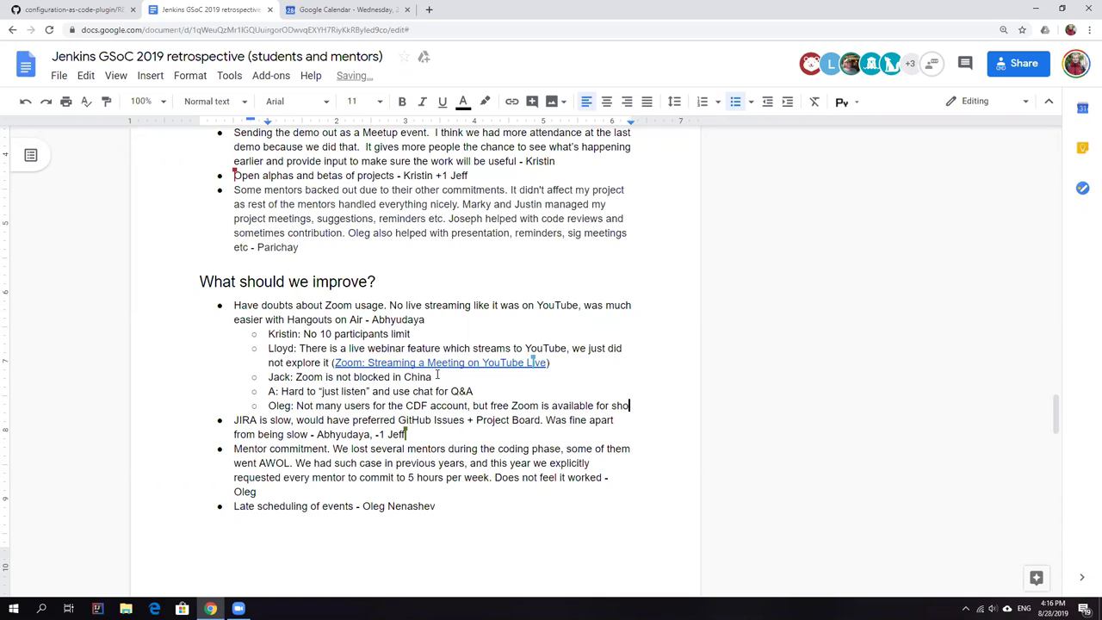
pyautogui.write('r')
pyautogui.write('t meetings')
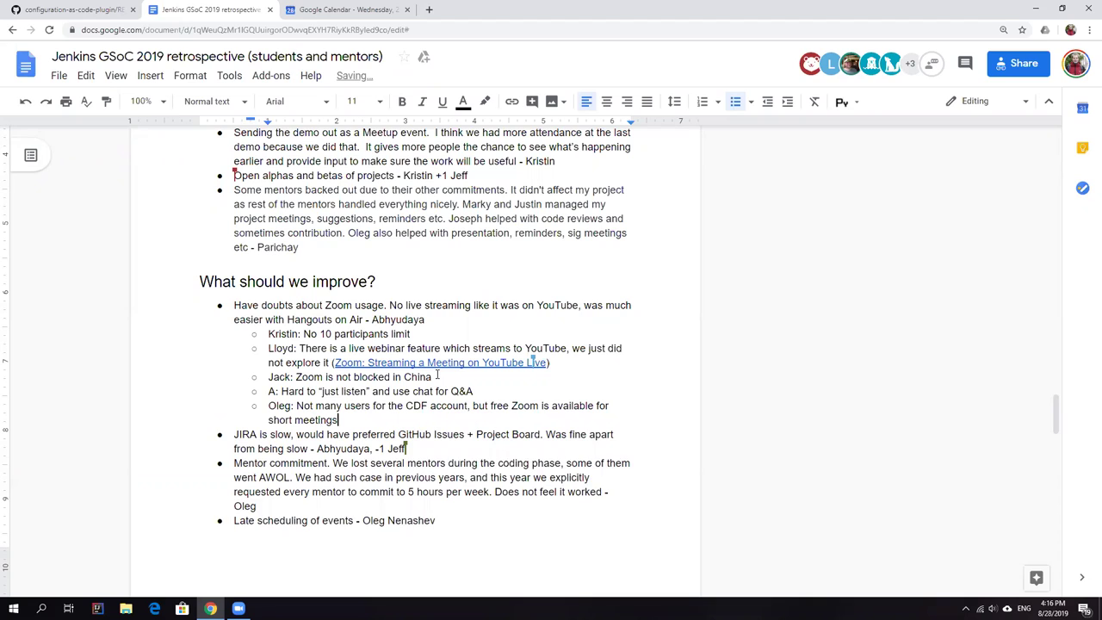
pyautogui.press('Return')
pyautogui.write('Marky/')
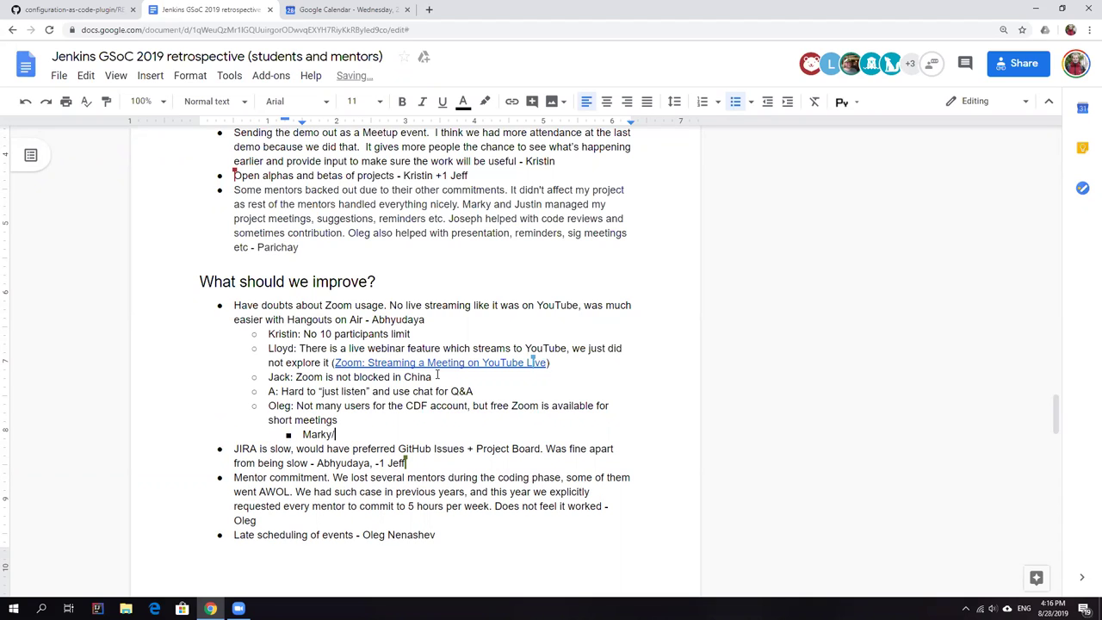
pyautogui.write('O')
# Add nested replies: Marky is fine with it, Parichay had Drive upload issues, Jeff '+1'
pyautogui.press('BackSpace')
pyautogui.write('fine with ')
pyautogui.write('me')
pyautogui.press('Return')
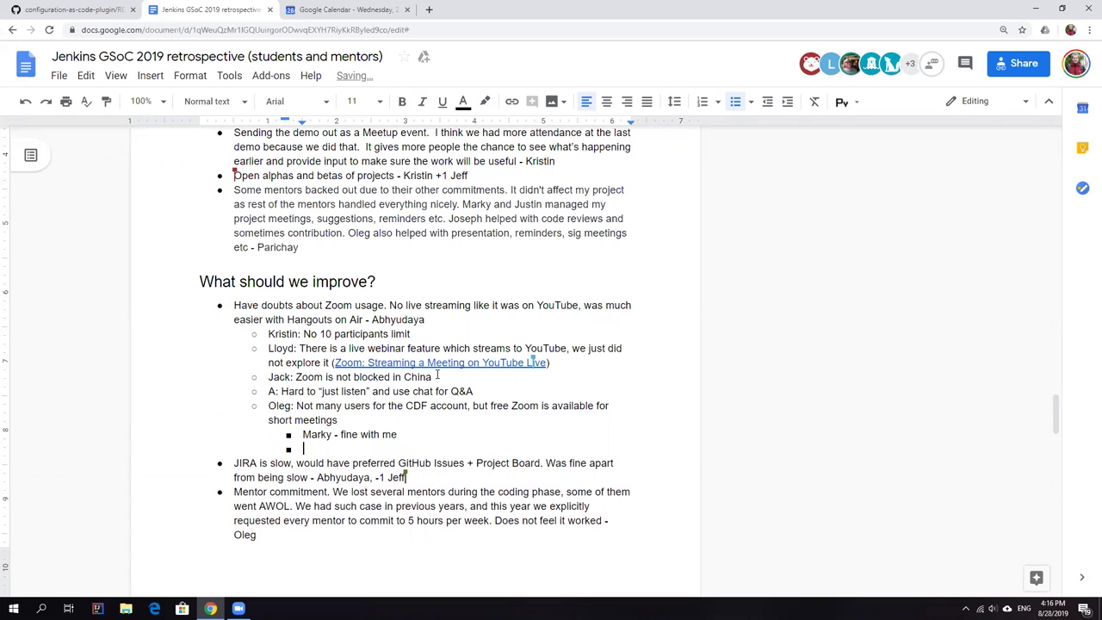
pyautogui.write('Parichay ')
pyautogui.write('- ')
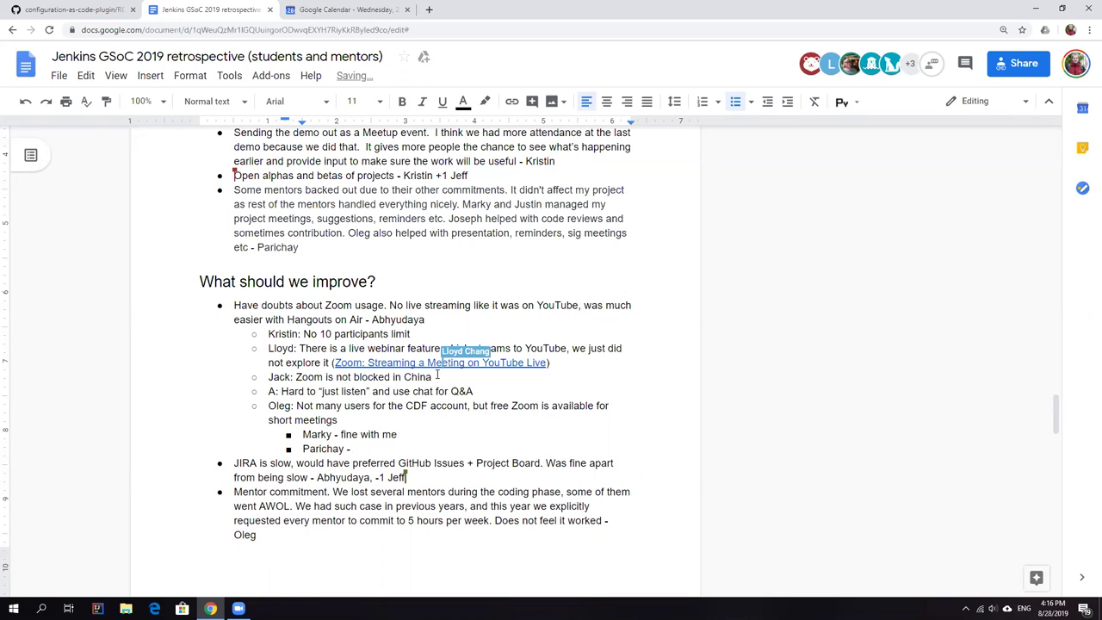
pyautogui.write('issues')
pyautogui.press('BackSpace')
pyautogui.press('BackSpace')
pyautogui.write('wiu')
pyautogui.press('BackSpace')
pyautogui.write('th uploading meetings to Google Dri')
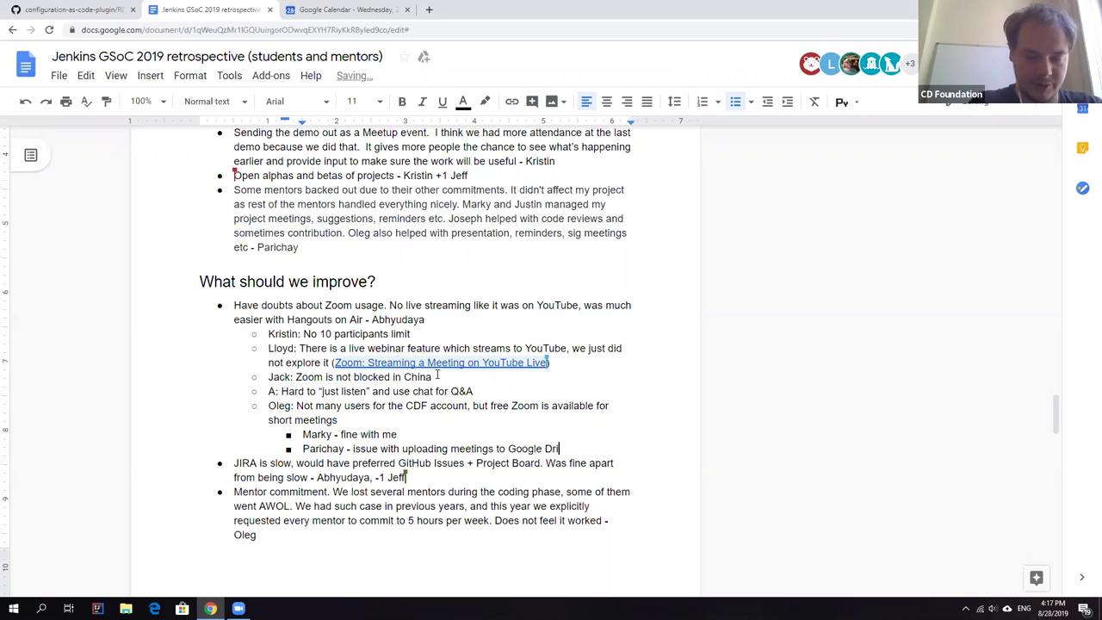
pyautogui.write('ve')
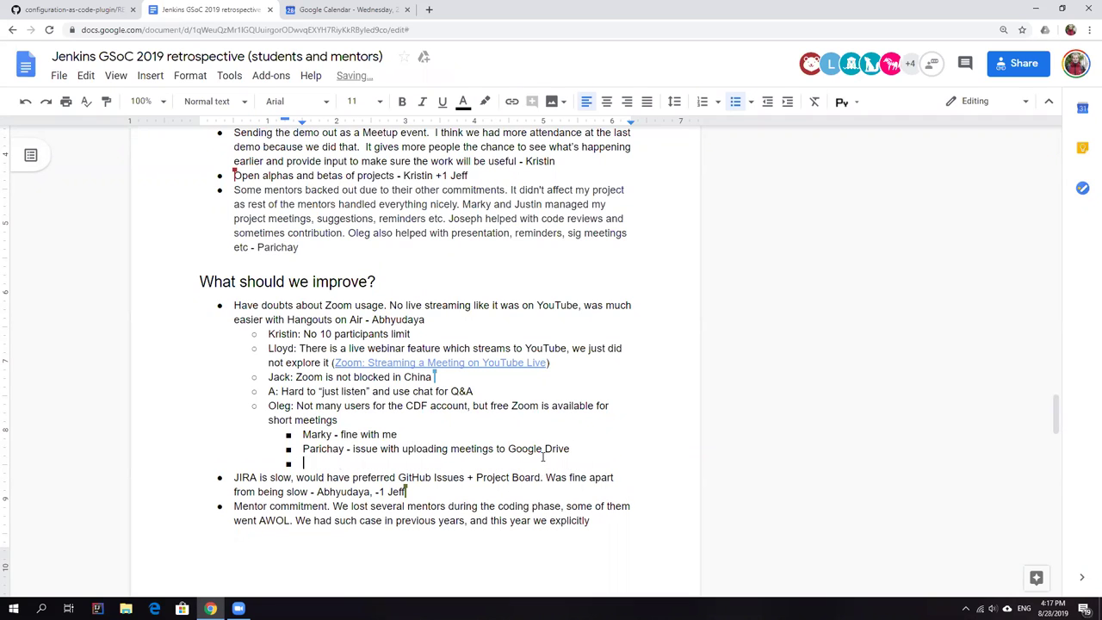
pyautogui.write('Jeff - +1')
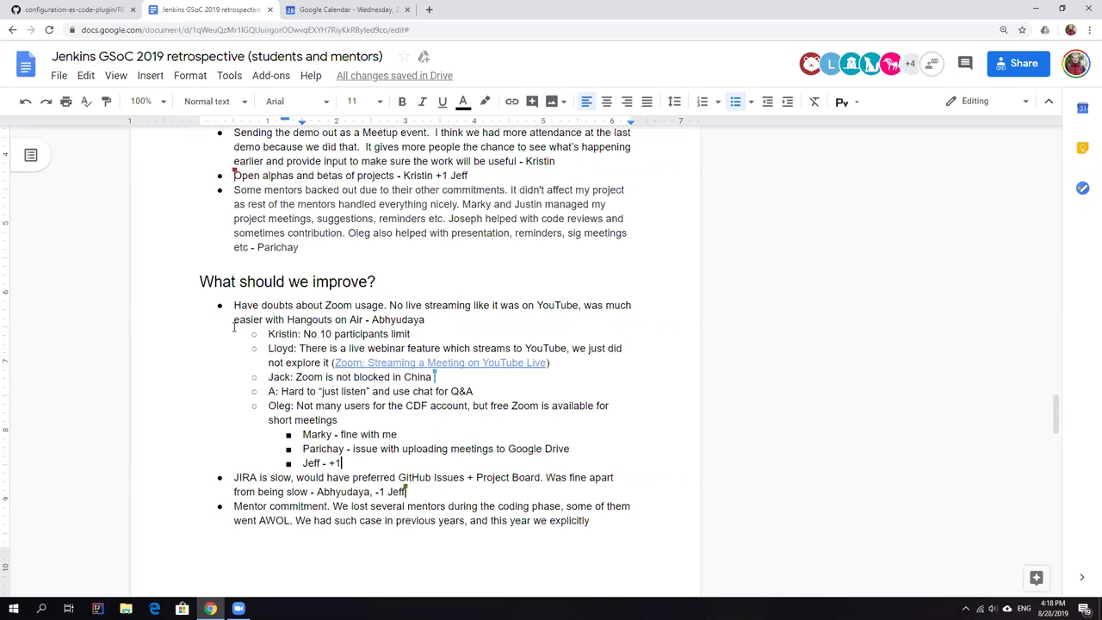
pyautogui.scroll(3, 266, 376)
pyautogui.scroll(2, 267, 376)
pyautogui.scroll(-4, 258, 366)
pyautogui.scroll(-2, 257, 366)
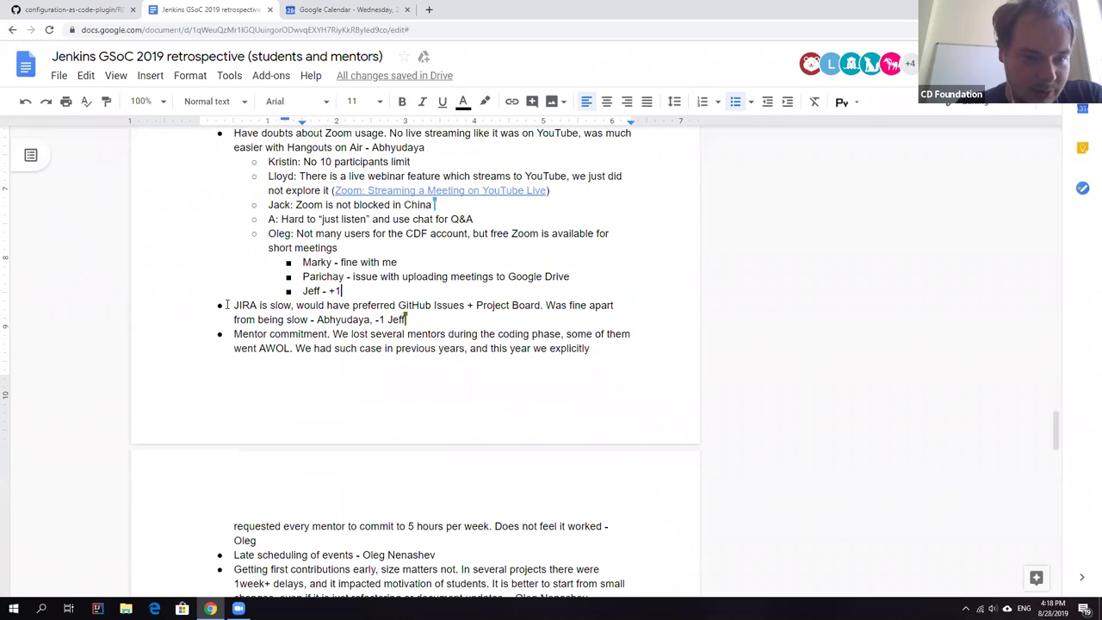
pyautogui.moveTo(234, 304); pyautogui.dragTo(407, 319)
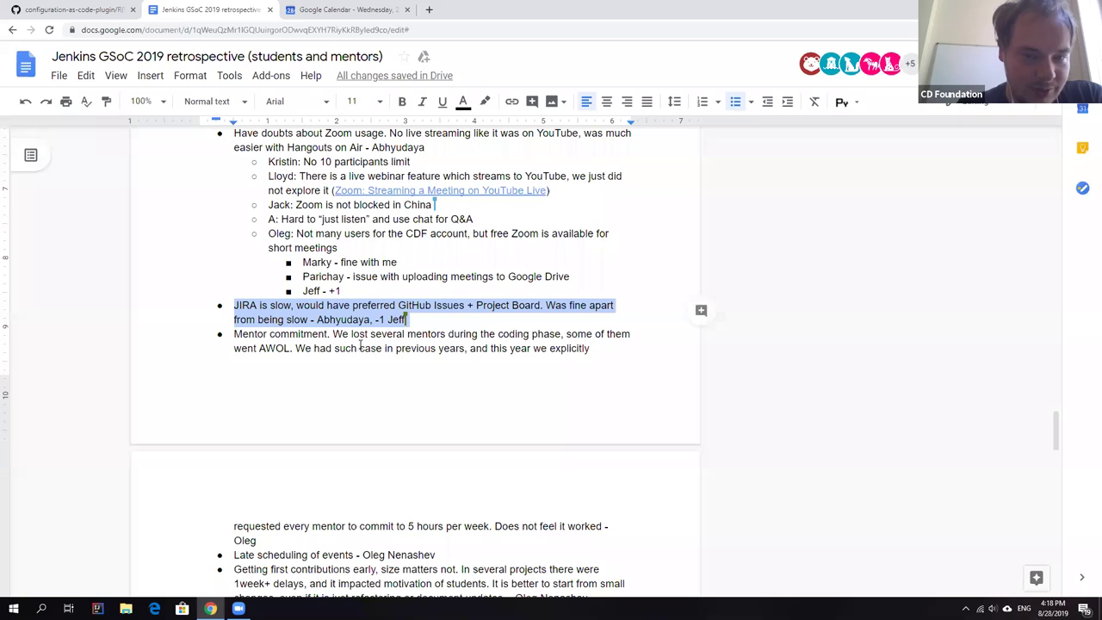
pyautogui.click(324, 348)
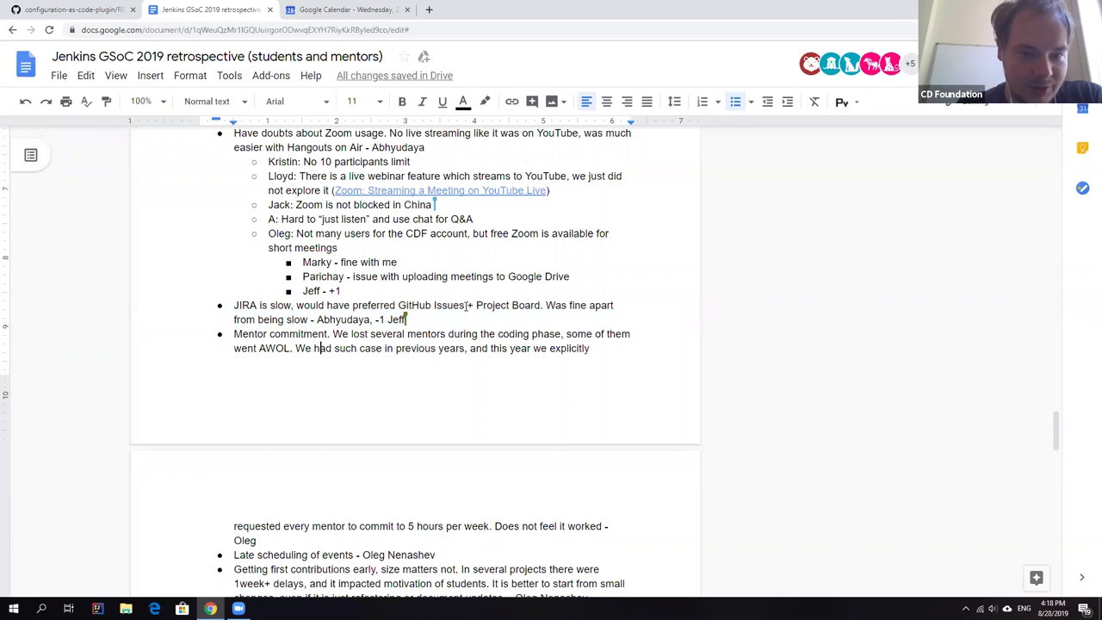
pyautogui.moveTo(465, 307); pyautogui.dragTo(398, 307)
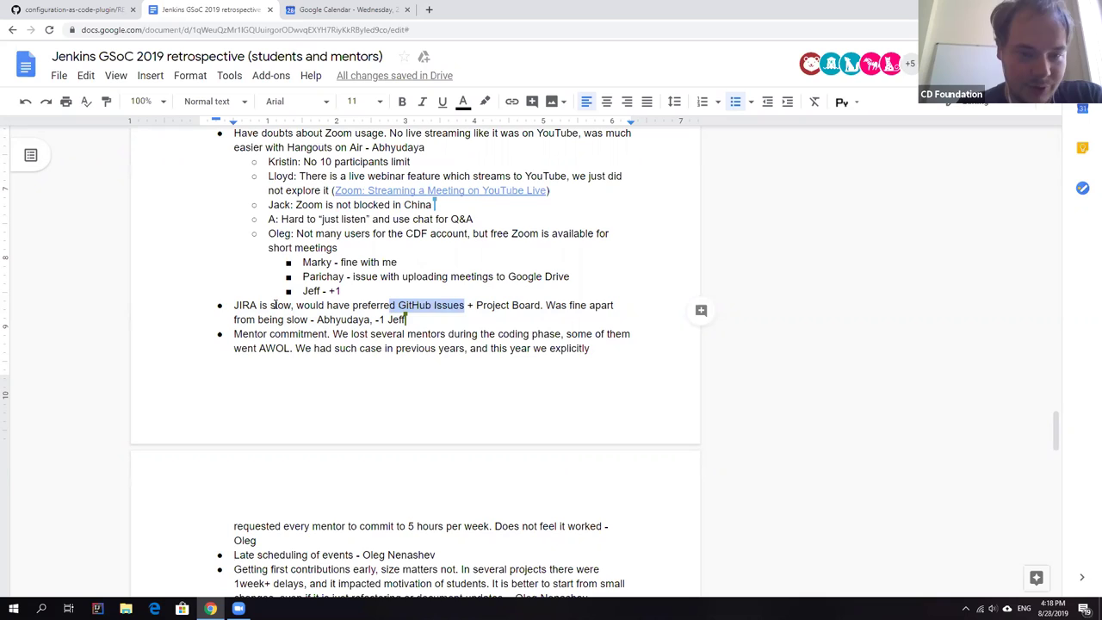
pyautogui.click(420, 325)
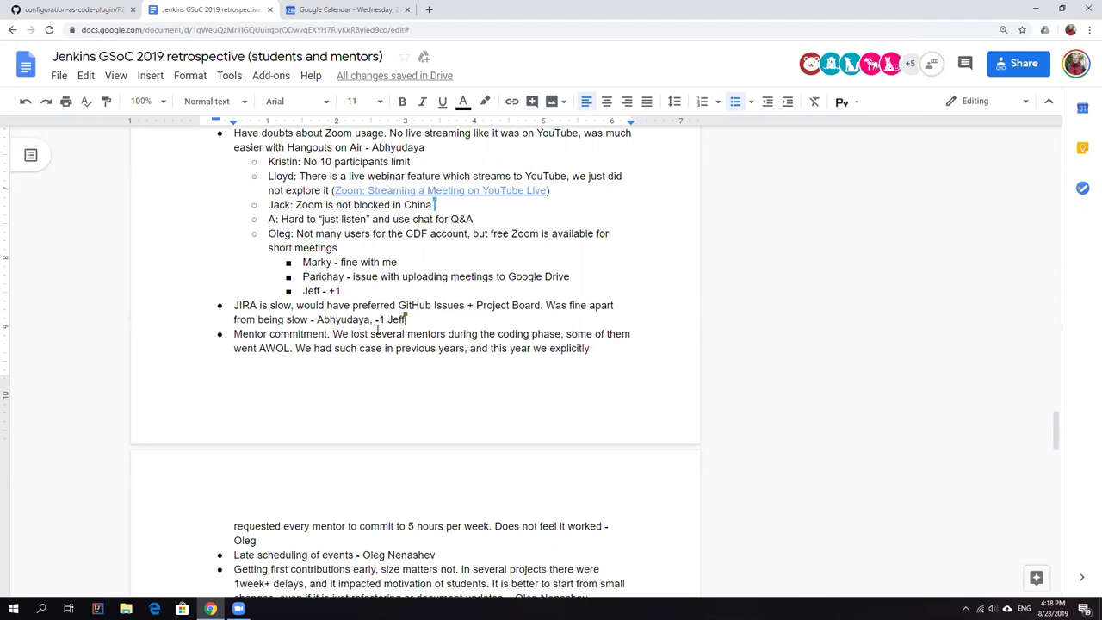
# Add Jeff's JIRA sub-point that GitHub suited multi-repo projects poorly, then begin Oleg's deeper reply
pyautogui.press('Return')
pyautogui.press('Tab')
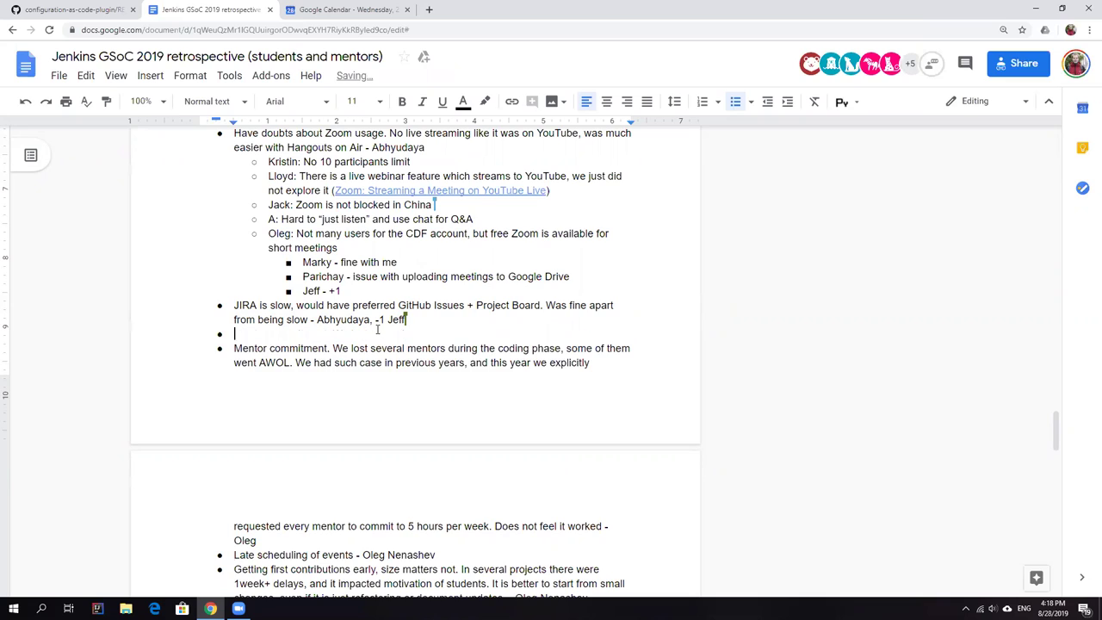
pyautogui.write('Jeff: Did ')
pyautogui.write('not work well for us')
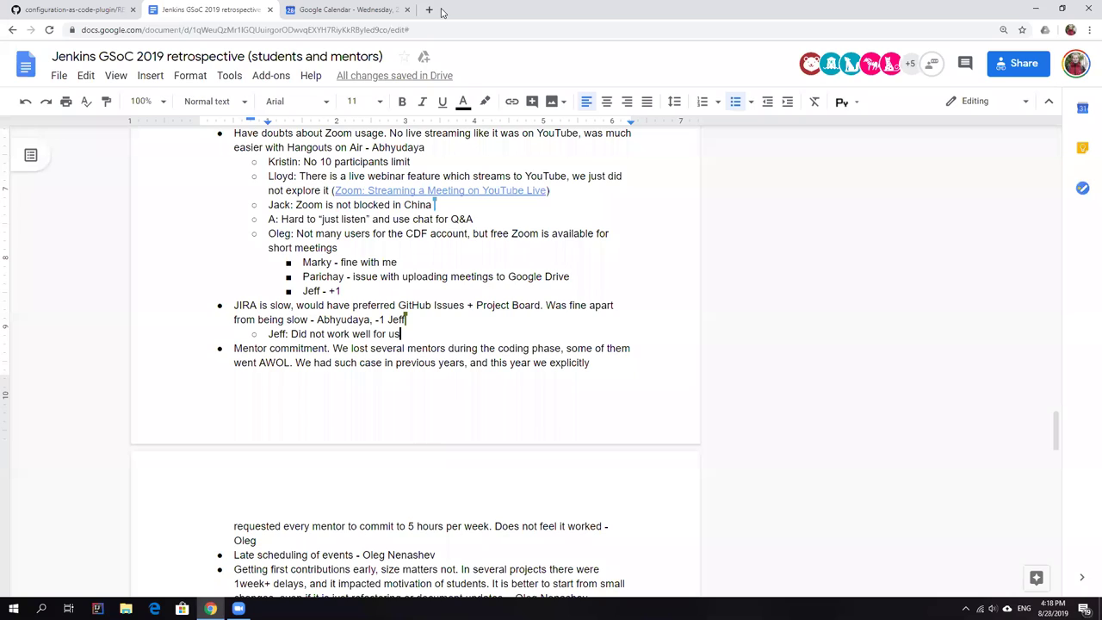
pyautogui.write('for multi-repo projects. Not')
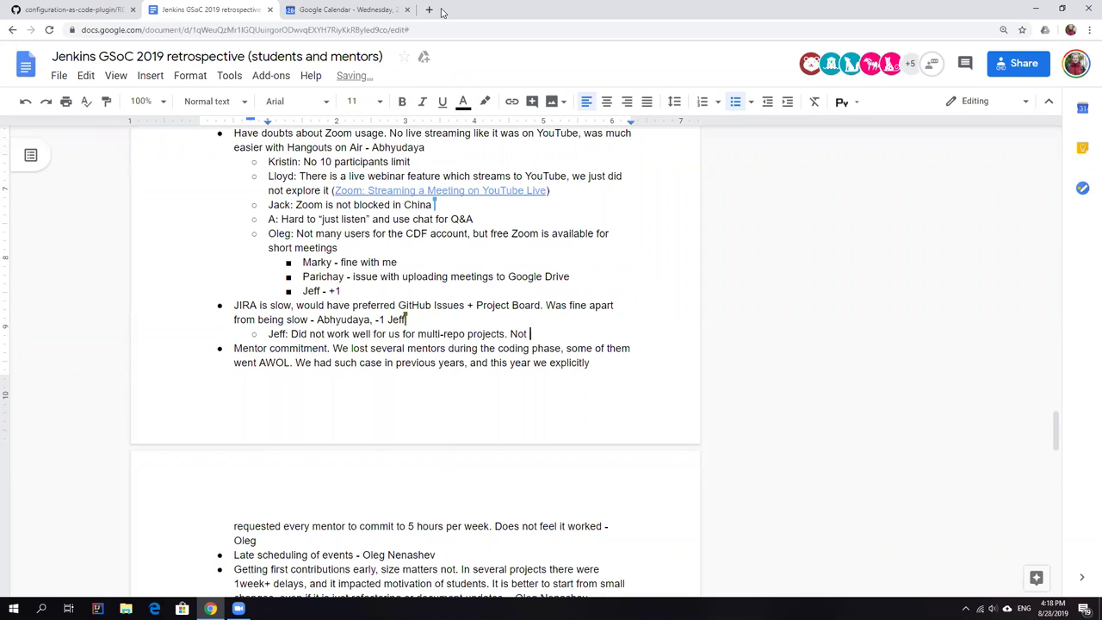
pyautogui.write('nearly fu')
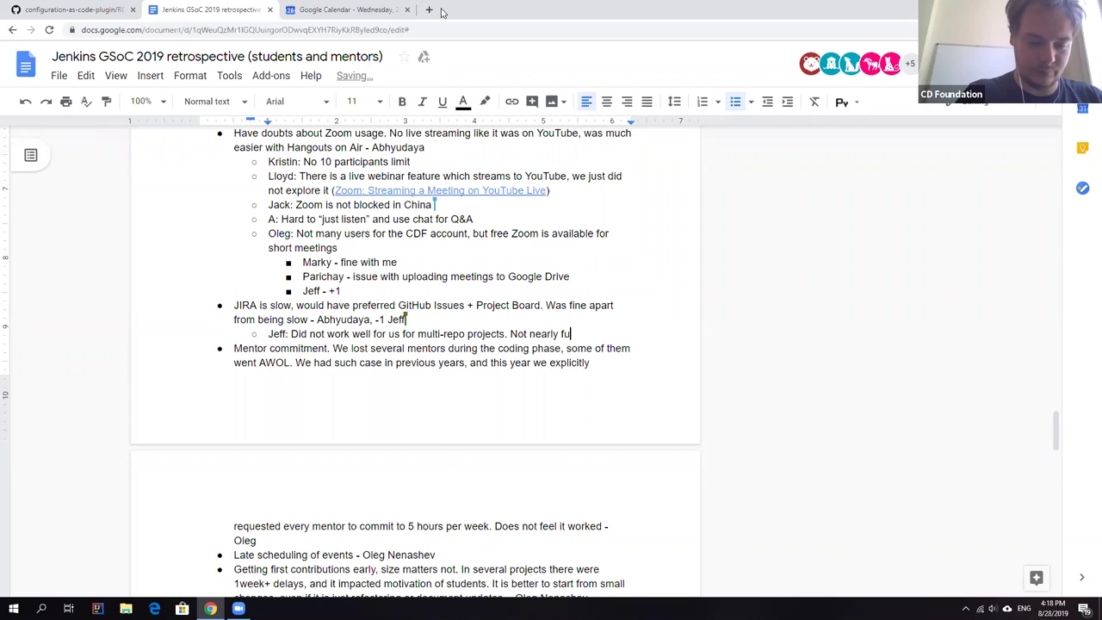
pyautogui.write('nctional as ')
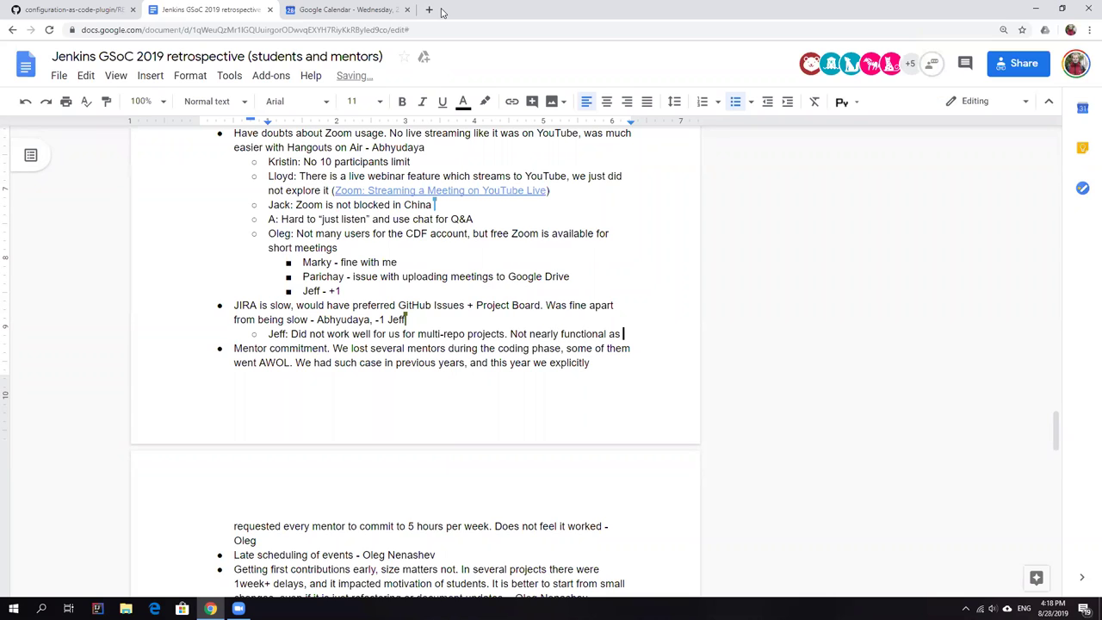
pyautogui.write('JIRA')
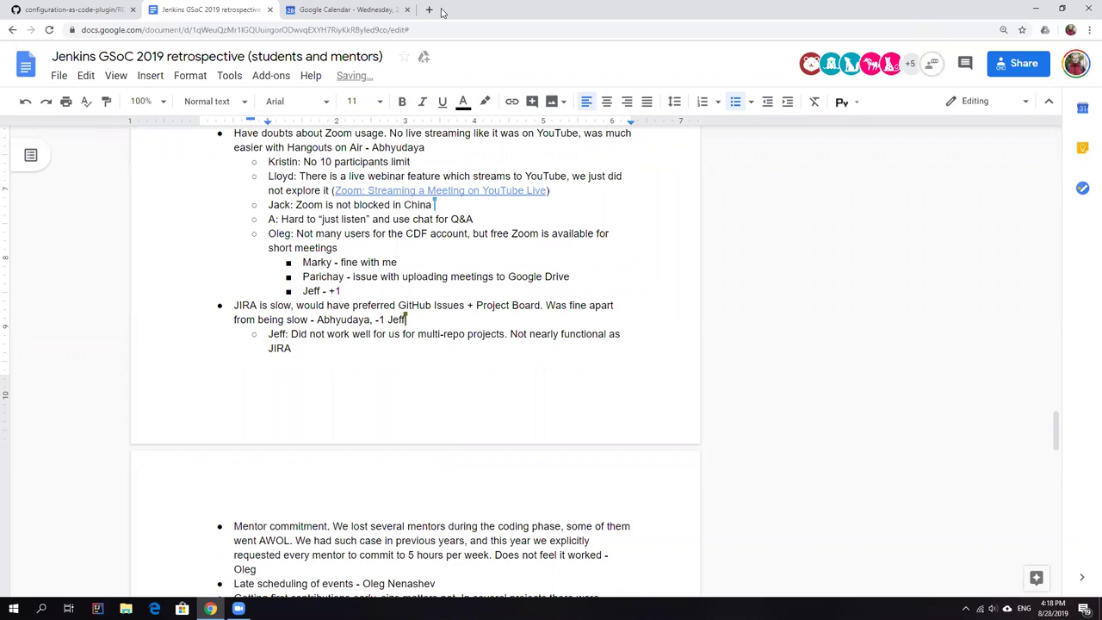
pyautogui.press('Return')
pyautogui.press('Tab')
pyautogui.write('Oleg')
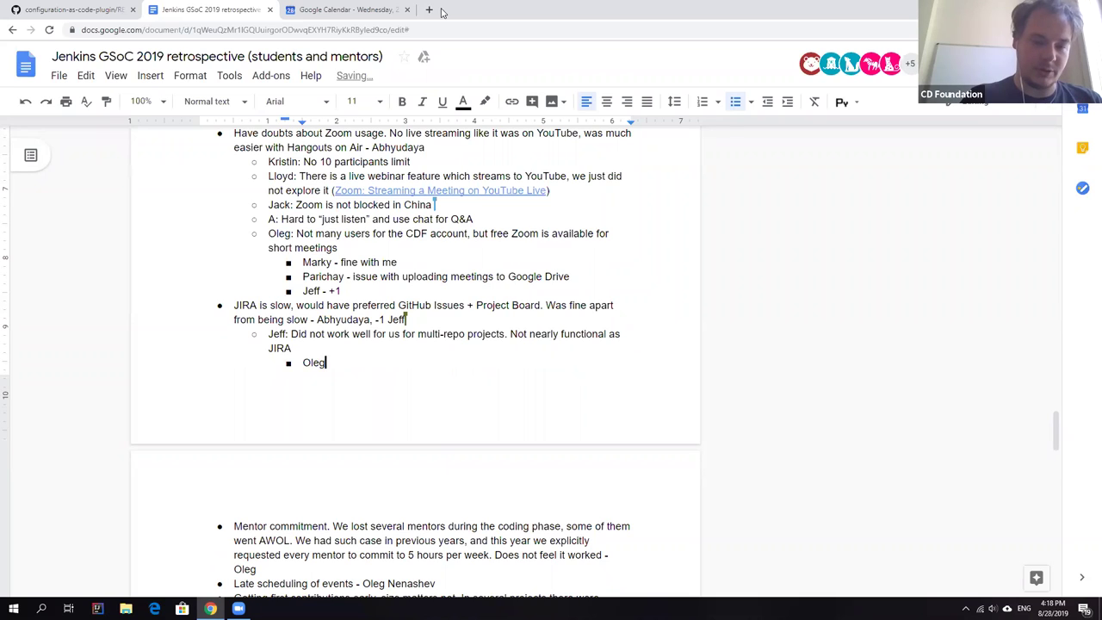
pyautogui.write(':')
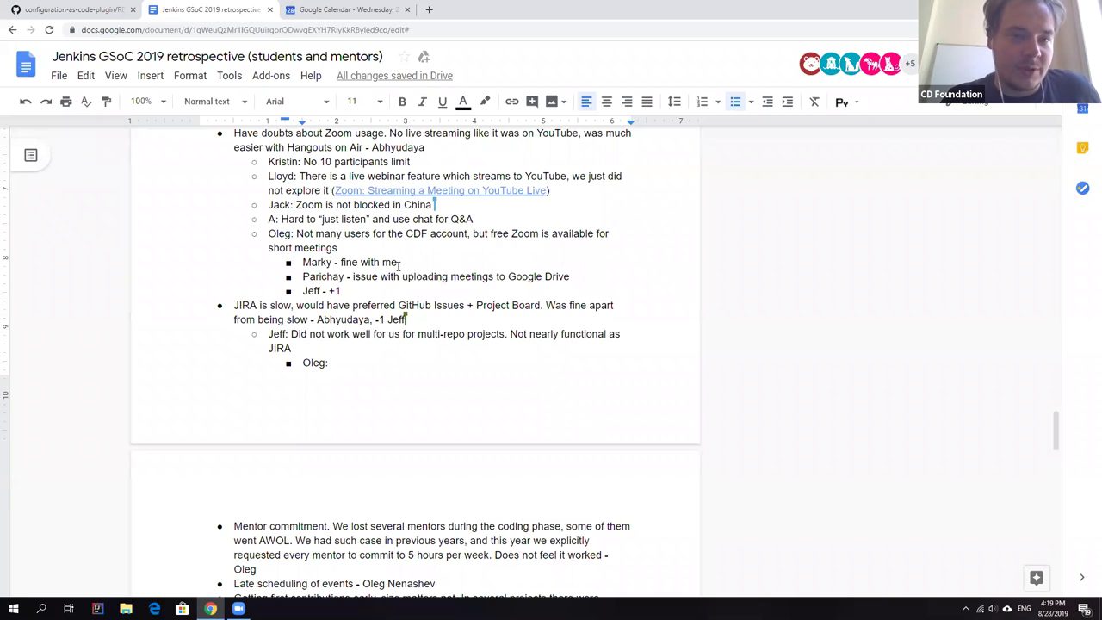
# Open github.com/librecores in a new tab and view its GSoC 2019 CI project board
pyautogui.click(429, 10)
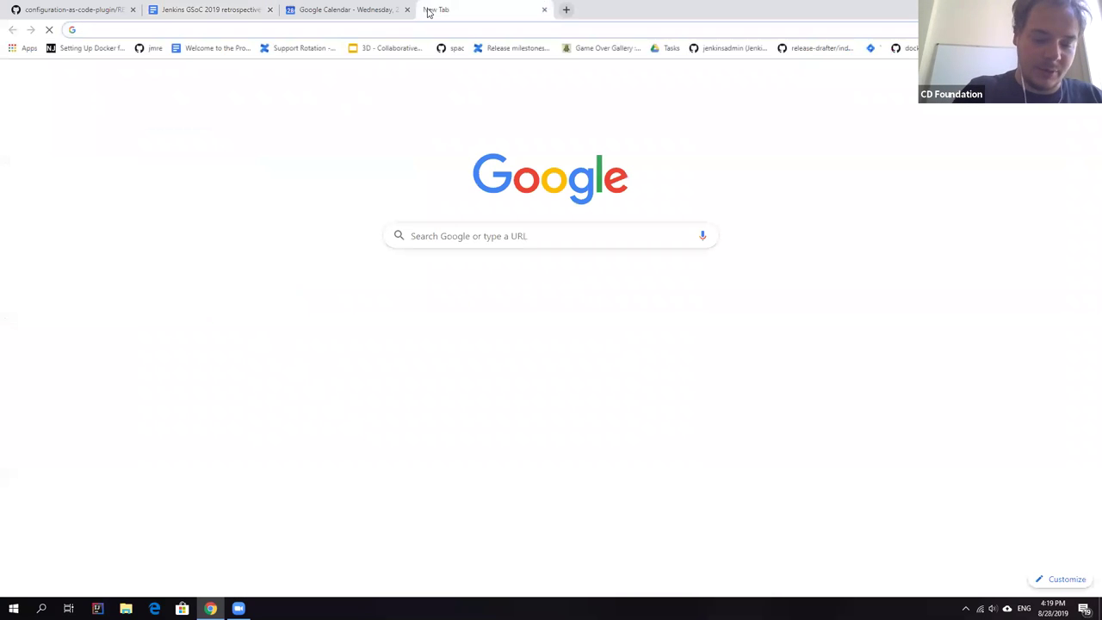
pyautogui.write('github.')
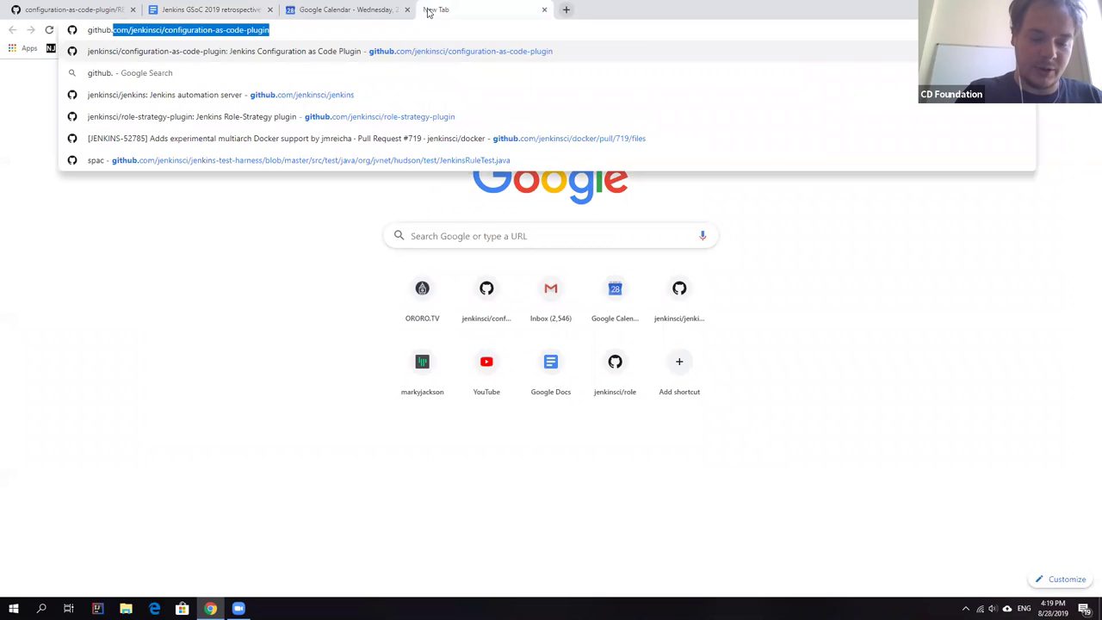
pyautogui.write('com/l')
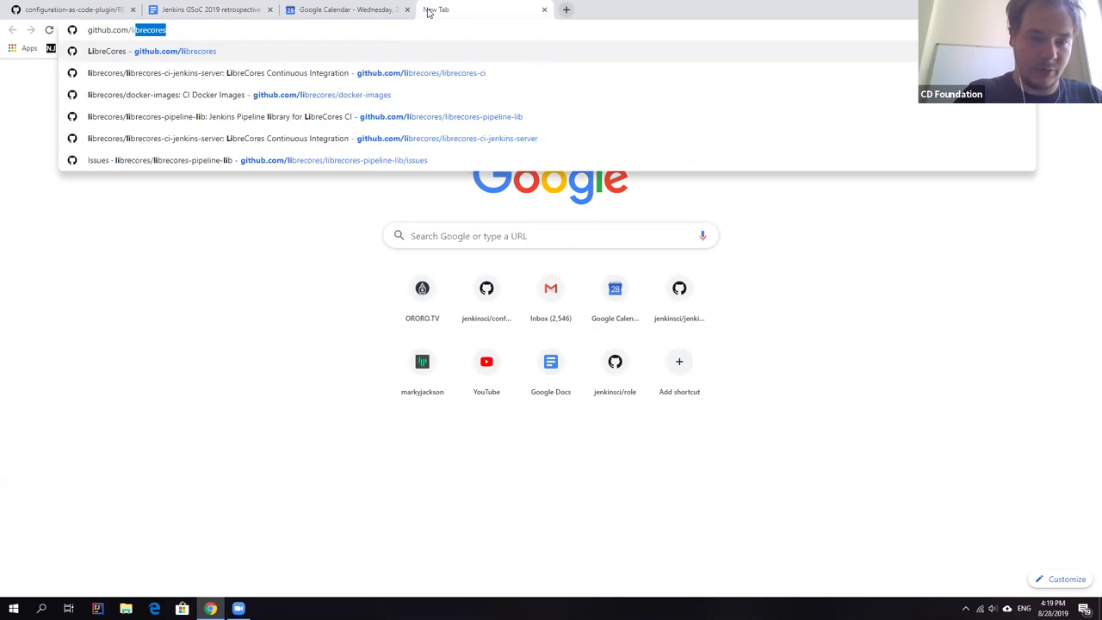
pyautogui.write('ibre')
pyautogui.press('Return')
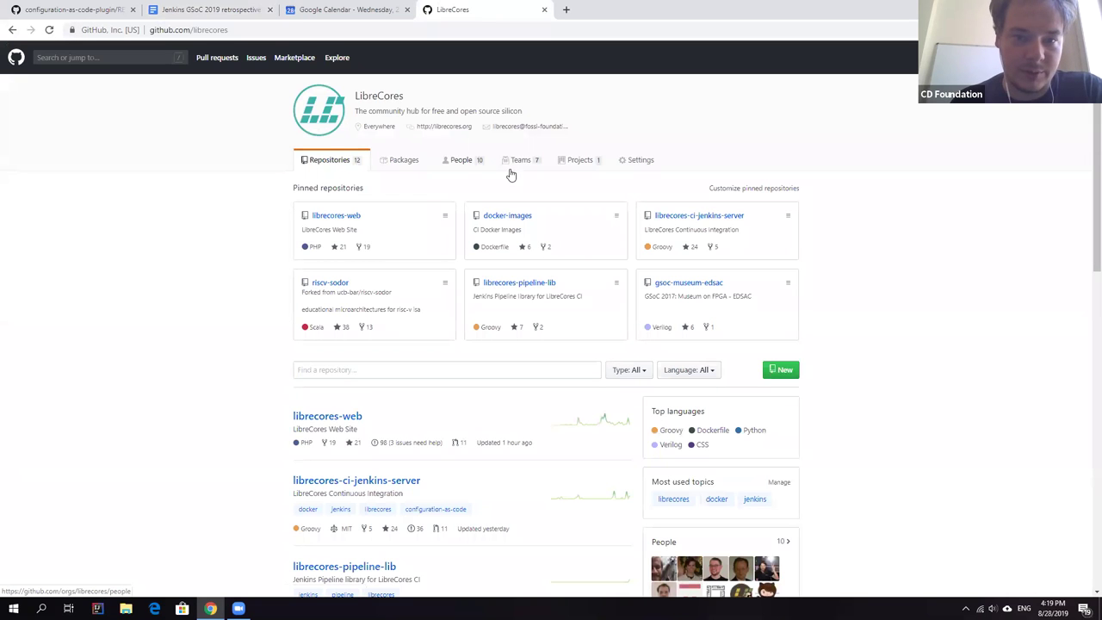
pyautogui.click(580, 160)
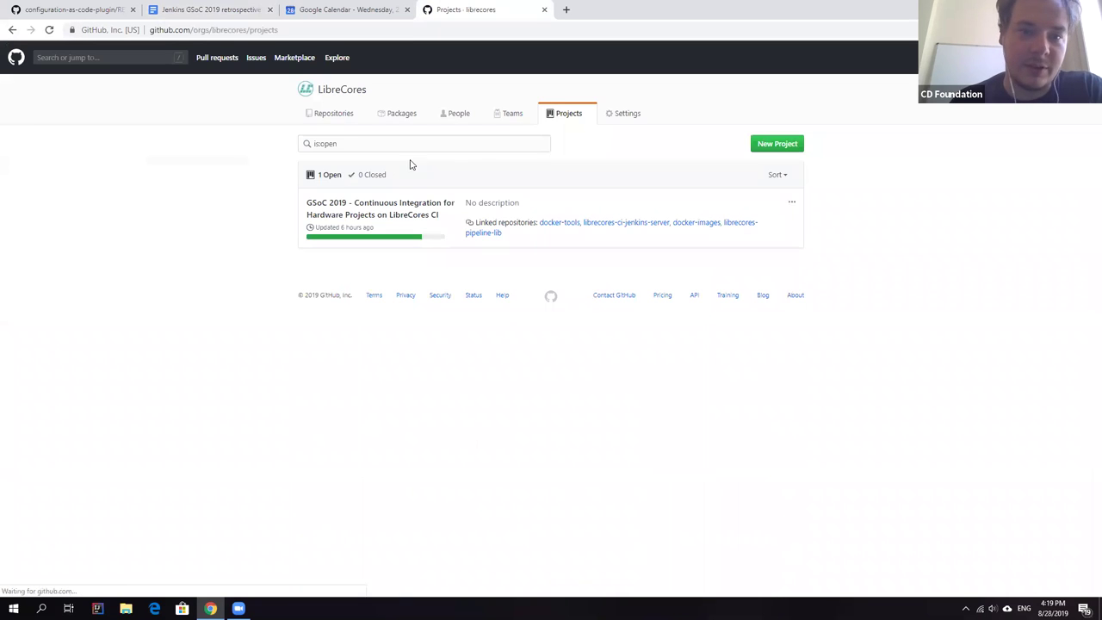
pyautogui.click(380, 208)
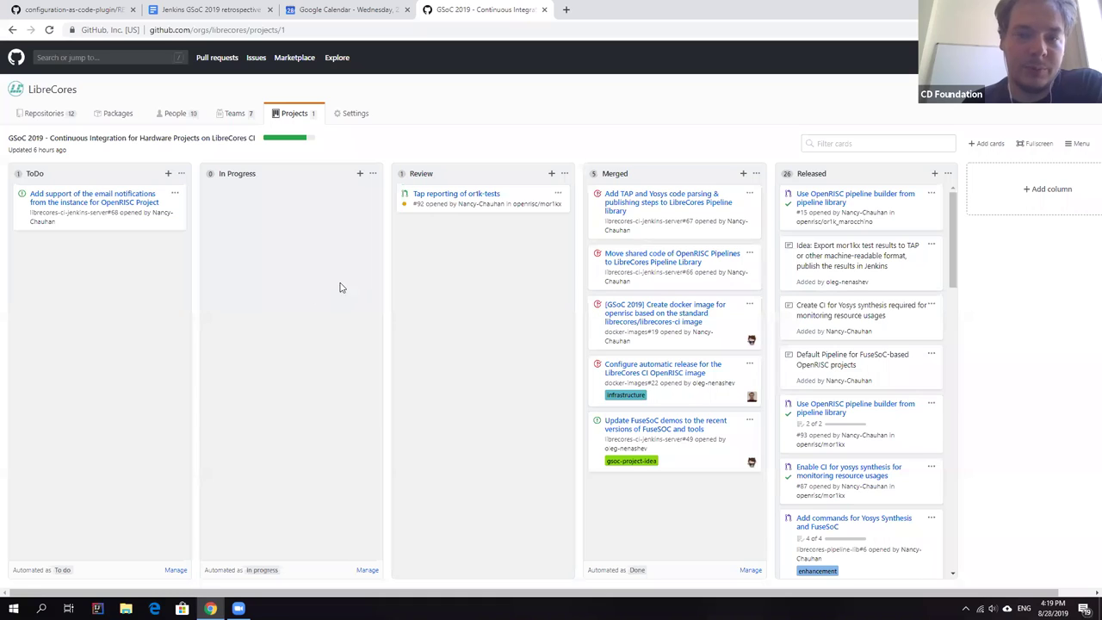
pyautogui.click(13, 29)
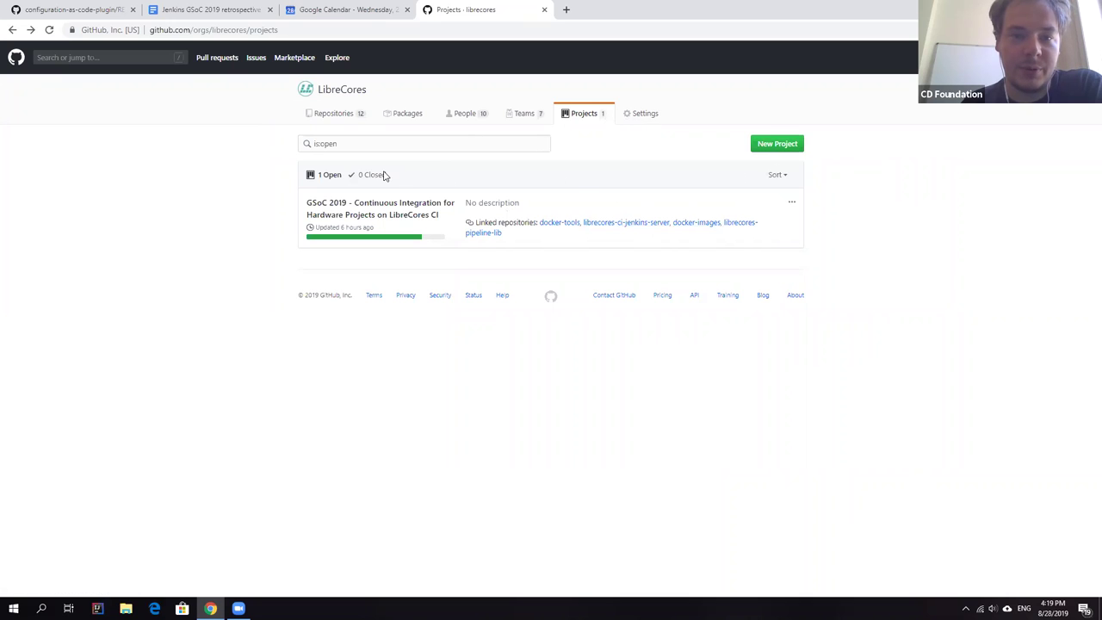
pyautogui.click(361, 209)
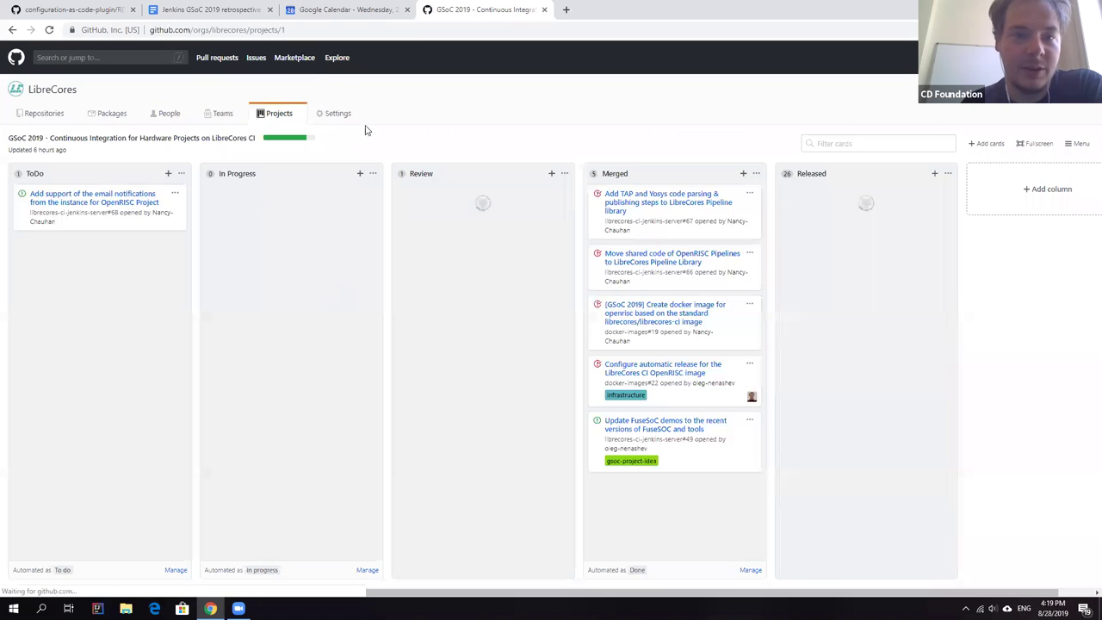
pyautogui.click(948, 176)
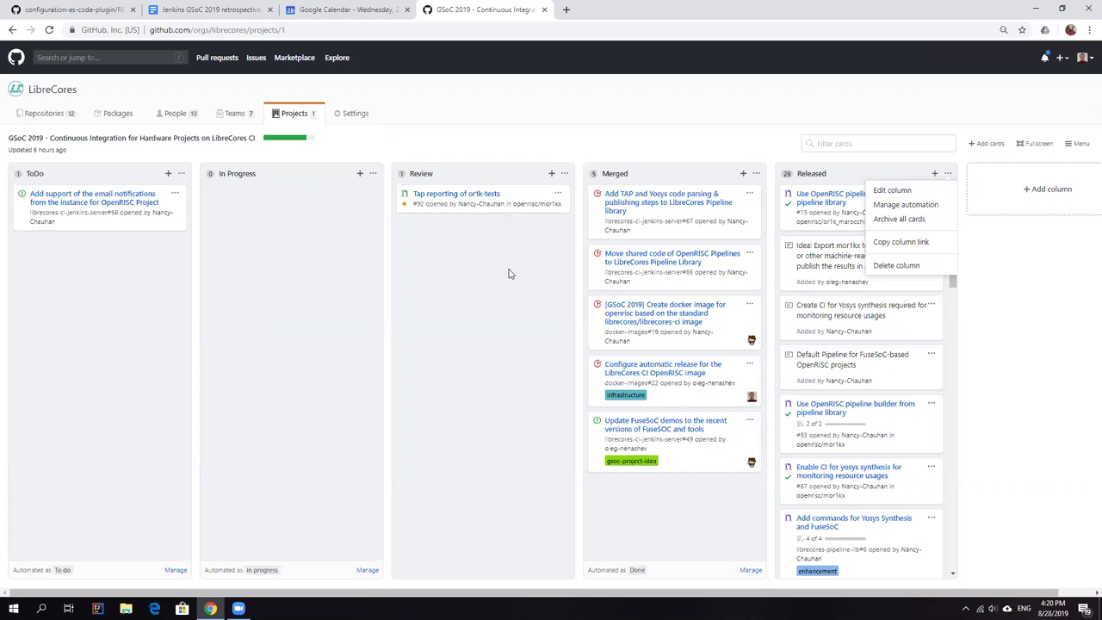
pyautogui.click(465, 190)
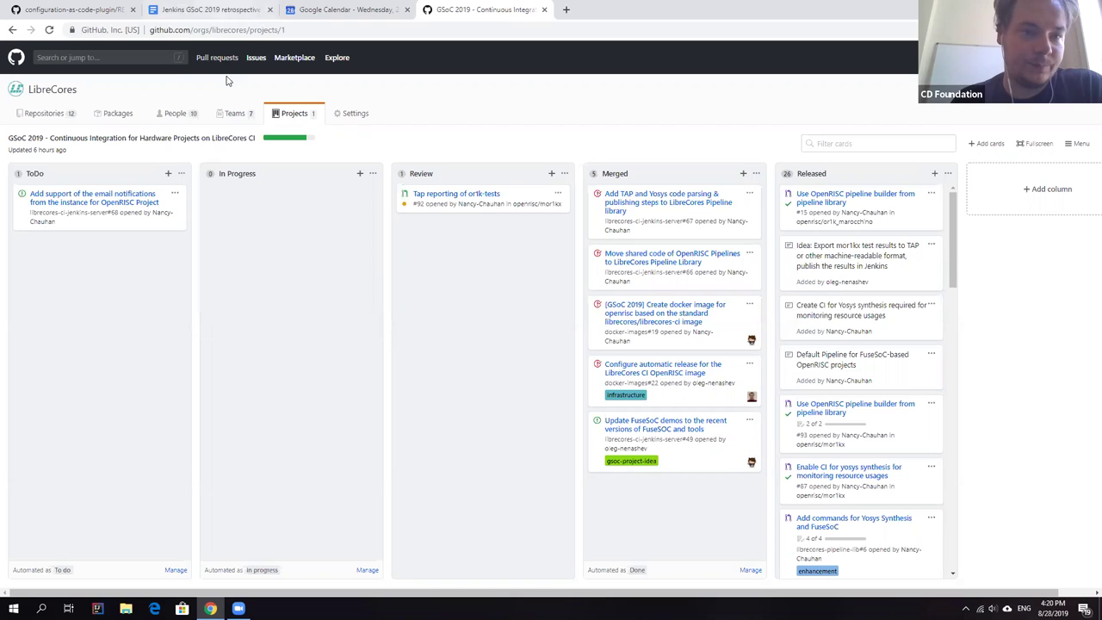
# Write 'project-level dashboard:' in Oleg's reply, followed by the pasted LibreCores board URL
pyautogui.click(265, 31)
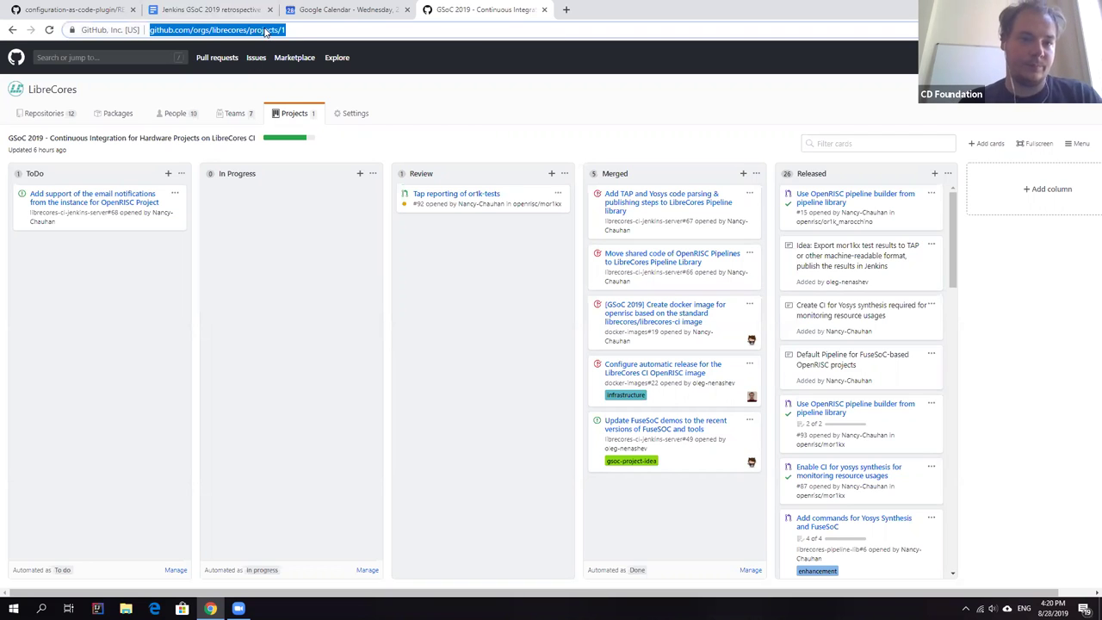
pyautogui.click(210, 10)
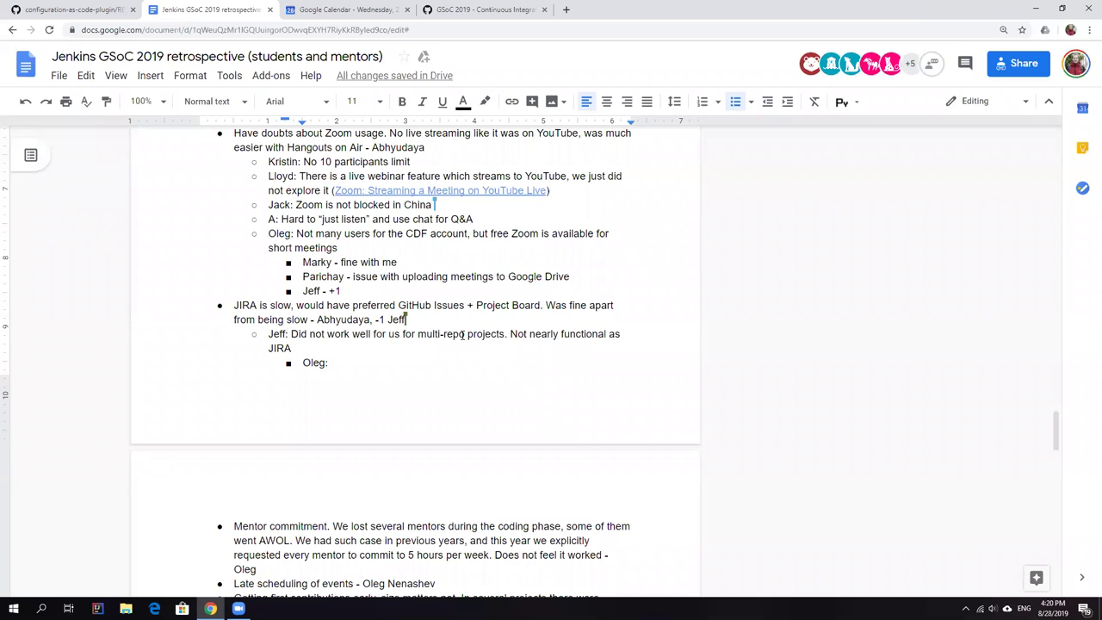
pyautogui.write('project-')
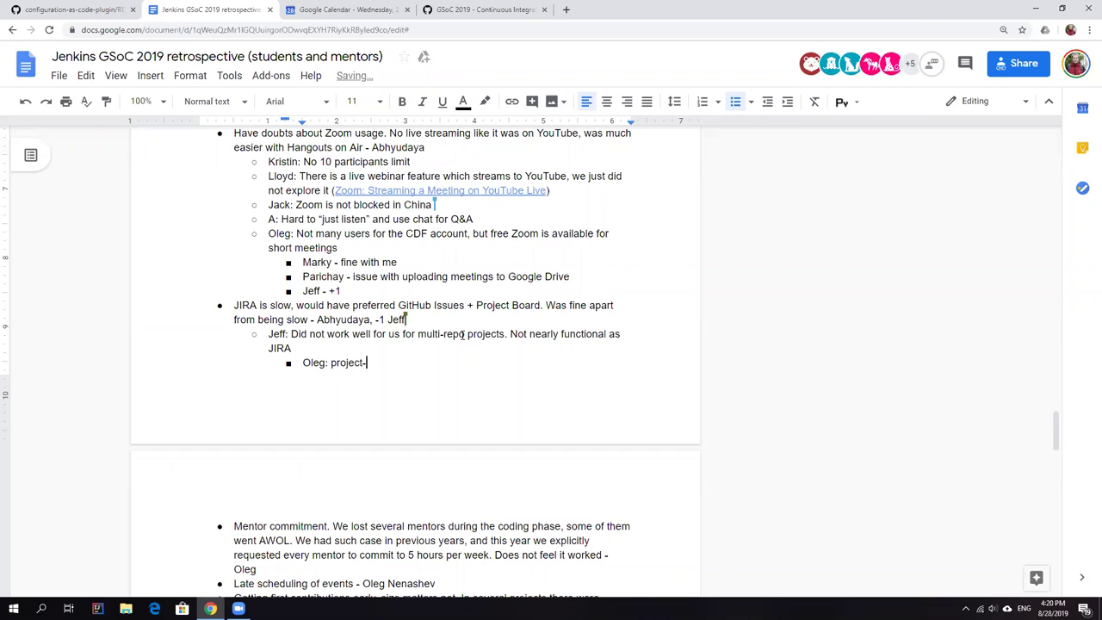
pyautogui.write('ve;l ')
pyautogui.write('dashboard:')
pyautogui.write('https://github.com/orgs/librecores/projects/1')
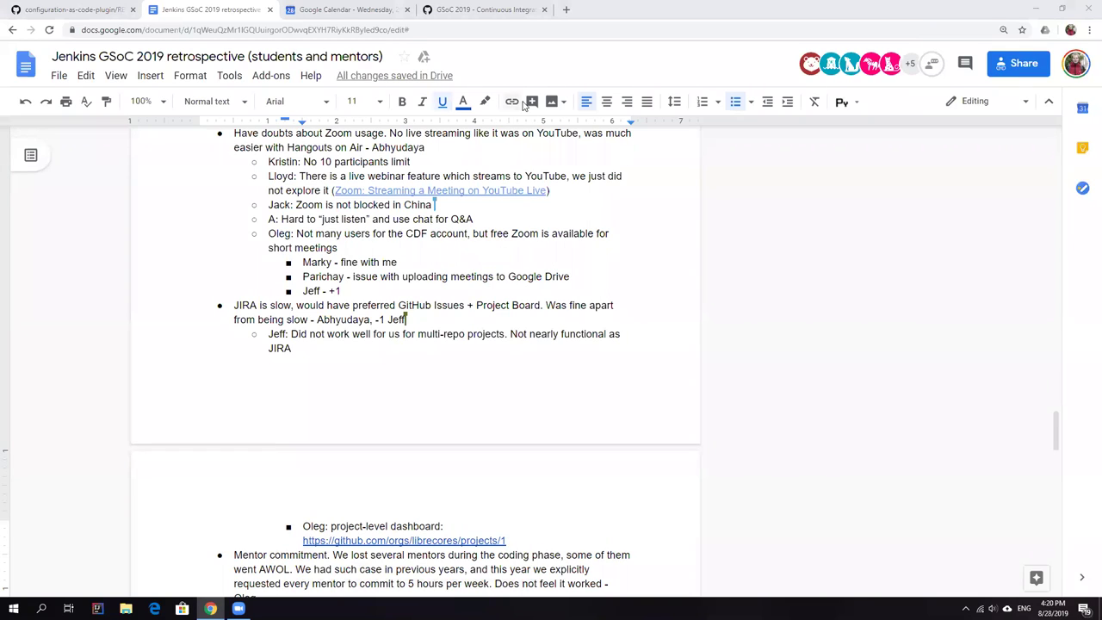
# Place the cursor at the end of the LibreCores dashboard link line
pyautogui.click(525, 539)
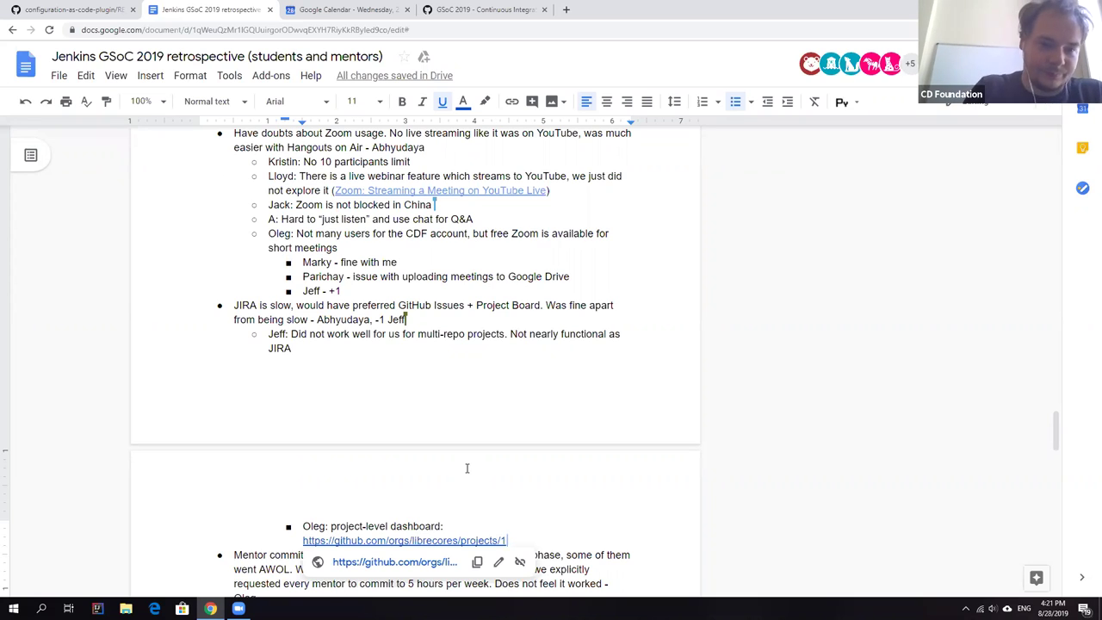
pyautogui.press('Return')
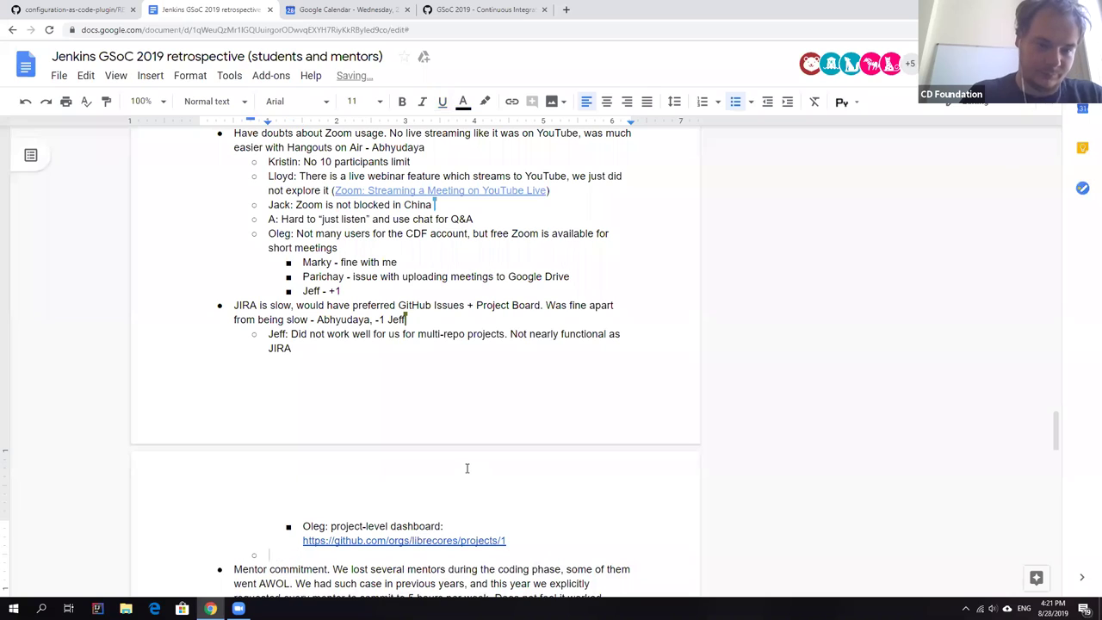
pyautogui.write('Lloy')
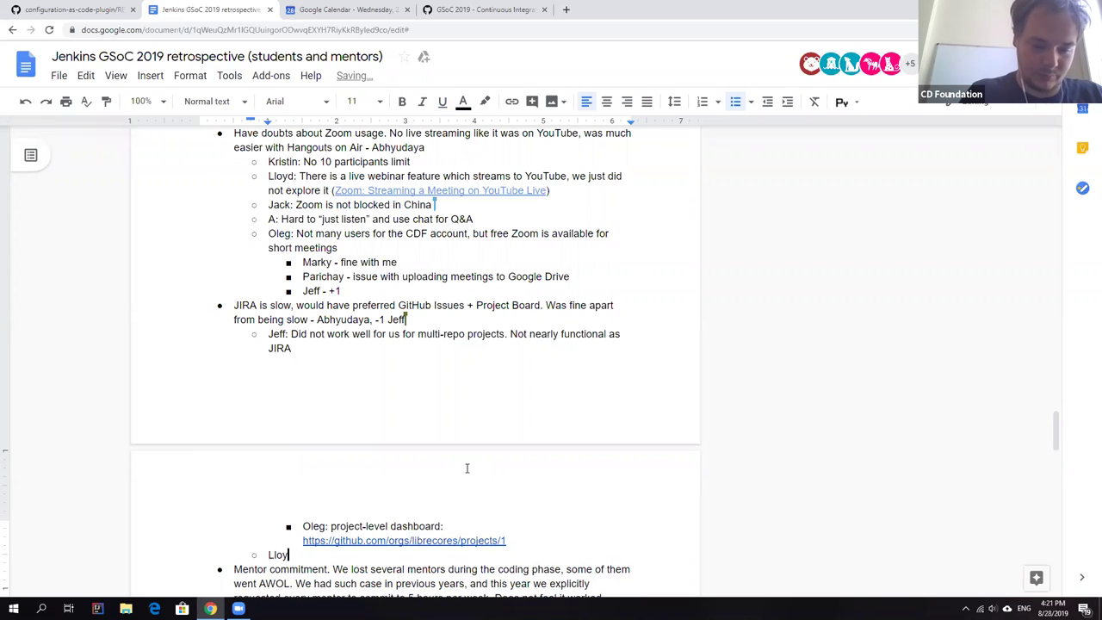
pyautogui.write('d: ')
pyautogui.write('Is infra ')
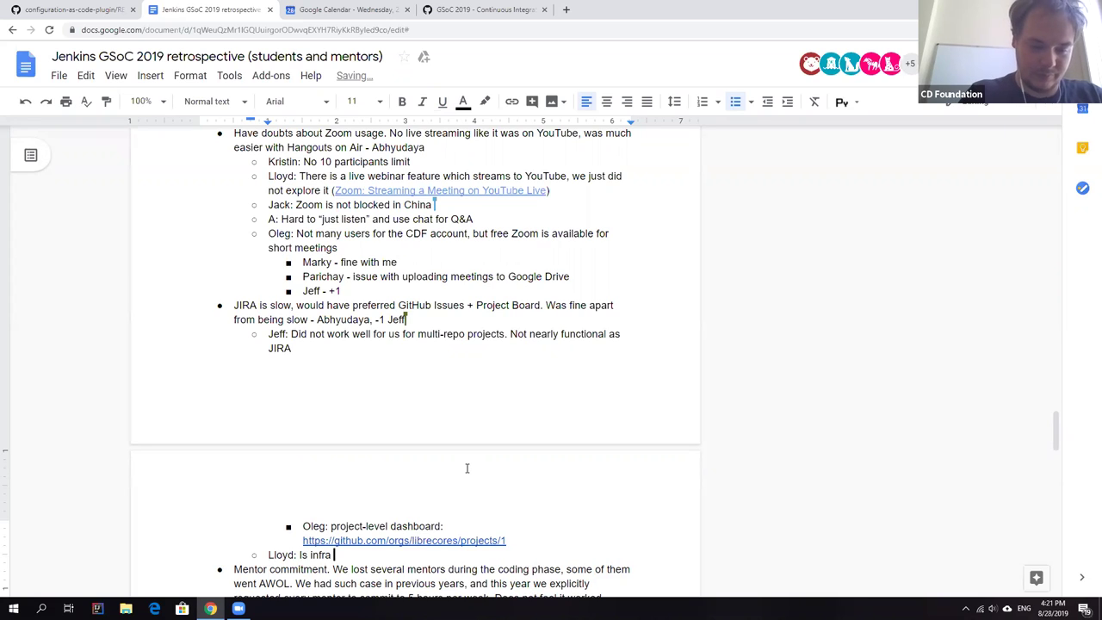
pyautogui.write('team aware')
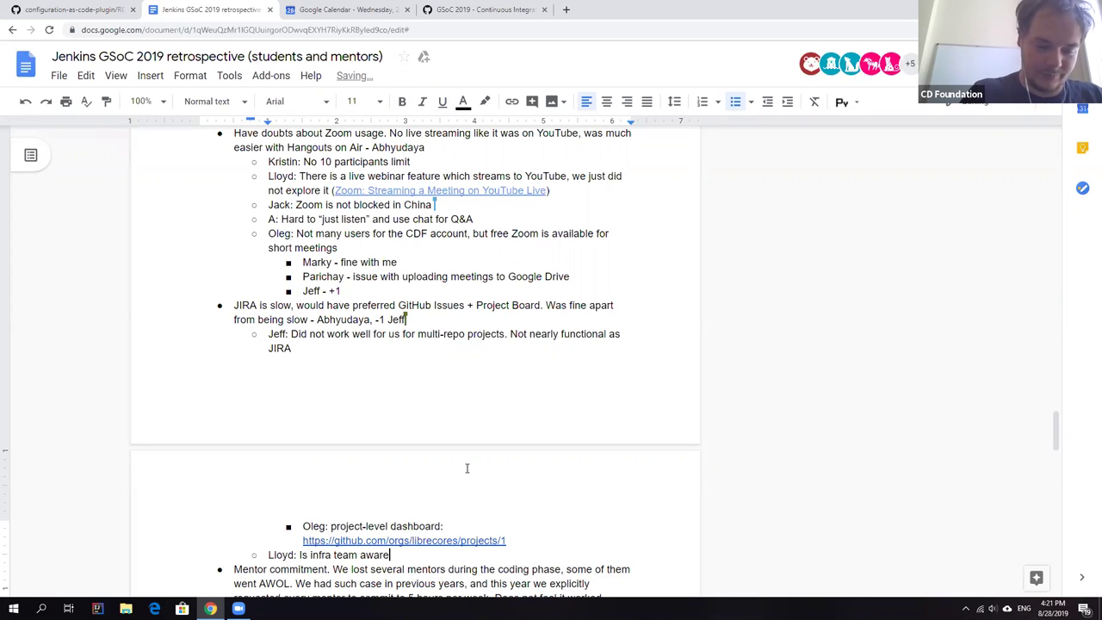
pyautogui.write('yes?')
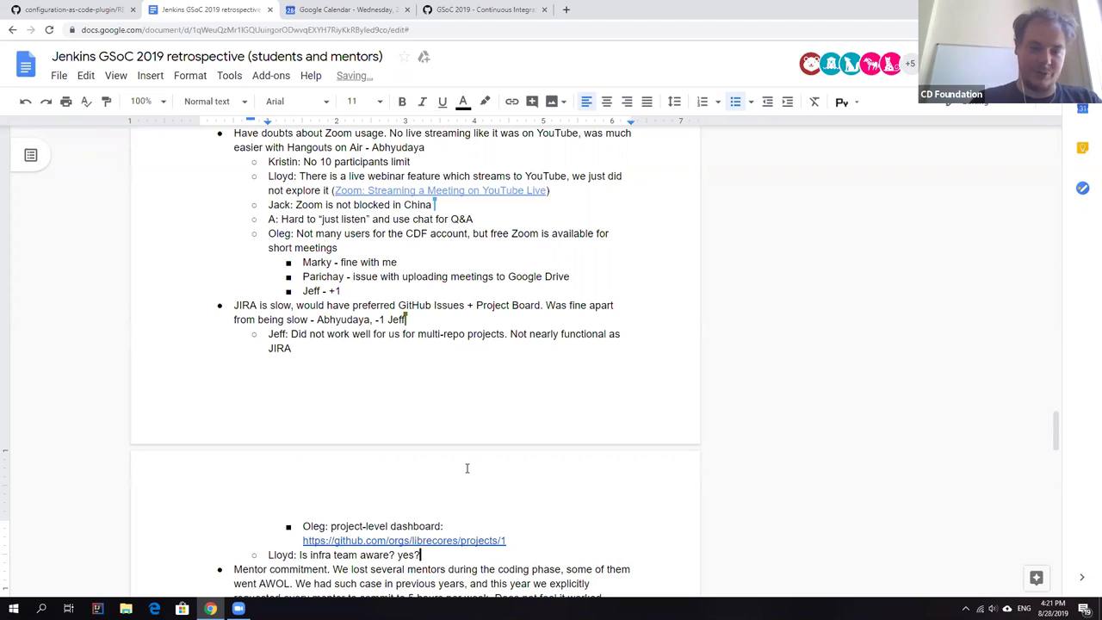
pyautogui.scroll(-1, 410, 491)
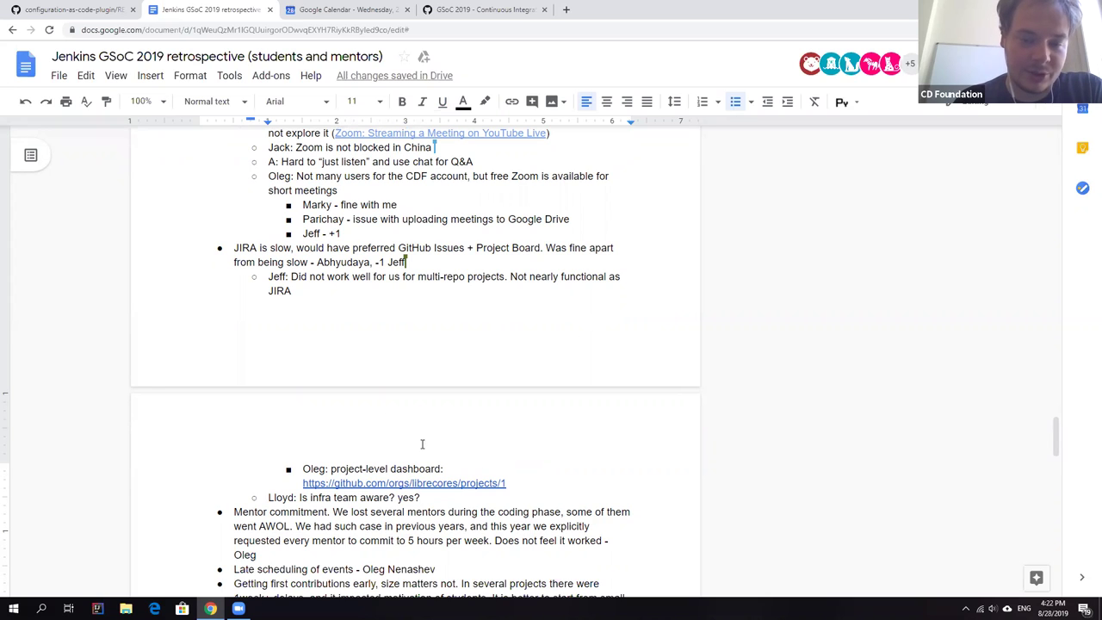
pyautogui.scroll(-3, 431, 476)
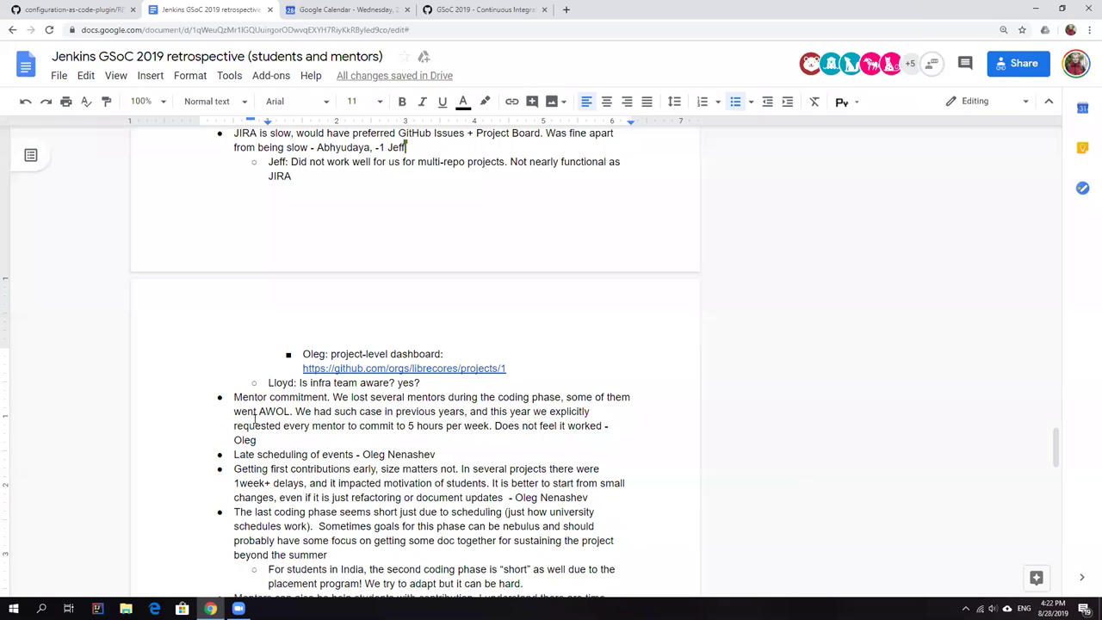
# Change the note to read 'project-level dashboard with independent management:'
pyautogui.click(443, 354)
pyautogui.press('BackSpace')
pyautogui.write('with in')
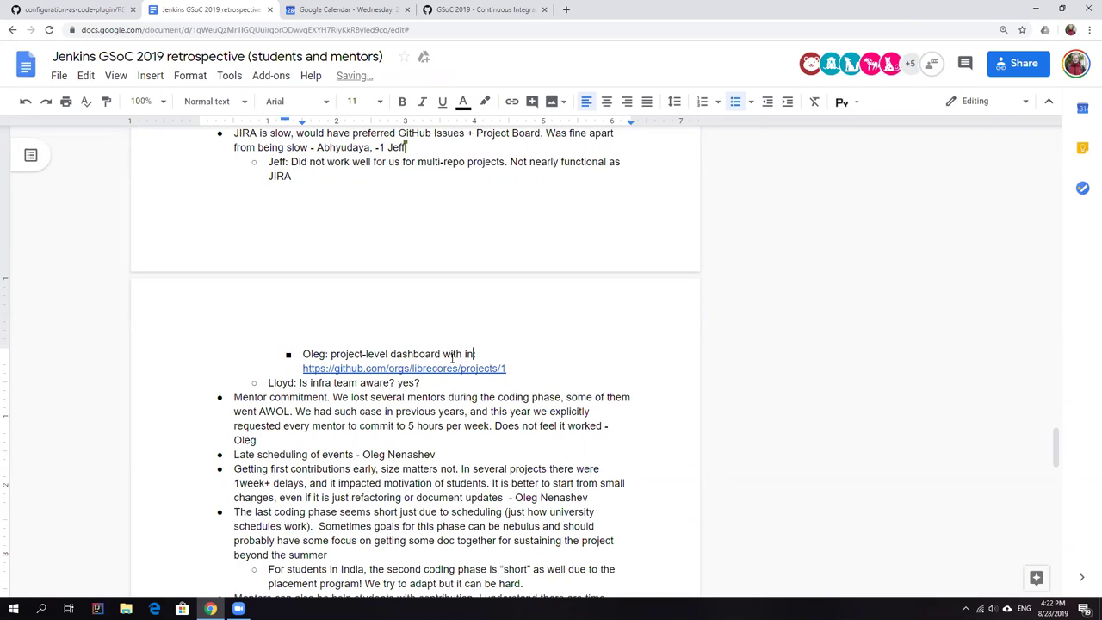
pyautogui.write('depen')
pyautogui.write('dent management')
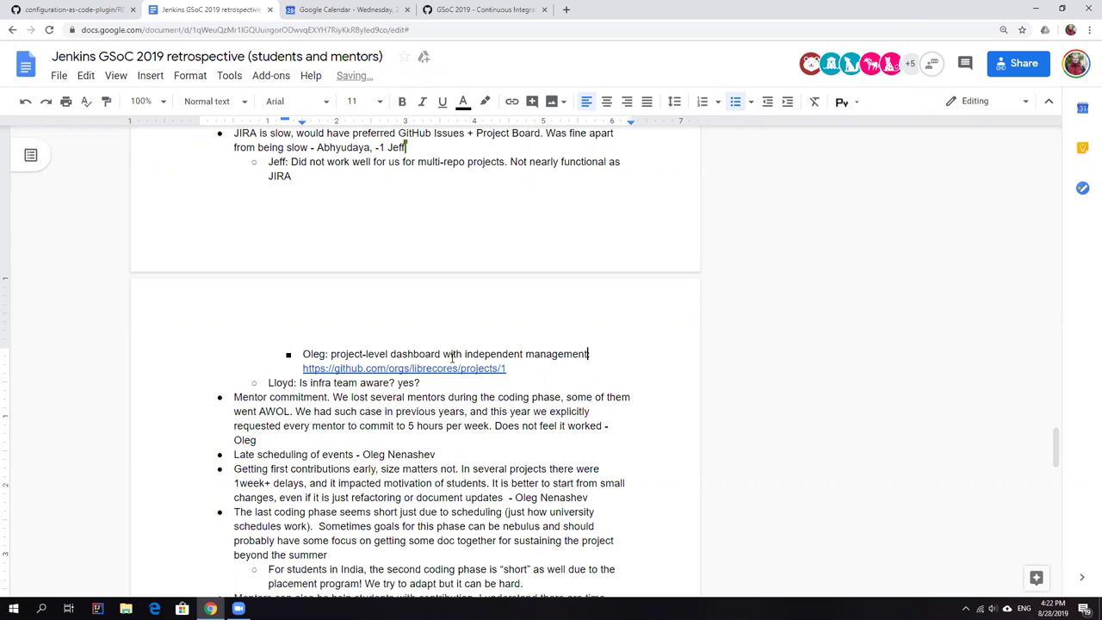
pyautogui.write(':')
pyautogui.press('Down')
pyautogui.press('Down')
# Add 'No conversations in JIRA issues' and begin Marky's nested reply about documenting an issue flow
pyautogui.press('Return')
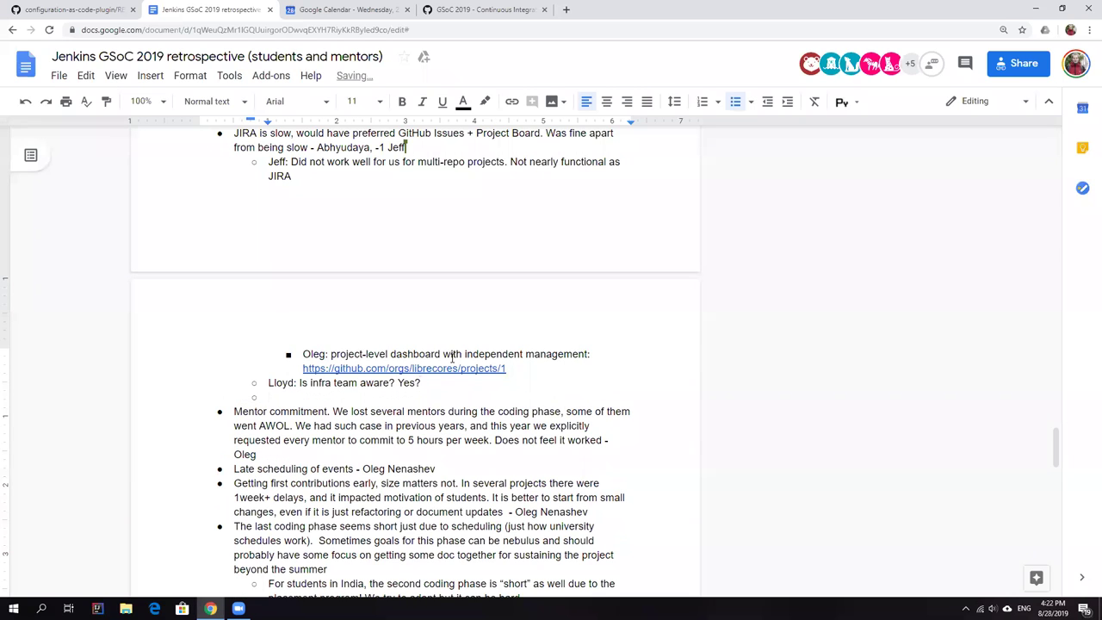
pyautogui.write('No conve')
pyautogui.write('rsations ')
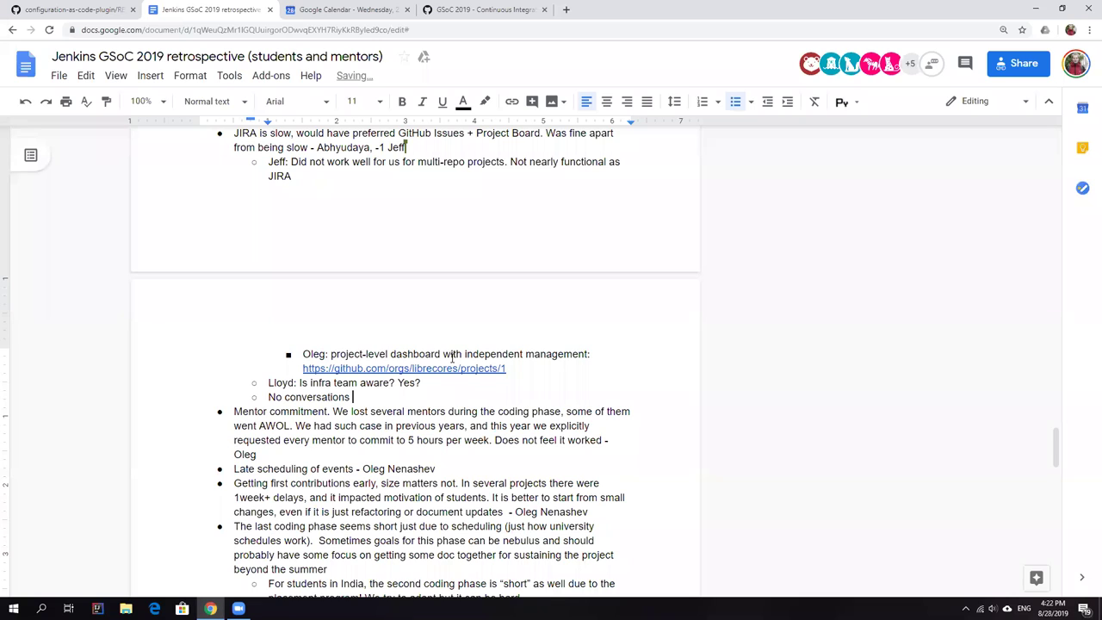
pyautogui.write('in JIRA is')
pyautogui.write('sues')
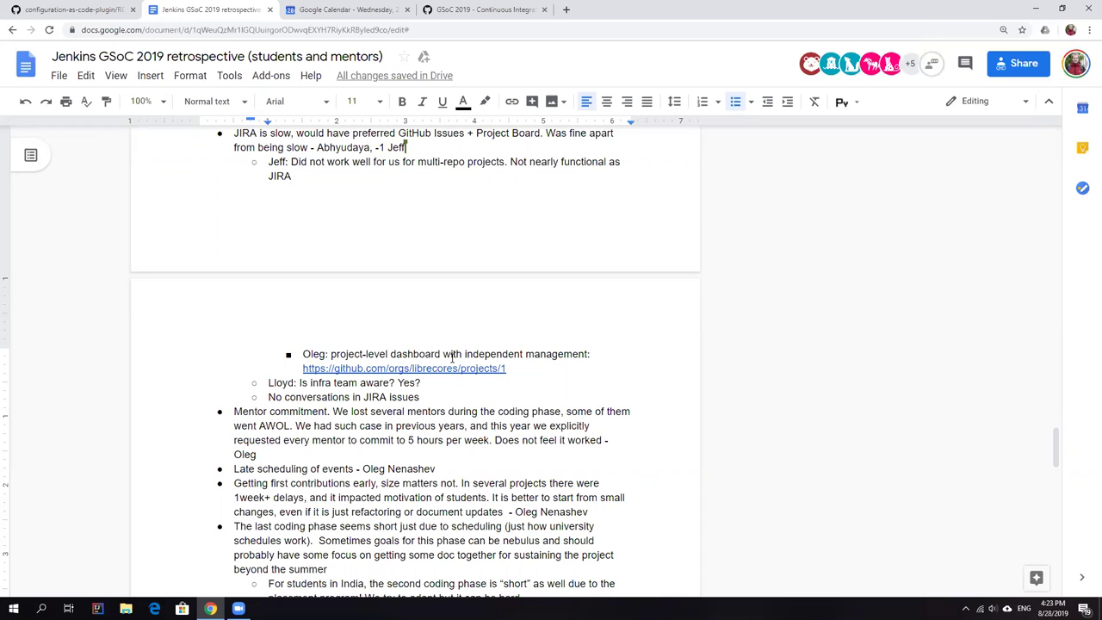
pyautogui.press('Return')
pyautogui.press('Tab')
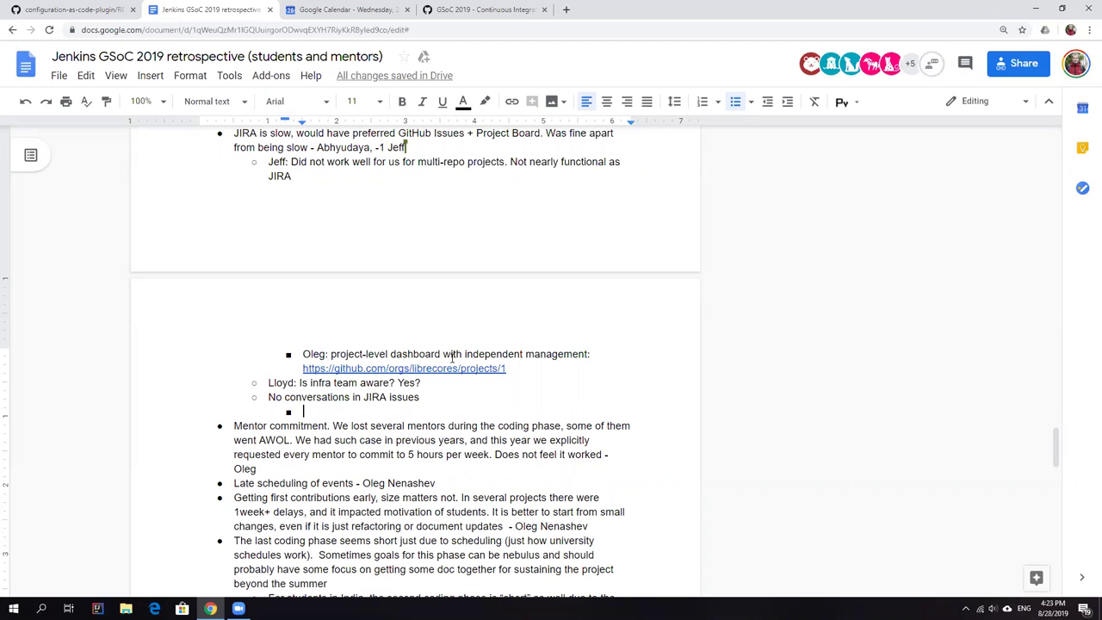
pyautogui.write('marky:')
pyautogui.write('As ')
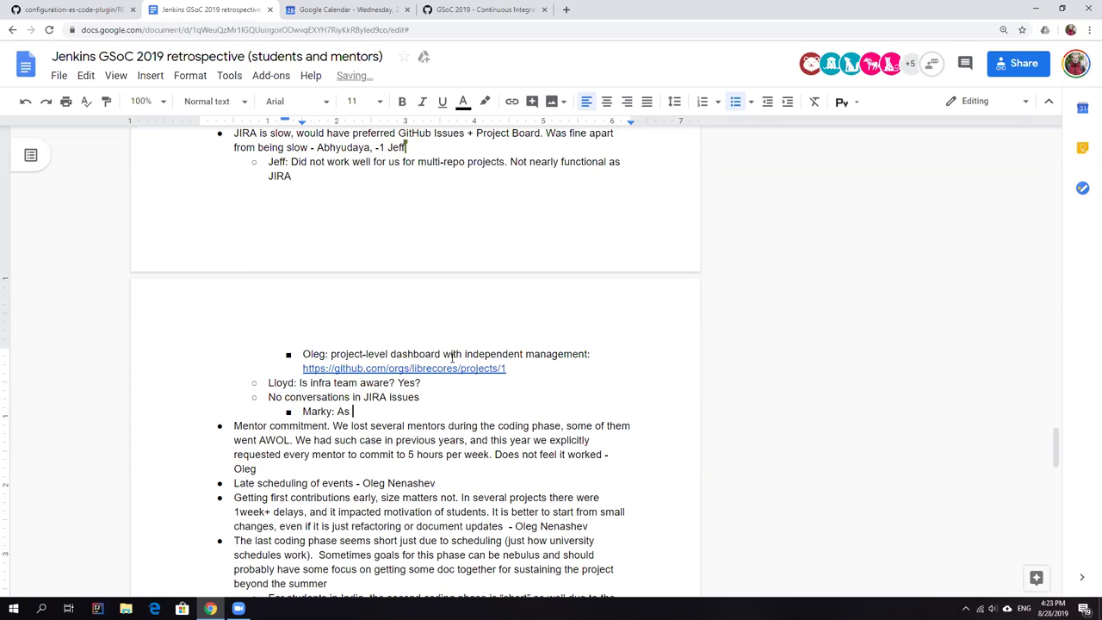
pyautogui.write('org')
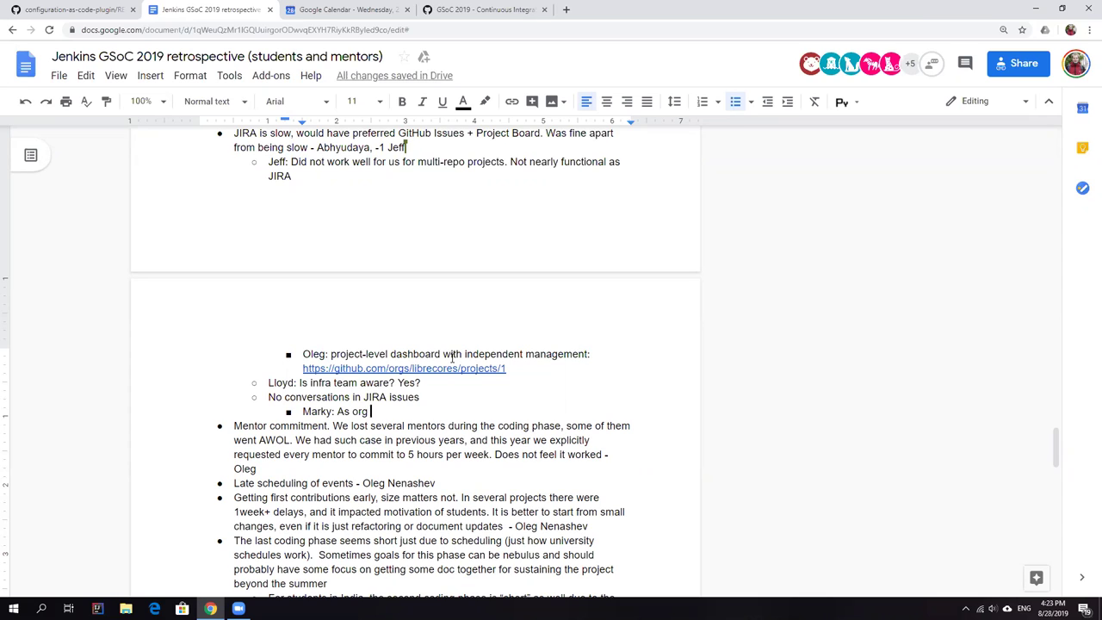
pyautogui.press('BackSpace')
pyautogui.press('BackSpace')
pyautogui.press('BackSpace')
pyautogui.press('BackSpace')
pyautogui.press('BackSpace')
pyautogui.press('BackSpace')
pyautogui.press('BackSpace')
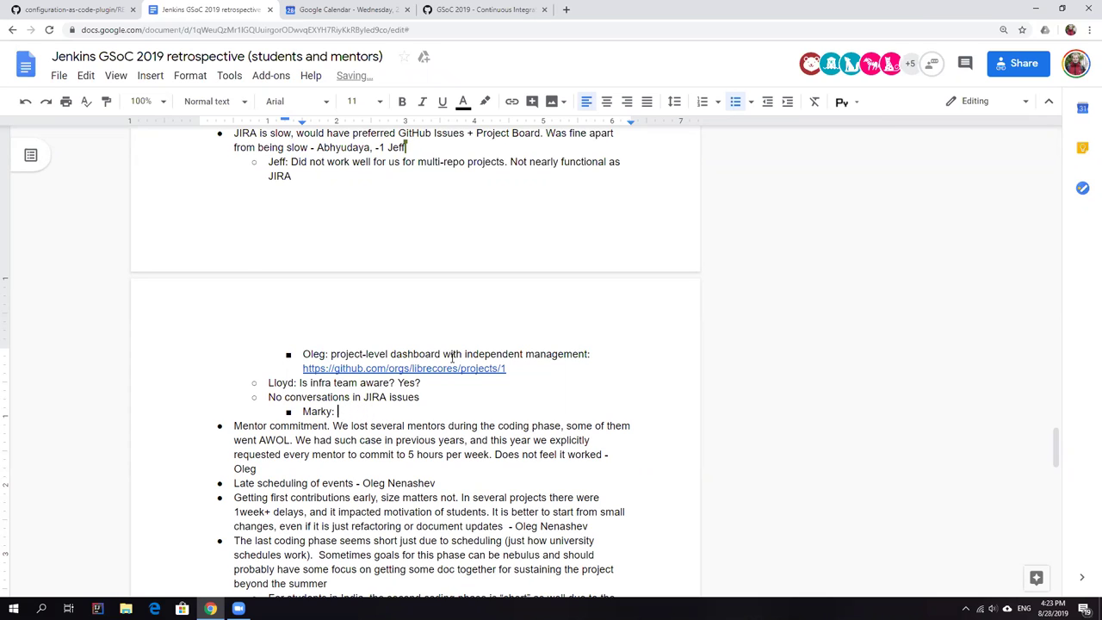
pyautogui.write('document a flow for ')
pyautogui.write('issue management?')
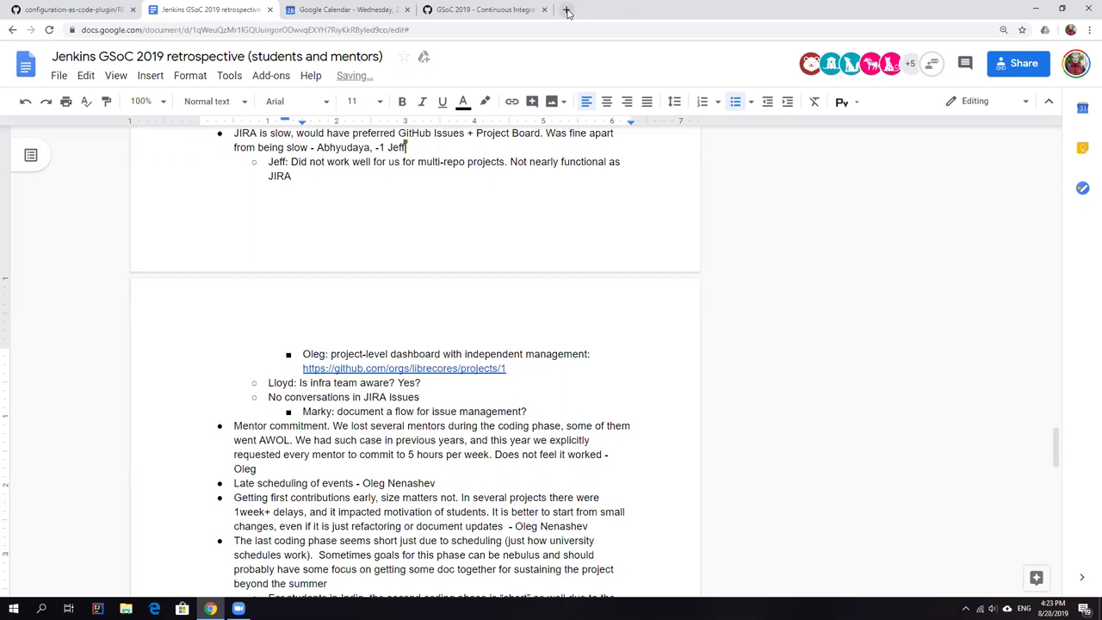
# Search 'parichay jira jenkins gsoc' in a new tab and open the Project Workflow for GSoC post
pyautogui.click(566, 10)
pyautogui.write('pa')
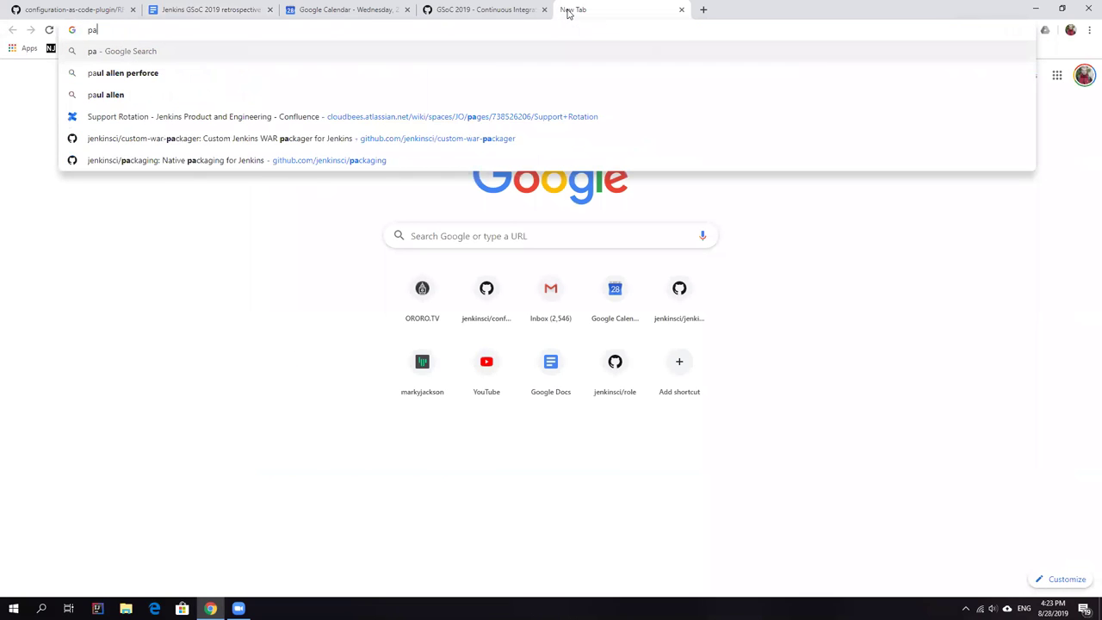
pyautogui.write('richay ')
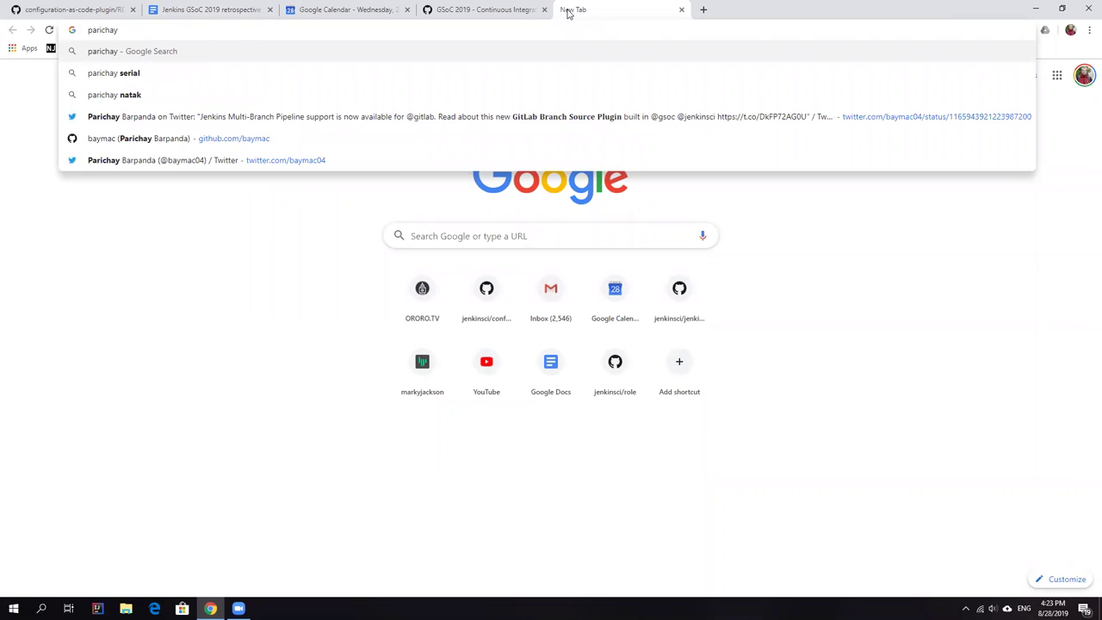
pyautogui.write('jira jenkins gsoc')
pyautogui.press('Return')
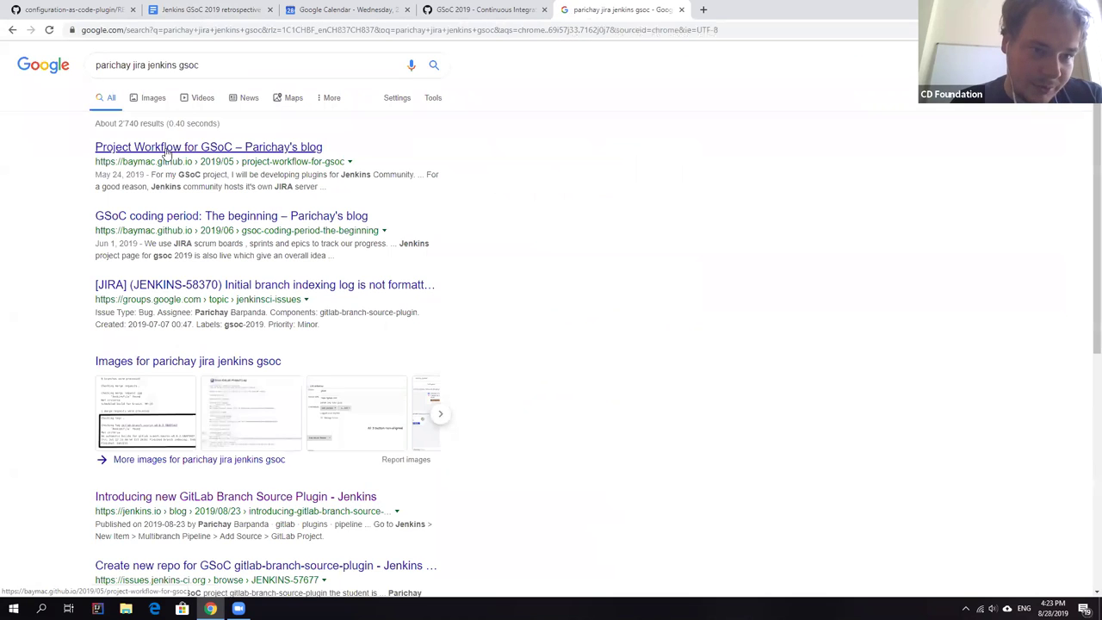
pyautogui.middleClick(148, 153)
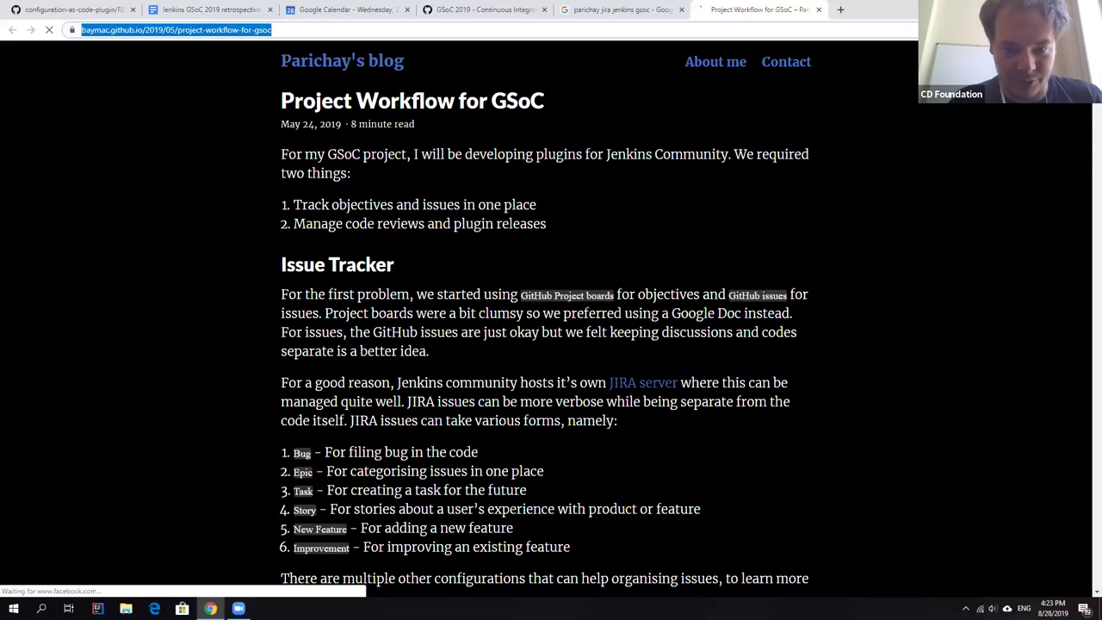
pyautogui.scroll(-5, 551, 344)
pyautogui.scroll(-3, 551, 344)
pyautogui.scroll(-3, 551, 344)
pyautogui.scroll(-3, 342, 189)
pyautogui.scroll(-5, 269, 178)
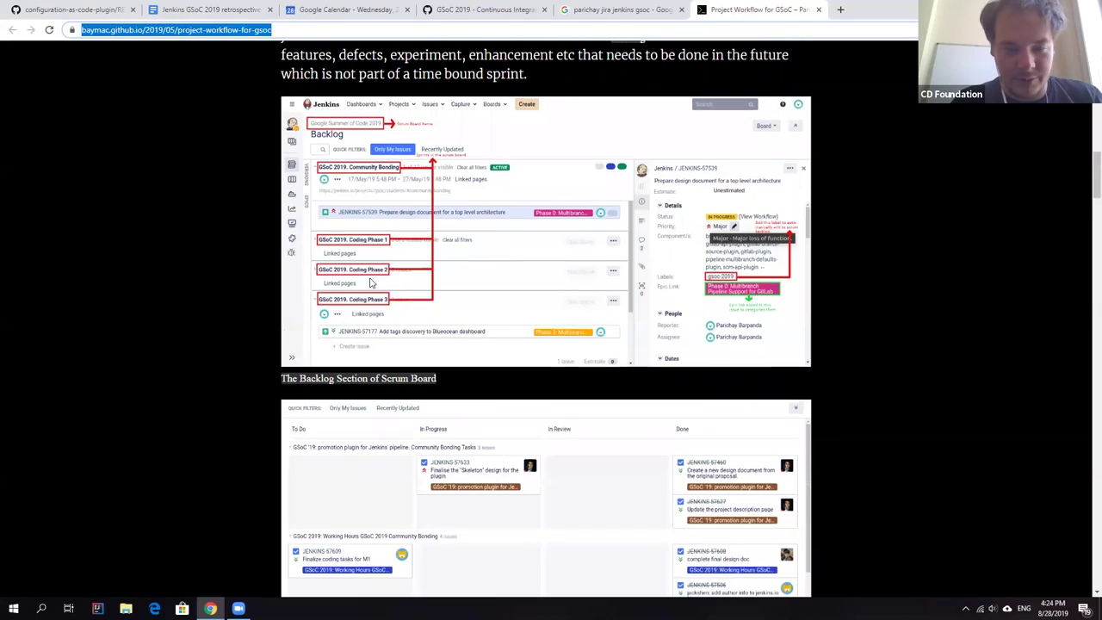
pyautogui.scroll(-2, 379, 180)
pyautogui.scroll(-5, 379, 181)
pyautogui.scroll(-2, 379, 181)
pyautogui.scroll(-4, 378, 181)
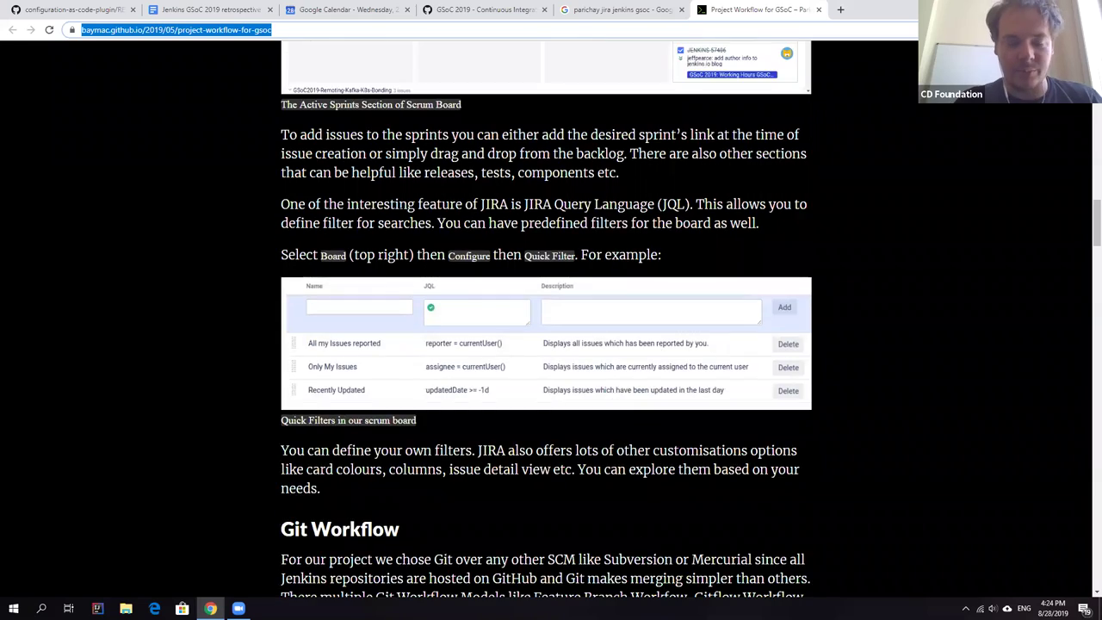
pyautogui.scroll(-2, 379, 181)
pyautogui.scroll(-5, 390, 247)
pyautogui.scroll(-4, 390, 247)
pyautogui.scroll(-4, 390, 247)
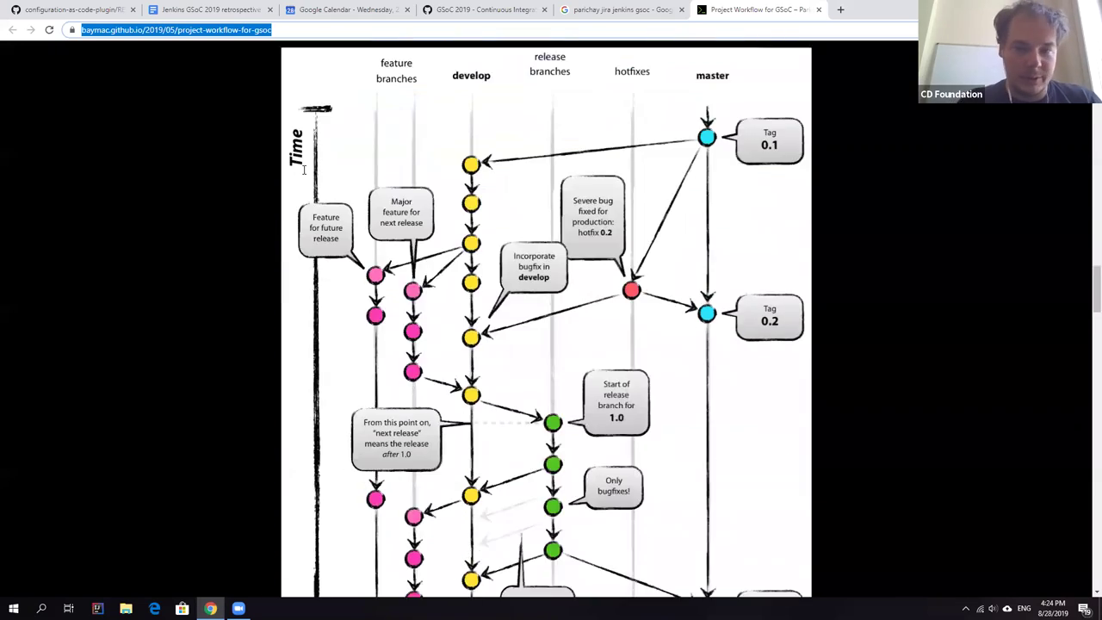
pyautogui.scroll(-2, 390, 247)
pyautogui.scroll(-4, 390, 247)
pyautogui.scroll(-5, 390, 247)
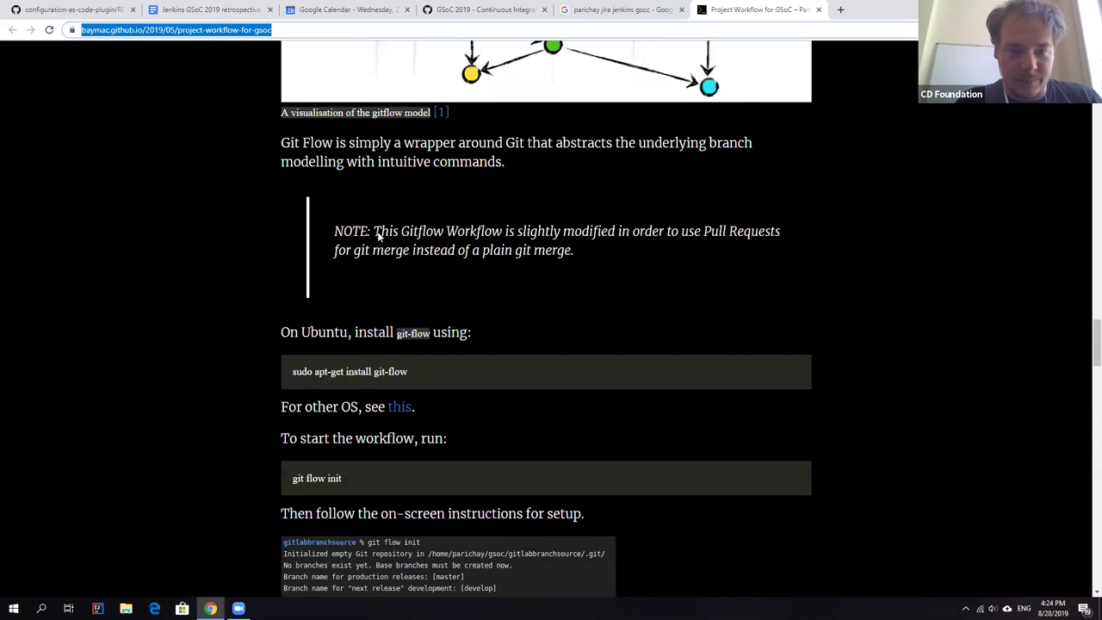
pyautogui.scroll(-3, 377, 231)
pyautogui.scroll(-5, 377, 230)
pyautogui.scroll(-4, 377, 231)
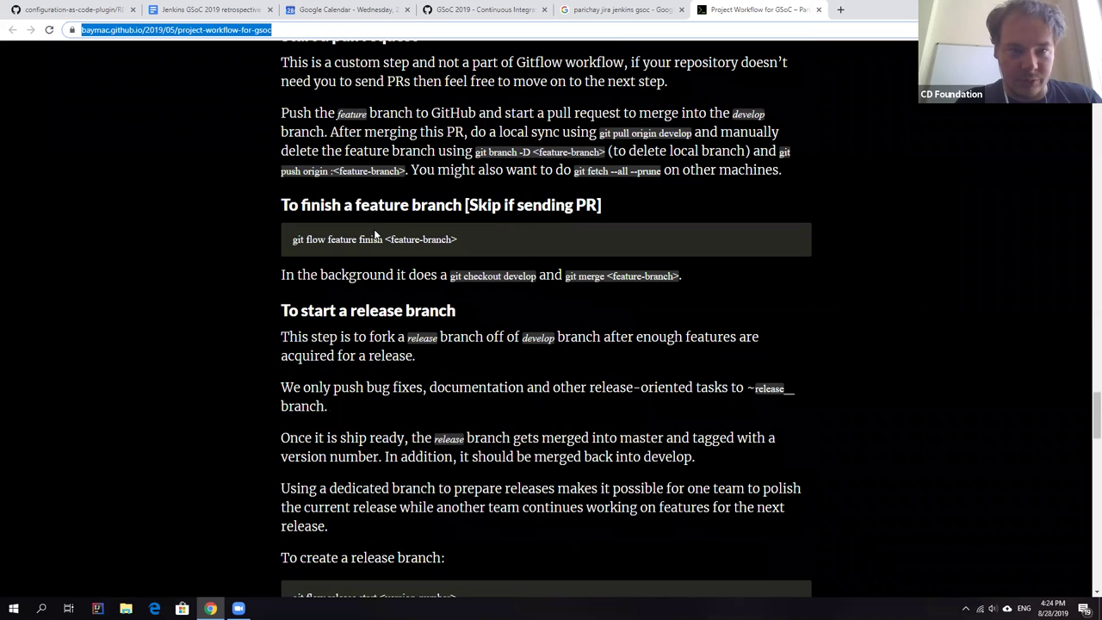
pyautogui.scroll(-5, 374, 234)
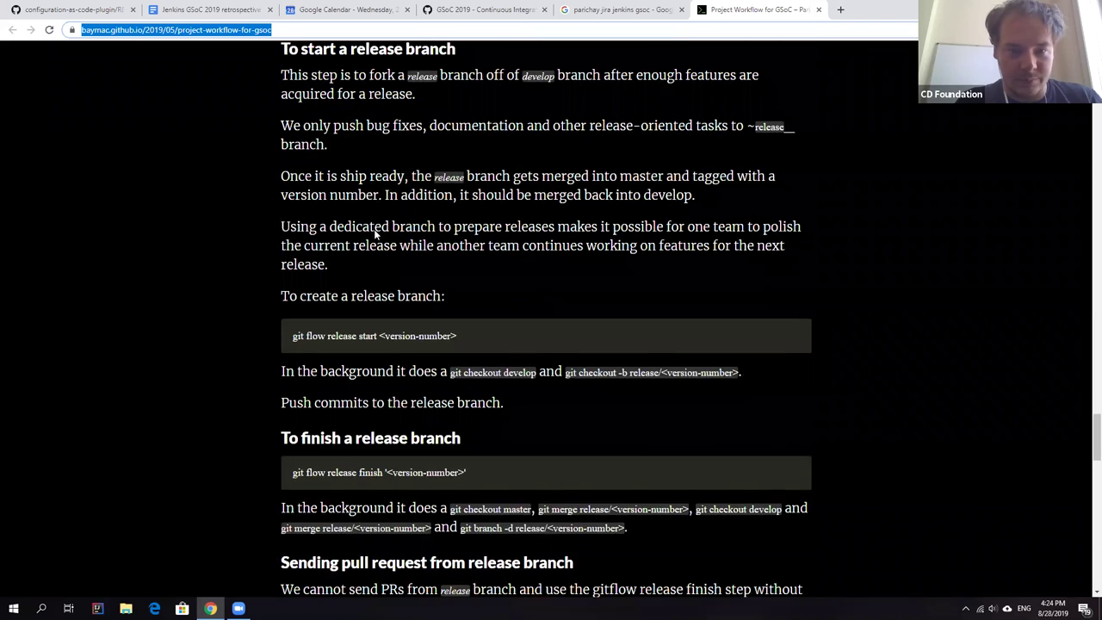
pyautogui.scroll(-3, 374, 234)
pyautogui.scroll(-3, 373, 229)
pyautogui.scroll(-5, 373, 229)
pyautogui.scroll(-4, 374, 229)
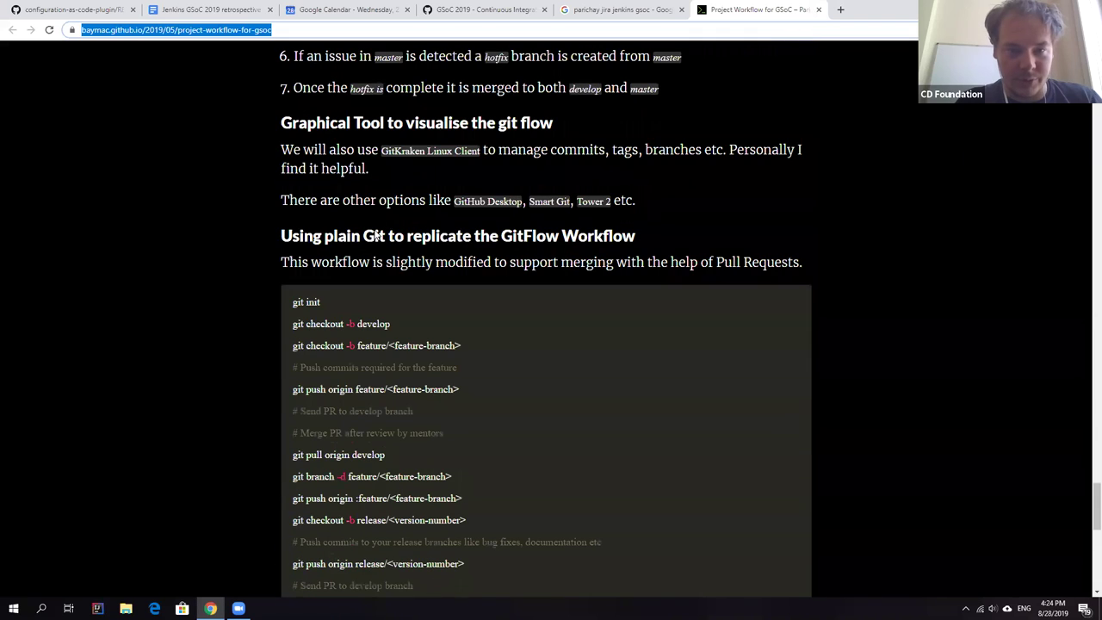
pyautogui.scroll(-3, 374, 229)
pyautogui.scroll(-5, 374, 229)
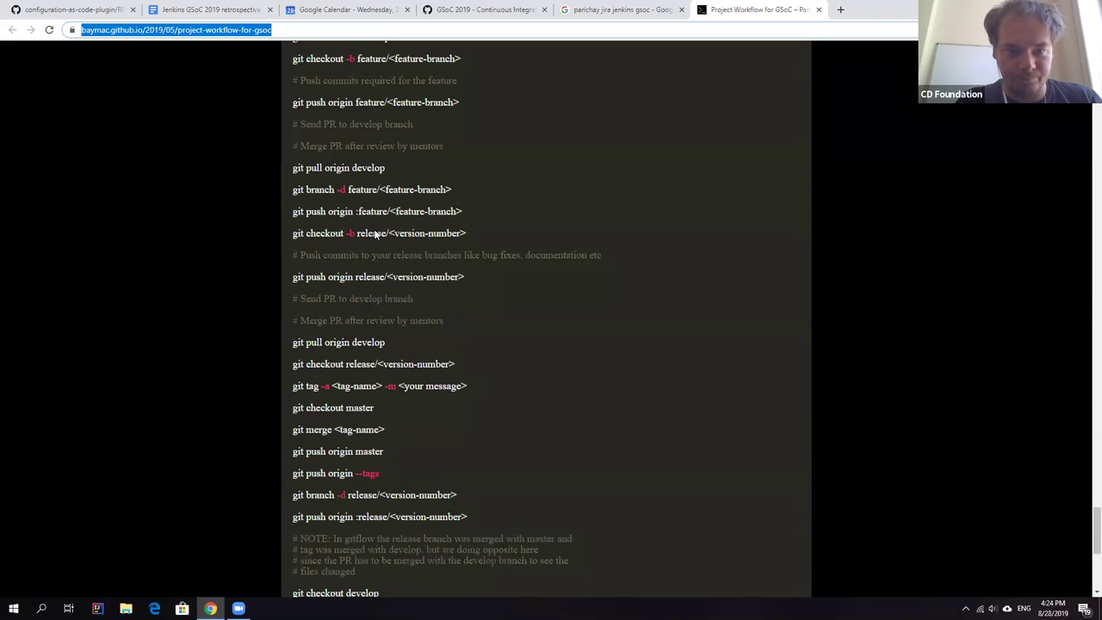
pyautogui.scroll(-4, 374, 229)
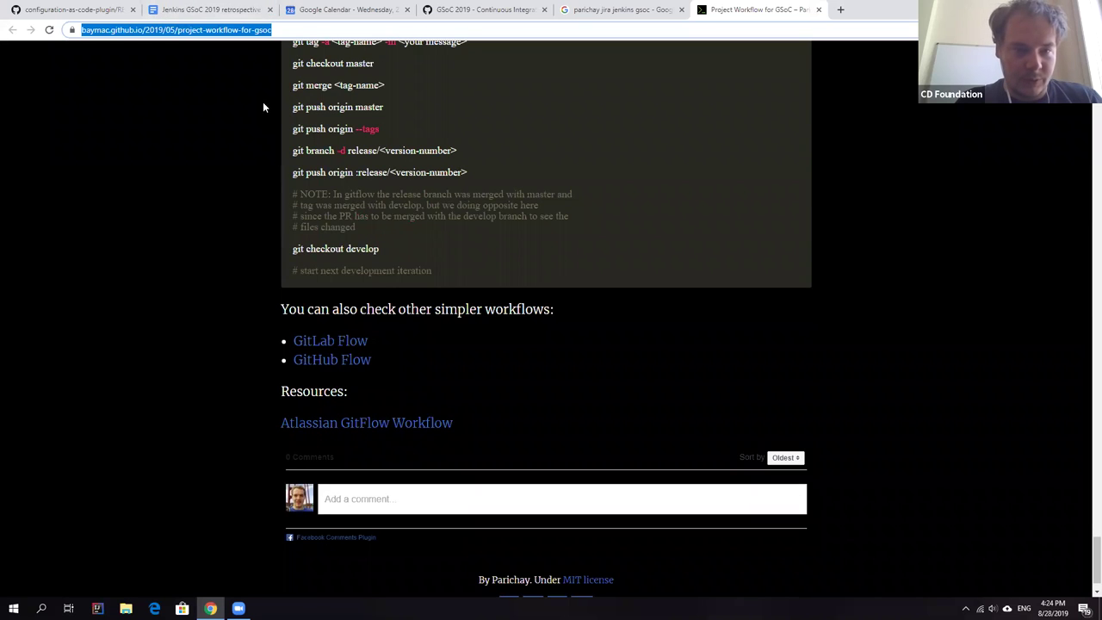
# Add Oleg's reply under the issue-management question with the project-workflow-for-gsoc blog link
pyautogui.click(209, 9)
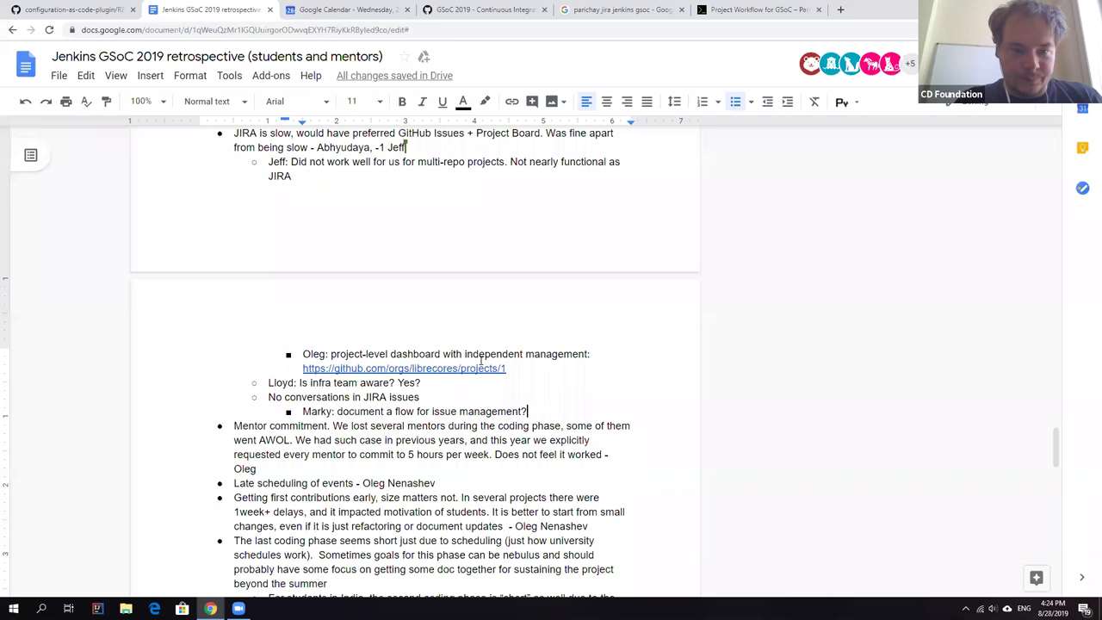
pyautogui.moveTo(479, 353); pyautogui.dragTo(419, 397)
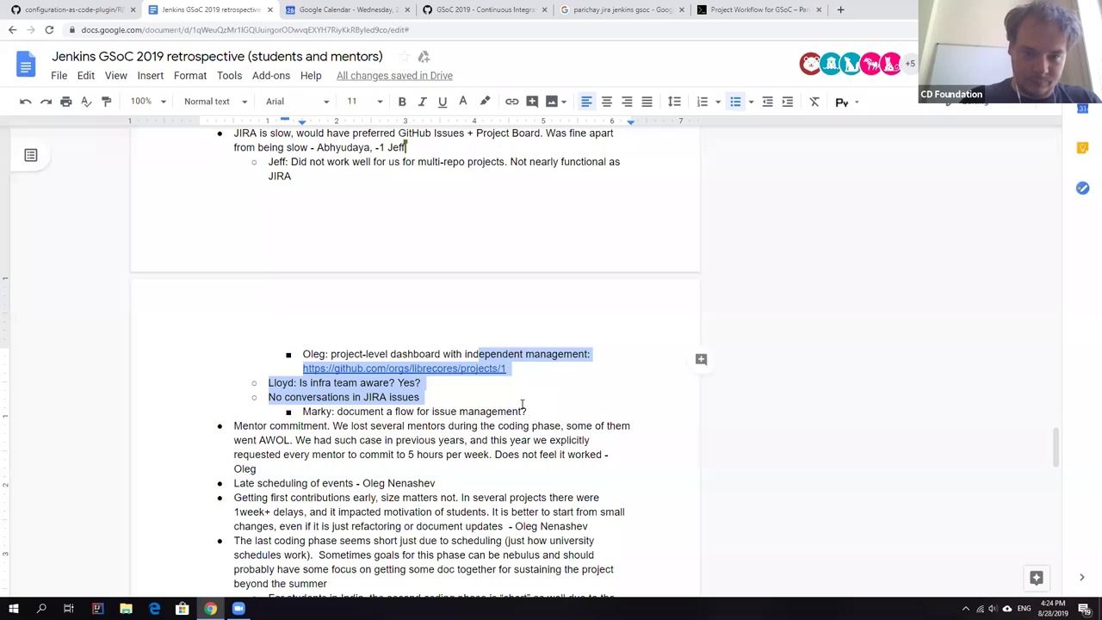
pyautogui.click(537, 412)
pyautogui.press('Return')
pyautogui.write('Oleg:')
pyautogui.write('https://baymac.github.io/2019/05/project-workflow-for-gsoc')
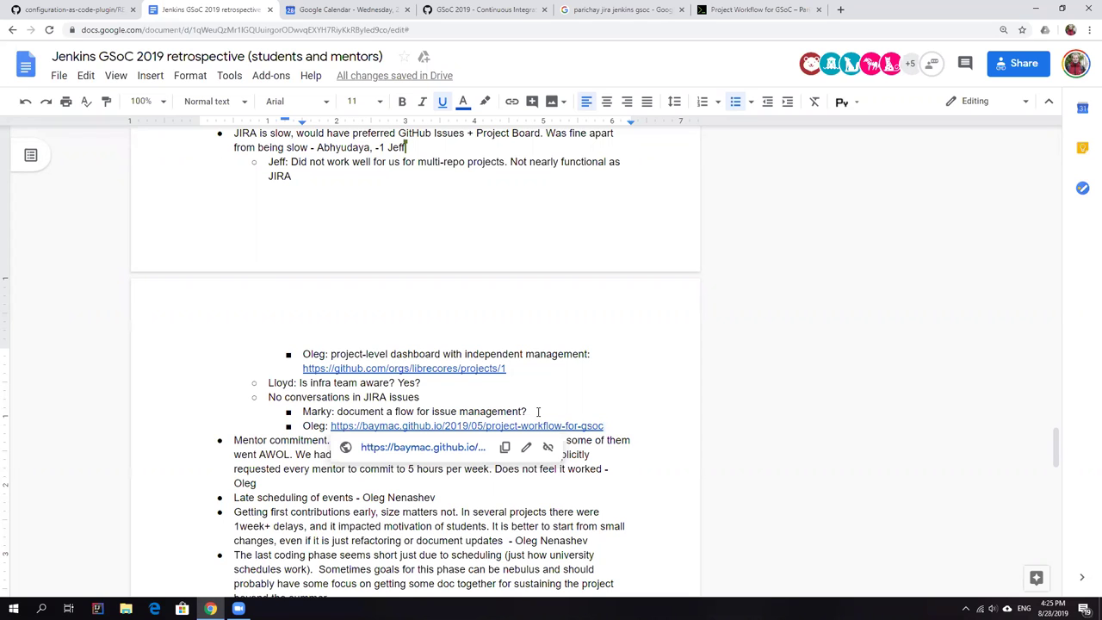
pyautogui.scroll(3, 461, 312)
pyautogui.scroll(3, 451, 405)
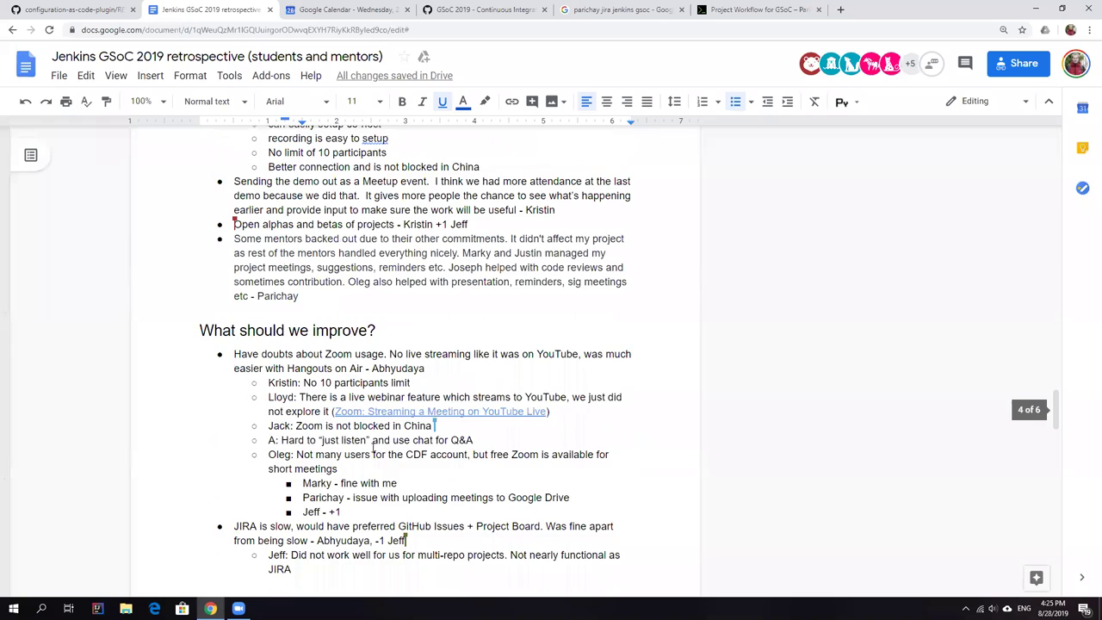
pyautogui.scroll(3, 371, 444)
pyautogui.scroll(3, 361, 434)
pyautogui.scroll(3, 353, 429)
pyautogui.scroll(3, 354, 429)
pyautogui.scroll(3, 354, 428)
pyautogui.scroll(3, 333, 407)
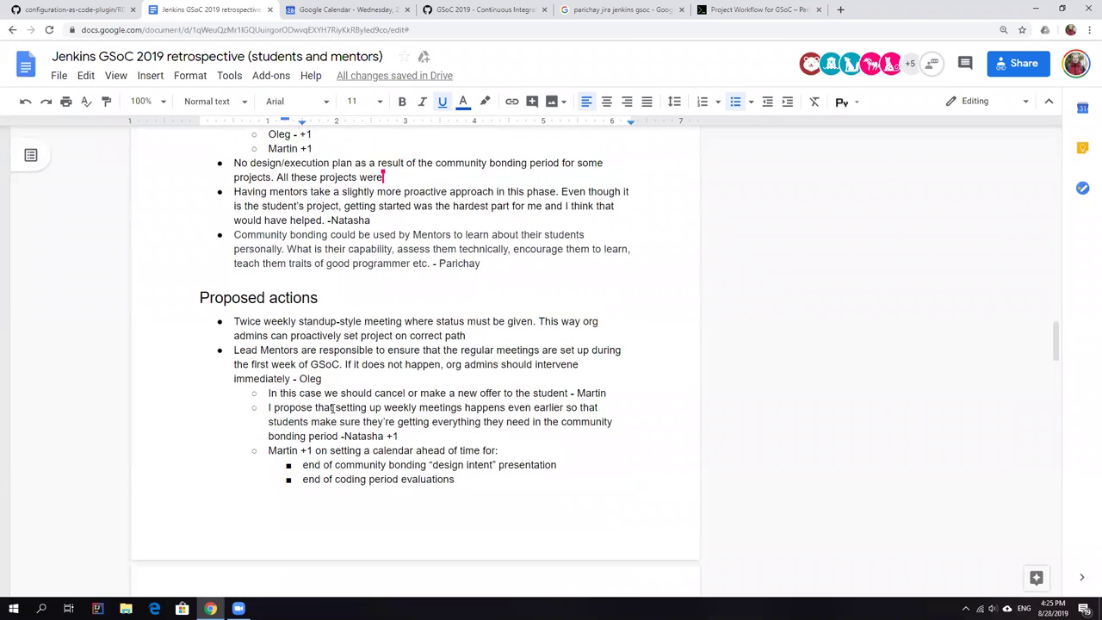
pyautogui.scroll(3, 333, 407)
pyautogui.scroll(3, 256, 433)
pyautogui.scroll(-2, 256, 433)
pyautogui.scroll(-3, 258, 430)
pyautogui.scroll(-3, 260, 429)
pyautogui.scroll(-2, 260, 429)
pyautogui.scroll(-2, 260, 430)
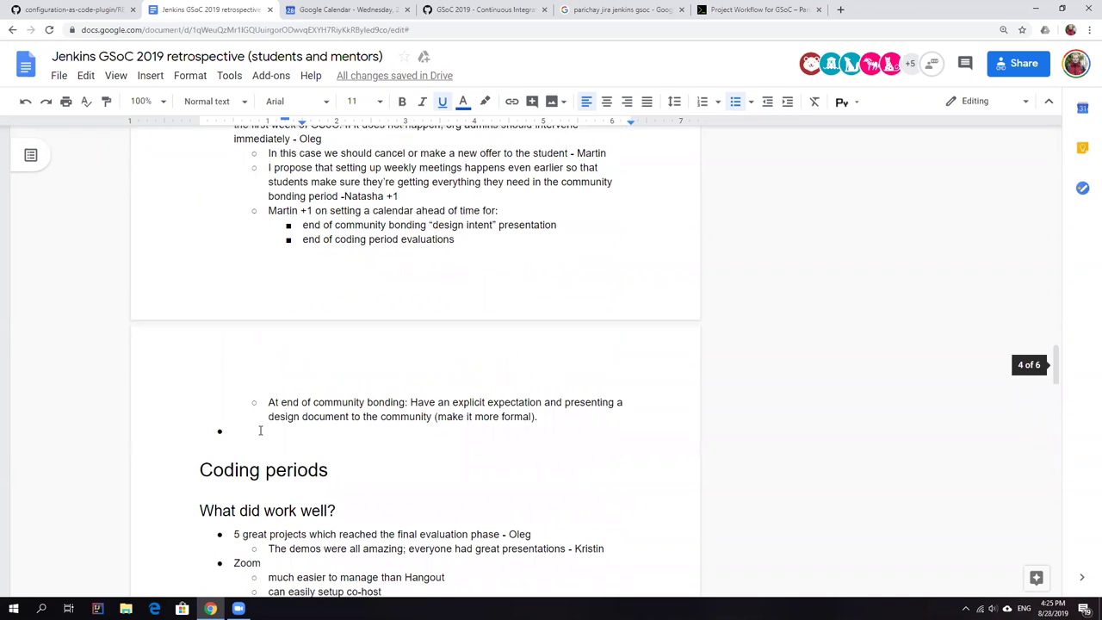
# Write the proposed action 'Add the "Issue flow definition" to the mentor checklist' with its author's name
pyautogui.click(260, 430)
pyautogui.write('Add the ')
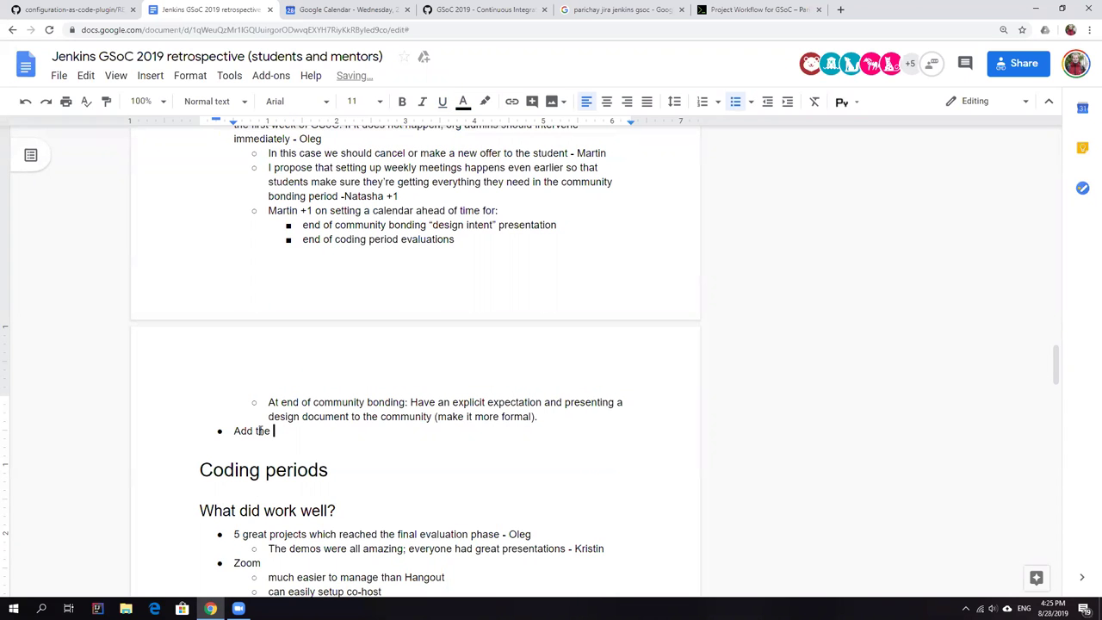
pyautogui.write('Issue flow')
pyautogui.write('definition ')
pyautogui.write('to the m')
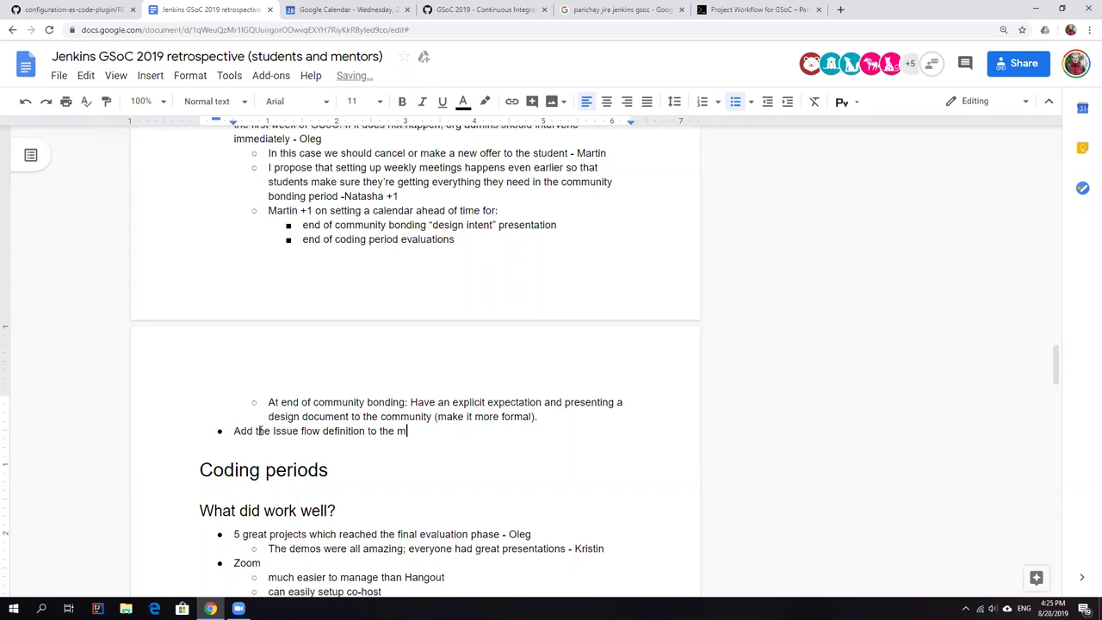
pyautogui.write('entorchech')
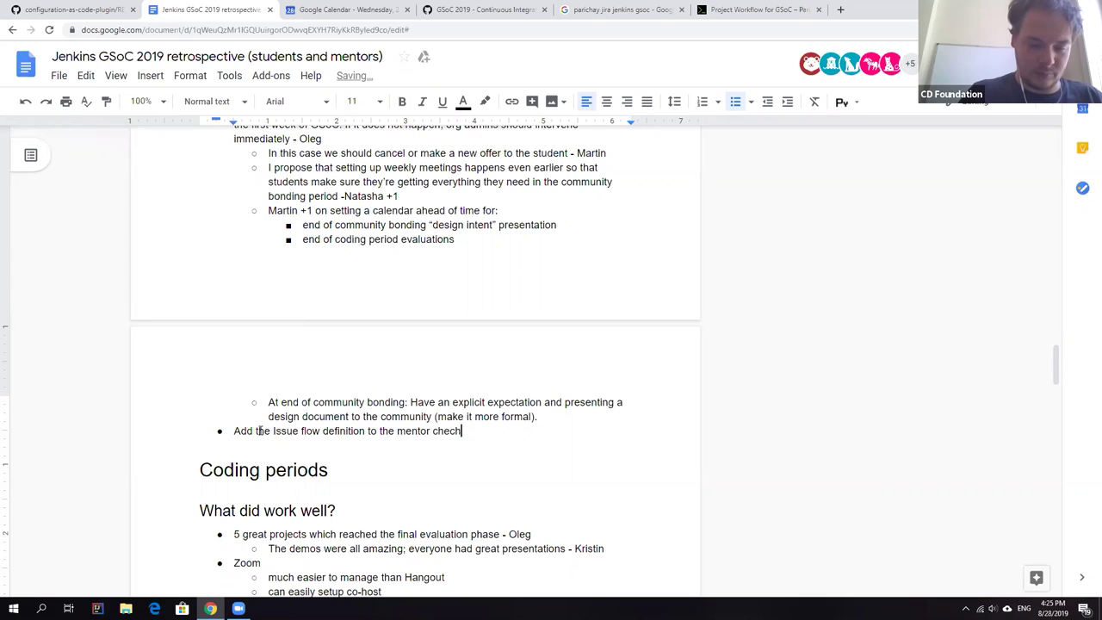
pyautogui.press('BackSpace')
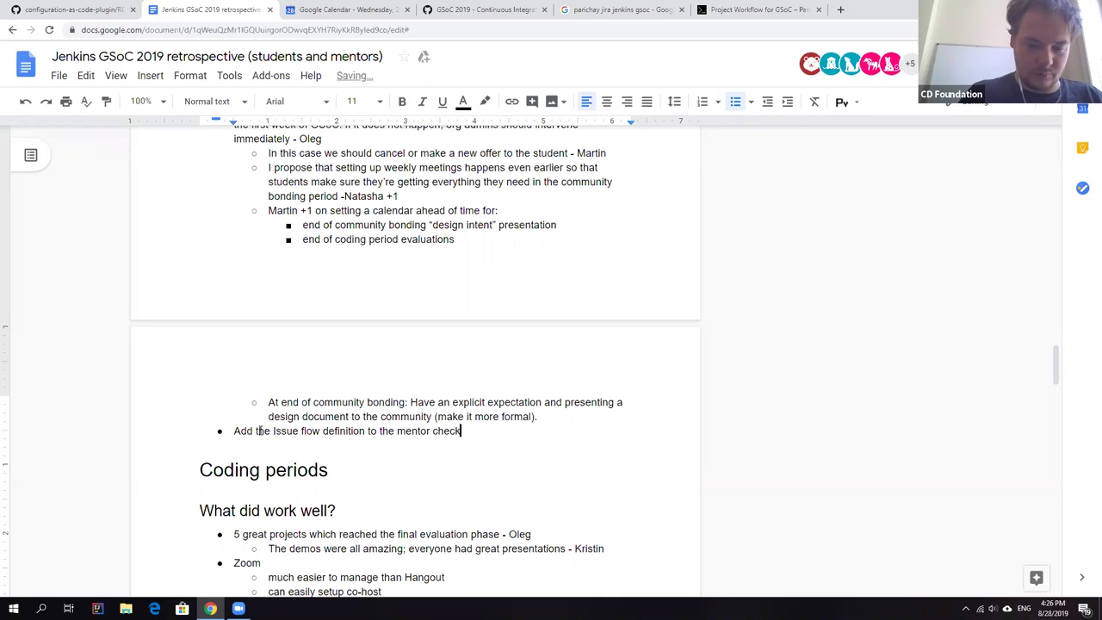
pyautogui.write('klist')
pyautogui.click(269, 431)
pyautogui.write('"')
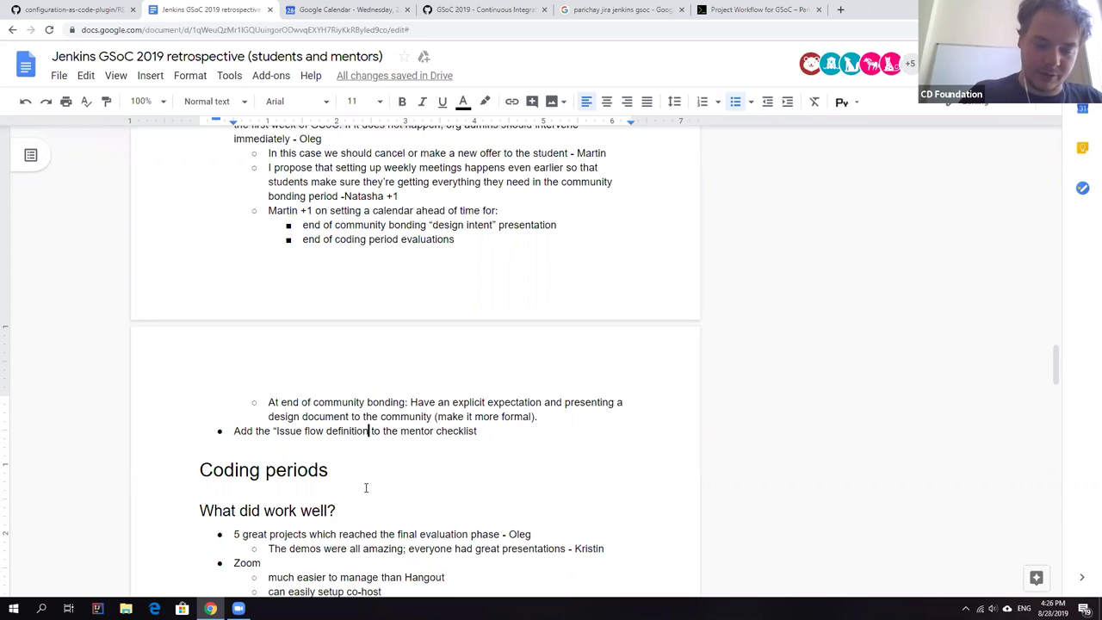
pyautogui.write('"')
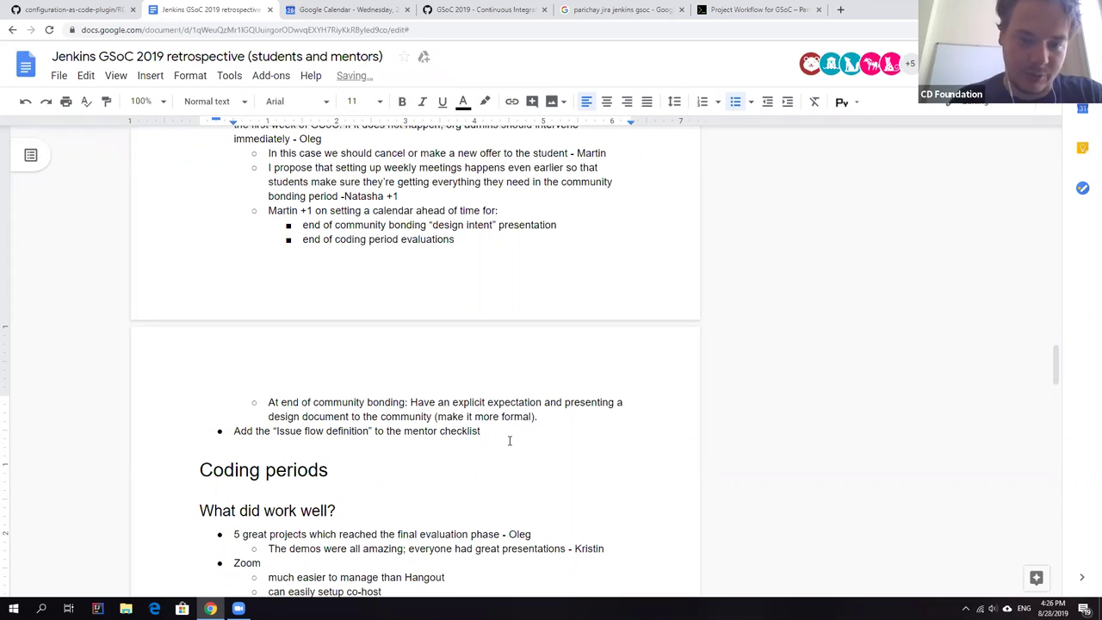
pyautogui.click(515, 426)
pyautogui.write('- Mar')
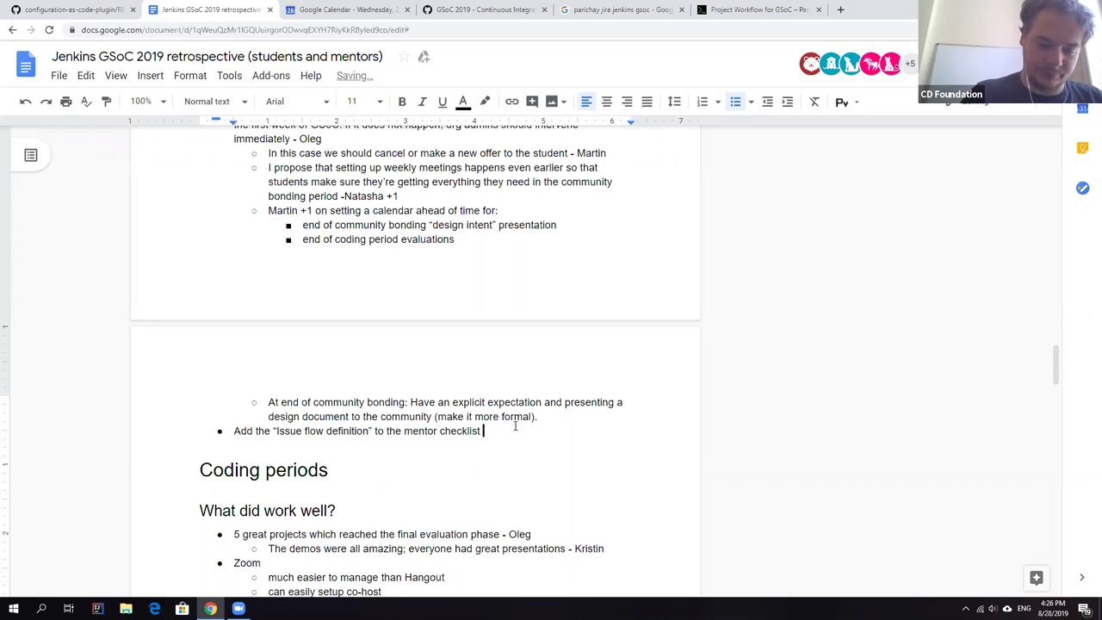
pyautogui.write('ky')
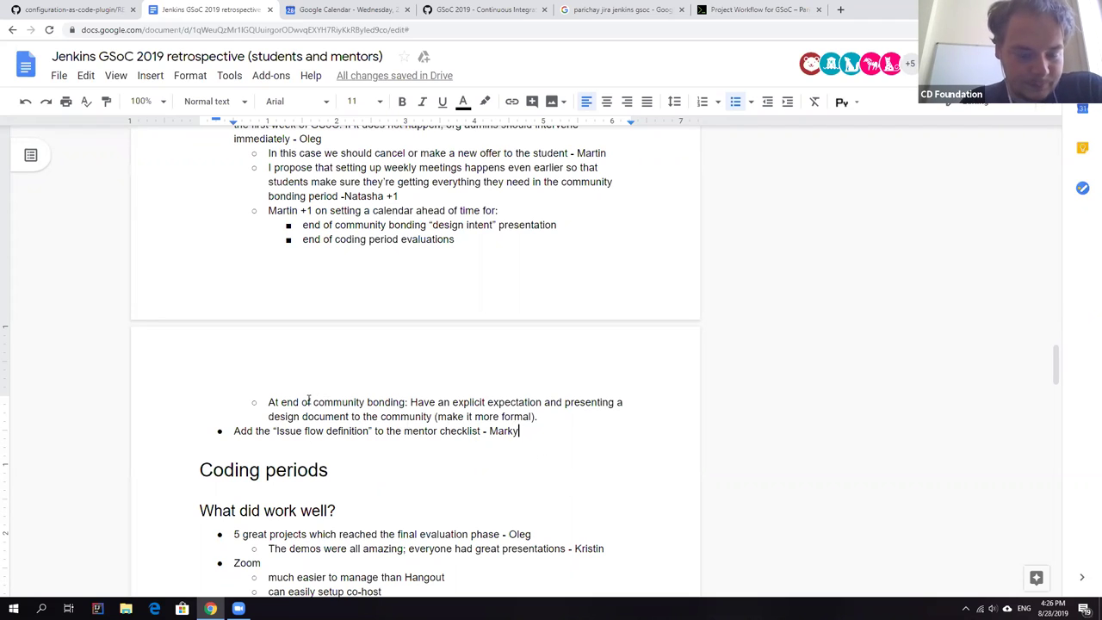
pyautogui.scroll(3, 419, 435)
pyautogui.scroll(3, 416, 430)
pyautogui.scroll(1, 416, 430)
pyautogui.scroll(-4, 416, 431)
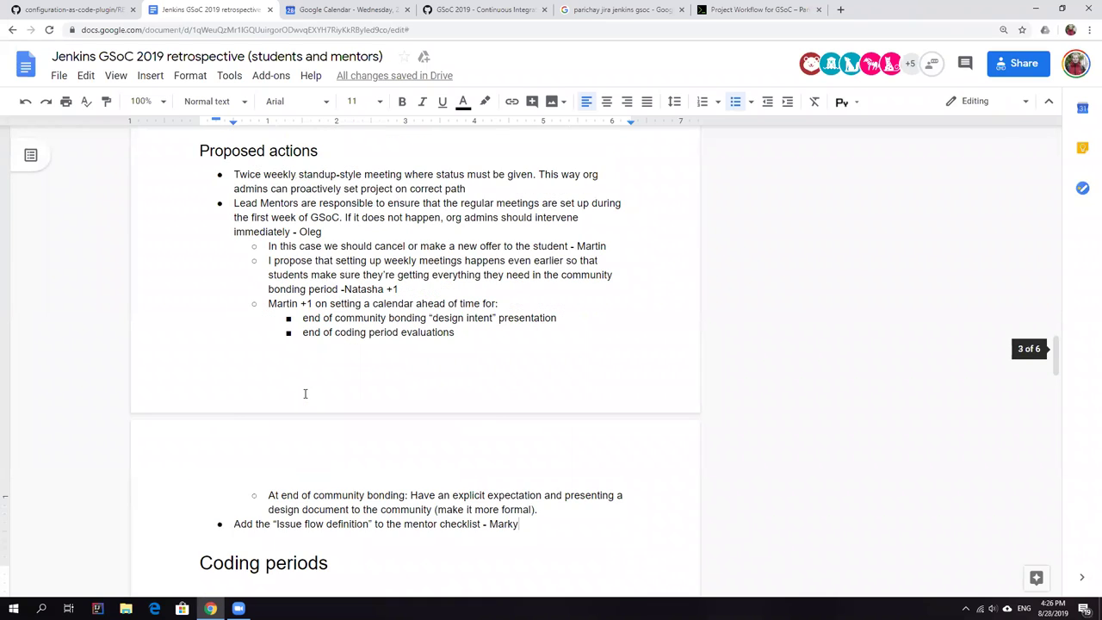
pyautogui.scroll(-4, 415, 430)
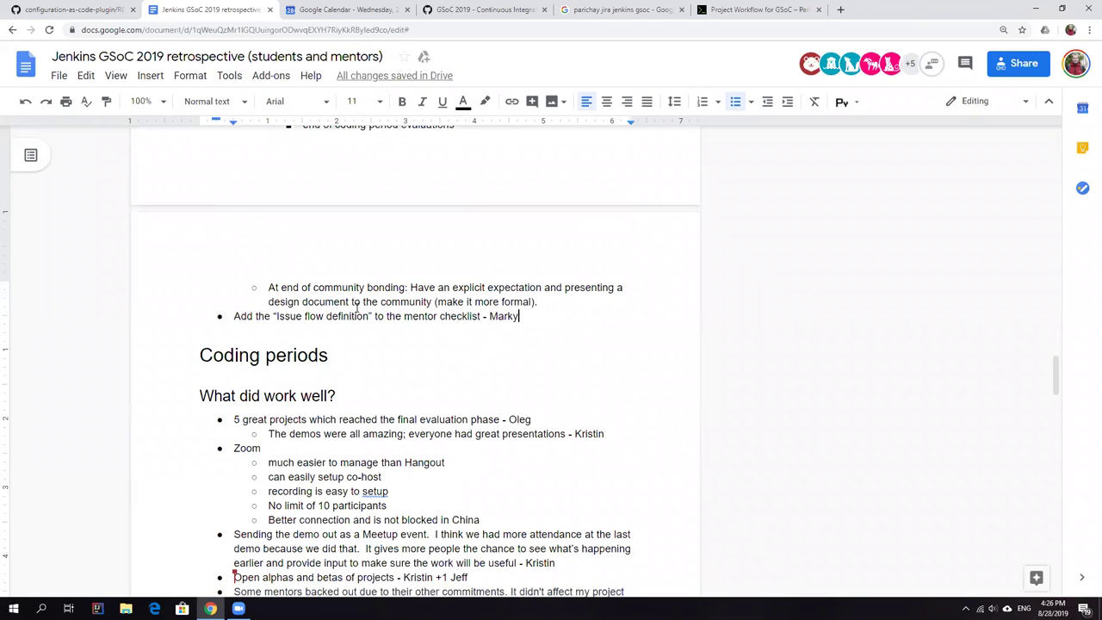
pyautogui.scroll(-3, 370, 310)
pyautogui.scroll(-4, 403, 331)
pyautogui.scroll(-1, 353, 306)
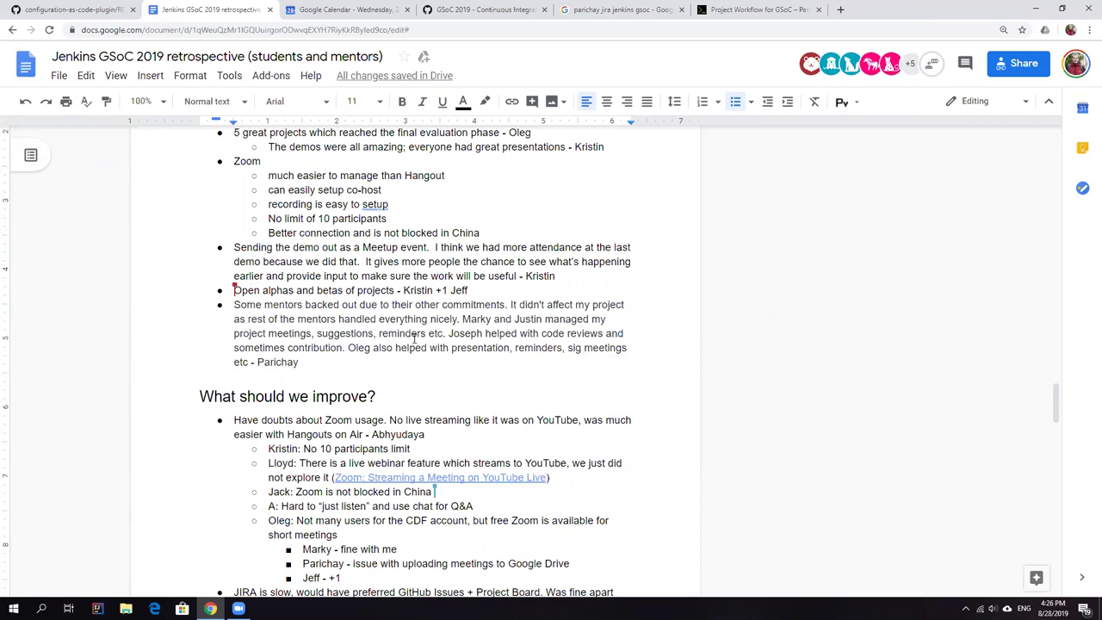
pyautogui.scroll(-3, 344, 365)
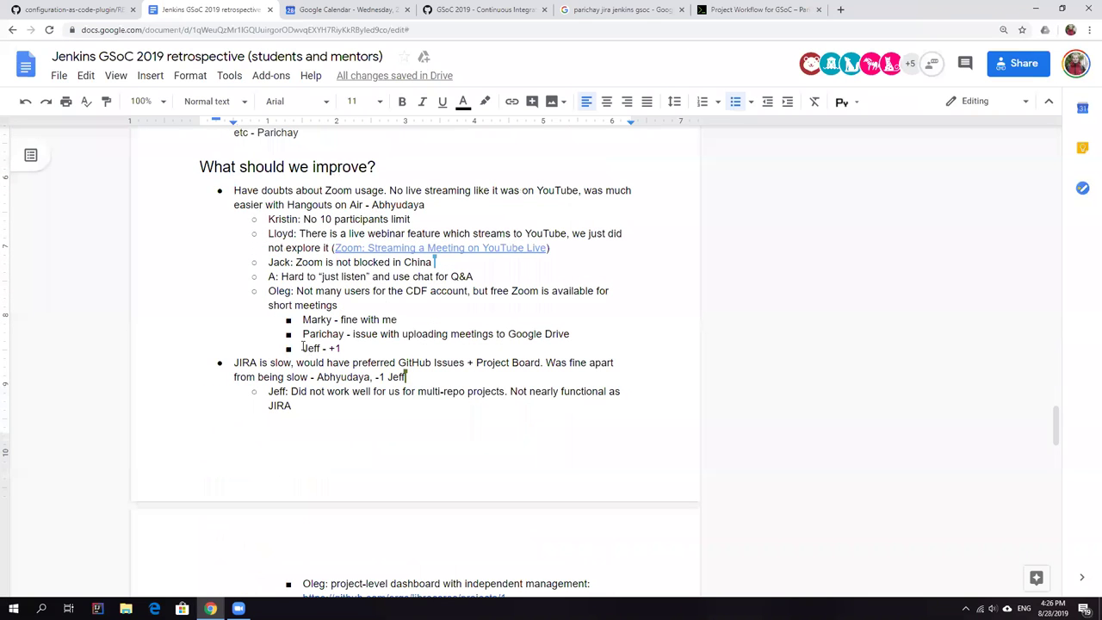
pyautogui.scroll(-2, 344, 344)
pyautogui.scroll(-2, 344, 344)
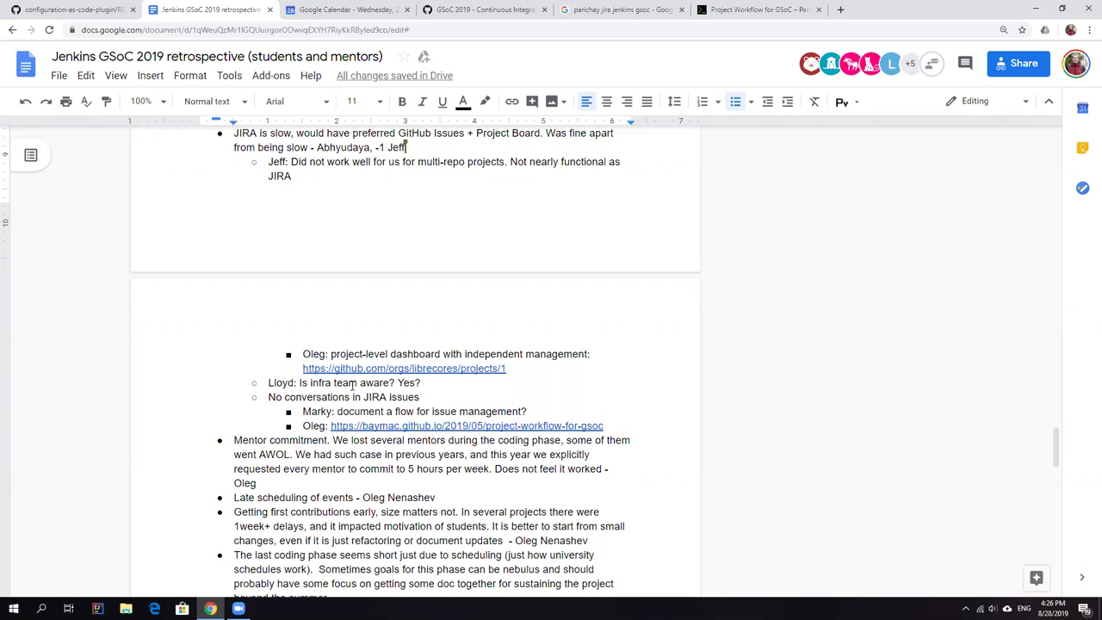
pyautogui.scroll(-5, 352, 386)
pyautogui.scroll(-5, 352, 386)
pyautogui.scroll(-3, 352, 385)
pyautogui.scroll(-3, 352, 386)
pyautogui.scroll(-5, 339, 385)
pyautogui.scroll(2, 449, 440)
# Write the unfinished-tickets proposed action, replacing 'DoD' with 'acceptance criteria, and so on'
pyautogui.click(449, 441)
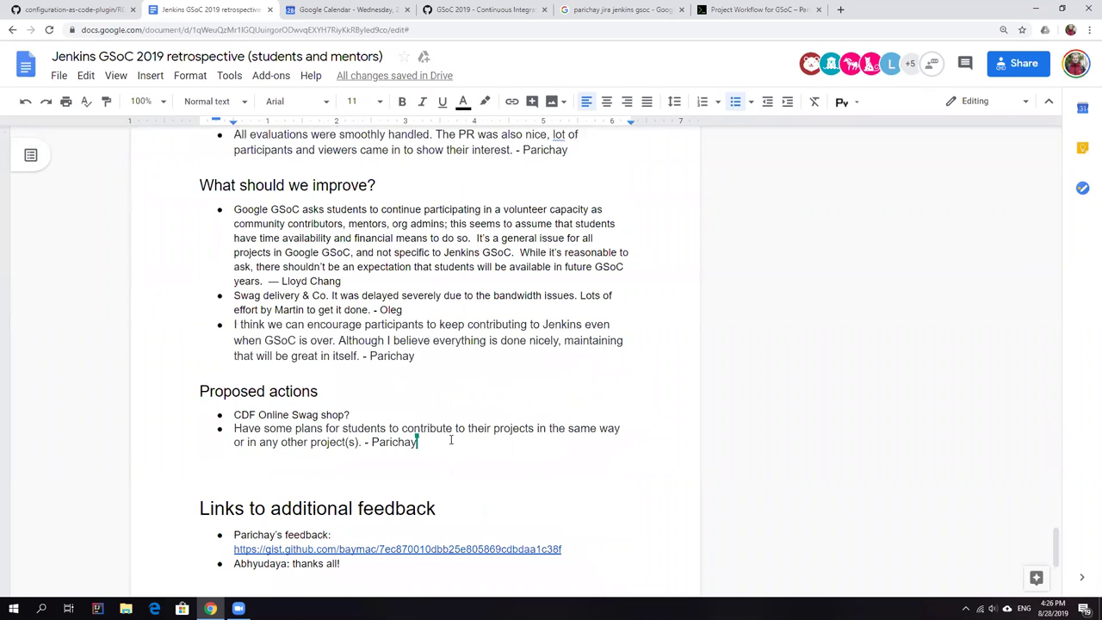
pyautogui.press('Return')
pyautogui.write('Ensure that non-so')
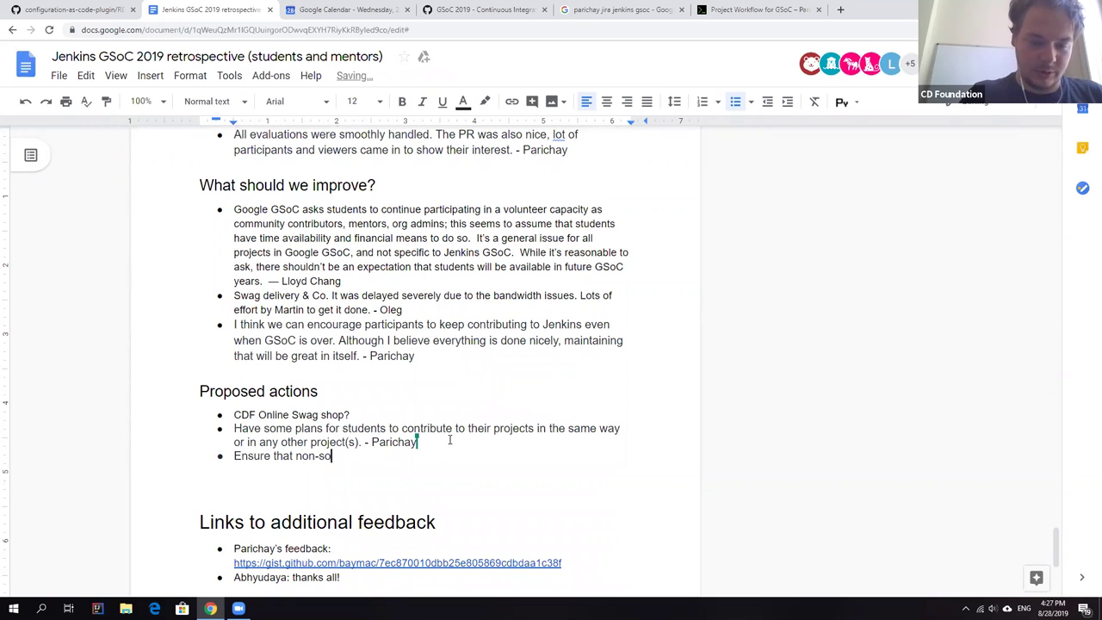
pyautogui.press('BackSpace')
pyautogui.write('completed')
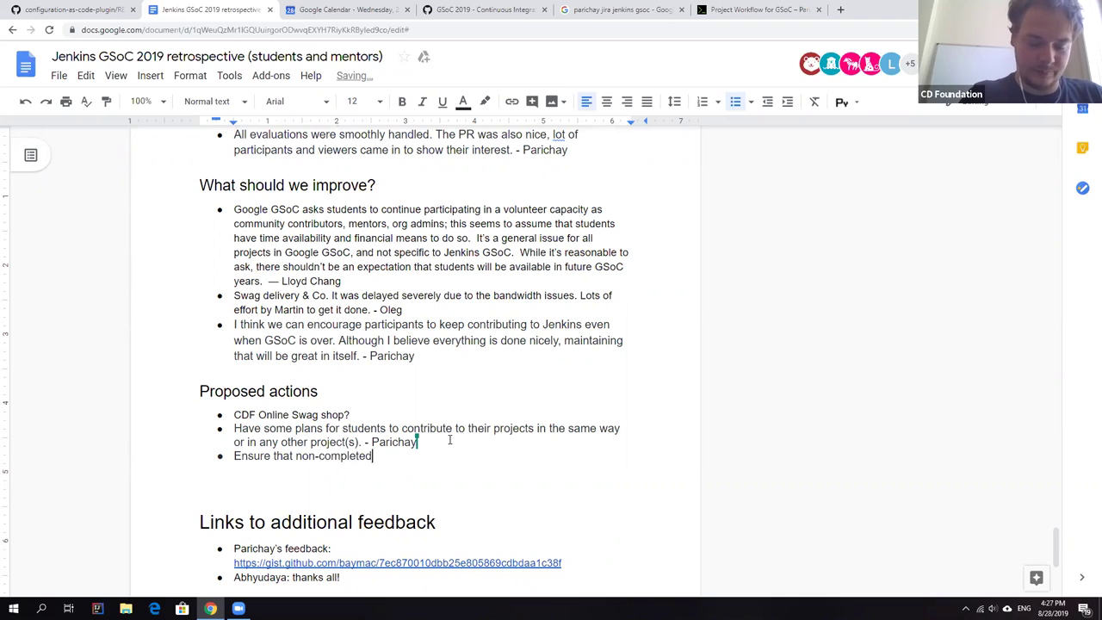
pyautogui.write(' tickets and ')
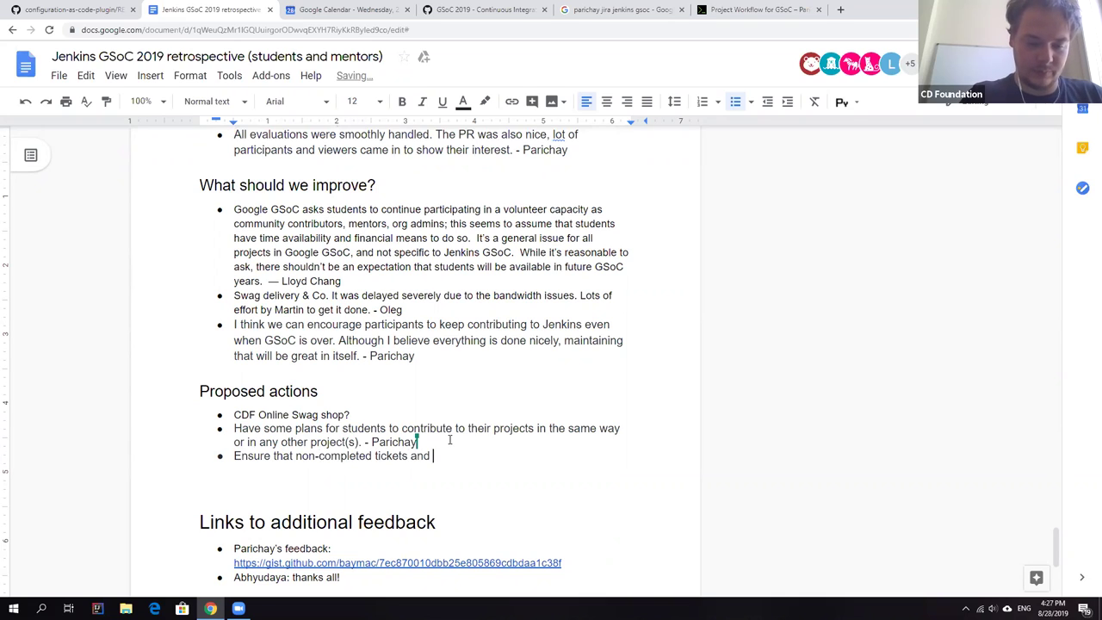
pyautogui.write('follow-ups')
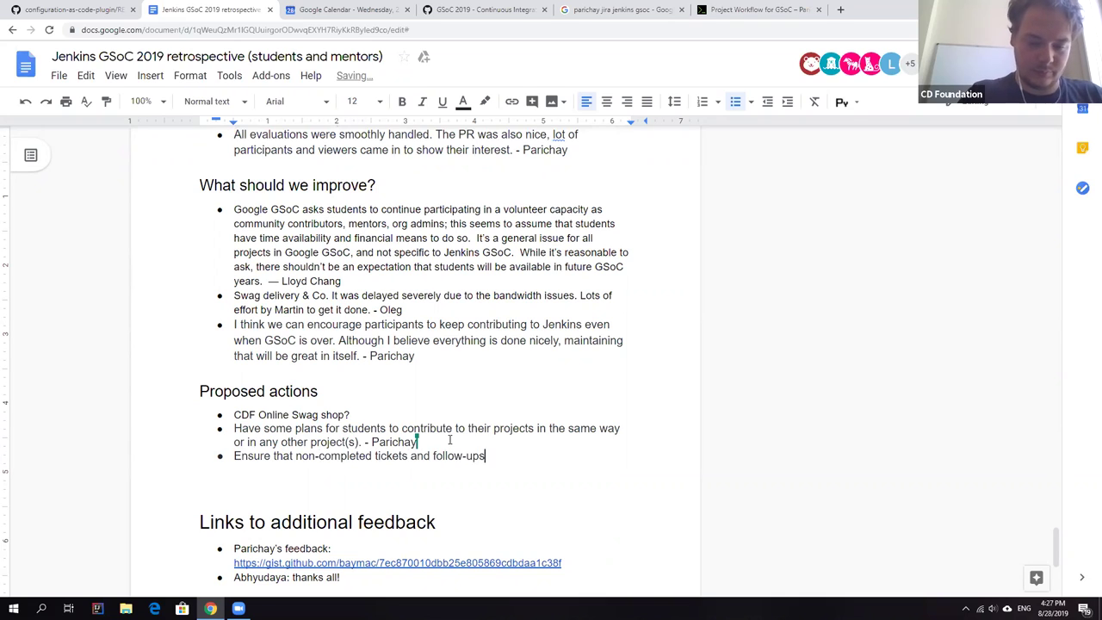
pyautogui.write(' can be picked ')
pyautogui.write('by oth')
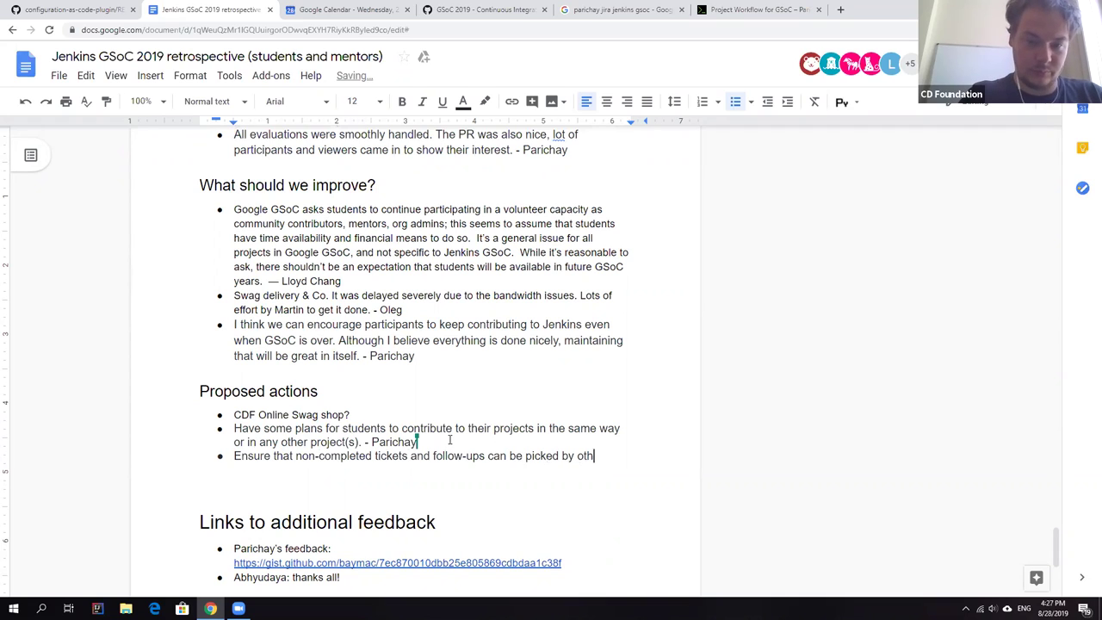
pyautogui.write('er contri')
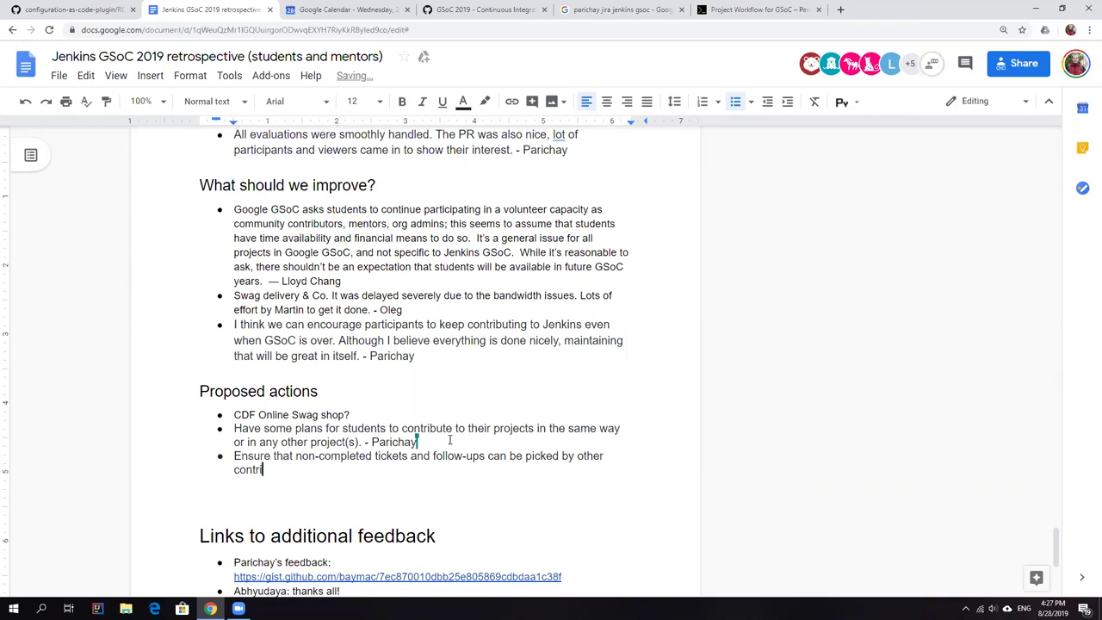
pyautogui.write('butors ()')
pyautogui.write('clear ')
pyautogui.write('ba')
pyautogui.press('BackSpace')
pyautogui.press('BackSpace')
pyautogui.write('problem state')
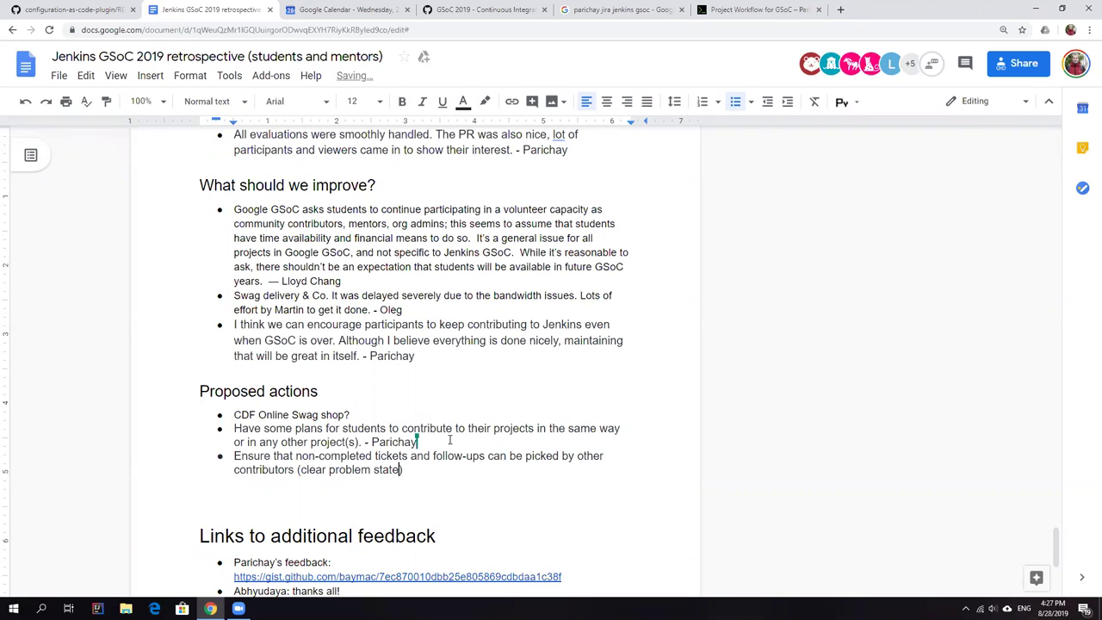
pyautogui.write('ment, ')
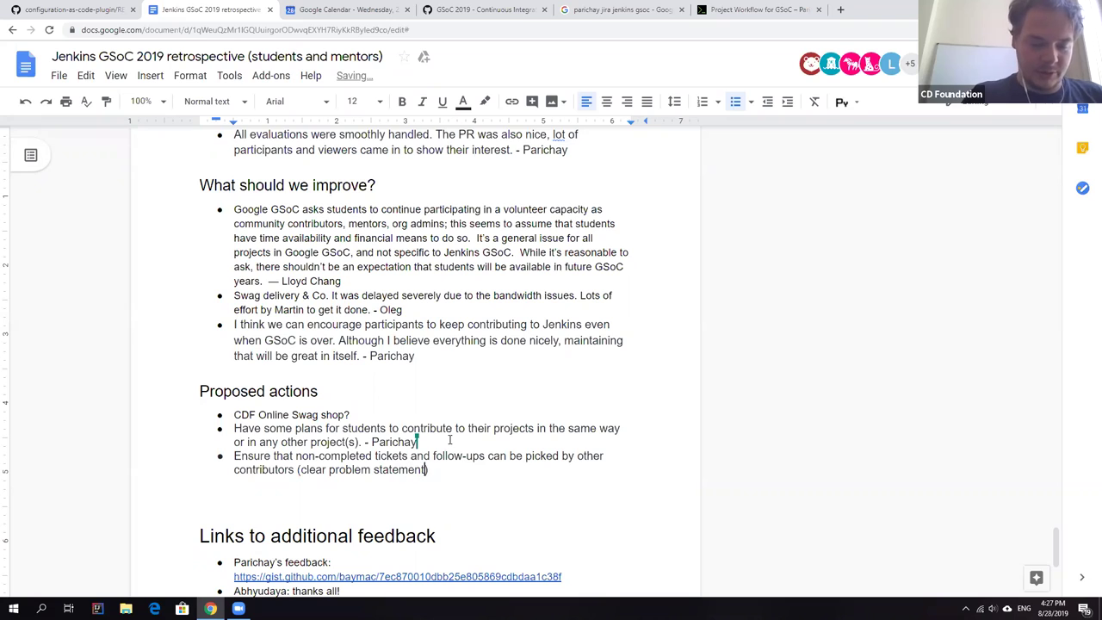
pyautogui.write('DoD')
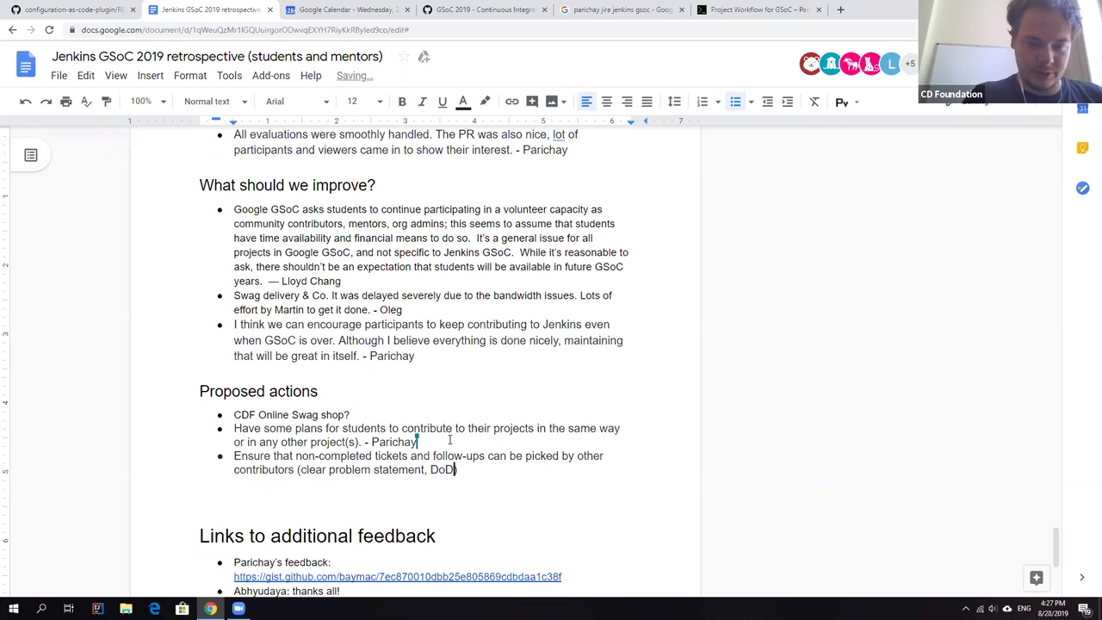
pyautogui.press('BackSpace')
pyautogui.press('BackSpace')
pyautogui.press('BackSpace')
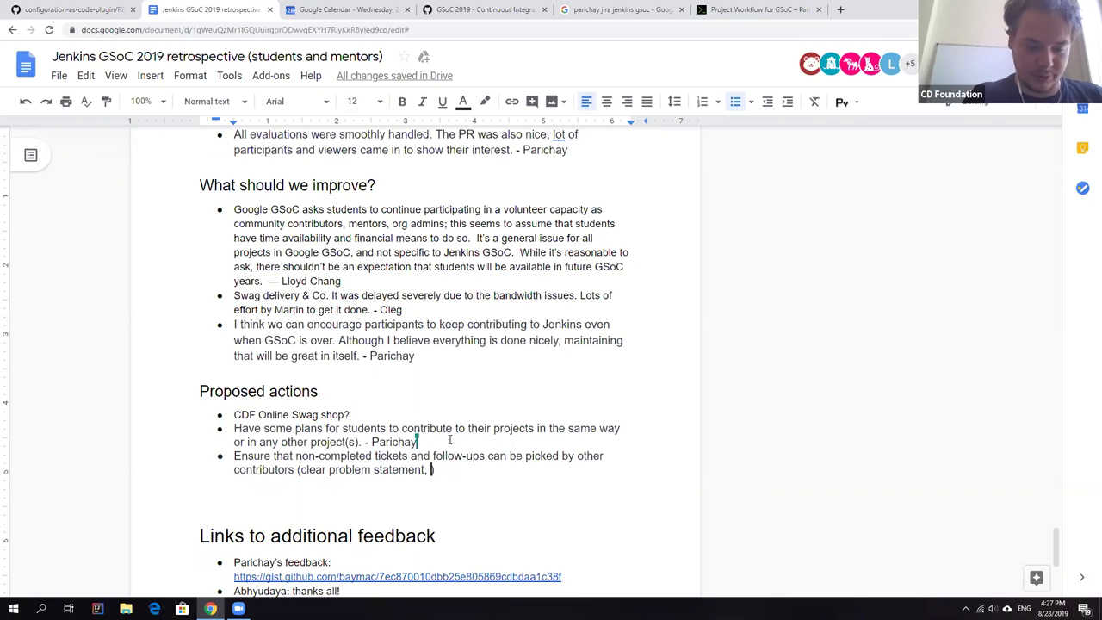
pyautogui.write('acceptance ')
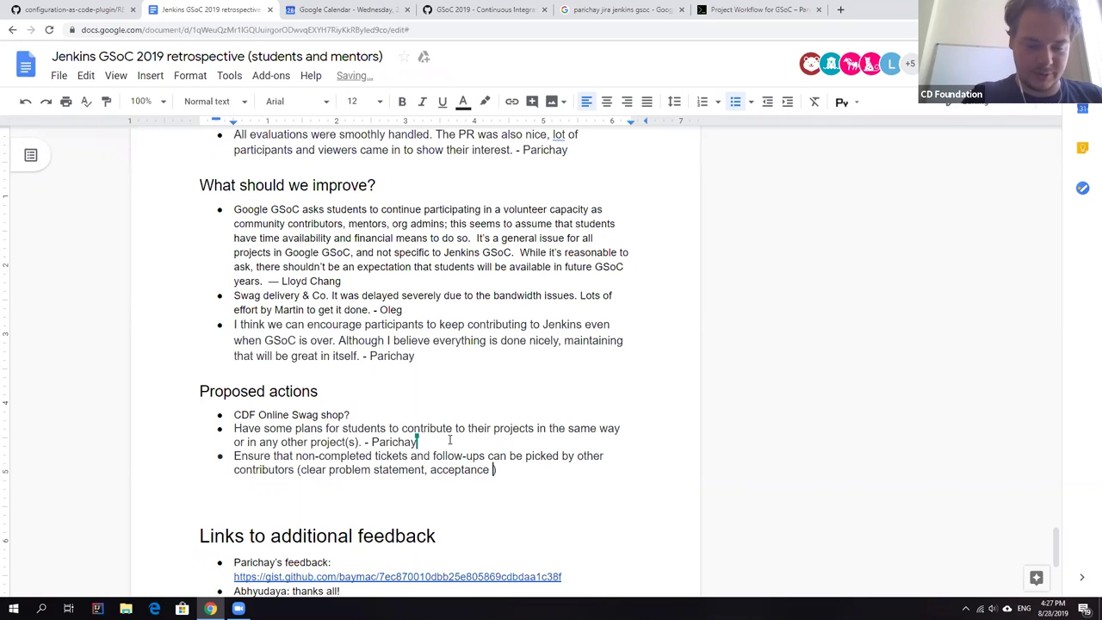
pyautogui.write('criteria')
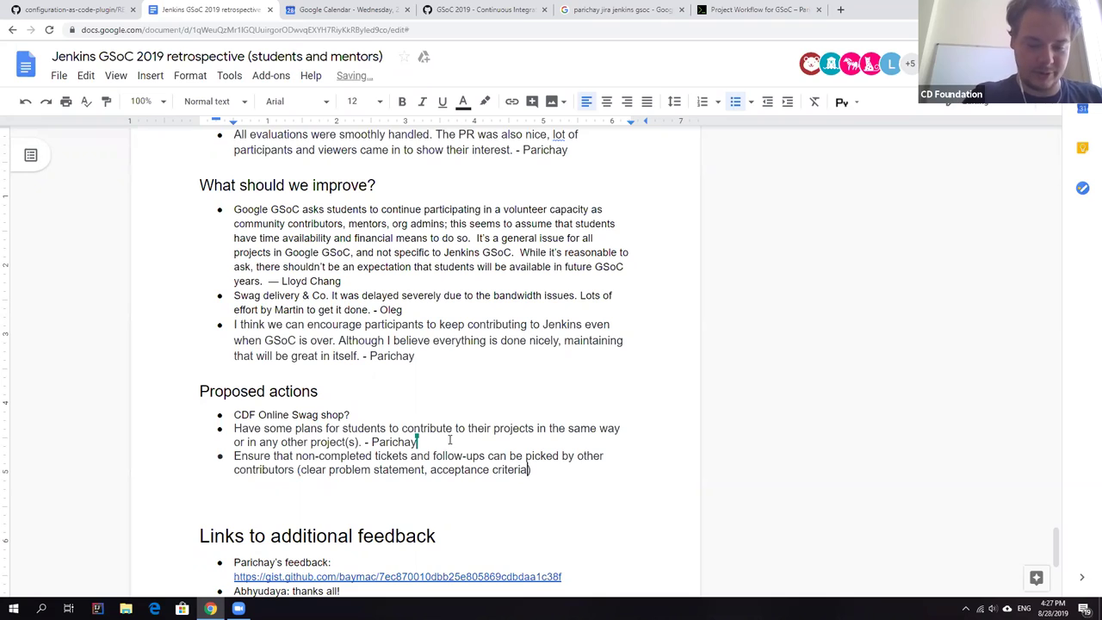
pyautogui.write(', so')
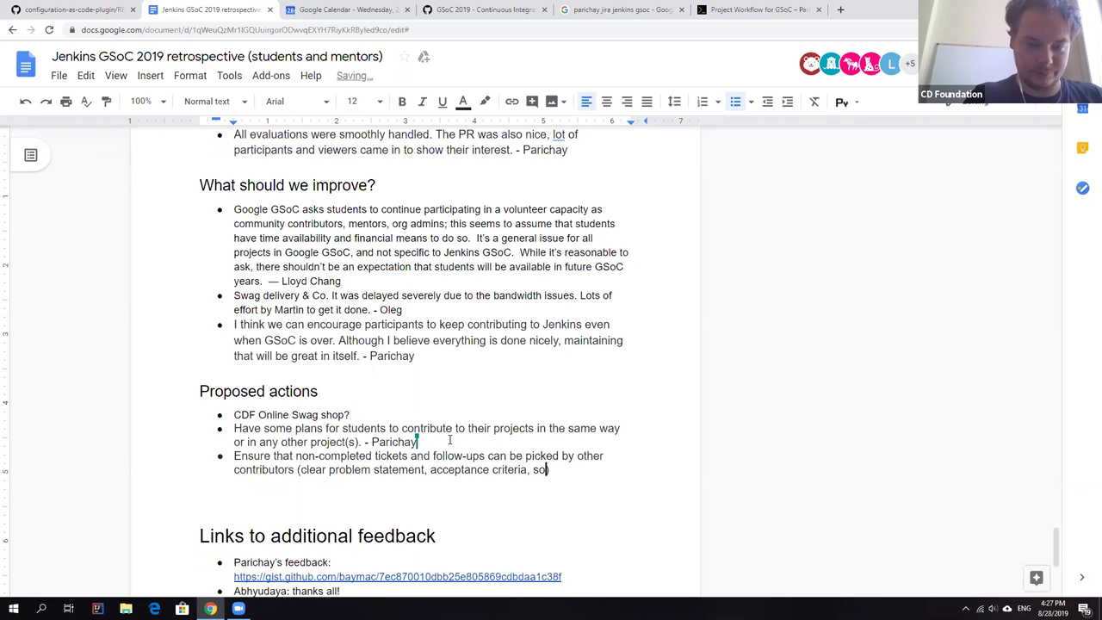
pyautogui.press('BackSpace')
pyautogui.press('BackSpace')
pyautogui.press('BackSpace')
pyautogui.write('and so on')
pyautogui.write(' - Kristing')
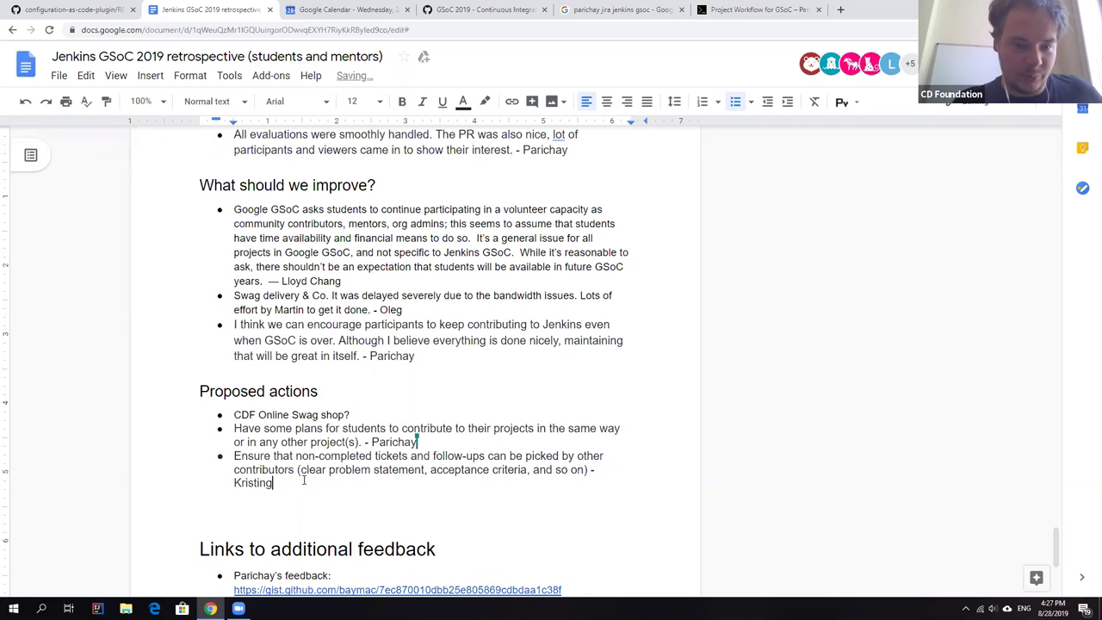
# Clear formatting on the last two proposed actions and fix the misspelled author name
pyautogui.hotkey('shift', 'Up')
pyautogui.hotkey('shift', 'Up')
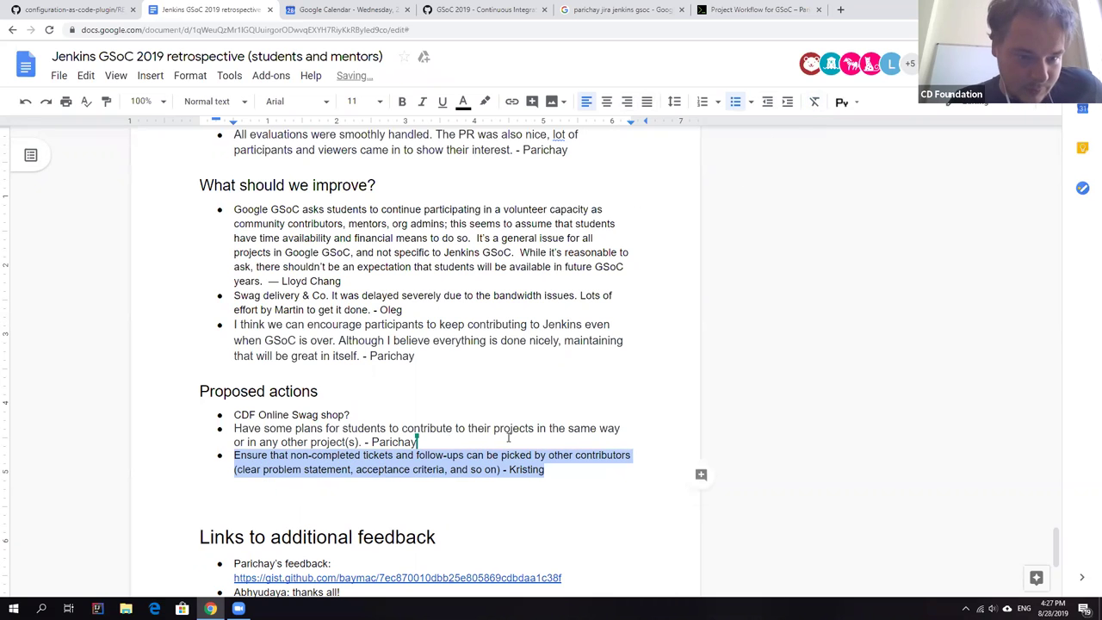
pyautogui.click(813, 105)
pyautogui.click(549, 470)
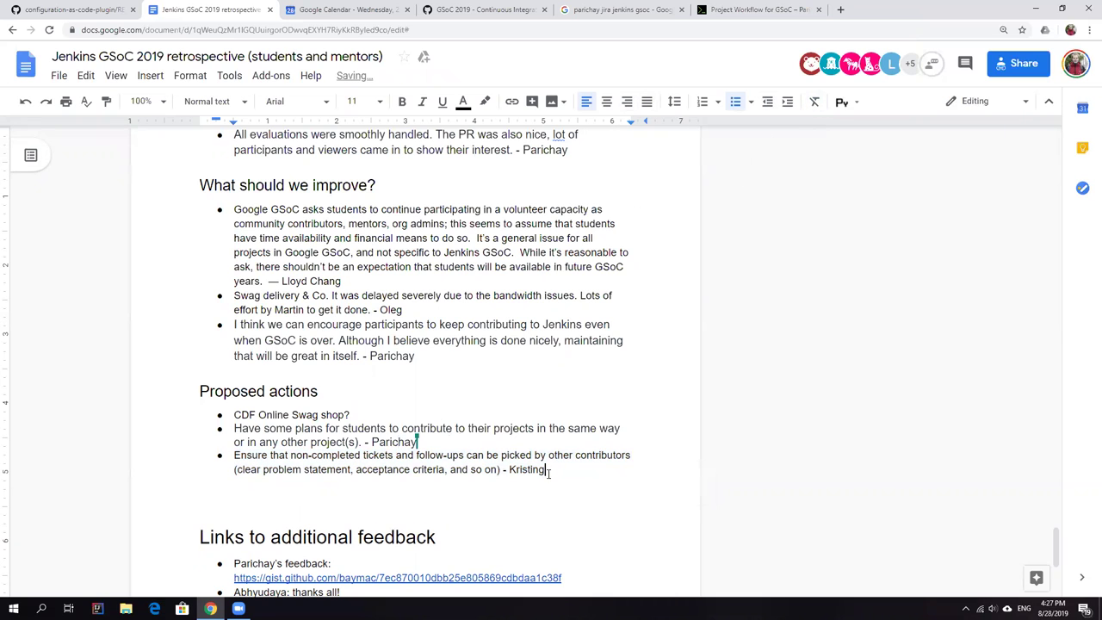
pyautogui.press('BackSpace')
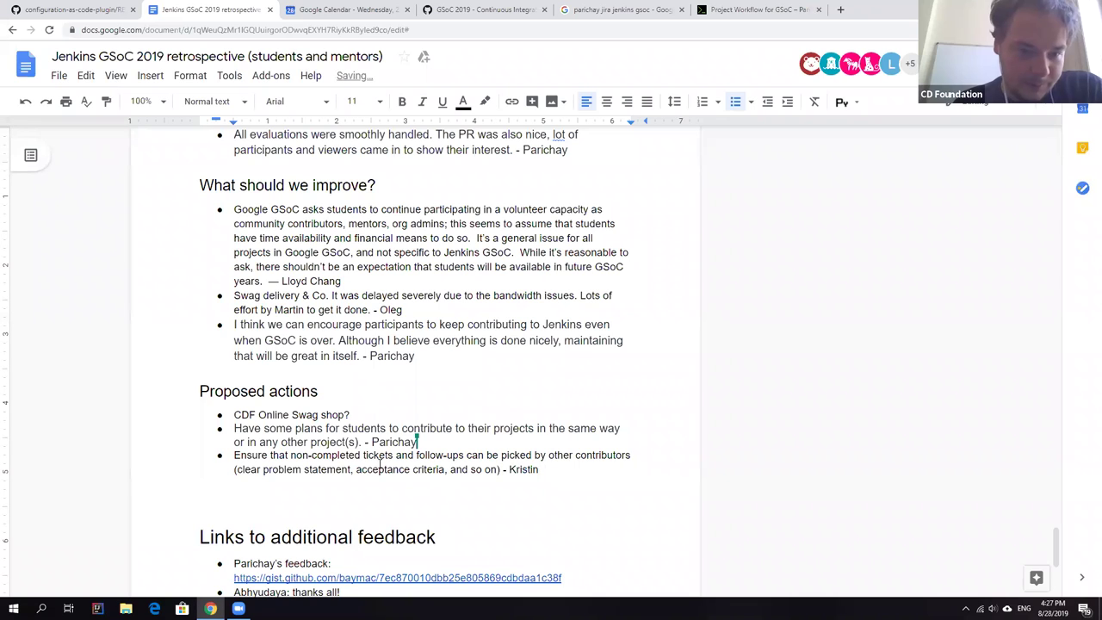
pyautogui.tripleClick(417, 441)
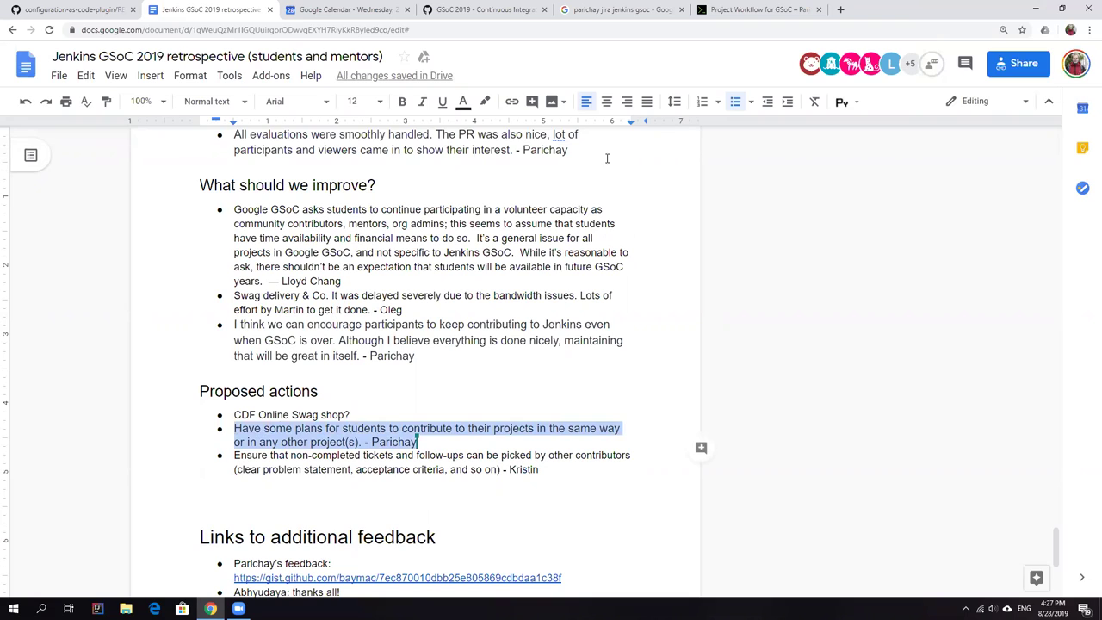
pyautogui.click(814, 102)
pyautogui.click(400, 471)
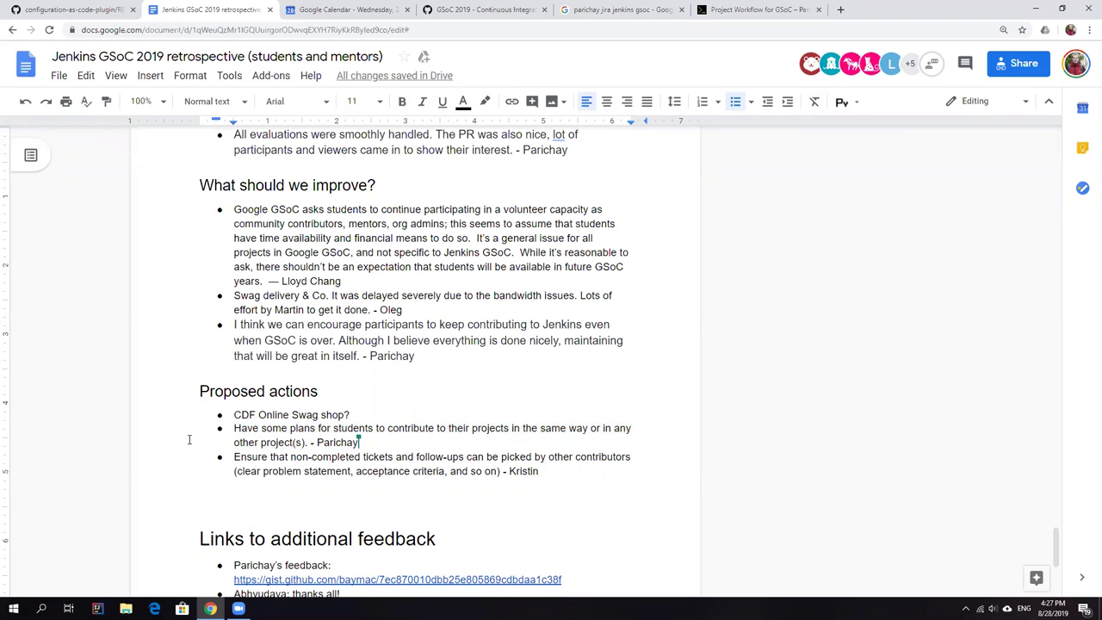
pyautogui.scroll(5, 267, 396)
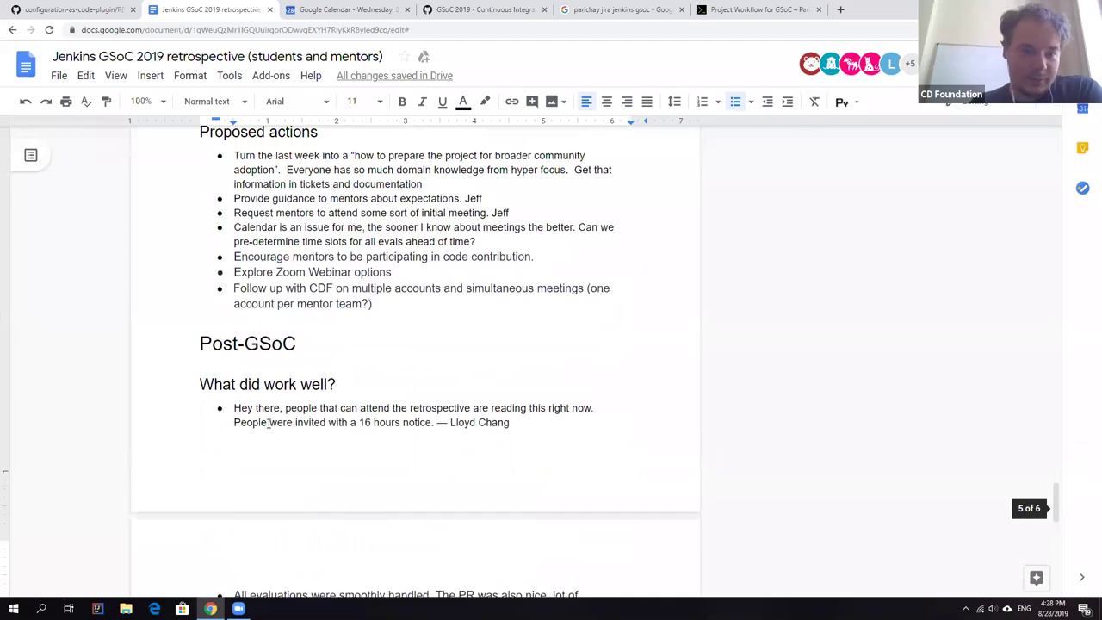
pyautogui.scroll(5, 267, 421)
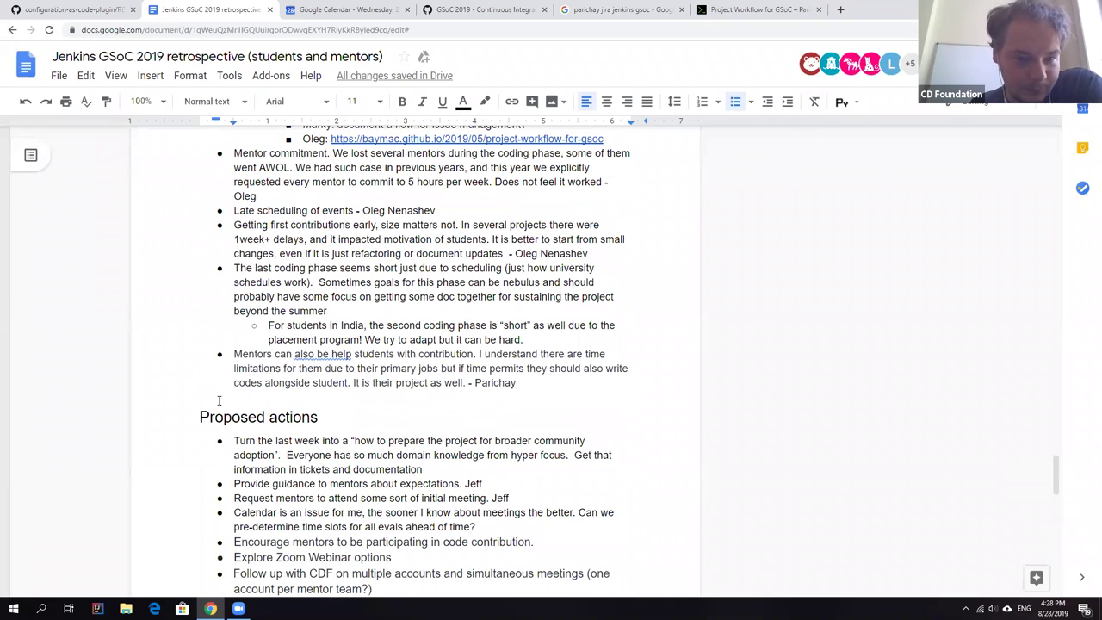
pyautogui.scroll(5, 219, 400)
pyautogui.scroll(4, 355, 440)
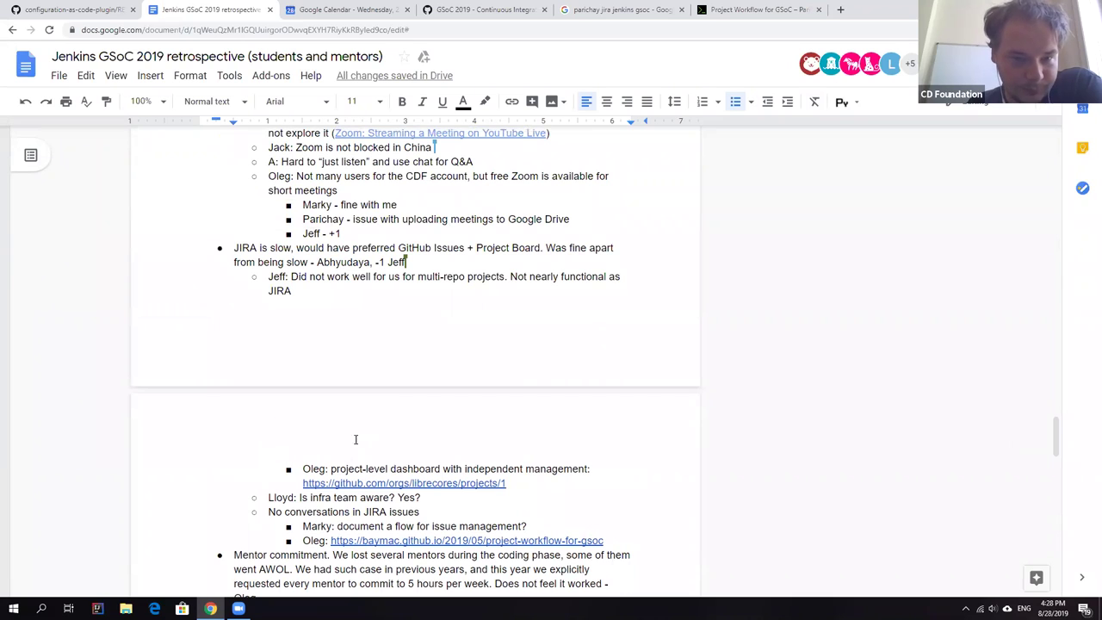
pyautogui.scroll(-5, 355, 440)
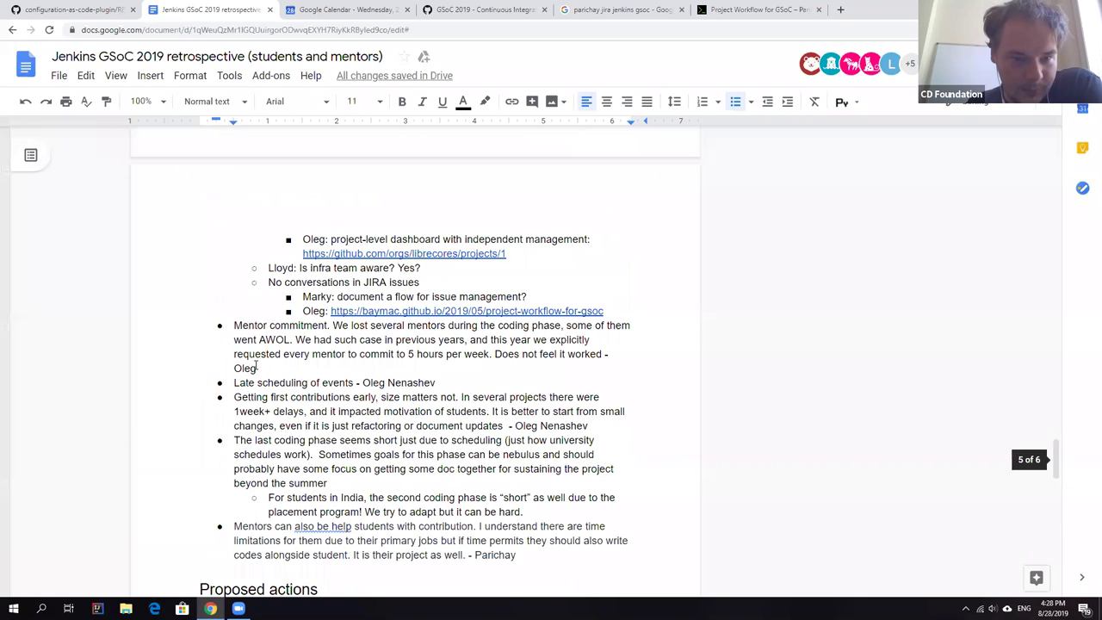
pyautogui.click(256, 366)
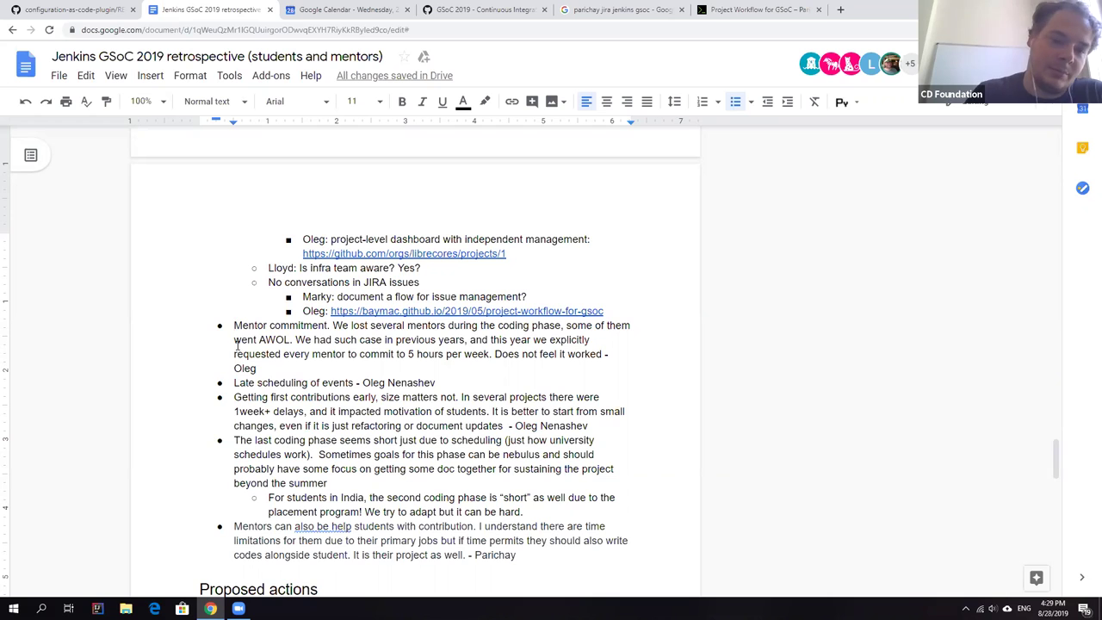
pyautogui.scroll(-4, 353, 404)
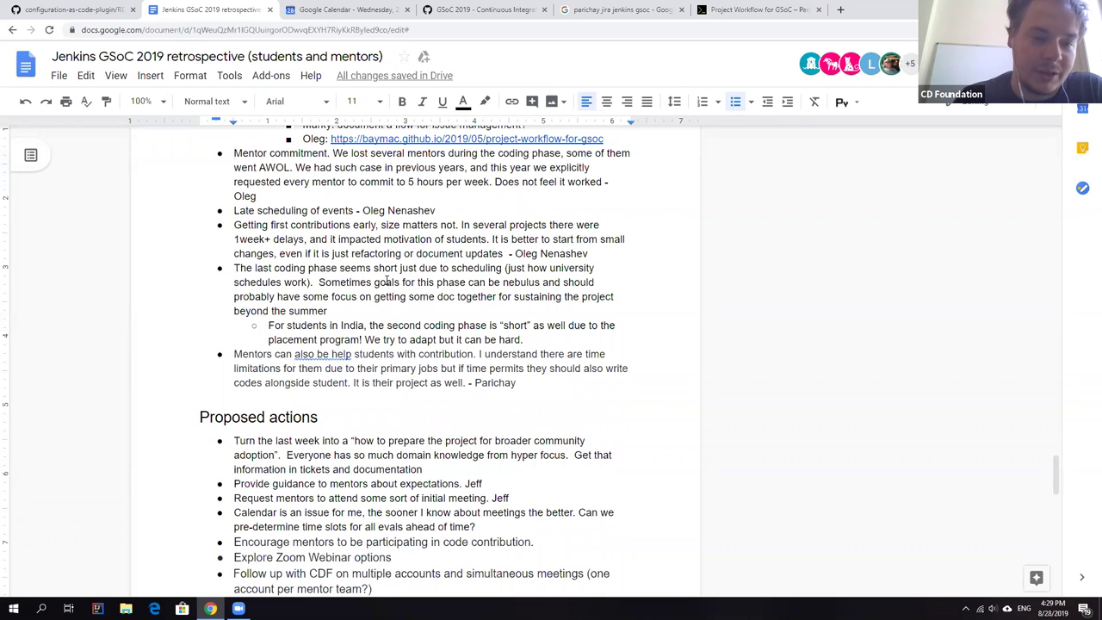
pyautogui.scroll(2, 388, 281)
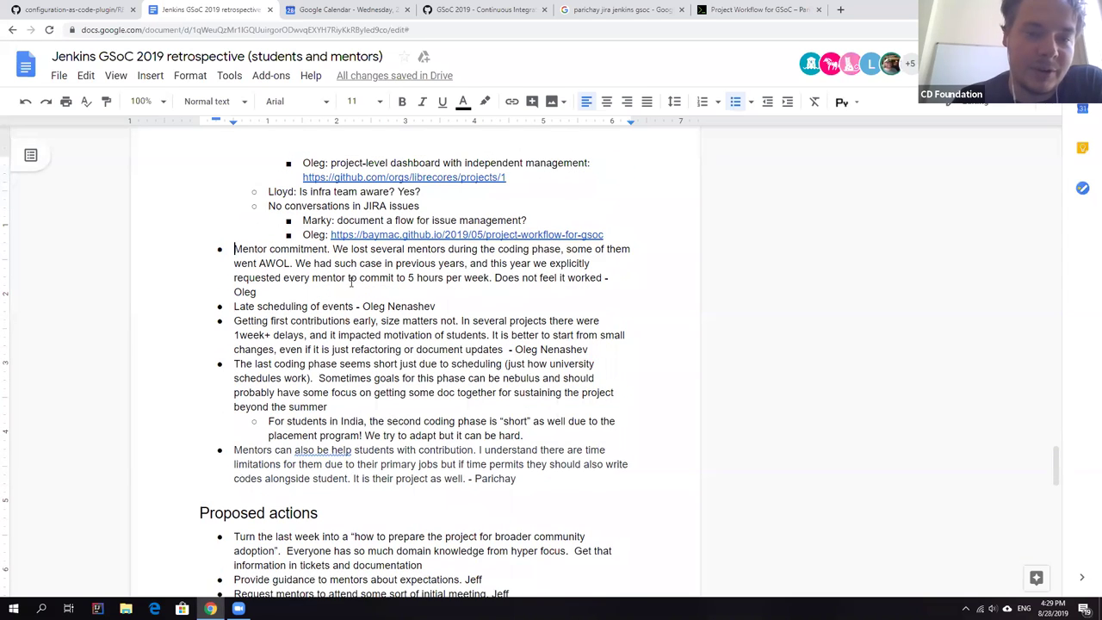
pyautogui.scroll(1, 353, 284)
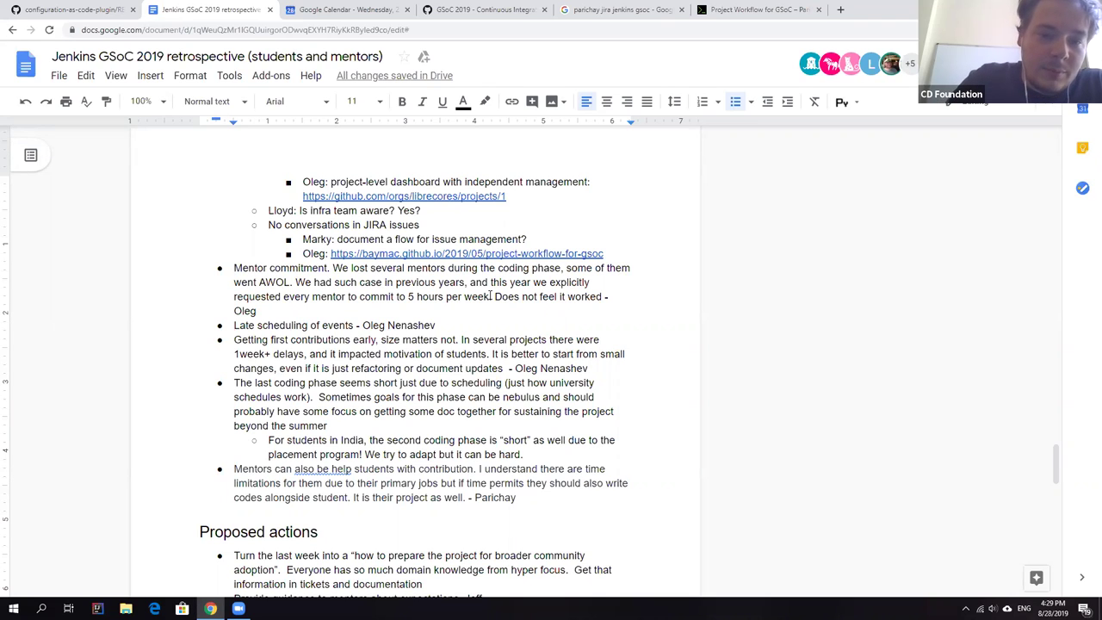
# Add an indented Mentor commitment reply about continuing in other projects, correcting 'also be help' to 'also help'
pyautogui.click(297, 311)
pyautogui.press('Return')
pyautogui.press('Tab')
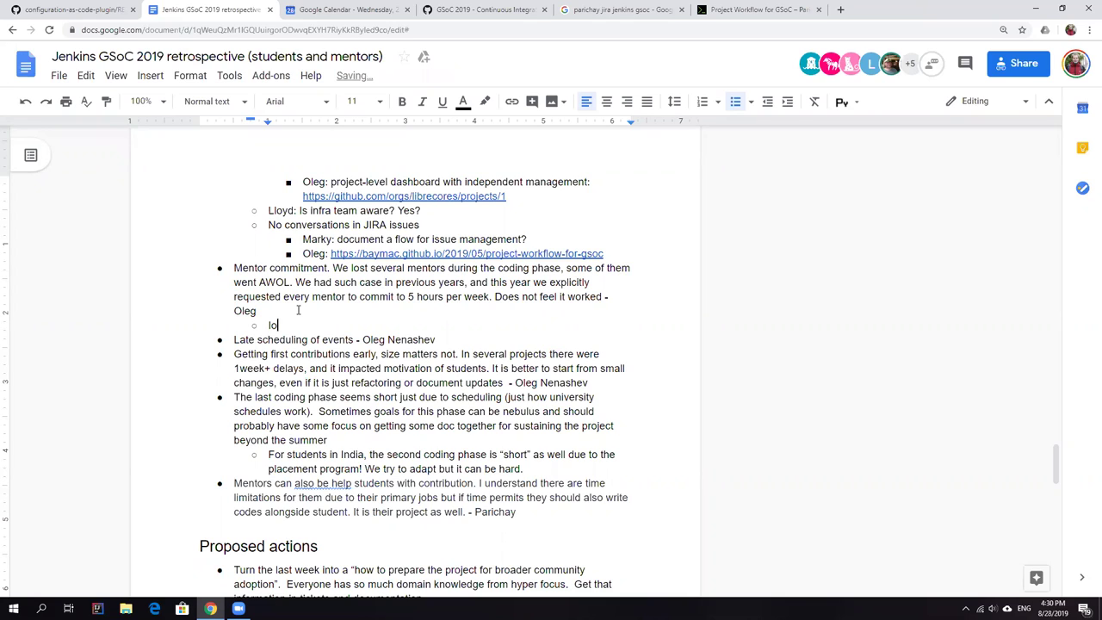
pyautogui.write('Ioannis:')
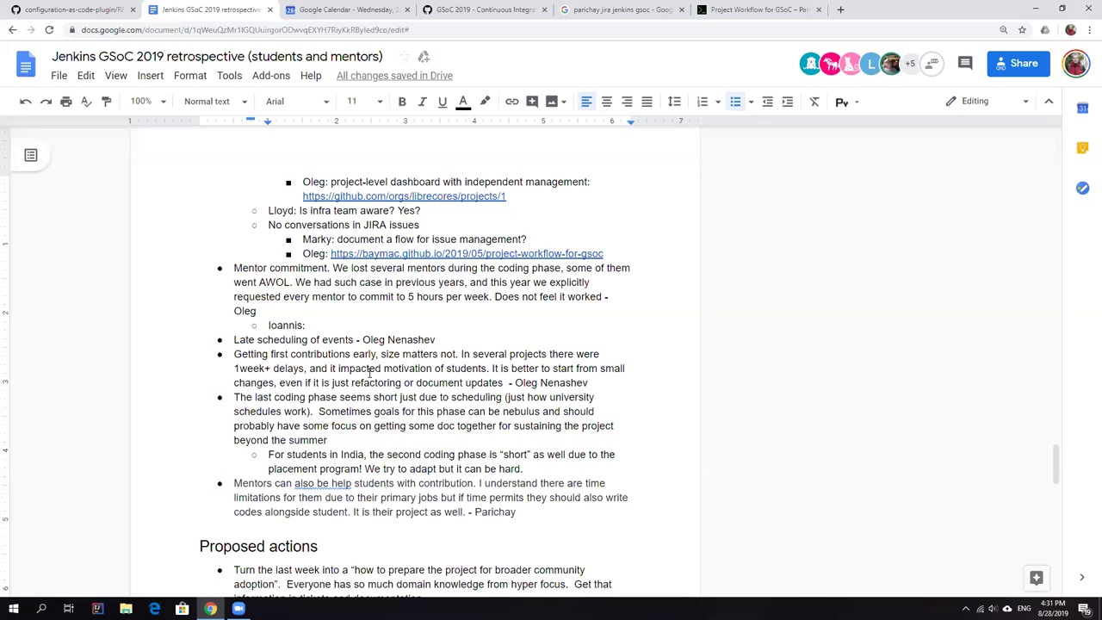
pyautogui.write('Did not realize')
pyautogui.rightClick(321, 483)
pyautogui.click(372, 379)
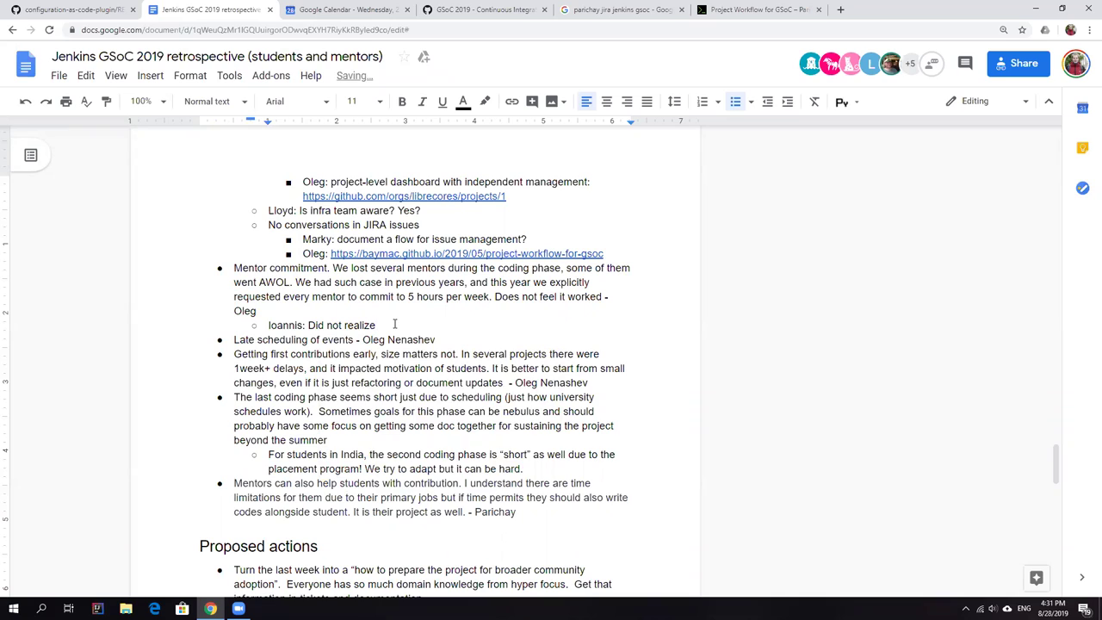
pyautogui.write('there is a way to keep contribut')
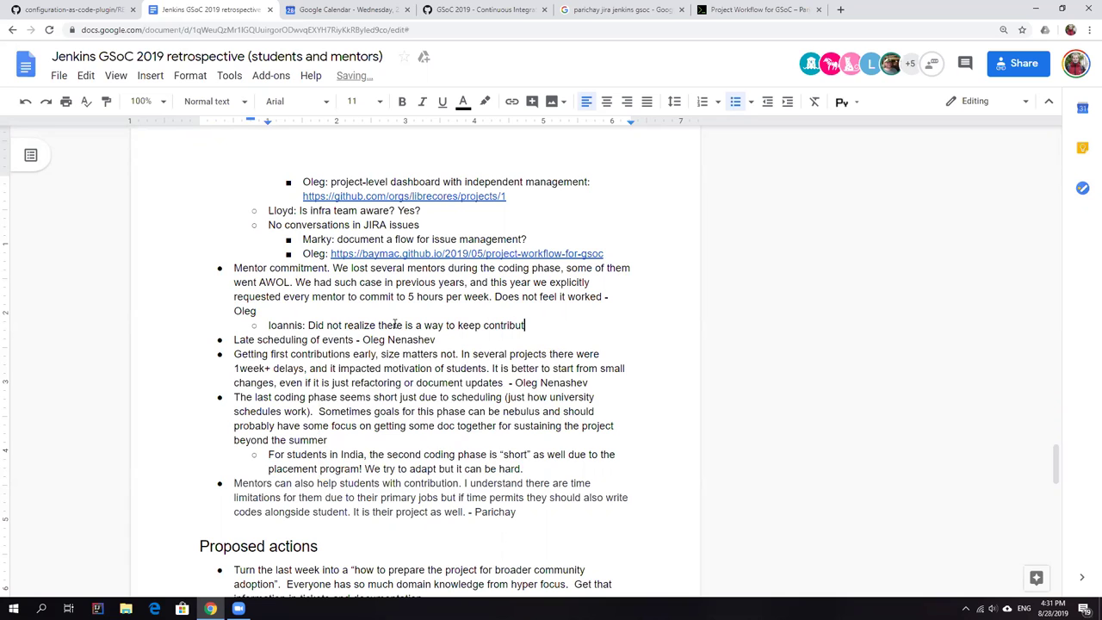
pyautogui.write('ing ')
pyautogui.write('in ot')
pyautogui.write('her ')
pyautogui.write('ecys')
pyautogui.write('ts')
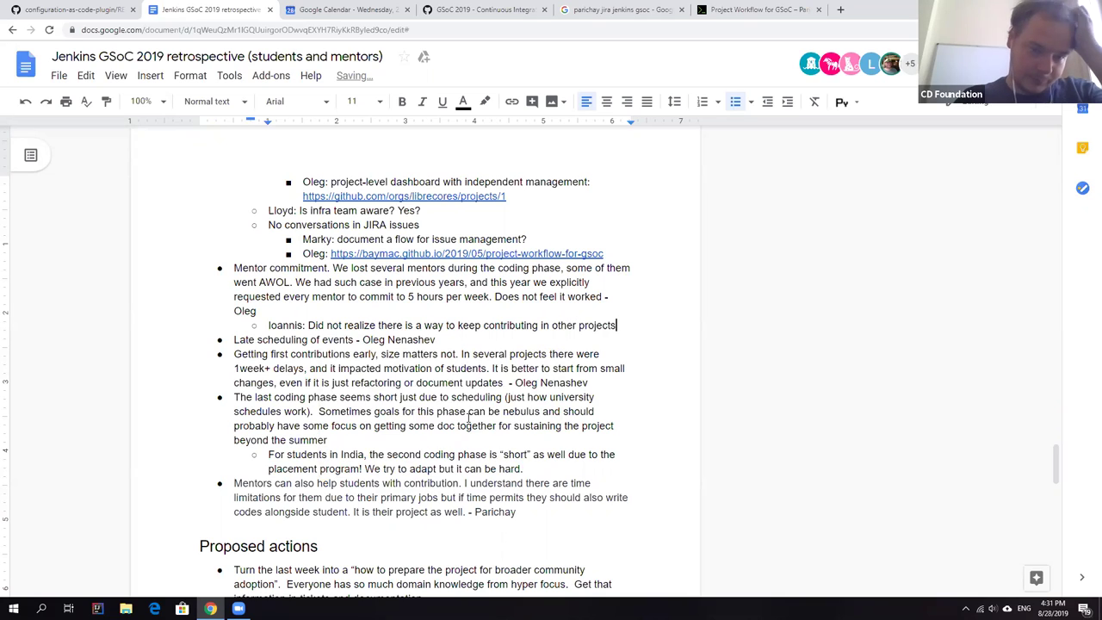
pyautogui.scroll(2, 508, 430)
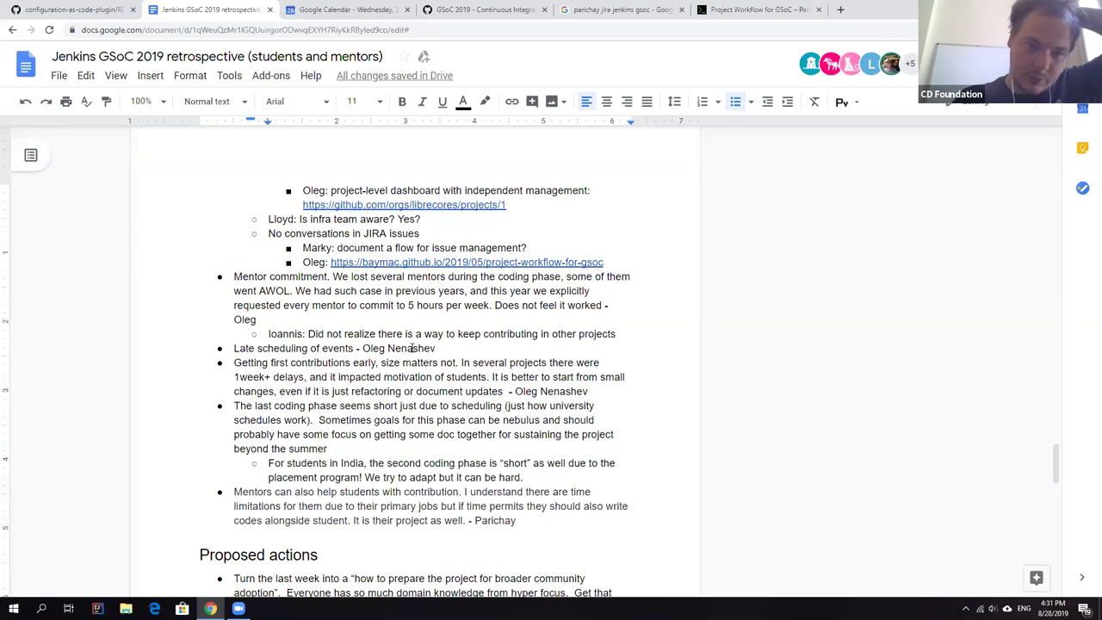
pyautogui.scroll(4, 507, 431)
pyautogui.scroll(4, 507, 430)
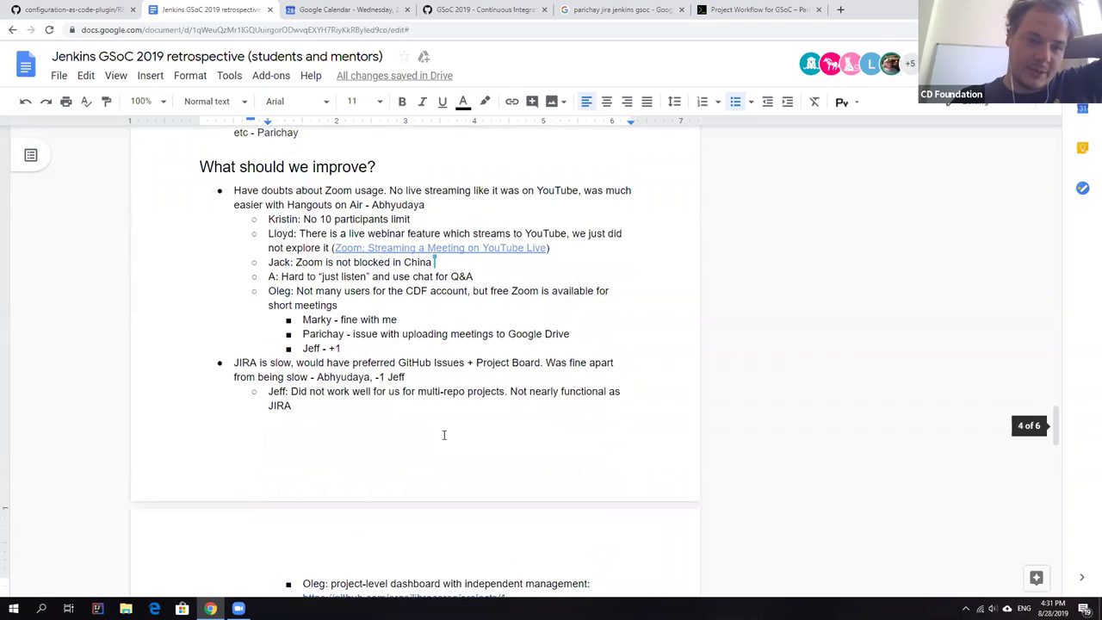
pyautogui.scroll(4, 507, 430)
pyautogui.scroll(4, 507, 431)
pyautogui.scroll(3, 425, 434)
pyautogui.scroll(4, 424, 434)
pyautogui.scroll(4, 425, 434)
pyautogui.scroll(3, 425, 434)
pyautogui.scroll(2, 425, 434)
pyautogui.scroll(2, 376, 398)
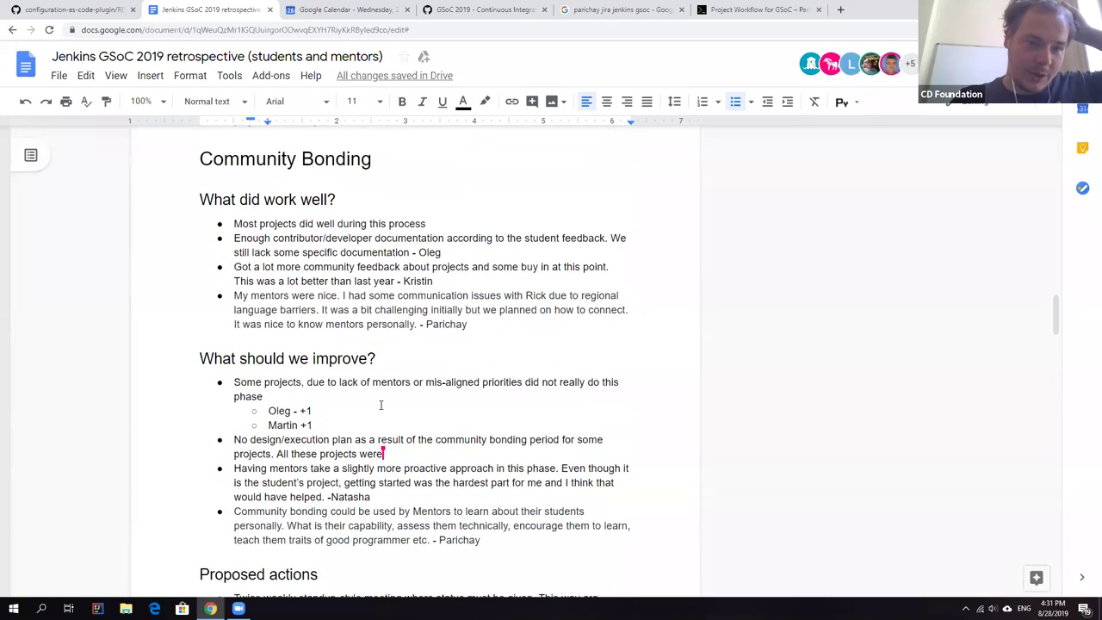
pyautogui.scroll(1, 328, 332)
pyautogui.scroll(2, 310, 334)
pyautogui.scroll(3, 306, 336)
pyautogui.scroll(2, 302, 336)
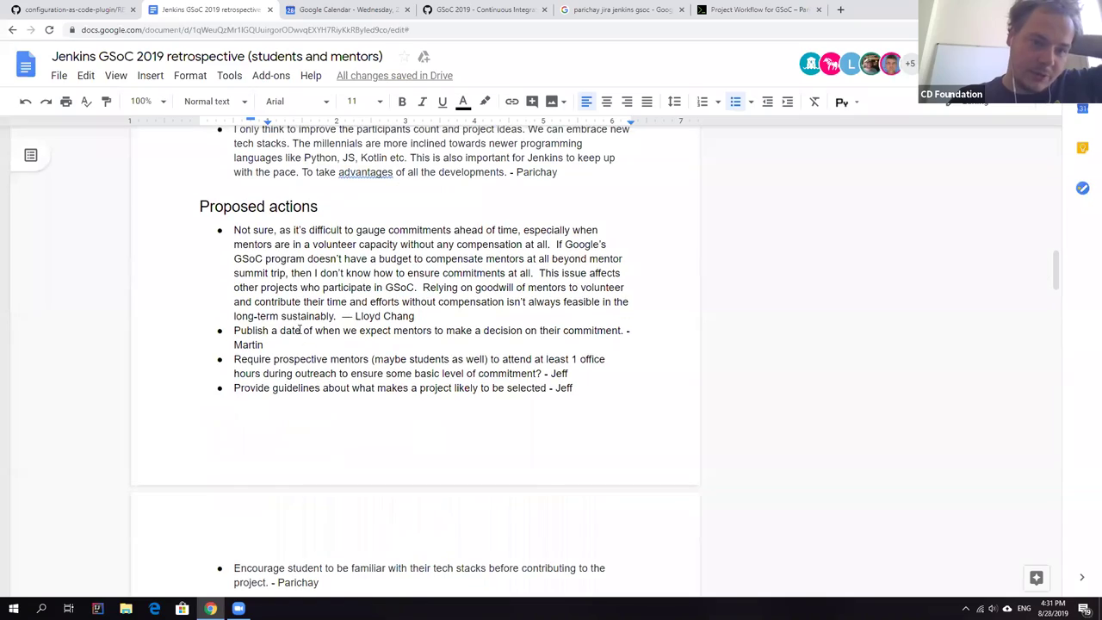
pyautogui.scroll(5, 299, 330)
pyautogui.scroll(3, 299, 330)
pyautogui.scroll(3, 300, 330)
pyautogui.scroll(5, 299, 330)
pyautogui.scroll(-6, 299, 329)
pyautogui.scroll(-3, 299, 336)
pyautogui.scroll(-5, 345, 345)
pyautogui.scroll(-3, 425, 349)
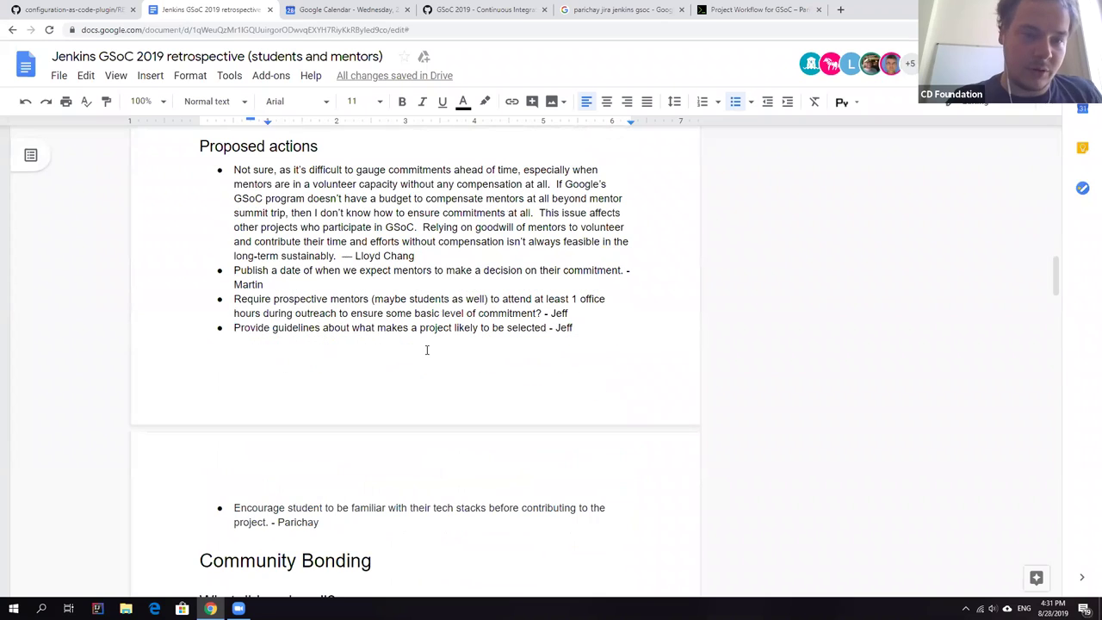
# Start a new bullet below Parichay's tech-stack point reading 'Plan B for not accepted project'
pyautogui.click(333, 521)
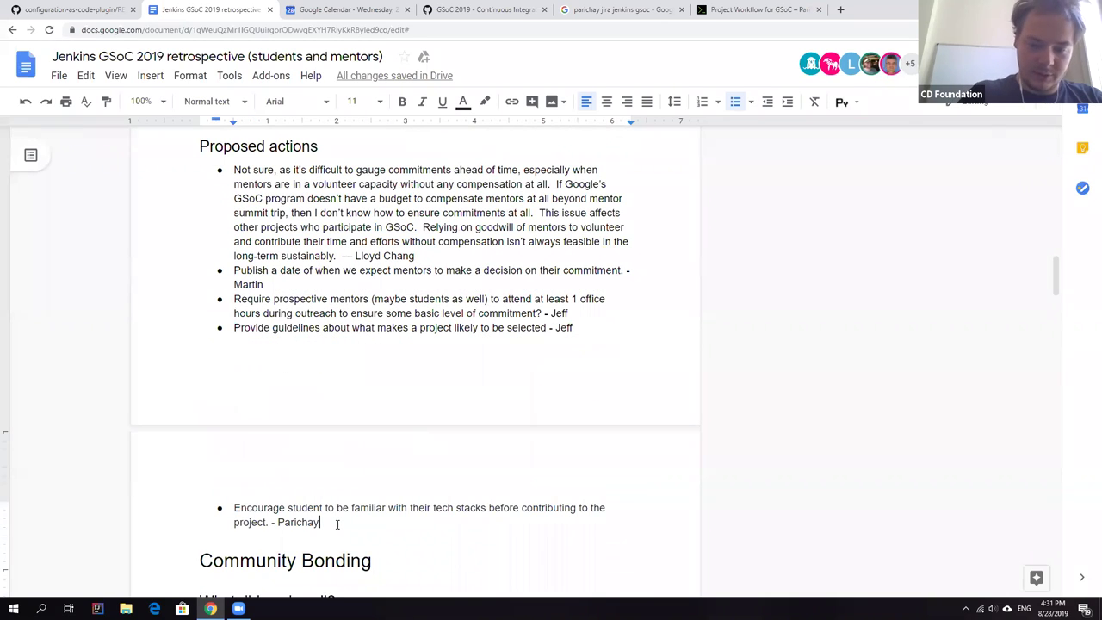
pyautogui.press('Return')
pyautogui.write('Pla')
pyautogui.write('B for not accepted project')
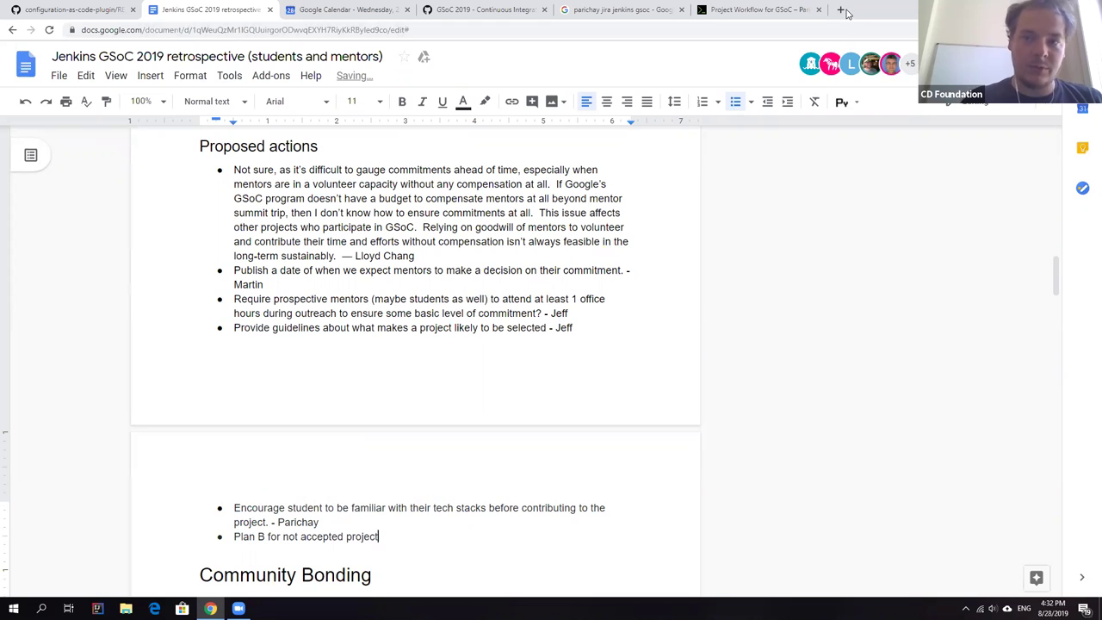
# In a new tab, load the people.communitybridge.org Jenkins mentorship project page
pyautogui.click(841, 10)
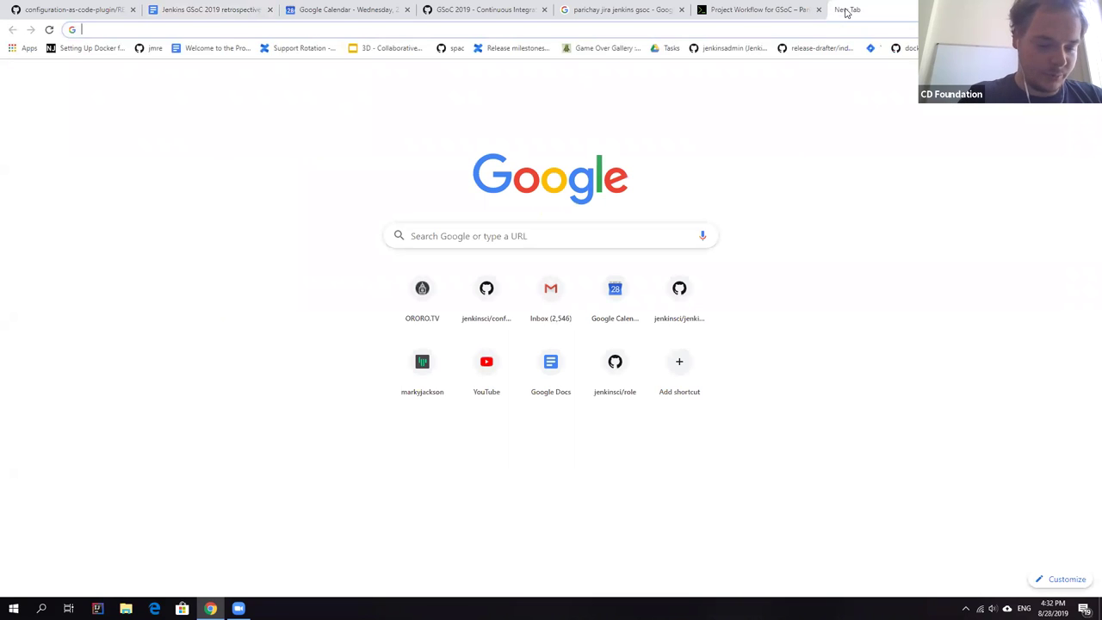
pyautogui.write('commu')
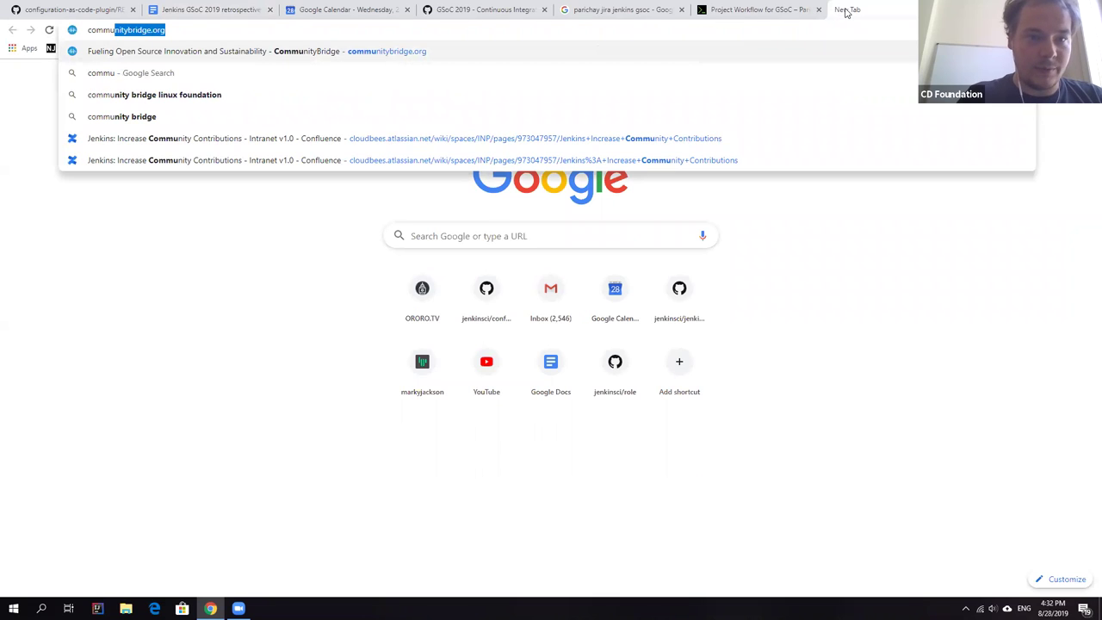
pyautogui.press('Right')
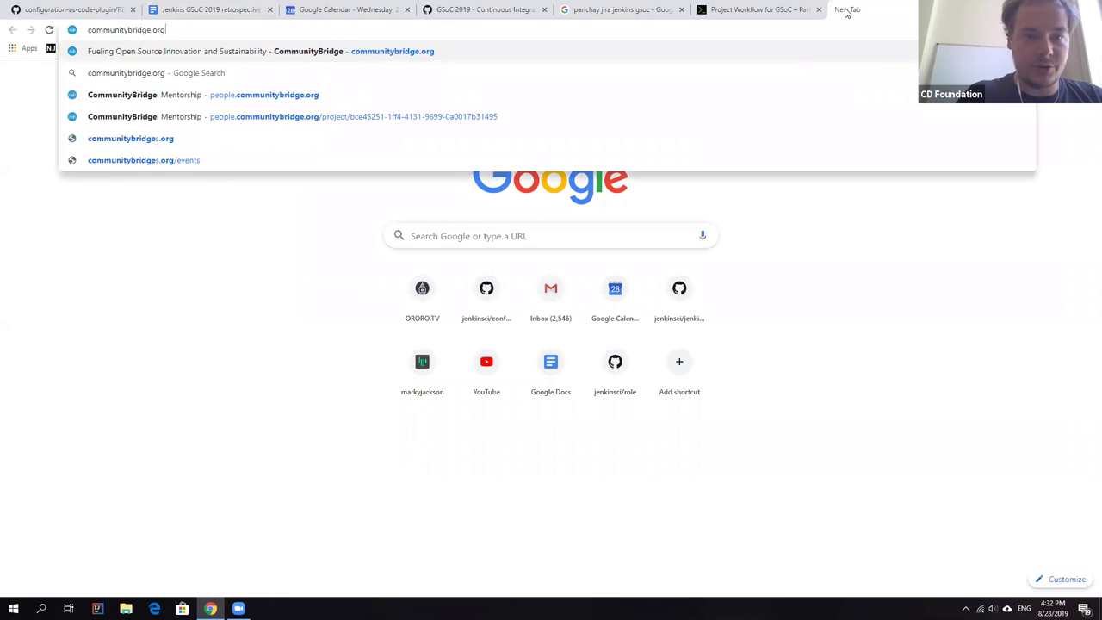
pyautogui.press('Down')
pyautogui.press('Down')
pyautogui.press('Down')
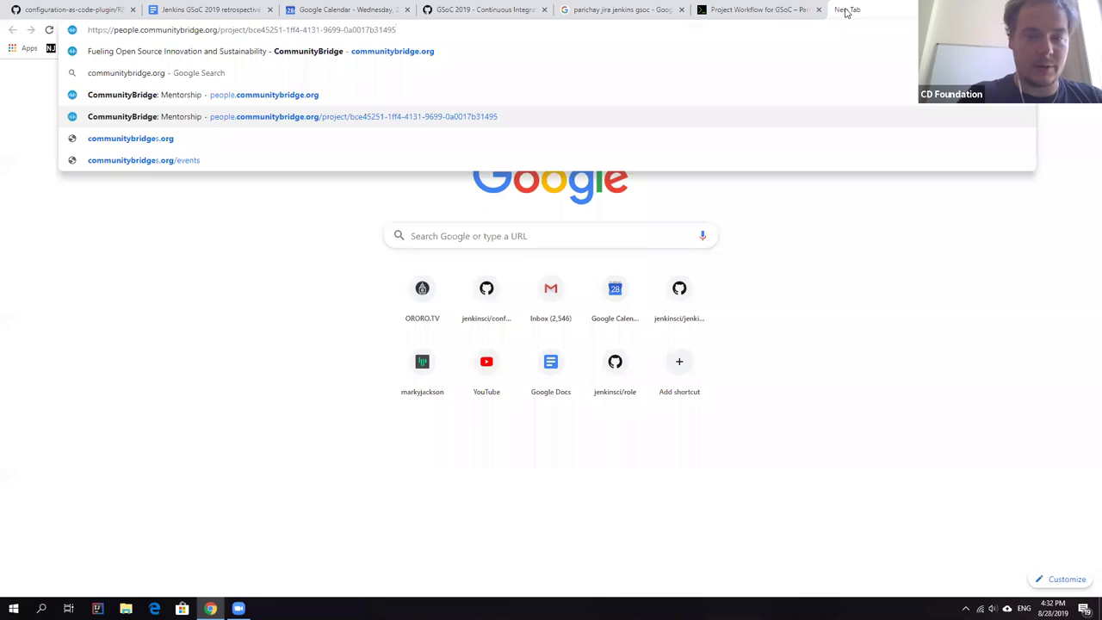
pyautogui.press('Return')
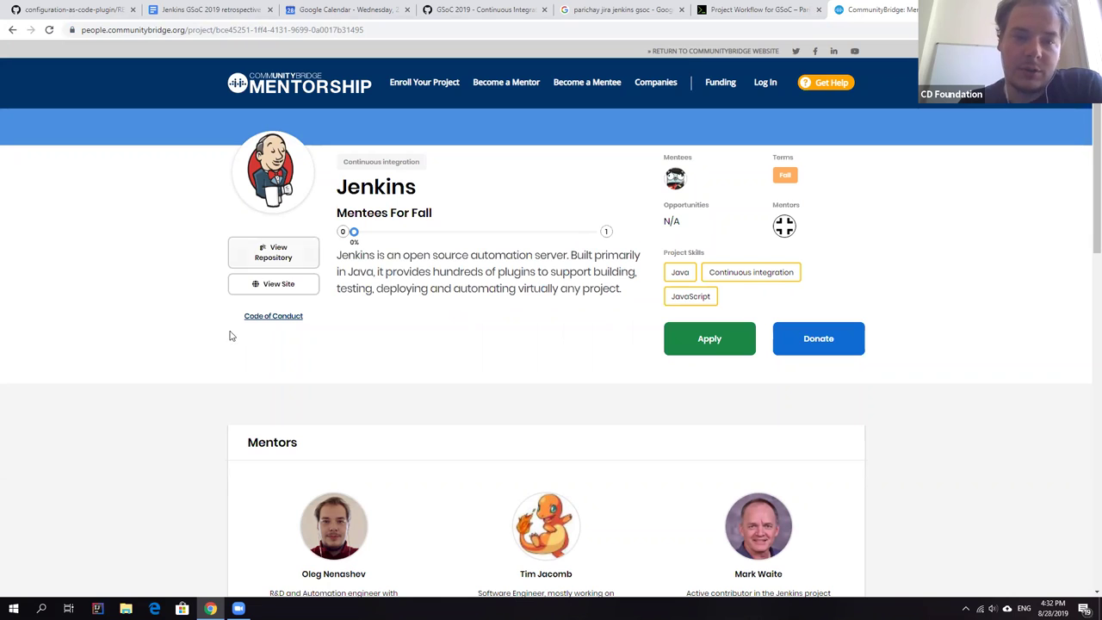
pyautogui.scroll(-3, 534, 330)
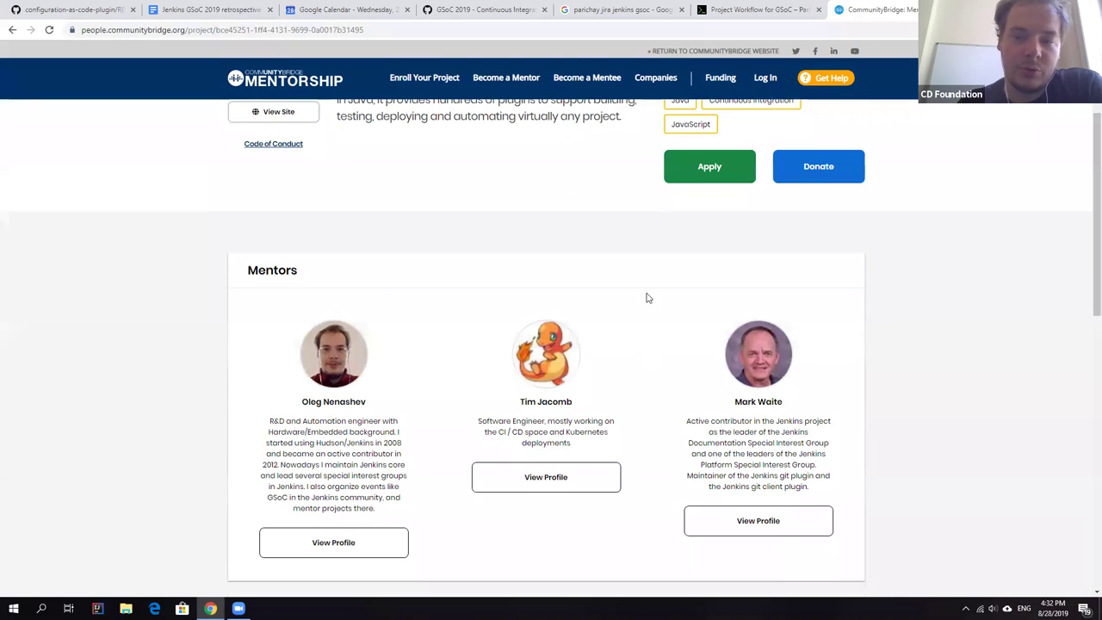
pyautogui.scroll(3, 525, 284)
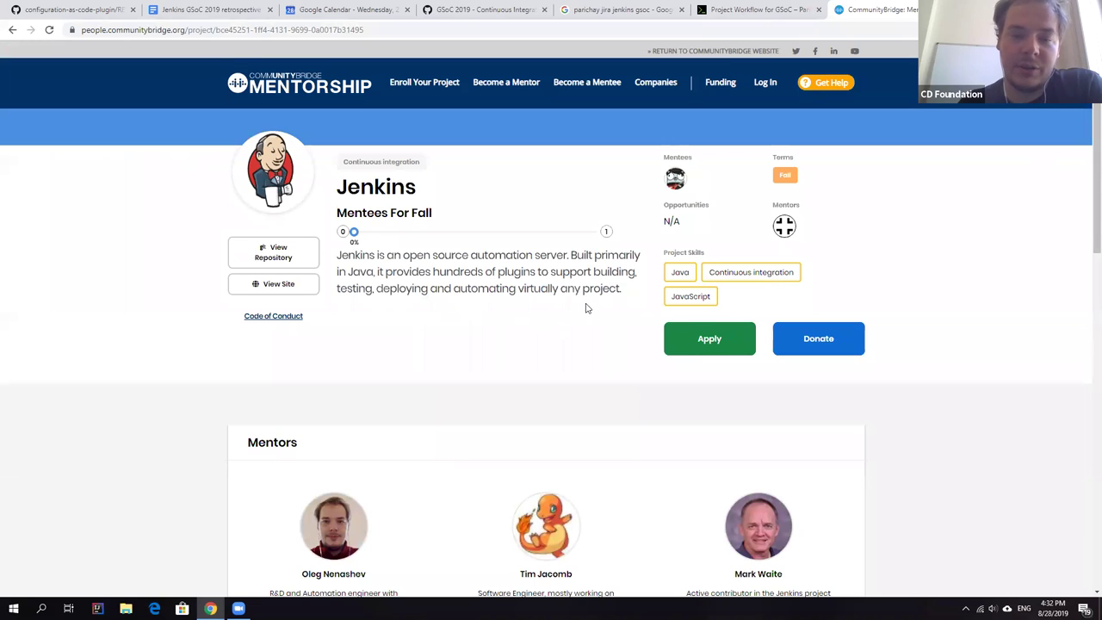
pyautogui.scroll(-4, 568, 306)
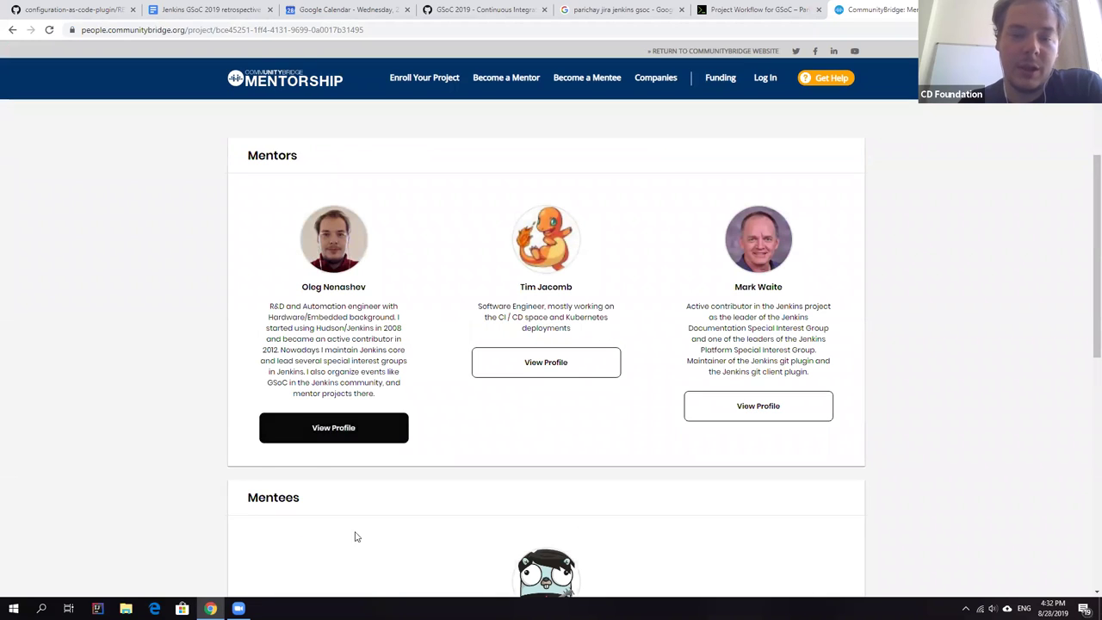
pyautogui.scroll(-2, 345, 487)
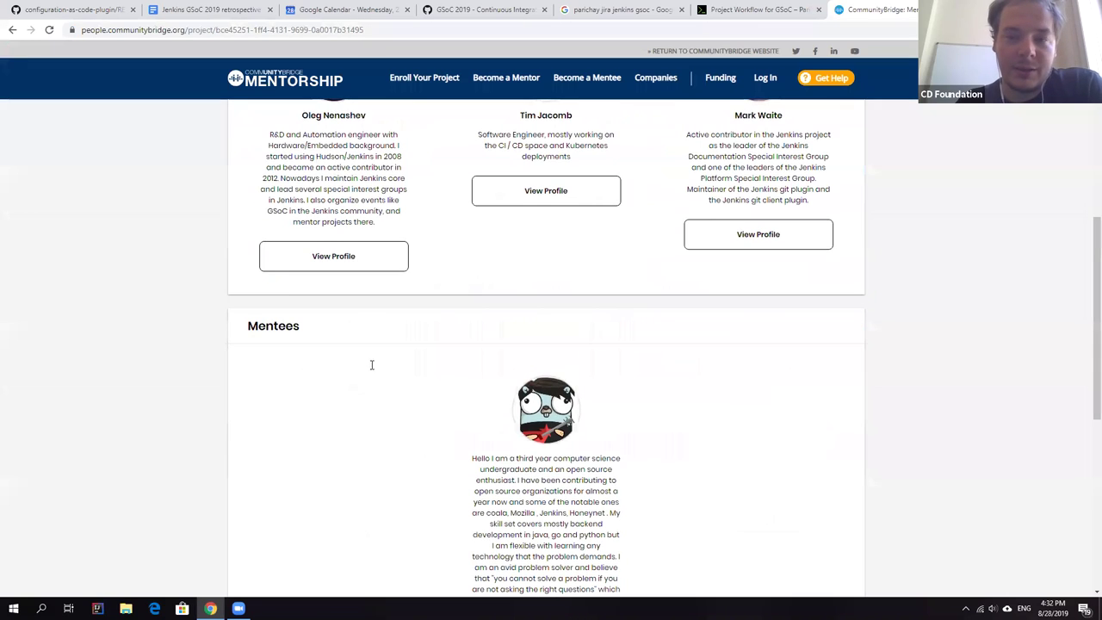
pyautogui.scroll(4, 377, 340)
pyautogui.scroll(3, 278, 291)
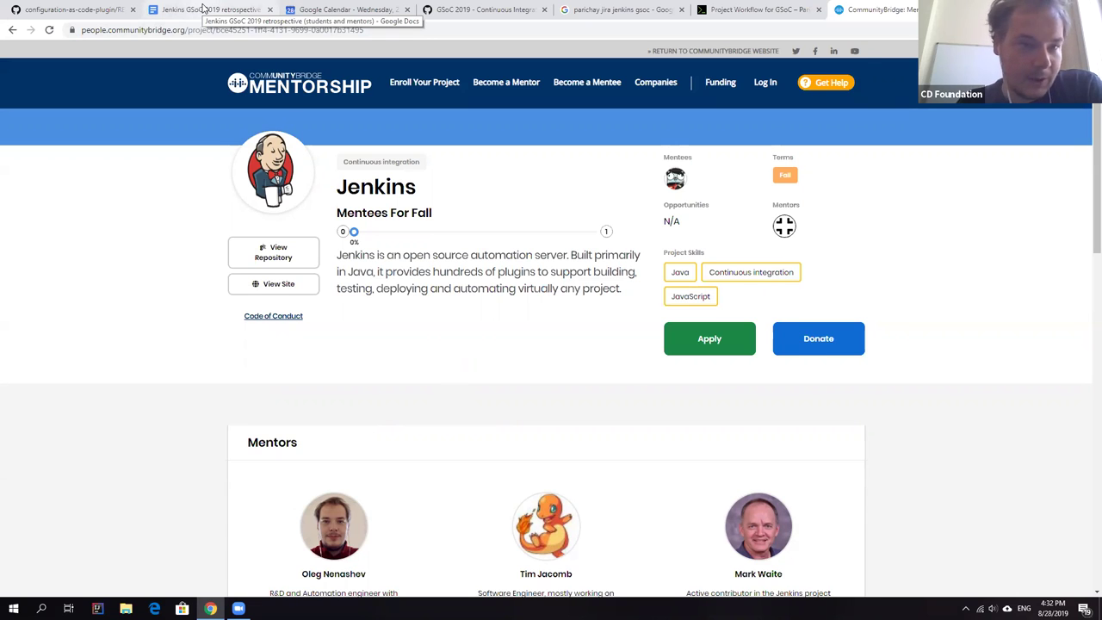
# Edit the Plan B bullet to read 'Plan B for not accepted project: Community Bridge - Oleg'
pyautogui.click(203, 9)
pyautogui.scroll(-5, 387, 362)
pyautogui.click(401, 307)
pyautogui.write('- Oleg')
pyautogui.press('Return')
pyautogui.press('Tab')
pyautogui.press('BackSpace')
pyautogui.press('BackSpace')
pyautogui.press('BackSpace')
pyautogui.click(379, 307)
pyautogui.write('; Community Bridge')
pyautogui.click(382, 306)
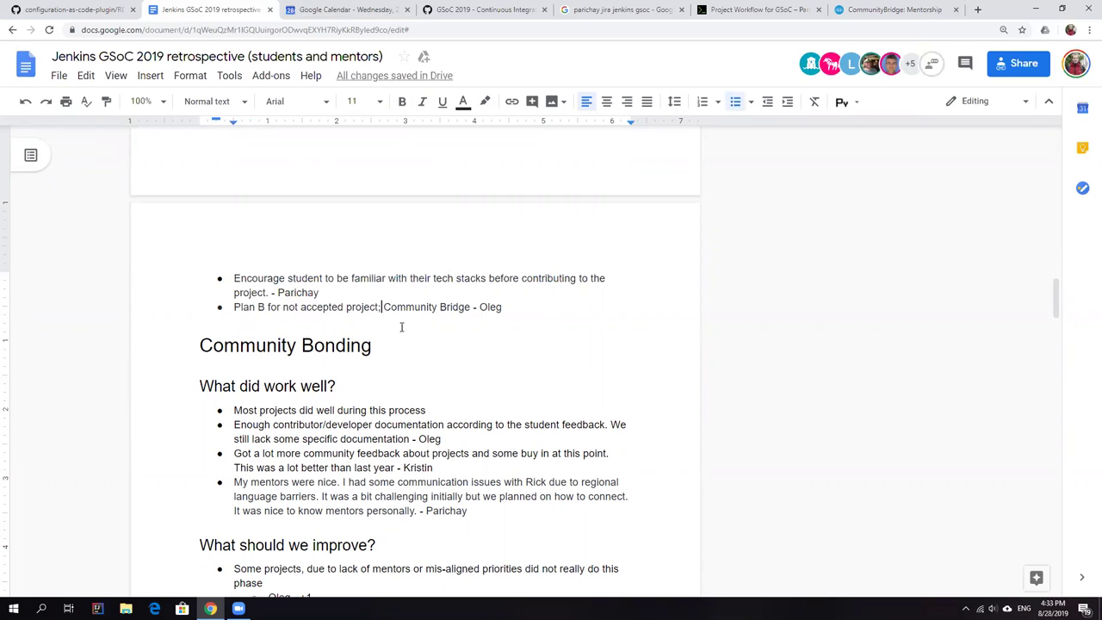
pyautogui.press('BackSpace')
pyautogui.write(':')
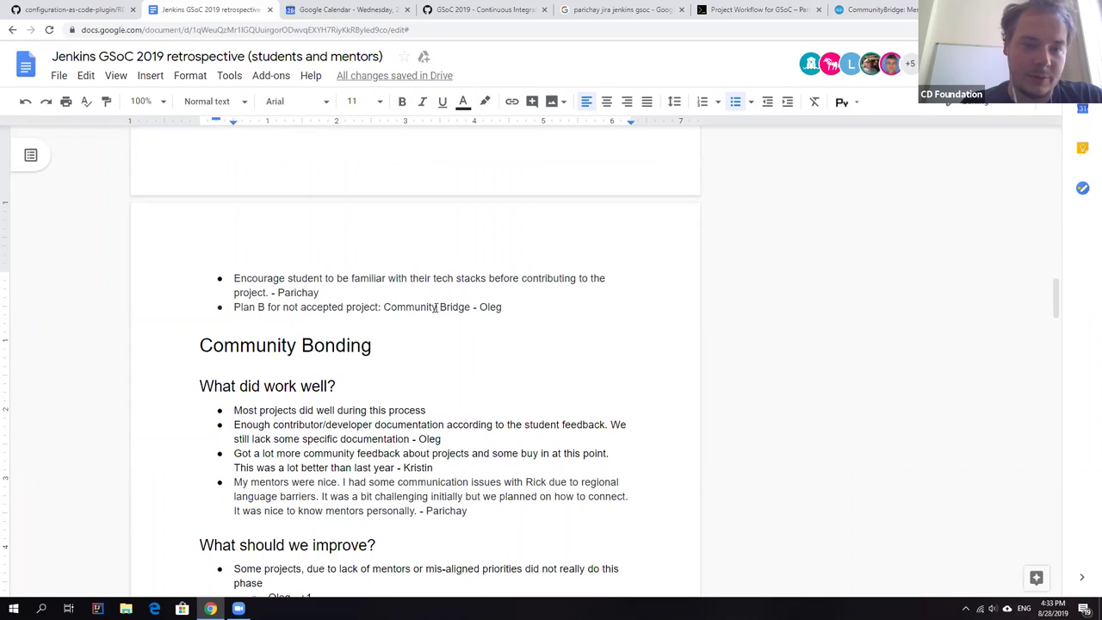
pyautogui.scroll(-1, 387, 328)
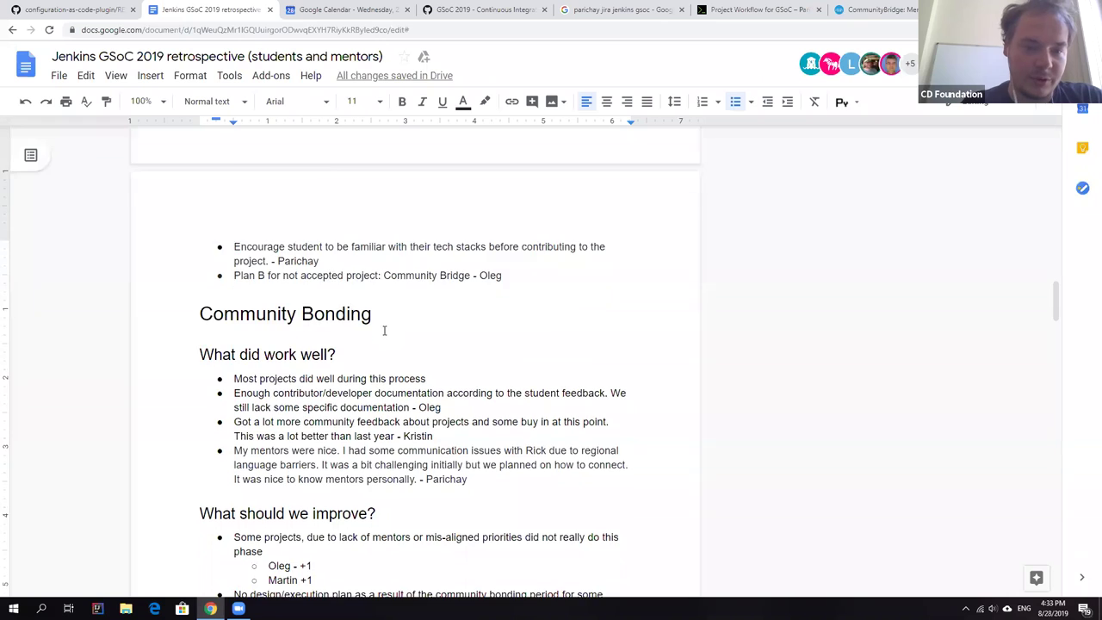
pyautogui.scroll(-4, 313, 366)
pyautogui.scroll(-1, 313, 366)
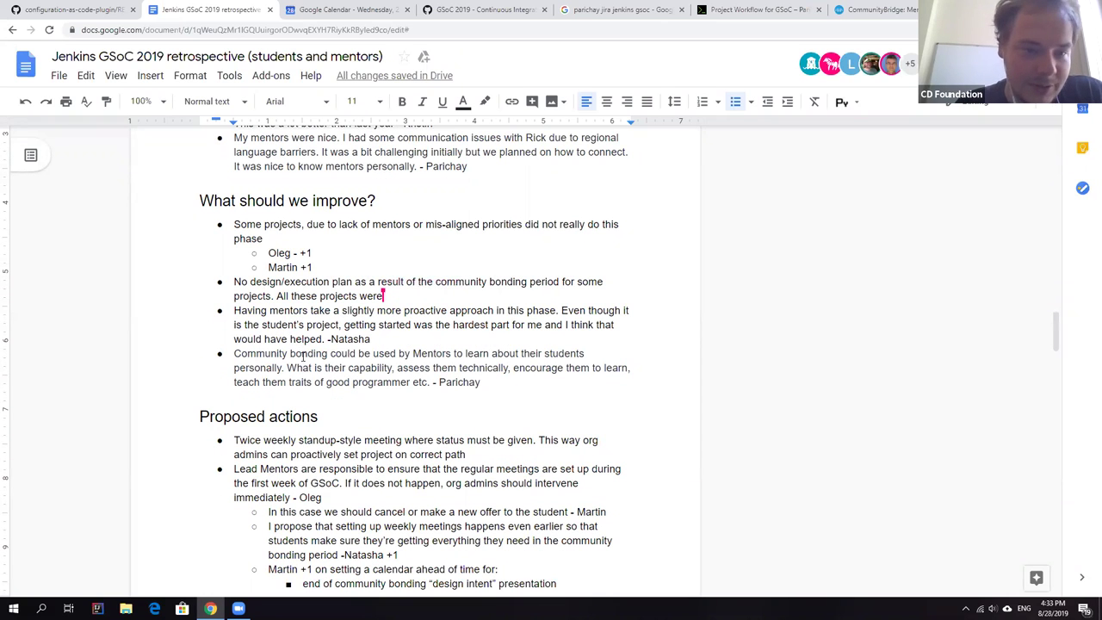
pyautogui.scroll(-2, 363, 321)
pyautogui.scroll(-1, 363, 321)
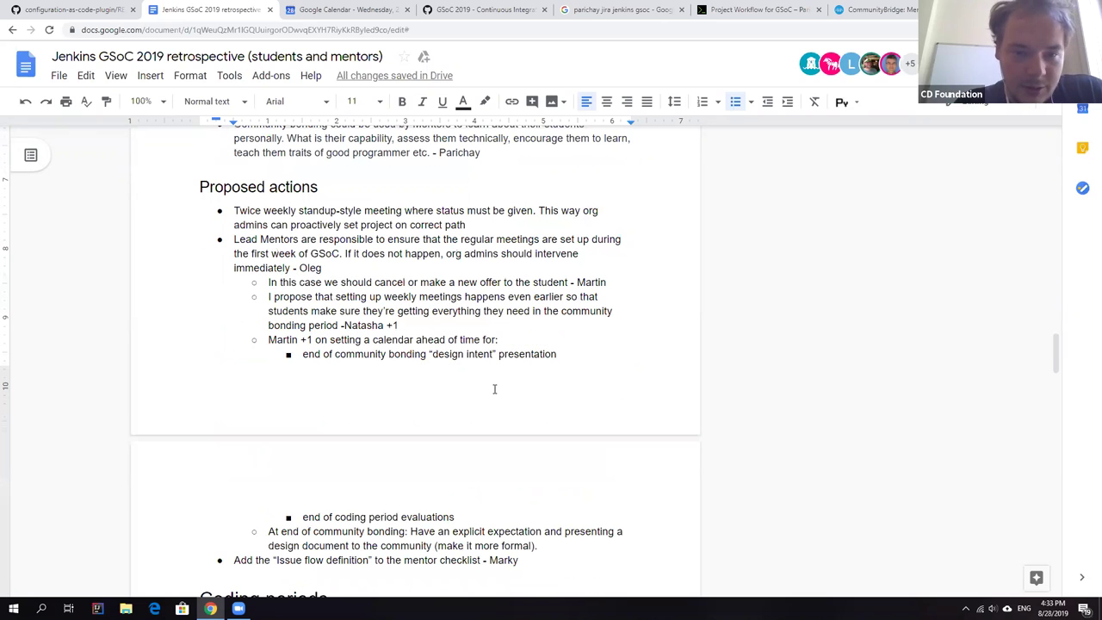
pyautogui.scroll(-2, 357, 318)
pyautogui.scroll(-1, 357, 318)
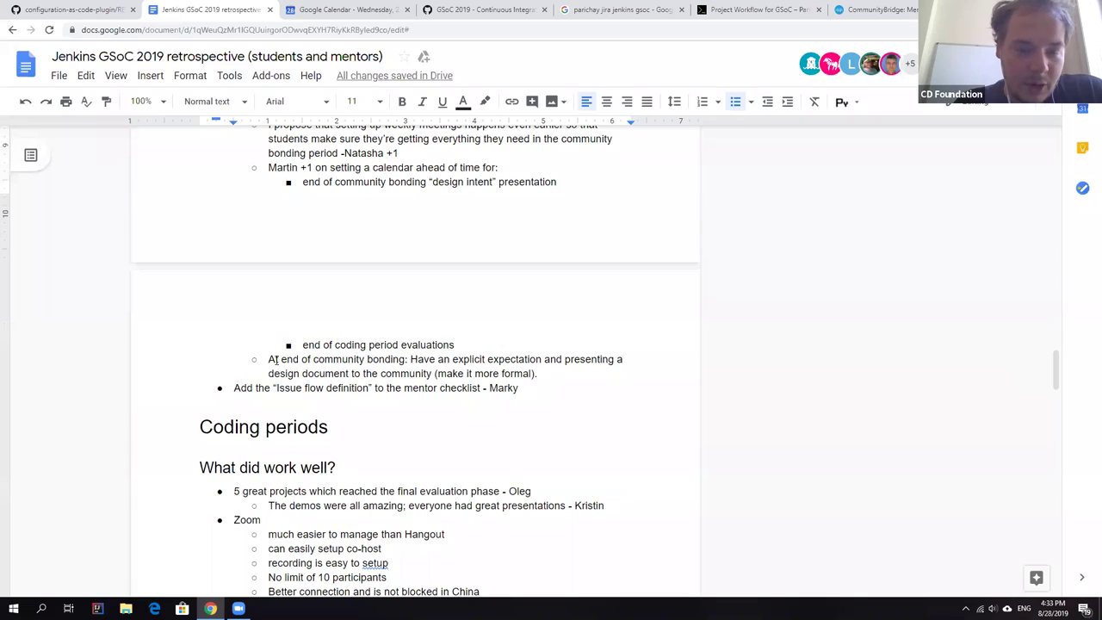
pyautogui.scroll(2, 286, 383)
pyautogui.scroll(3, 287, 383)
pyautogui.scroll(4, 287, 383)
pyautogui.scroll(3, 345, 362)
pyautogui.scroll(3, 372, 354)
pyautogui.scroll(4, 373, 353)
pyautogui.scroll(2, 362, 370)
pyautogui.scroll(-1, 362, 370)
pyautogui.scroll(-1, 356, 377)
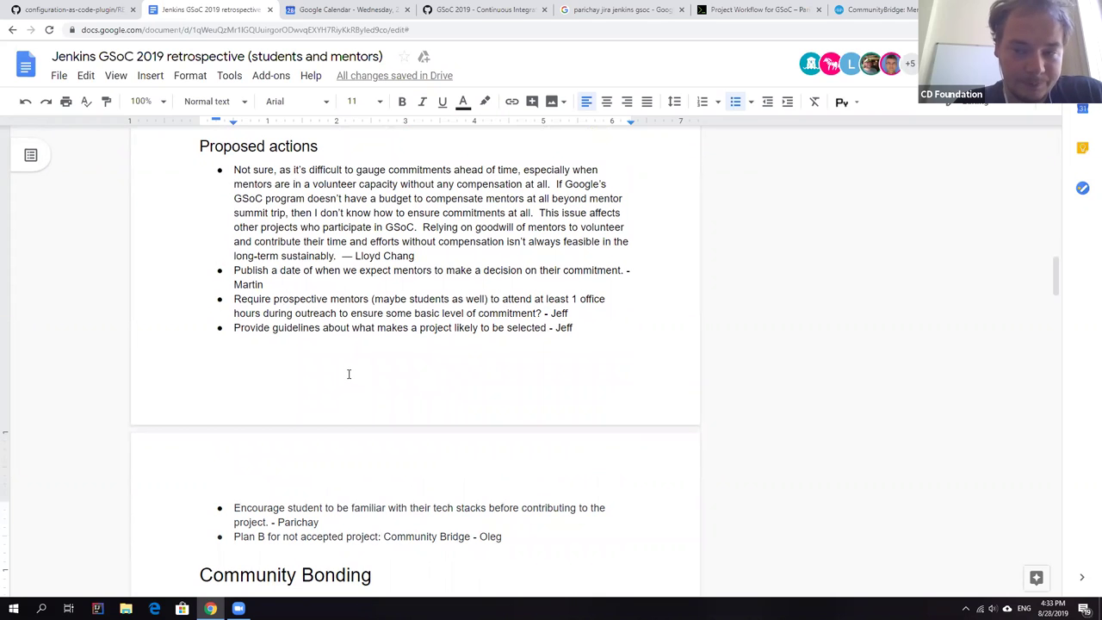
pyautogui.scroll(-1, 349, 374)
pyautogui.scroll(-1, 349, 374)
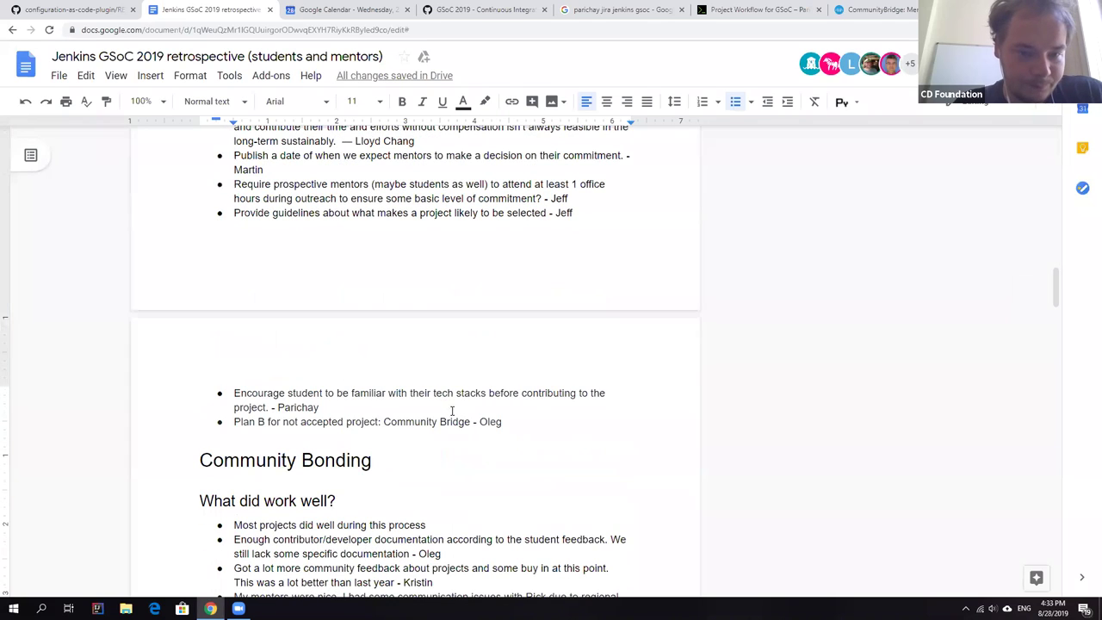
pyautogui.scroll(1, 427, 398)
pyautogui.scroll(2, 427, 397)
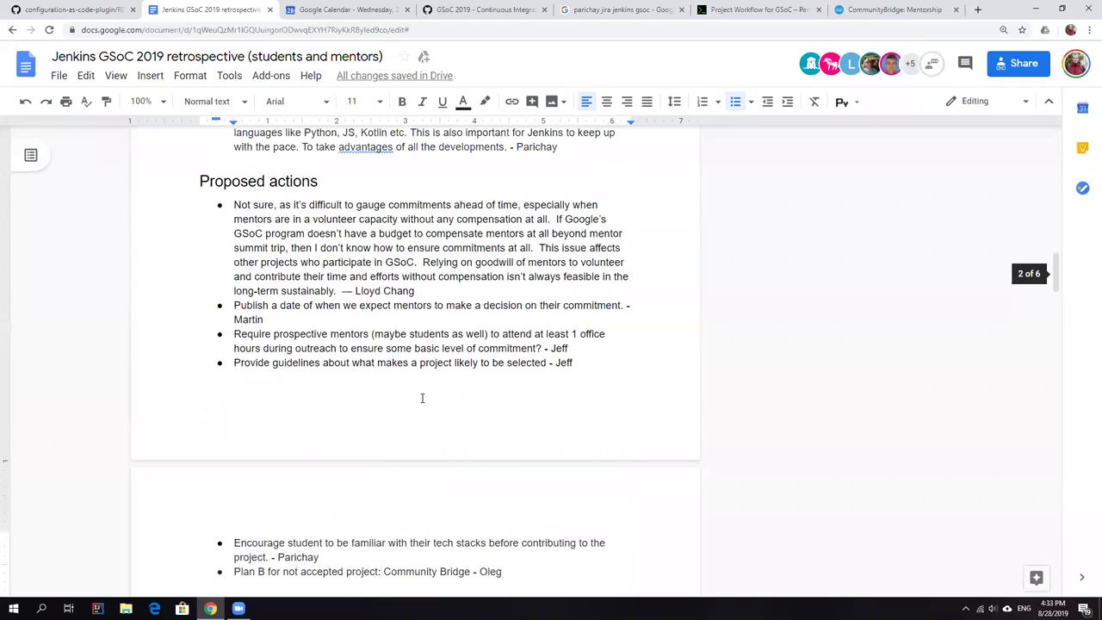
pyautogui.scroll(1, 427, 397)
pyautogui.scroll(1, 427, 398)
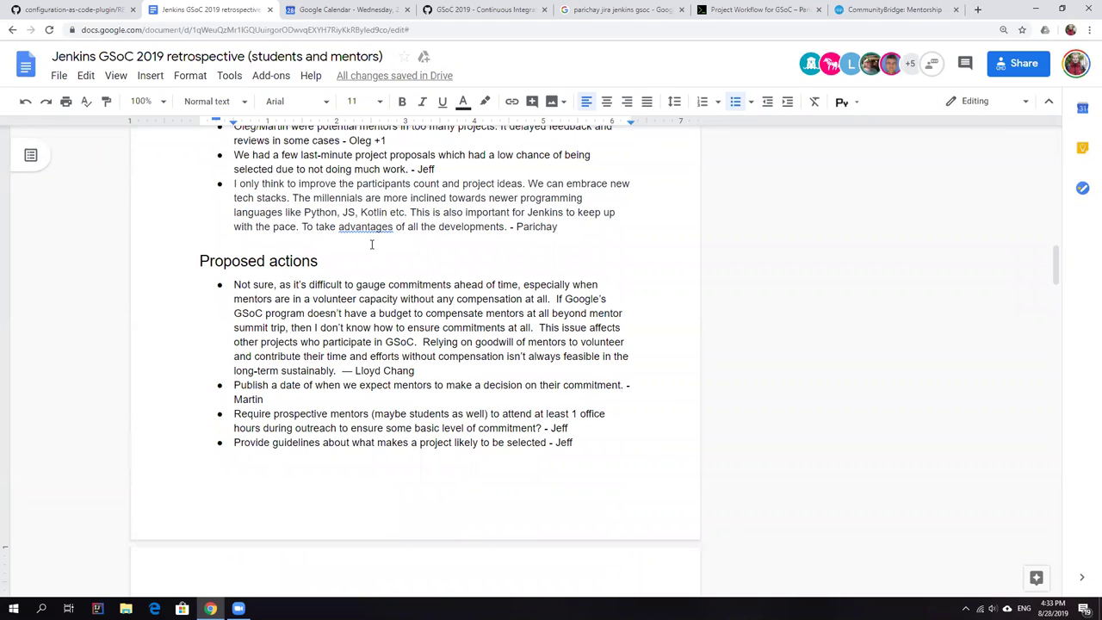
pyautogui.scroll(1, 433, 368)
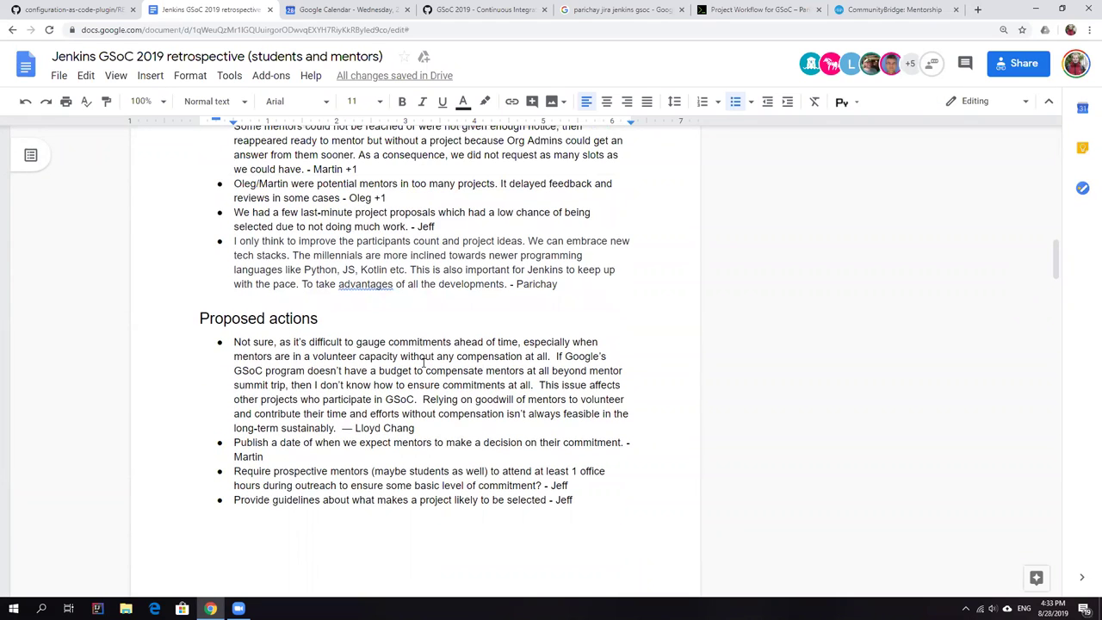
# Clear formatting and add bullet 'Early formation of mentor teams. Having backup mentors would be great - Ioannis'
pyautogui.tripleClick(235, 248)
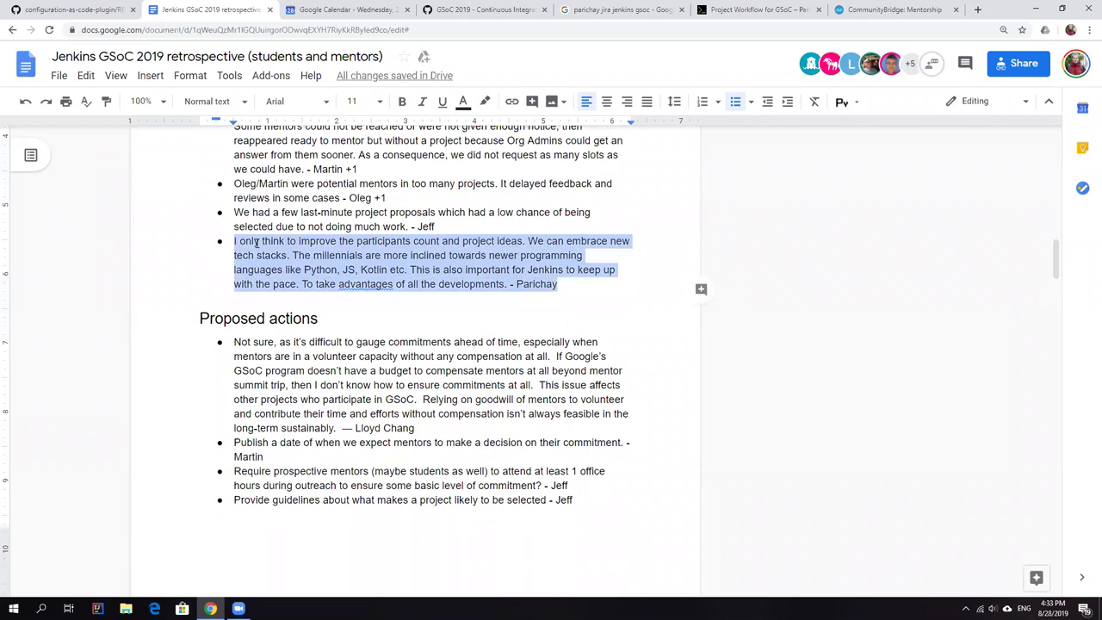
pyautogui.click(814, 101)
pyautogui.scroll(1, 367, 425)
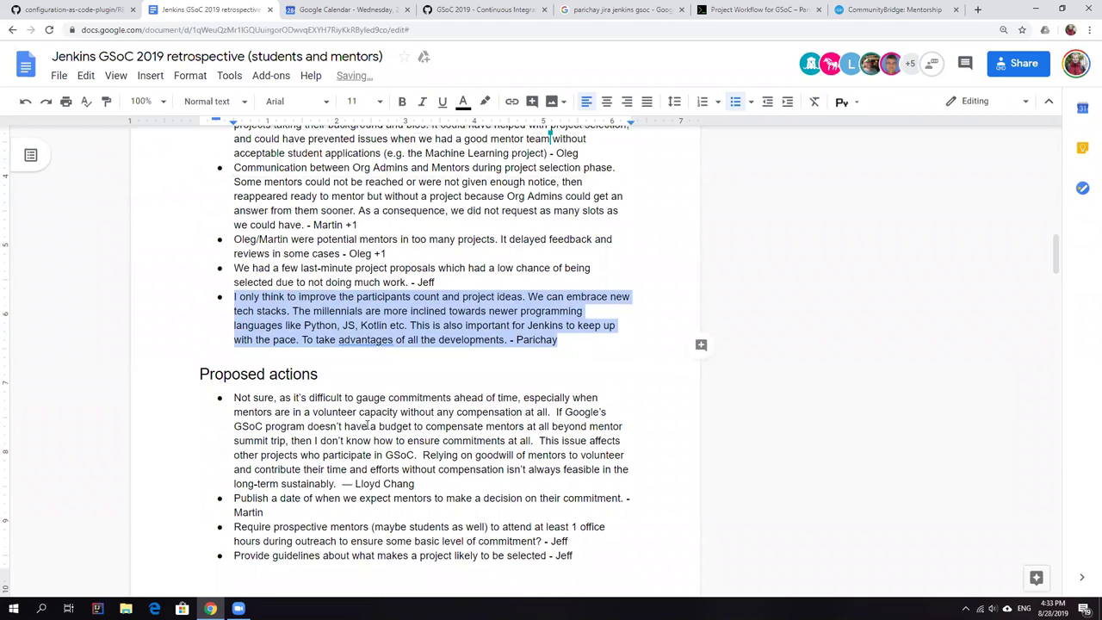
pyautogui.scroll(1, 367, 424)
pyautogui.scroll(2, 367, 425)
pyautogui.scroll(1, 366, 424)
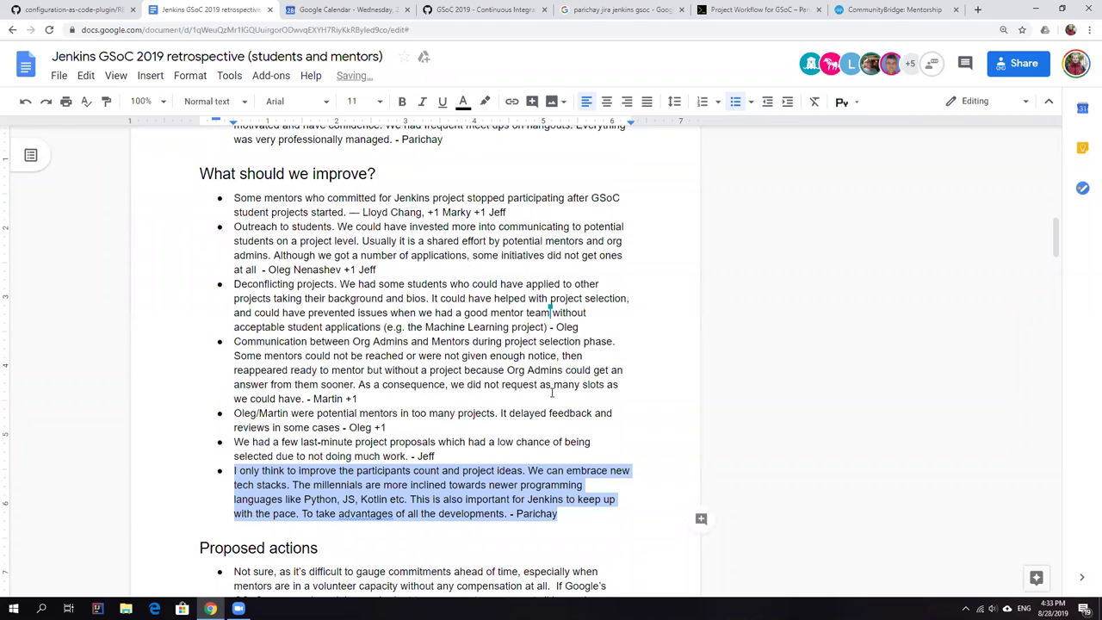
pyautogui.scroll(1, 367, 424)
pyautogui.scroll(-1, 568, 396)
pyautogui.click(567, 402)
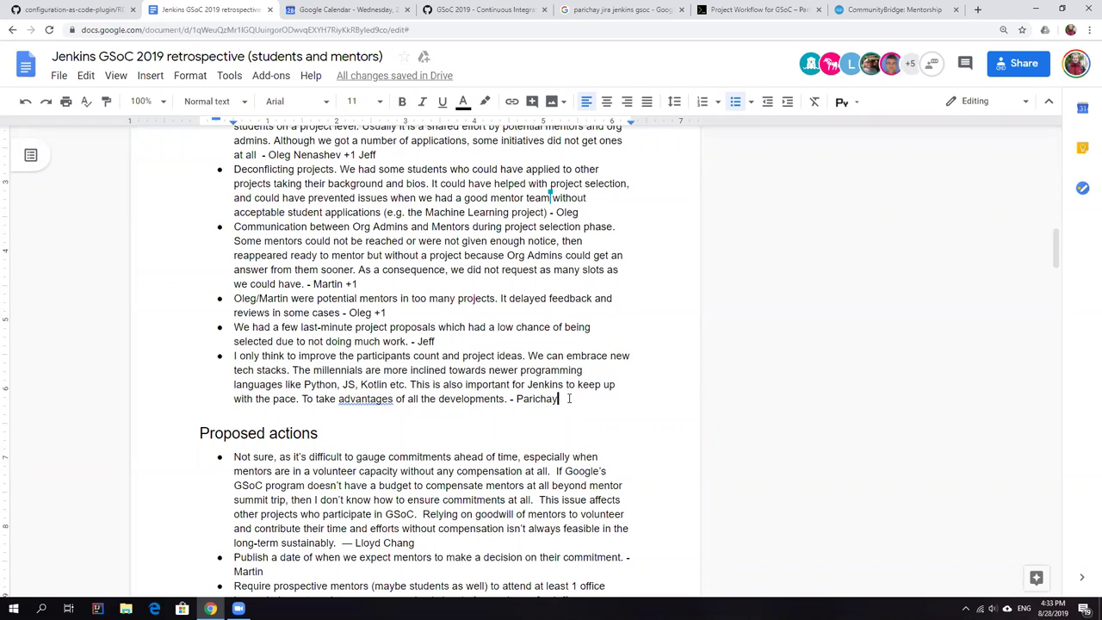
pyautogui.press('Return')
pyautogui.write('Early')
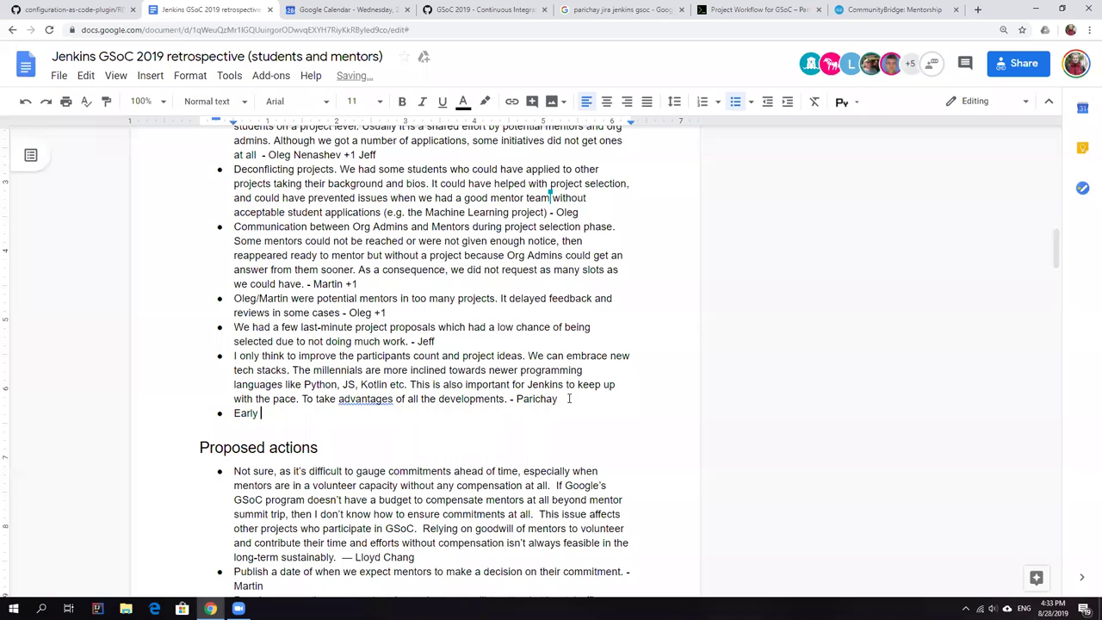
pyautogui.write('mat')
pyautogui.write('-')
pyautogui.write('of mentor ')
pyautogui.write('ms')
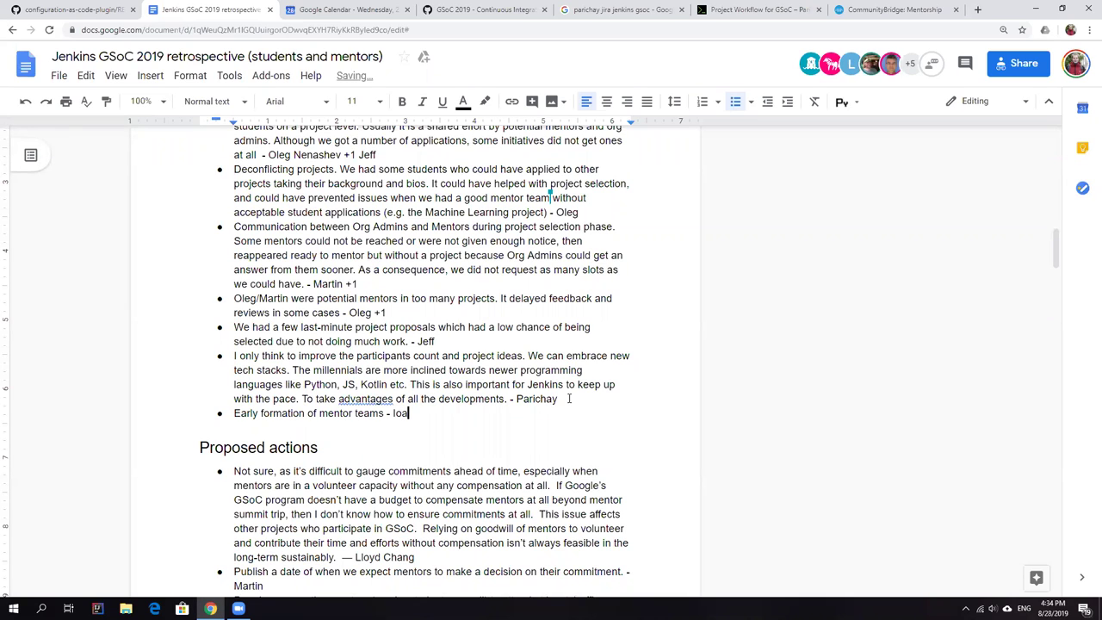
pyautogui.write('nnis')
pyautogui.hotkey('ctrl', 'shift', 'Left')
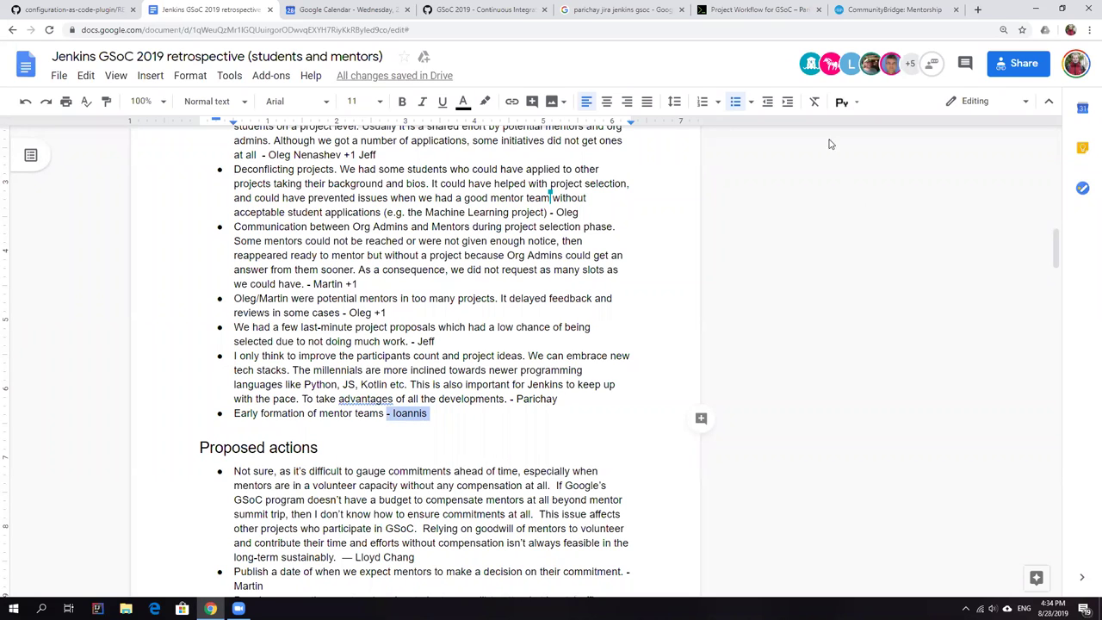
pyautogui.click(814, 101)
pyautogui.click(387, 414)
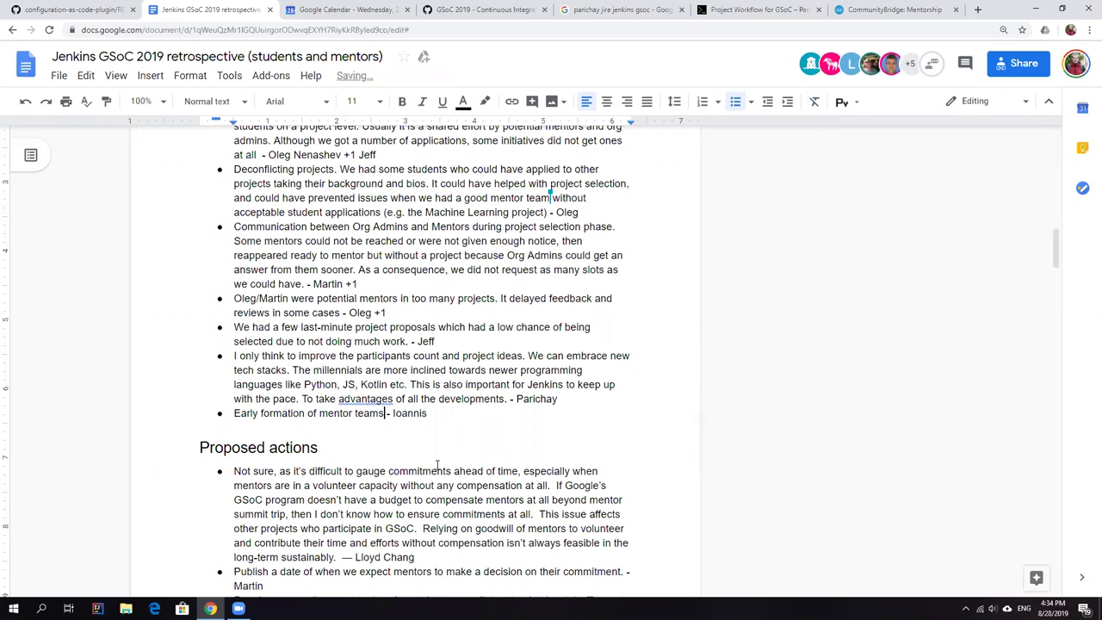
pyautogui.write('. N')
pyautogui.press('BackSpace')
pyautogui.write('Having backup mentors would be great')
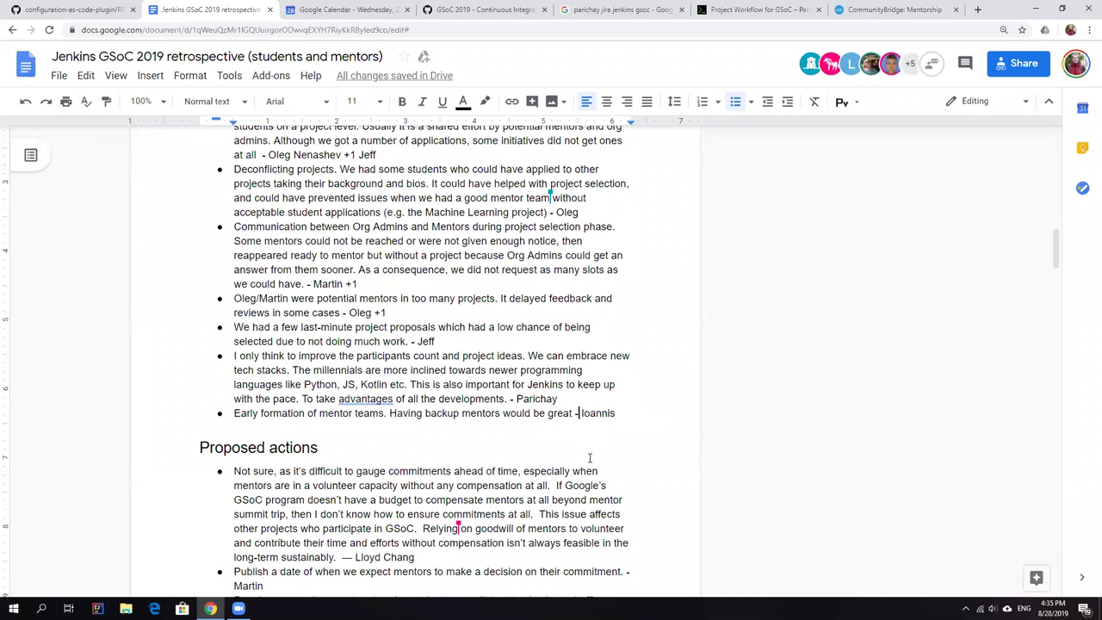
pyautogui.scroll(-1, 591, 459)
pyautogui.scroll(-1, 591, 463)
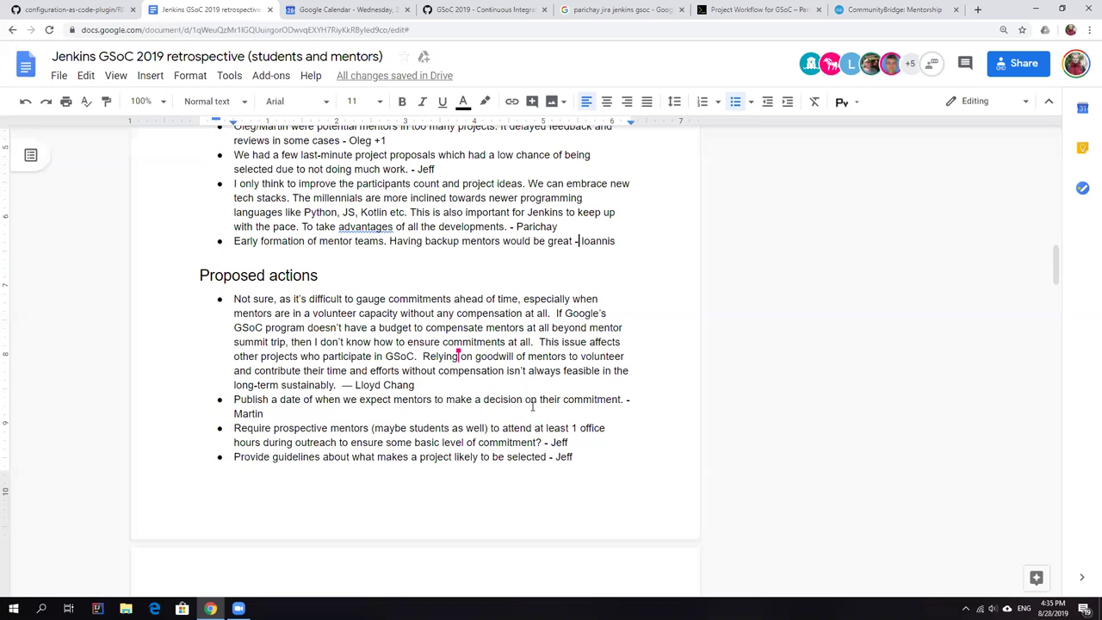
pyautogui.scroll(2, 514, 439)
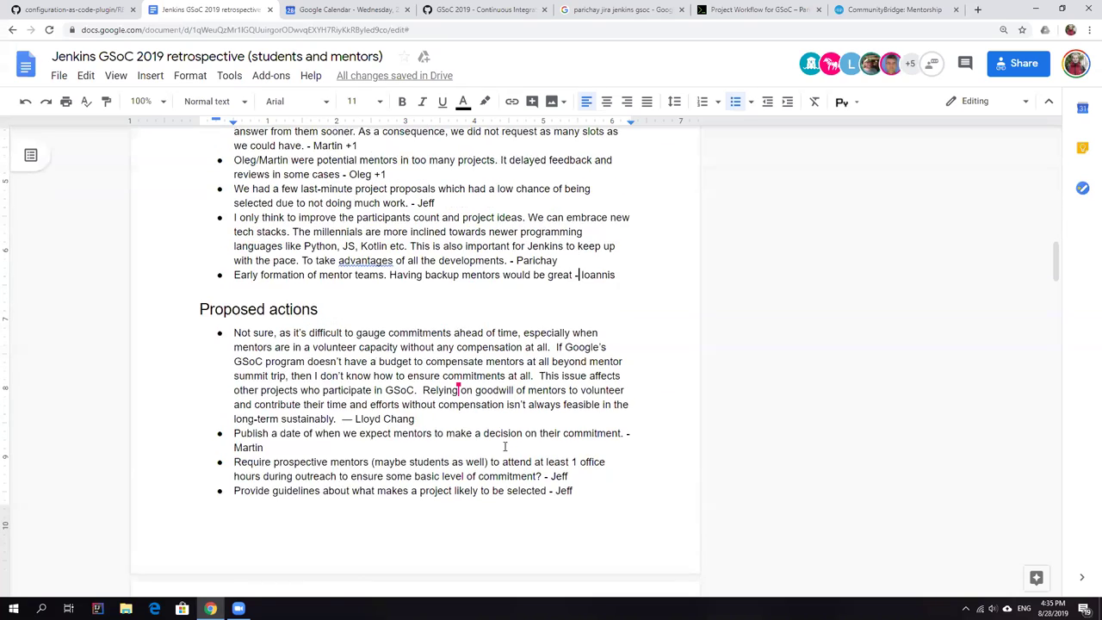
pyautogui.scroll(2, 514, 439)
pyautogui.scroll(-5, 493, 455)
pyautogui.scroll(-5, 482, 456)
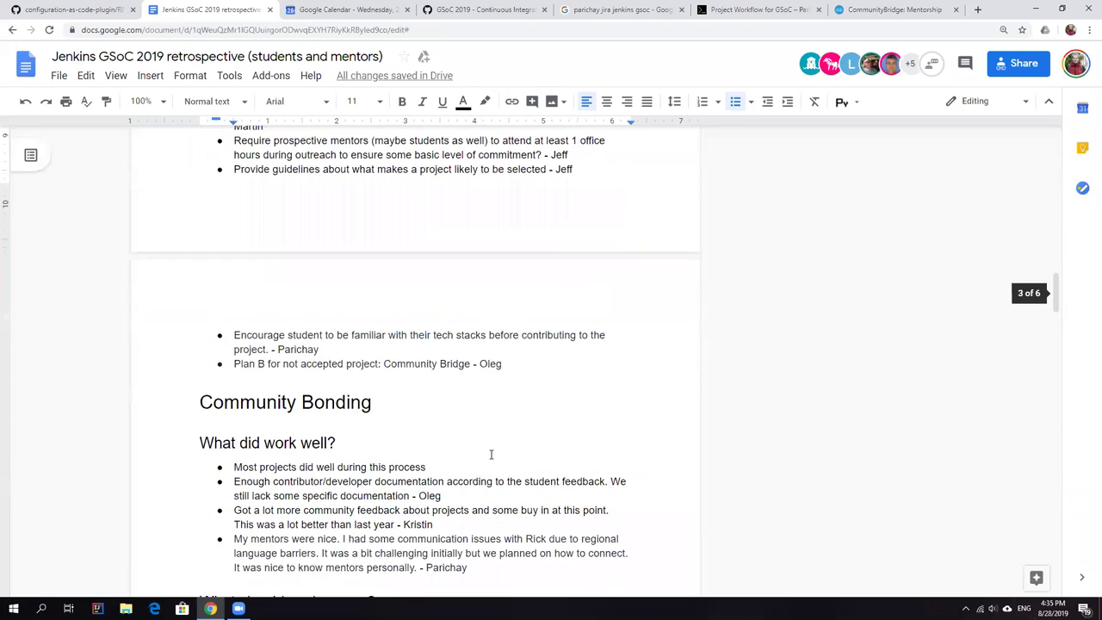
pyautogui.scroll(-5, 473, 457)
pyautogui.scroll(-3, 466, 459)
pyautogui.scroll(-5, 467, 460)
pyautogui.scroll(-3, 482, 431)
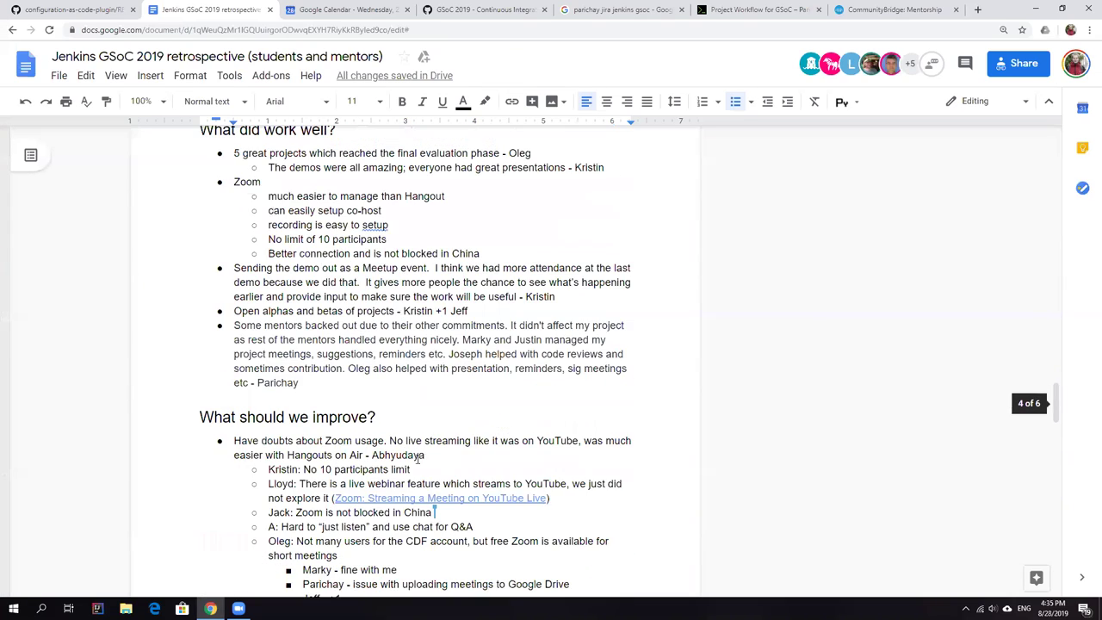
pyautogui.scroll(-4, 547, 364)
pyautogui.scroll(-5, 547, 363)
pyautogui.scroll(-5, 547, 363)
pyautogui.scroll(-5, 547, 363)
pyautogui.scroll(-4, 549, 365)
# Add 'Preparing mentor teams early' to Proposed actions and start its indented Marky sub-point
pyautogui.click(550, 311)
pyautogui.press('Return')
pyautogui.write('Prepari')
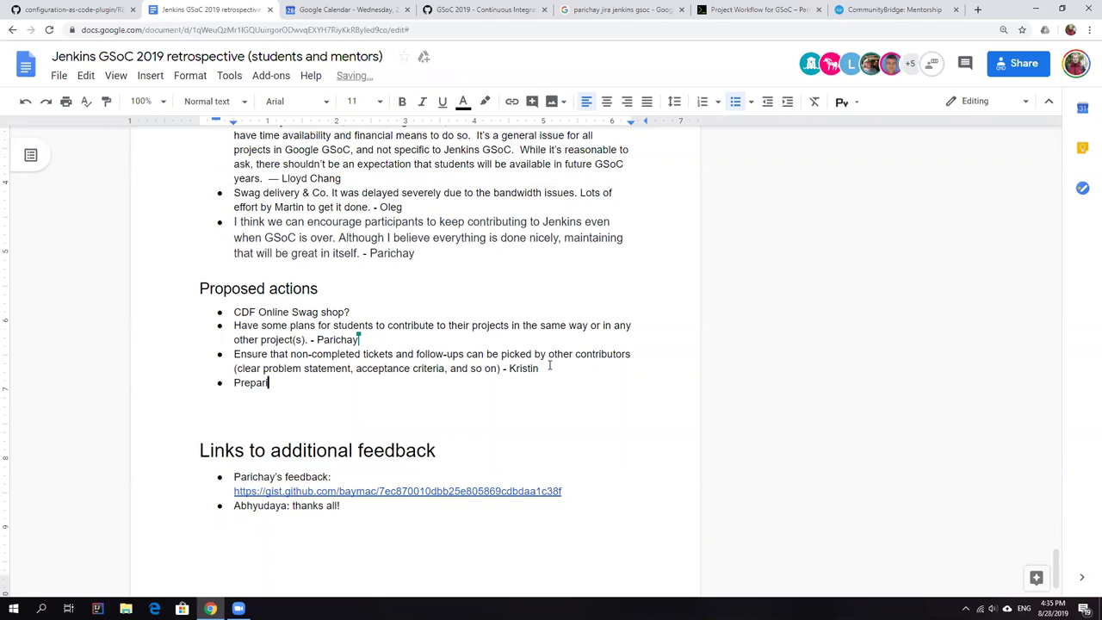
pyautogui.write('ng mentor teams early')
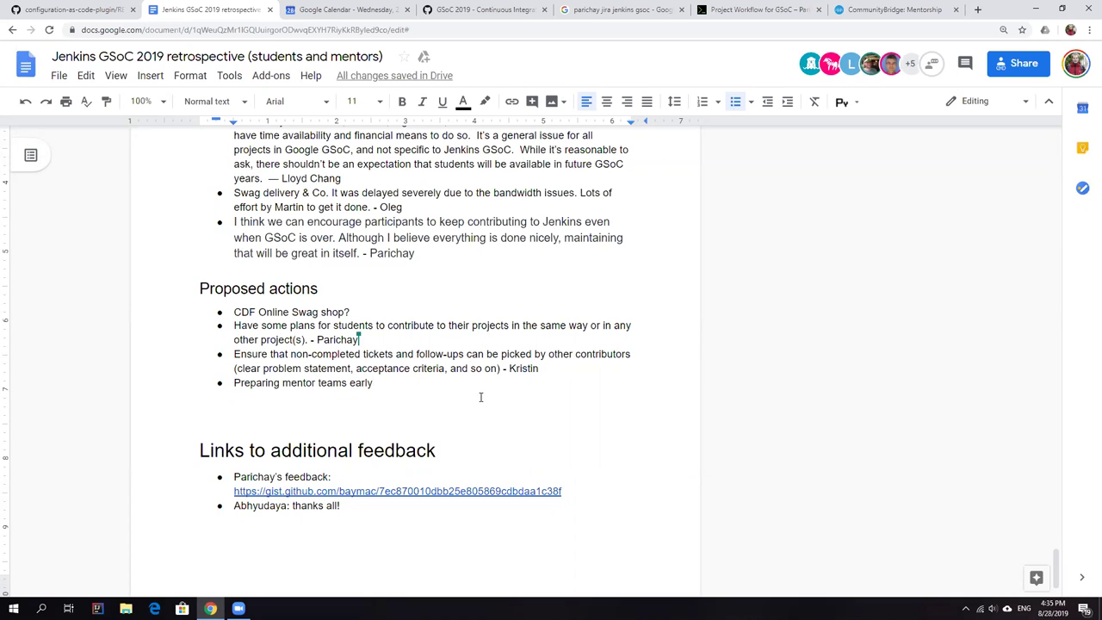
pyautogui.press('Return')
pyautogui.press('Tab')
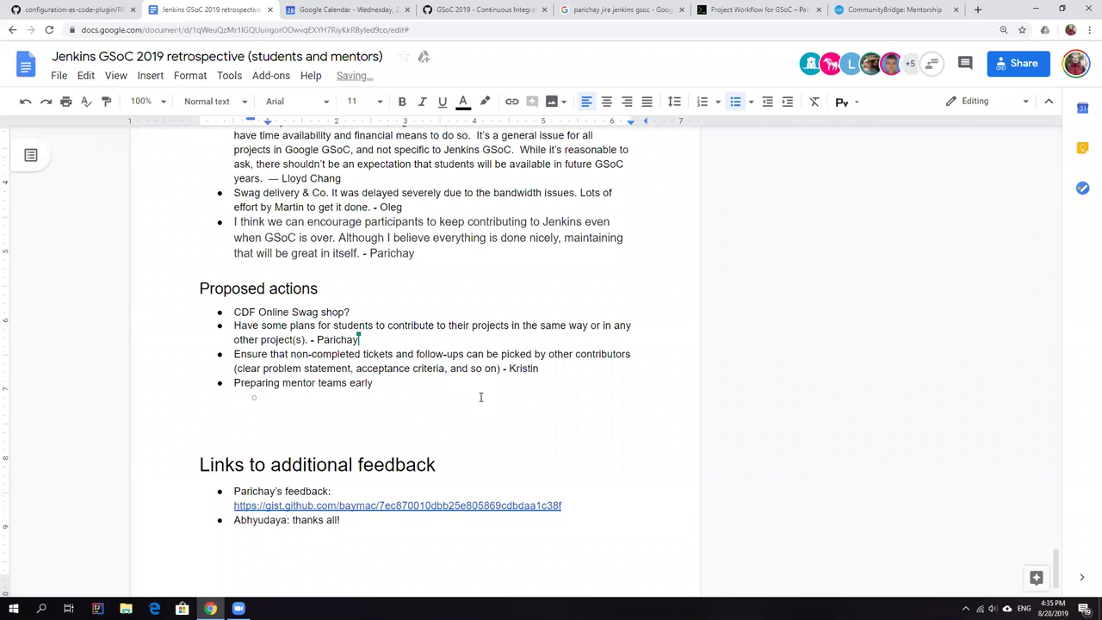
pyautogui.write('Marky - ')
pyautogui.write('We actively recruit people')
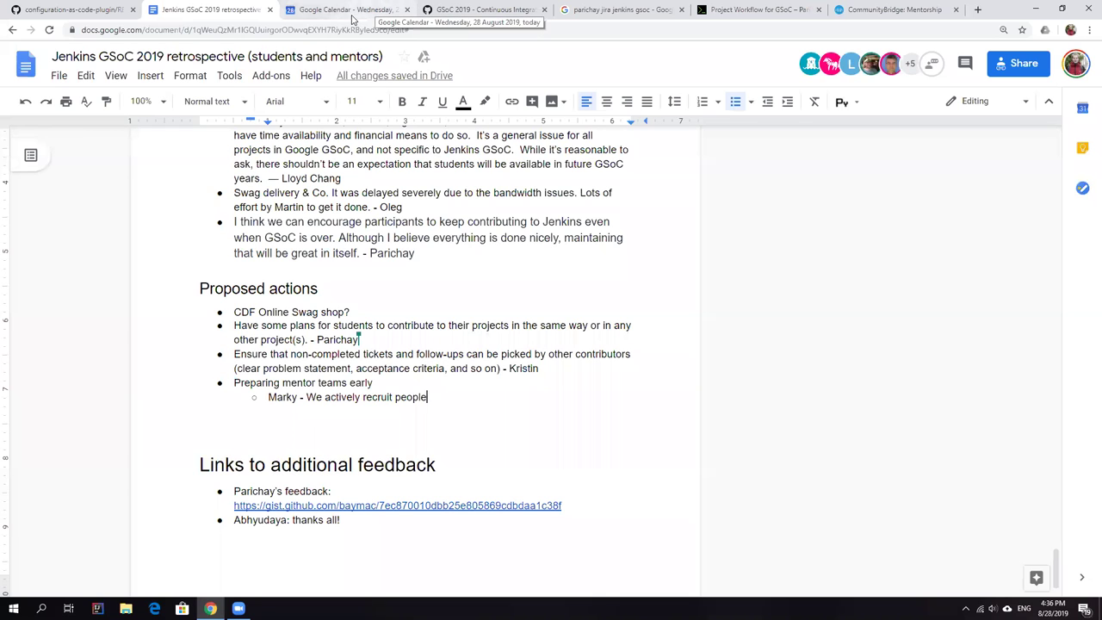
# Close the Calendar tab and load jenkins.io's GSoC 2019 Project Ideas page in the GitHub tab
pyautogui.click(407, 9)
pyautogui.click(326, 9)
pyautogui.click(295, 29)
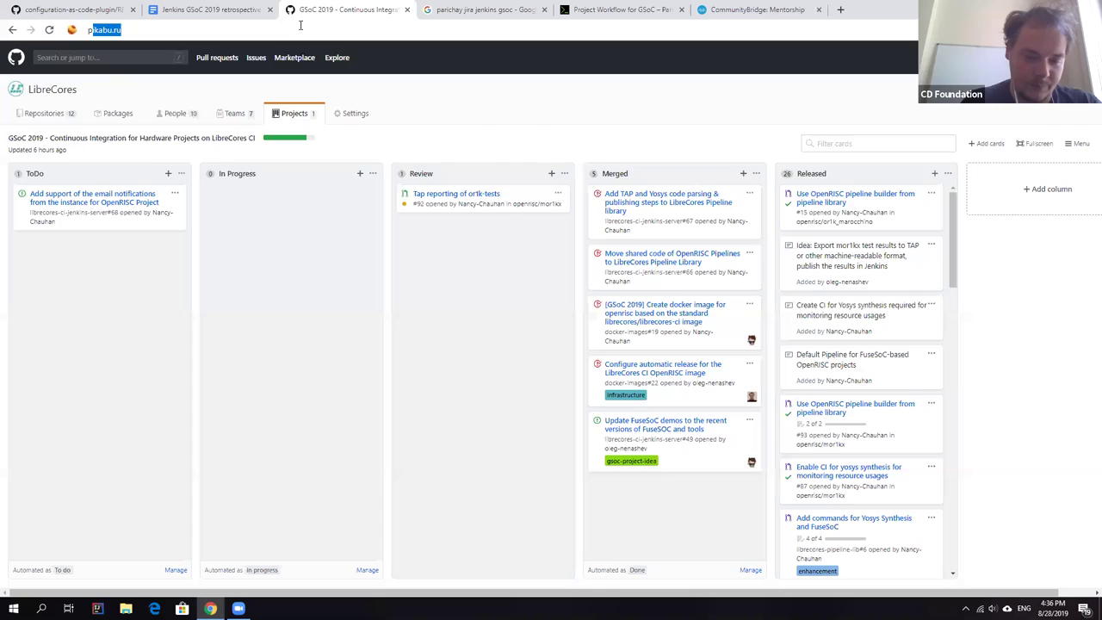
pyautogui.write('project management')
pyautogui.press('Down')
pyautogui.press('Return')
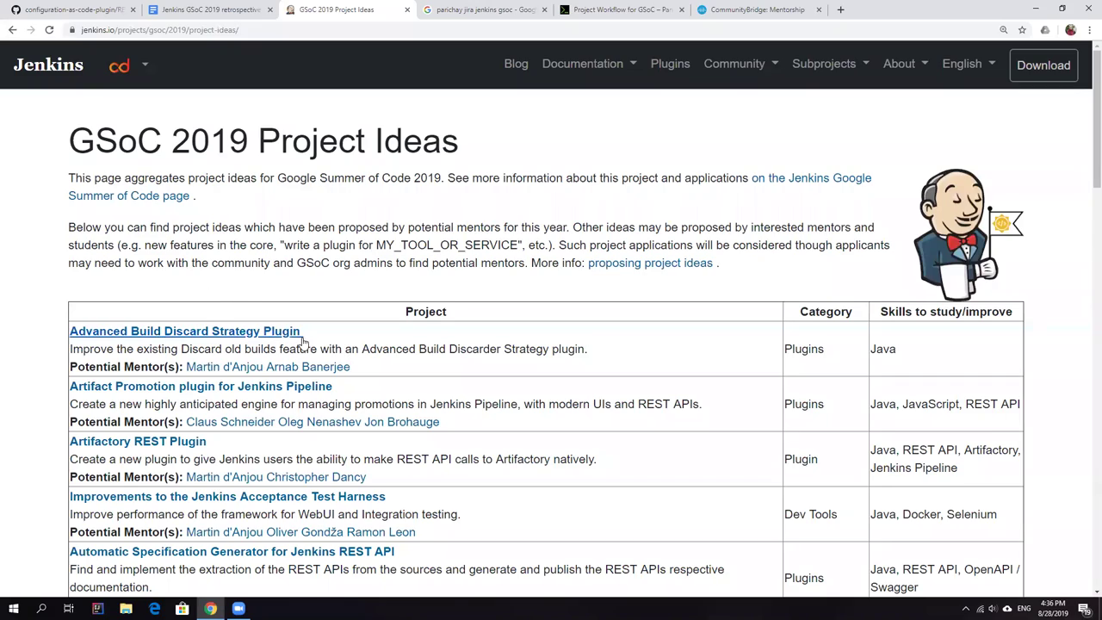
pyautogui.scroll(-4, 303, 340)
pyautogui.scroll(-2, 303, 340)
pyautogui.scroll(-3, 303, 340)
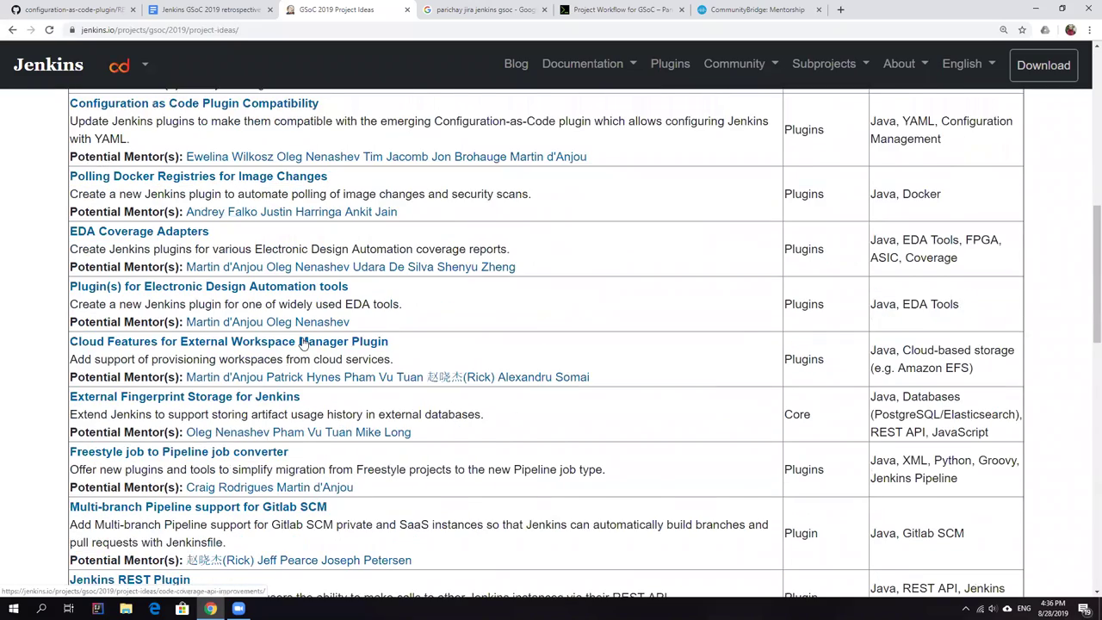
pyautogui.scroll(-1, 303, 341)
pyautogui.scroll(-1, 303, 342)
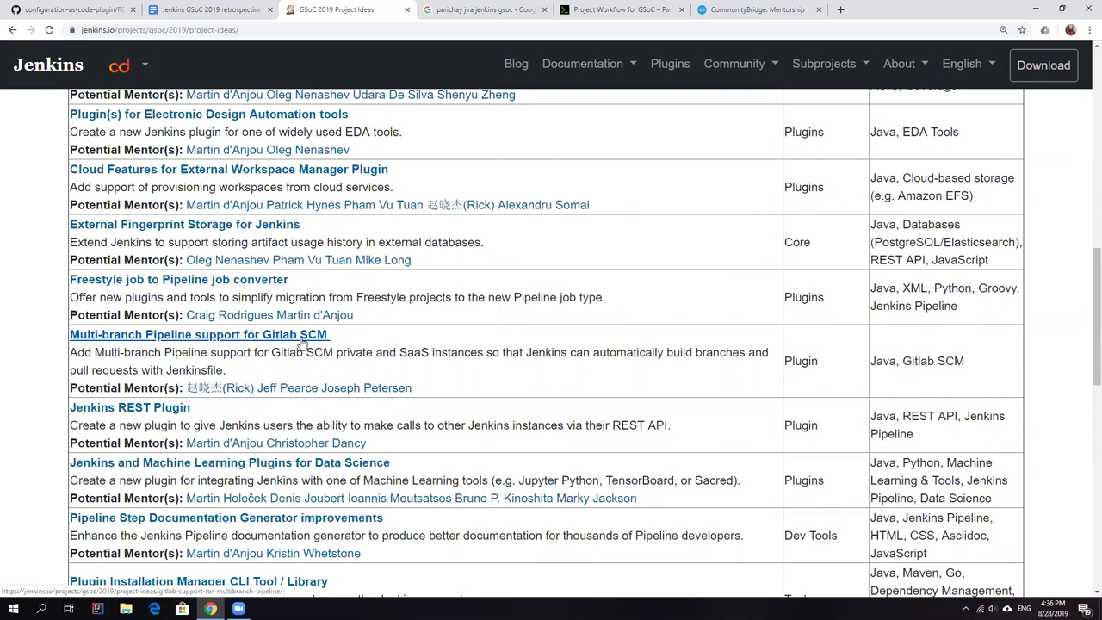
# Add the sub-point 'Marky - Elevating students as mentor' and select both Marky sub-points
pyautogui.click(216, 9)
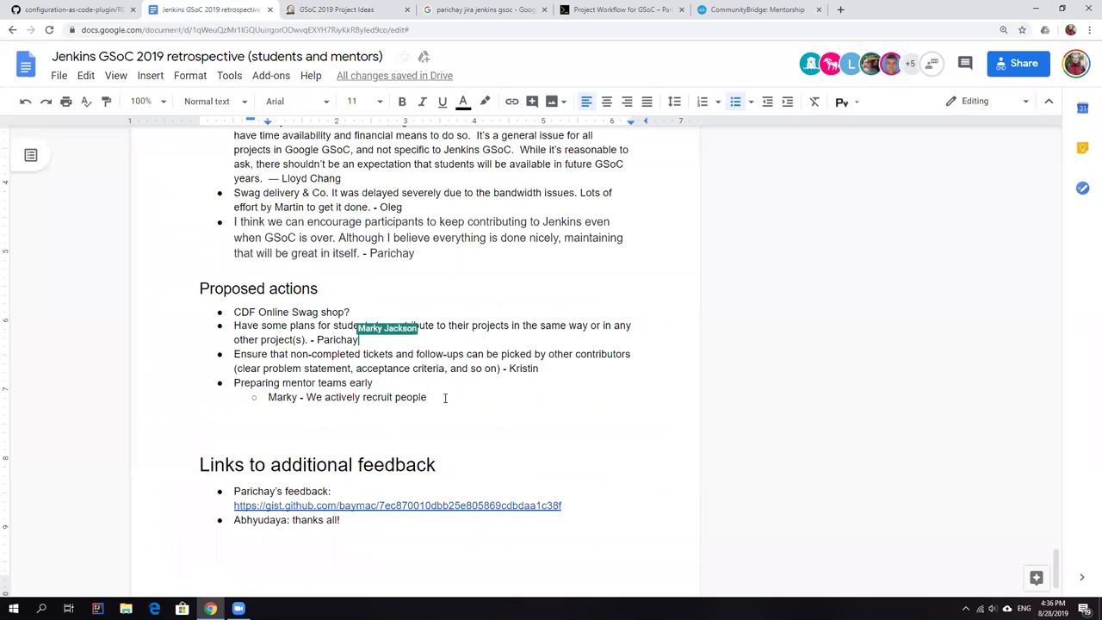
pyautogui.press('Return')
pyautogui.write('Marky - e')
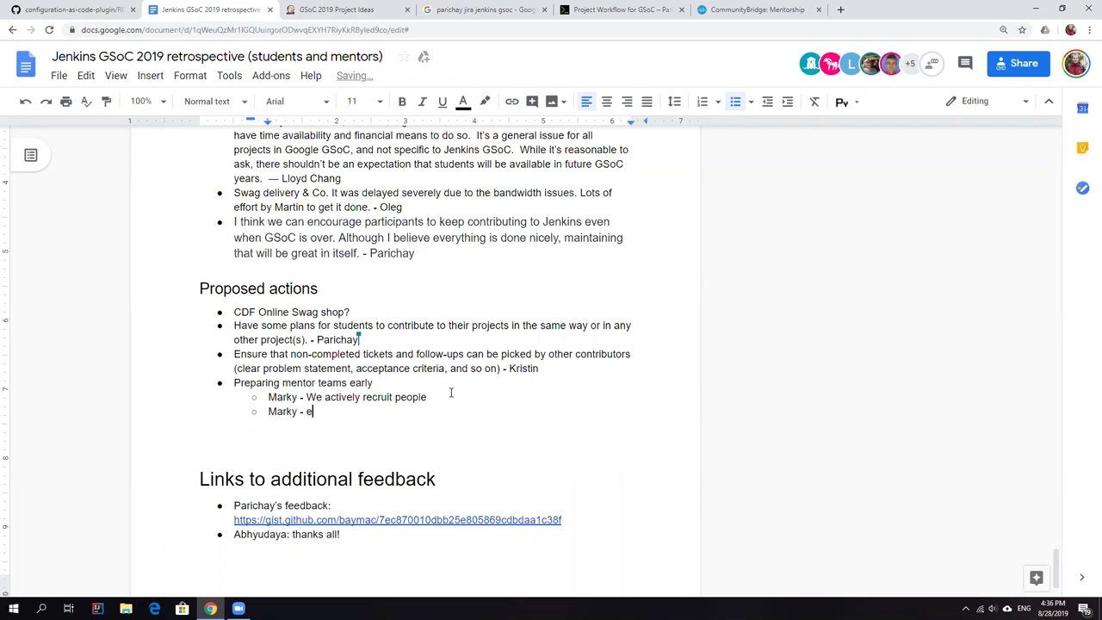
pyautogui.press('BackSpace')
pyautogui.write('Elevating ')
pyautogui.write('students as me')
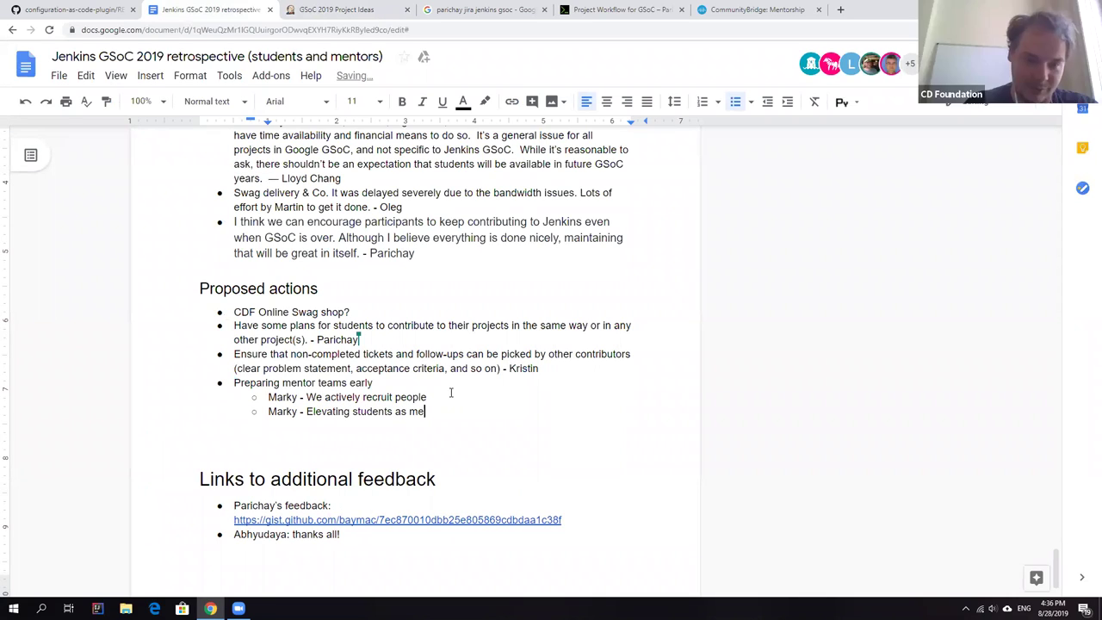
pyautogui.write('ntor')
pyautogui.moveTo(442, 412); pyautogui.dragTo(267, 398)
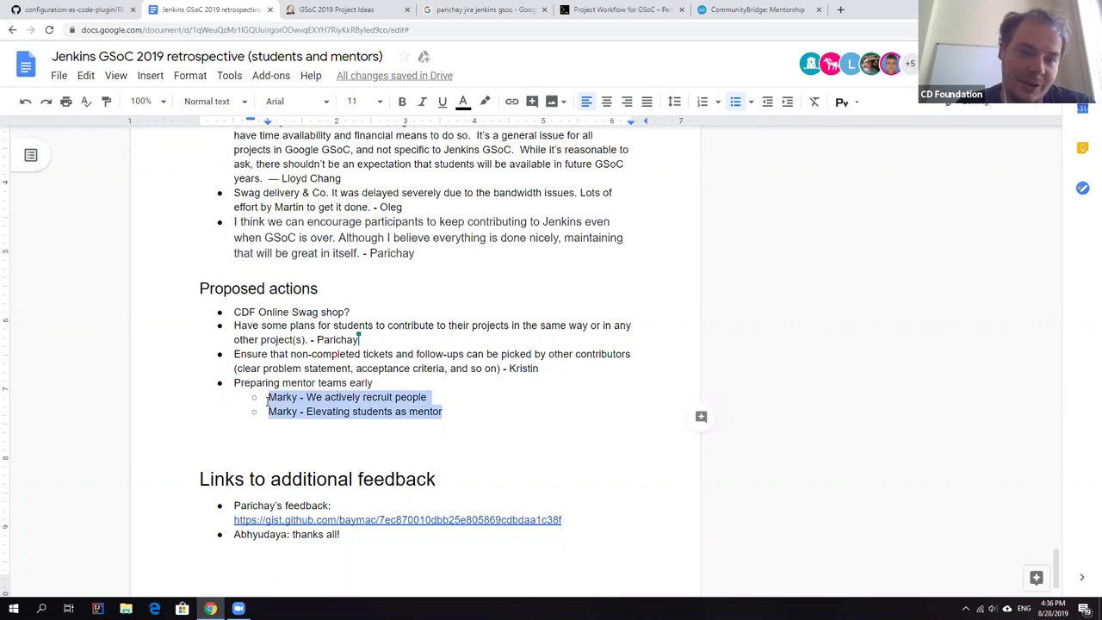
# Review the GSoC 2019 Project Ideas table and mentors, briefly checking the retrospective doc
pyautogui.click(335, 10)
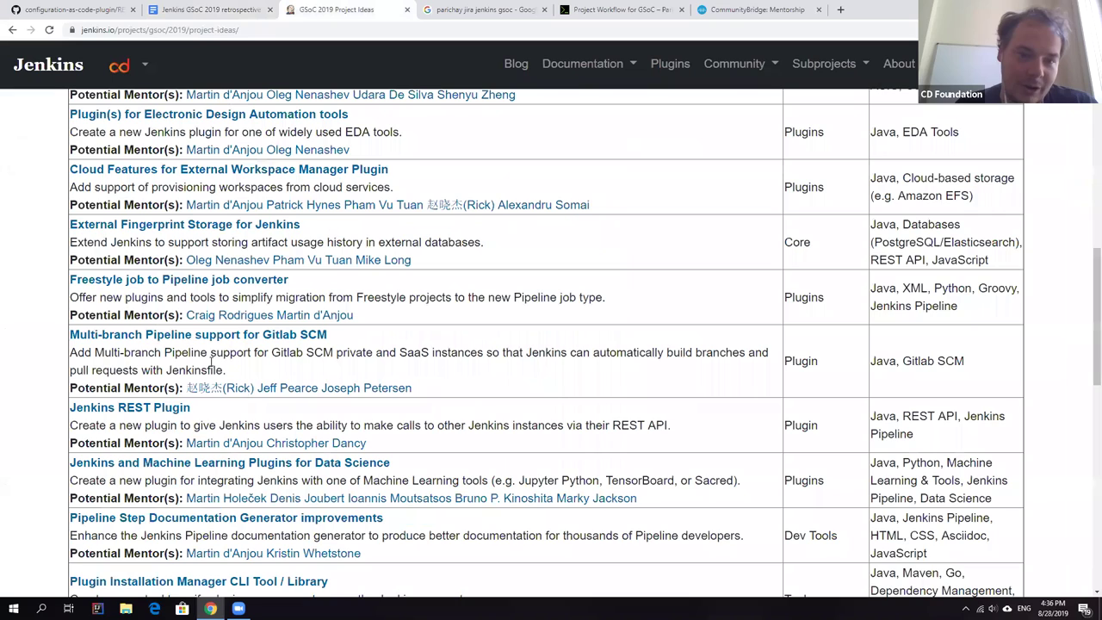
pyautogui.scroll(2, 371, 189)
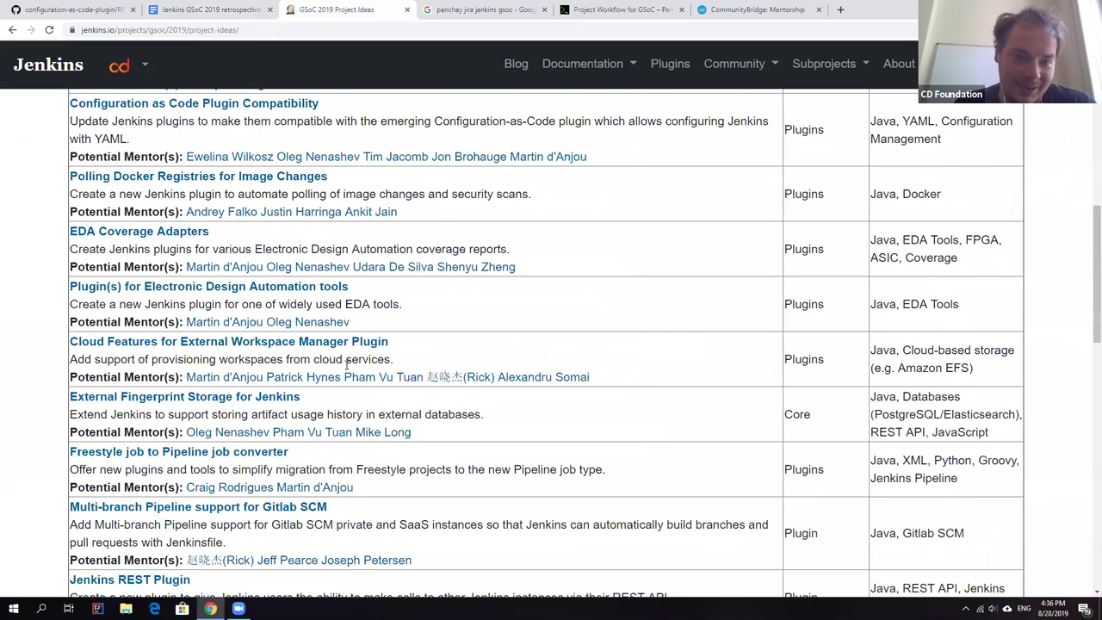
pyautogui.scroll(2, 503, 335)
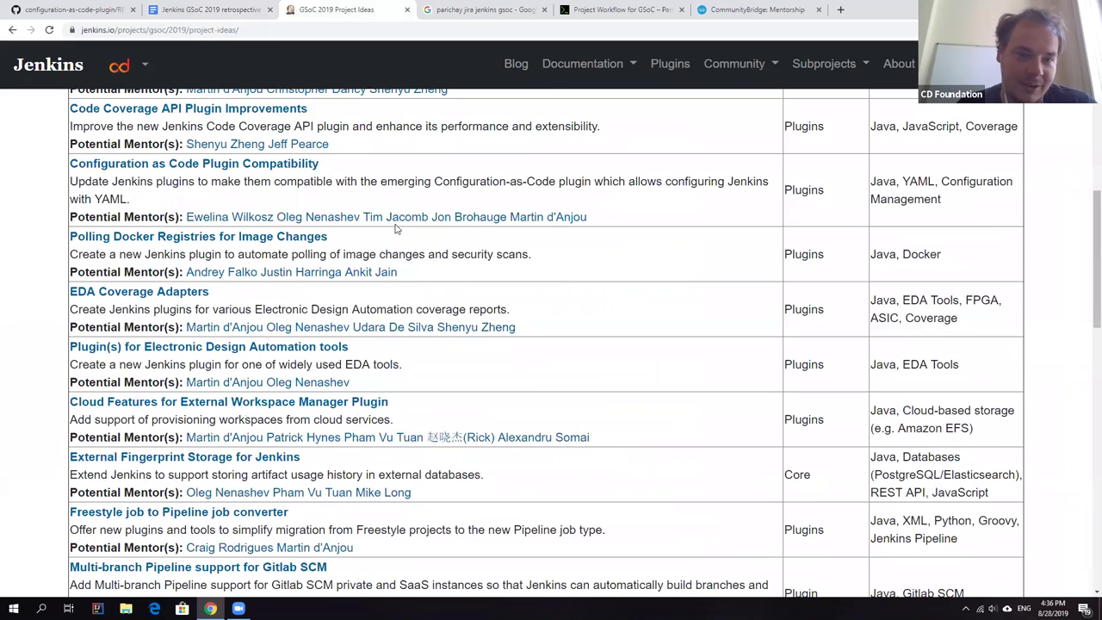
pyautogui.scroll(-2, 502, 375)
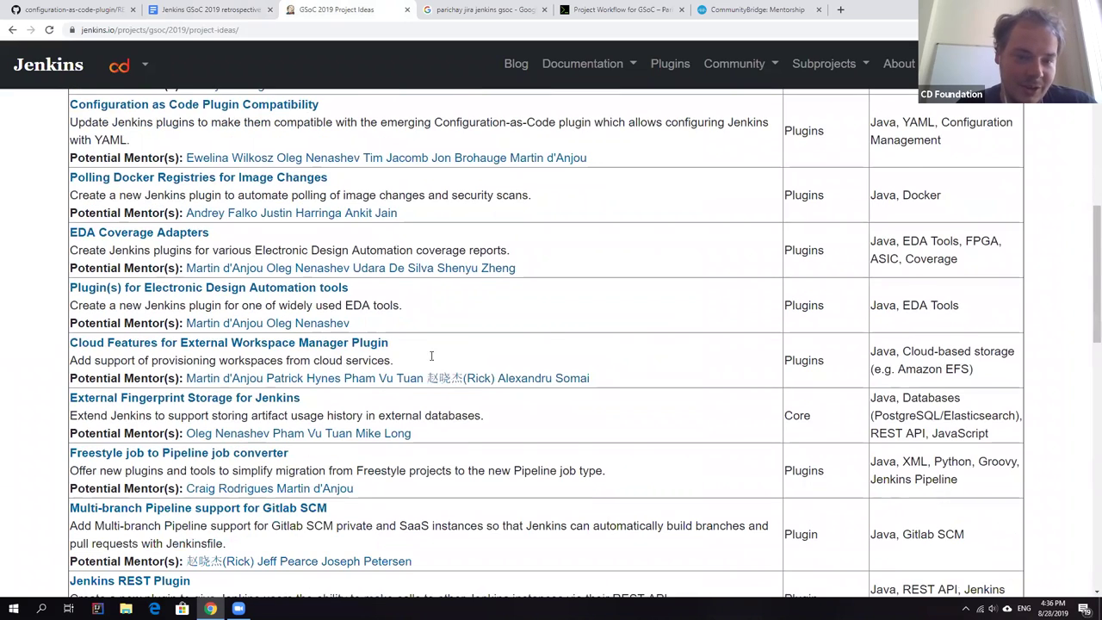
pyautogui.scroll(-1, 398, 338)
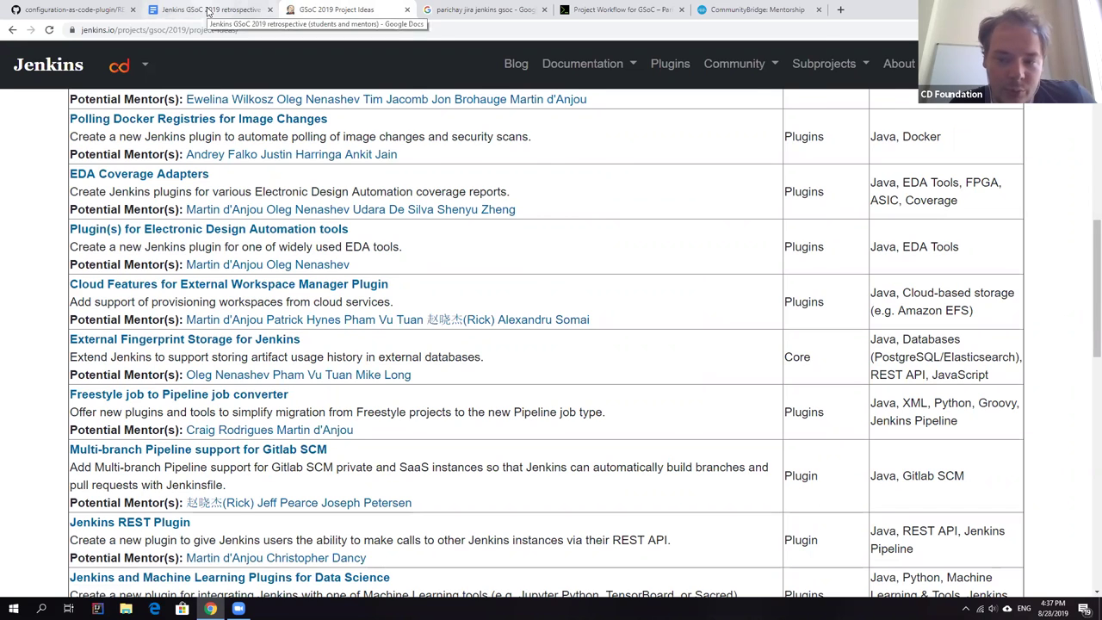
pyautogui.click(211, 9)
pyautogui.click(489, 401)
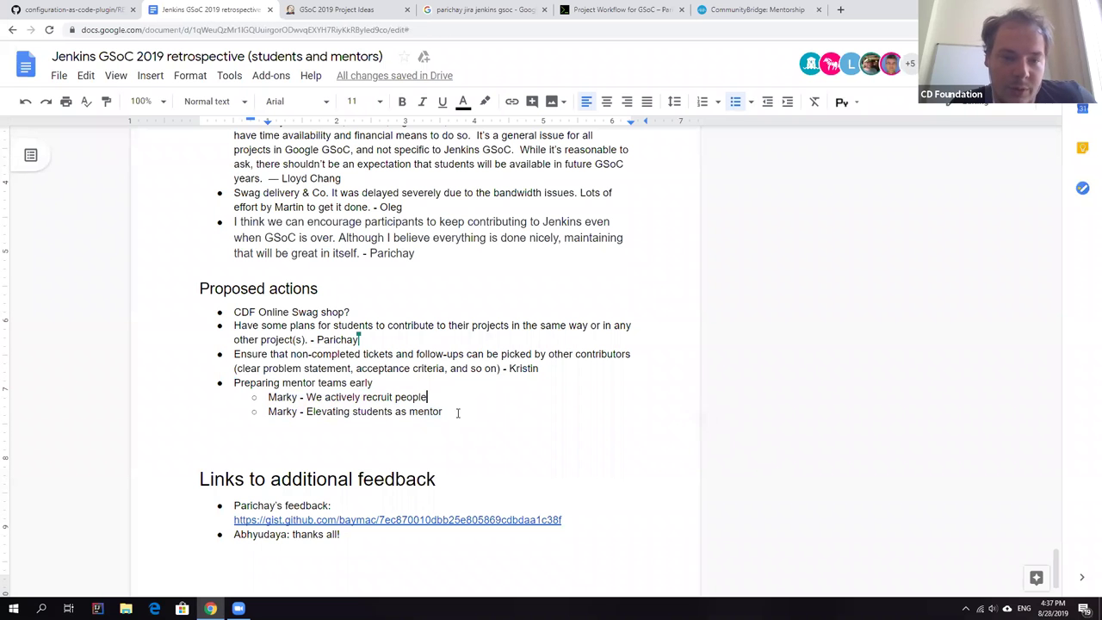
pyautogui.click(336, 9)
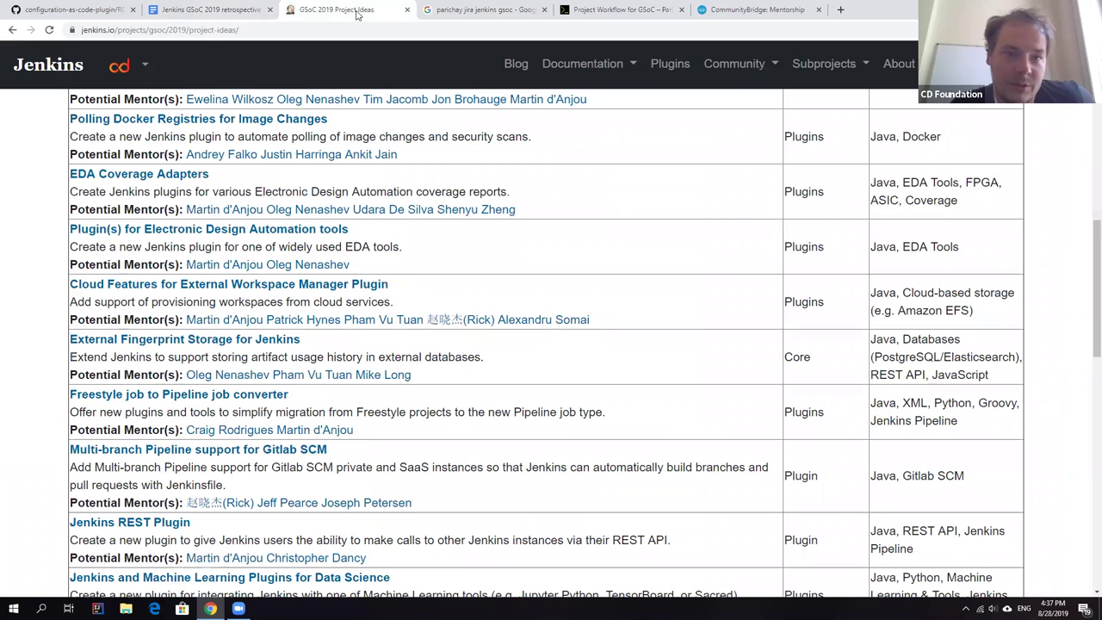
pyautogui.scroll(3, 387, 413)
pyautogui.scroll(3, 386, 414)
pyautogui.scroll(3, 386, 413)
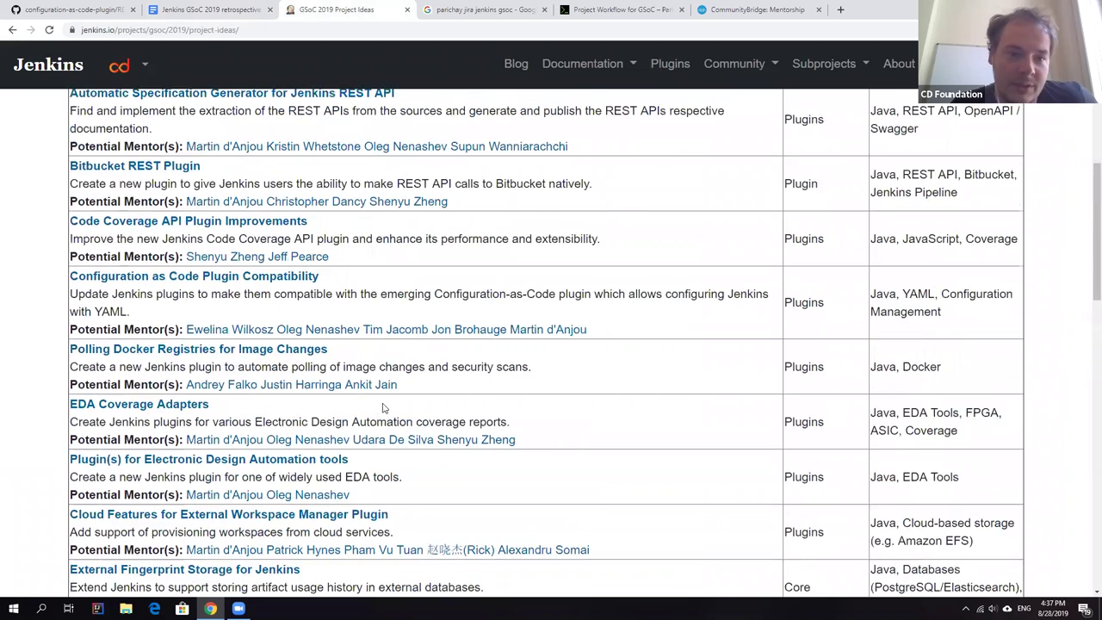
pyautogui.scroll(3, 370, 164)
pyautogui.scroll(3, 448, 366)
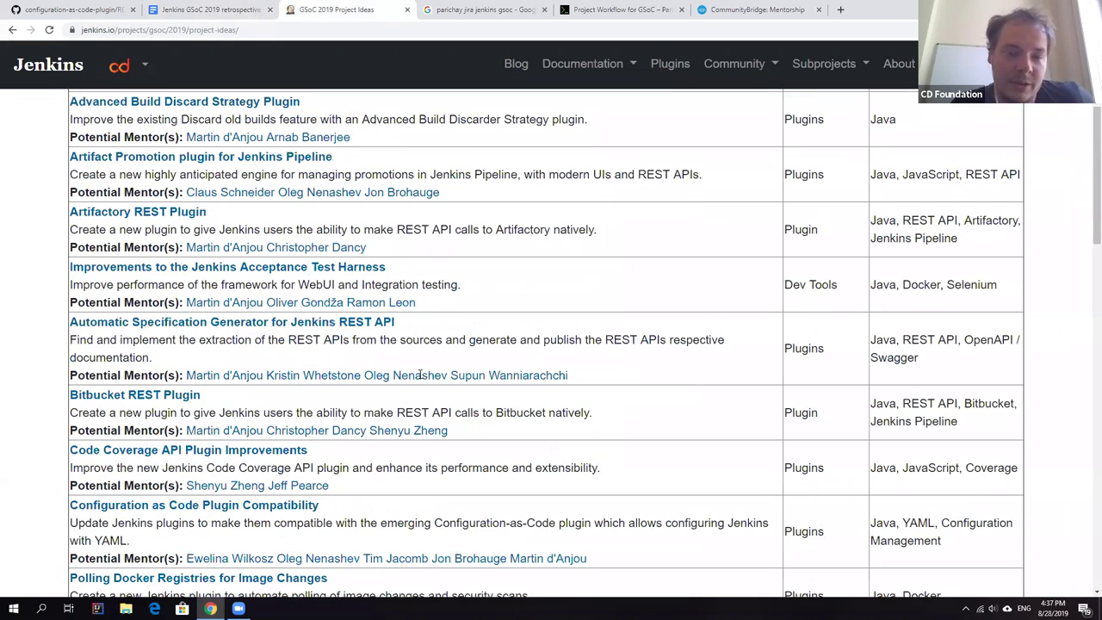
pyautogui.scroll(3, 421, 375)
pyautogui.scroll(3, 418, 376)
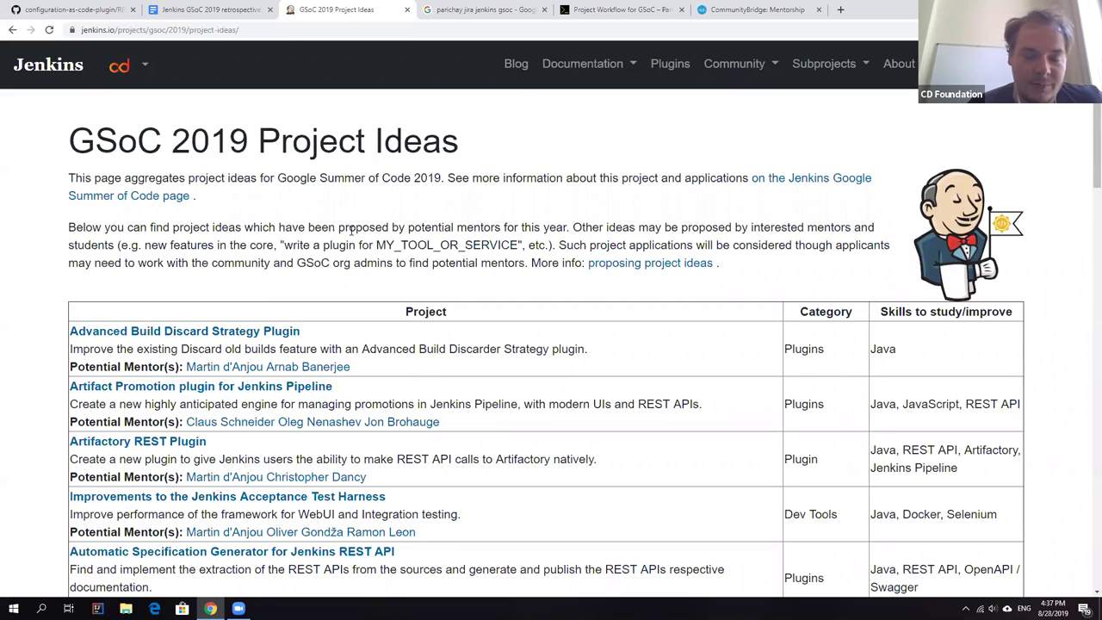
pyautogui.scroll(-1, 506, 409)
pyautogui.scroll(-2, 506, 409)
pyautogui.scroll(-1, 495, 397)
pyautogui.scroll(1, 495, 398)
pyautogui.scroll(3, 421, 396)
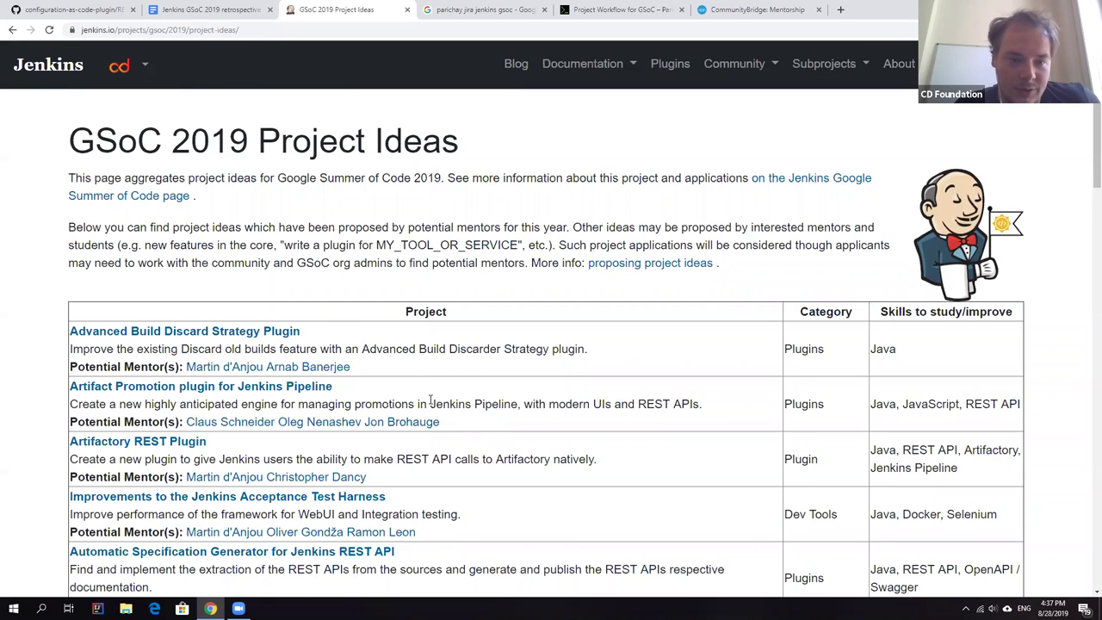
pyautogui.scroll(-1, 421, 401)
pyautogui.scroll(-3, 496, 344)
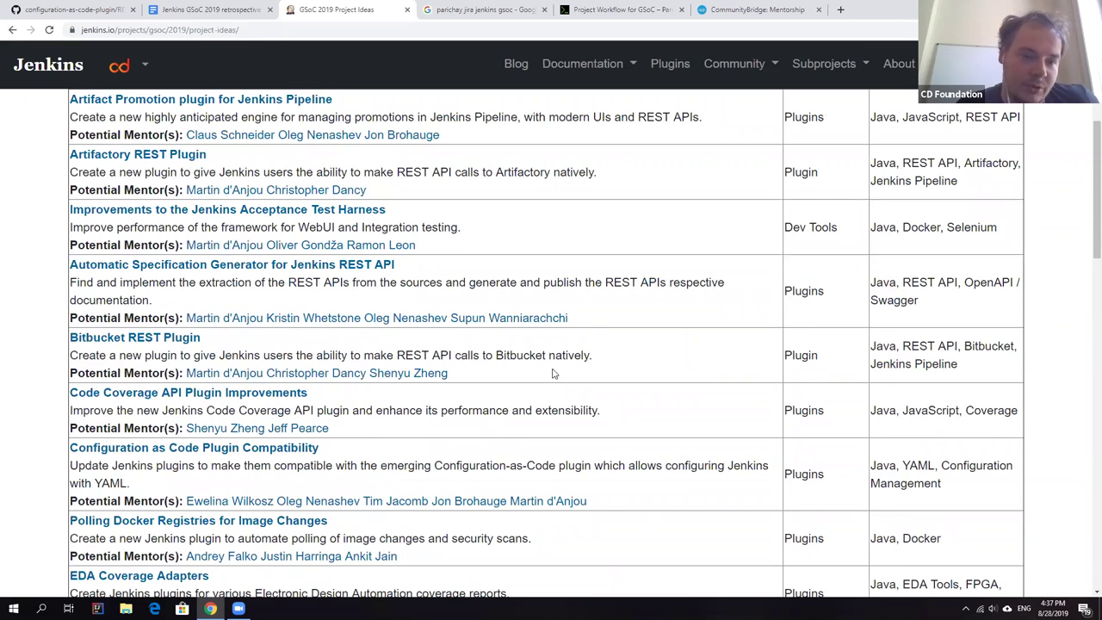
pyautogui.scroll(-1, 534, 392)
pyautogui.scroll(-3, 464, 410)
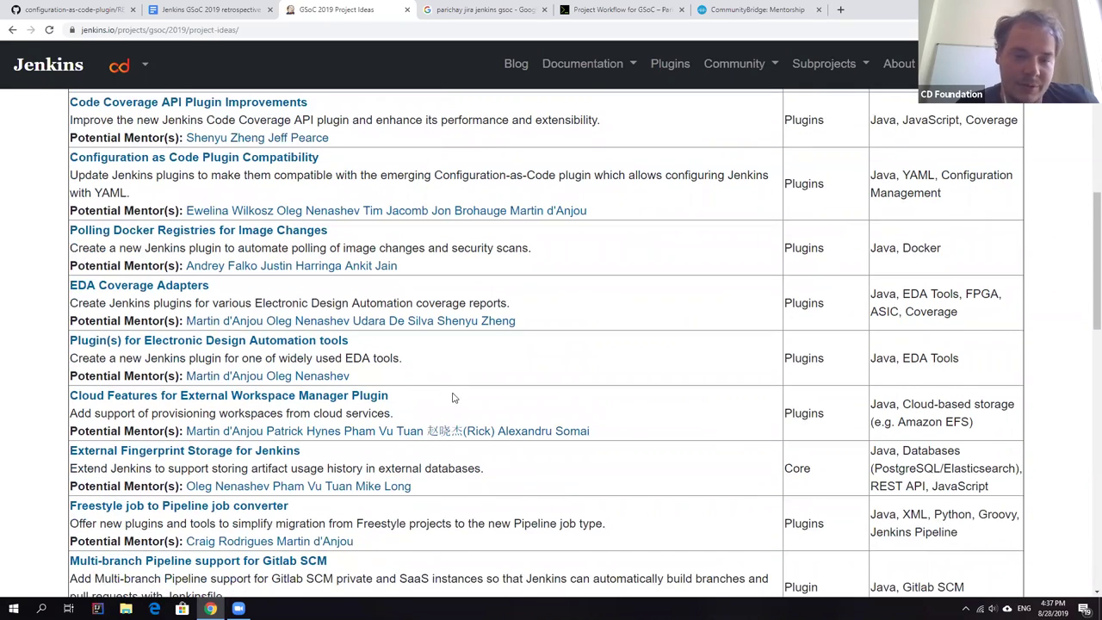
pyautogui.scroll(-2, 448, 379)
pyautogui.scroll(-2, 431, 319)
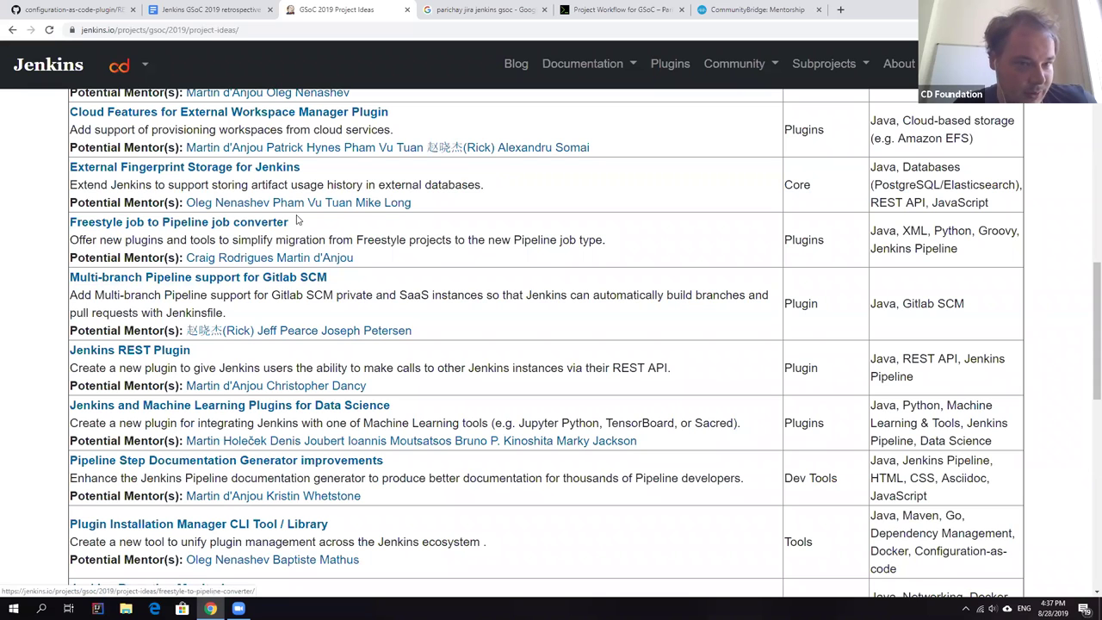
# Add sub-points on starting projects early and lighter-commitment mentors under 'Preparing mentor teams early'
pyautogui.click(211, 10)
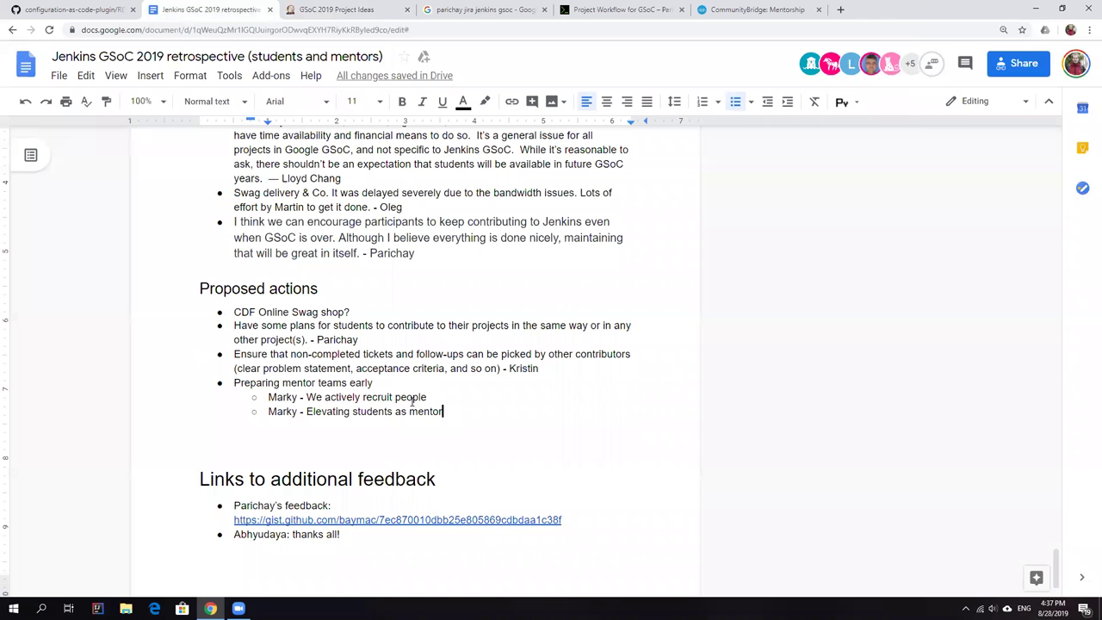
pyautogui.press('Return')
pyautogui.write('Oleg -')
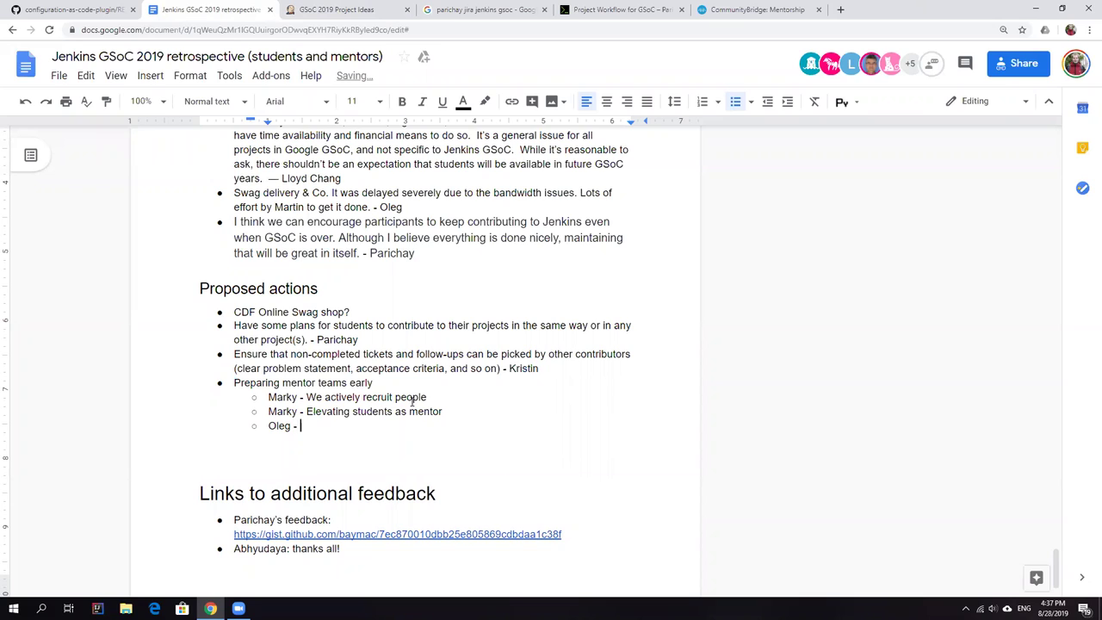
pyautogui.write('tarting')
pyautogui.write(' projects ')
pyautogui.write('early')
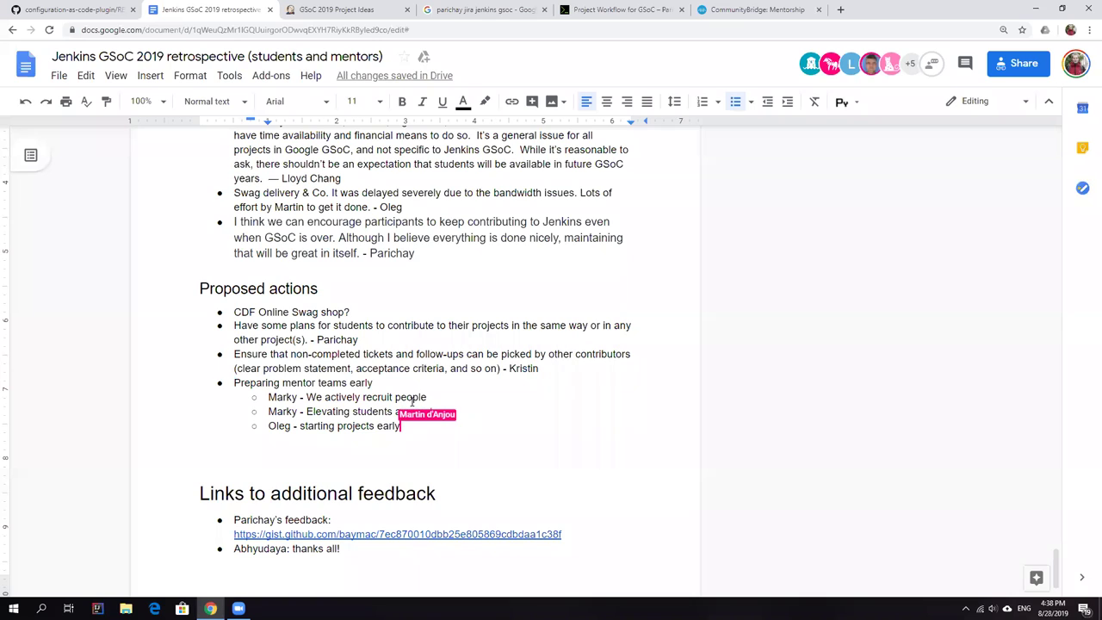
pyautogui.press('Return')
pyautogui.write('Natas')
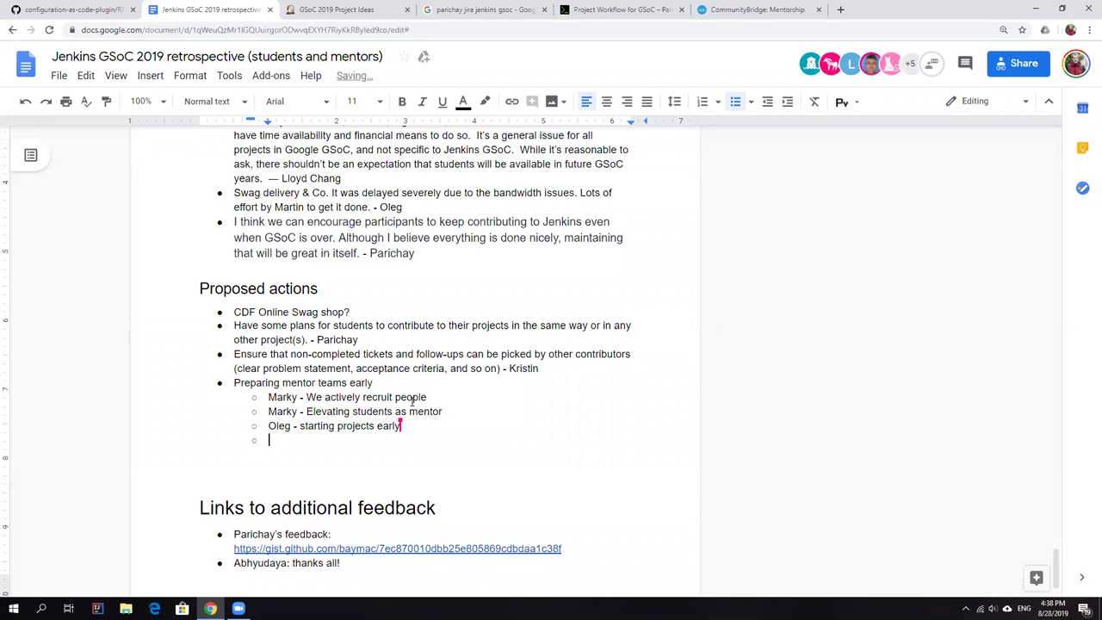
pyautogui.write('ha')
pyautogui.press('BackSpace')
pyautogui.write('- ')
pyautogui.write('having mentors with less committment than men')
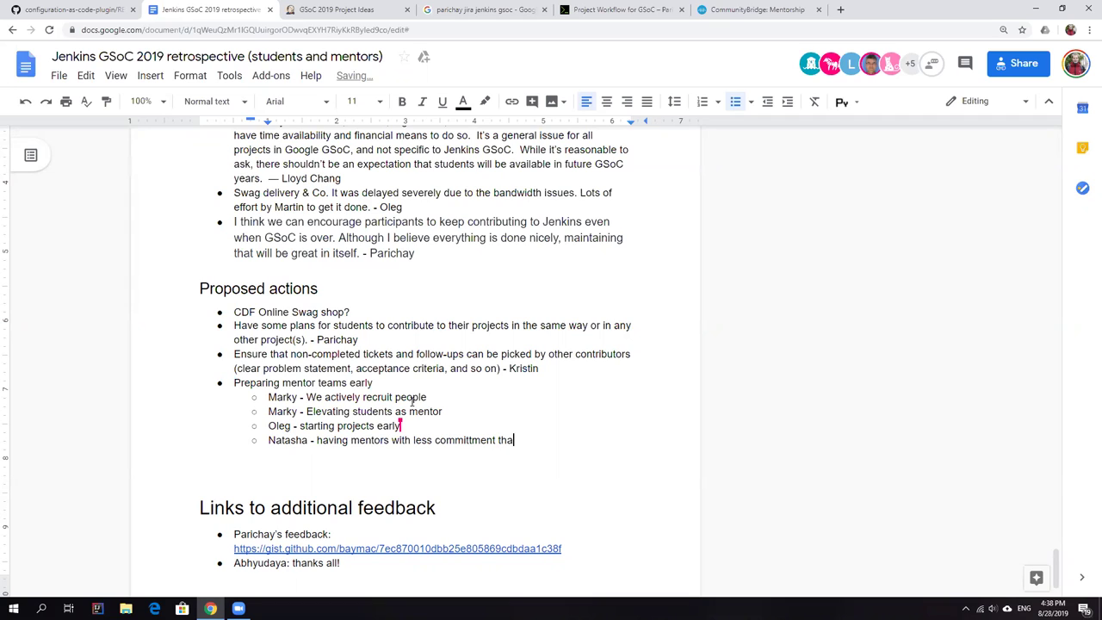
pyautogui.write('tor')
pyautogui.write('ship')
pyautogui.write('"')
# Correct 'committment' to 'commitment' and add a deeper sub-point crediting the proposer
pyautogui.rightClick(465, 440)
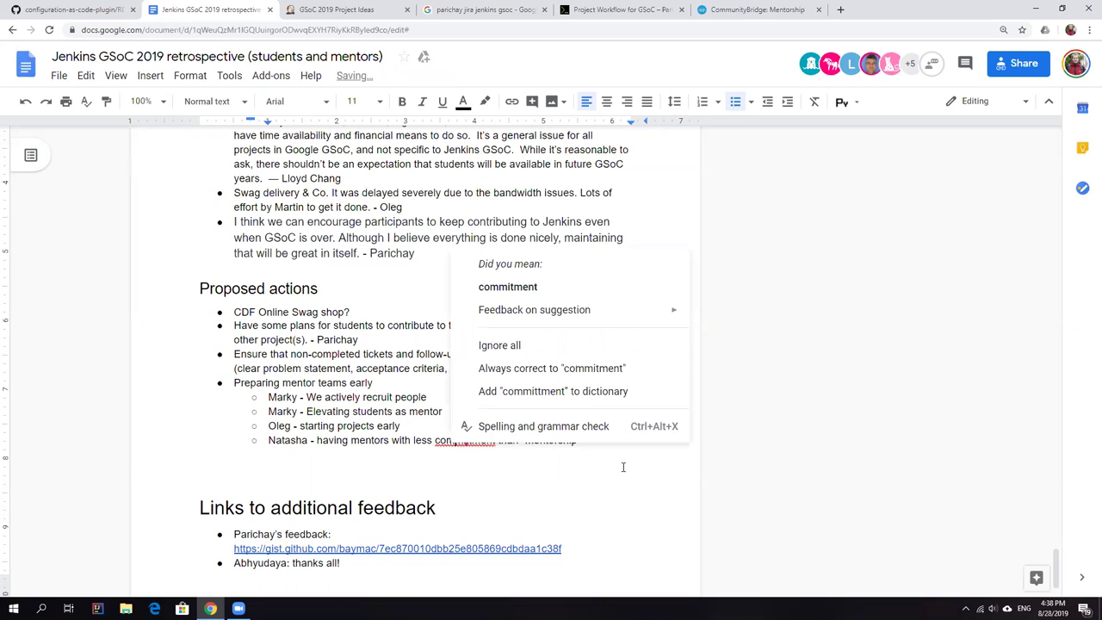
pyautogui.click(508, 290)
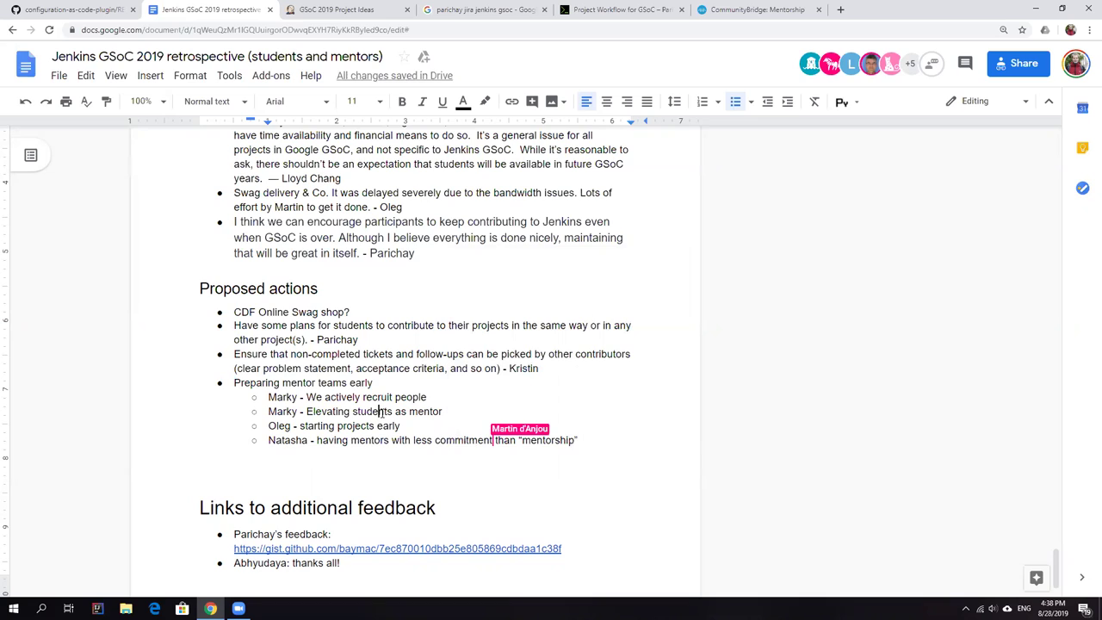
pyautogui.click(612, 436)
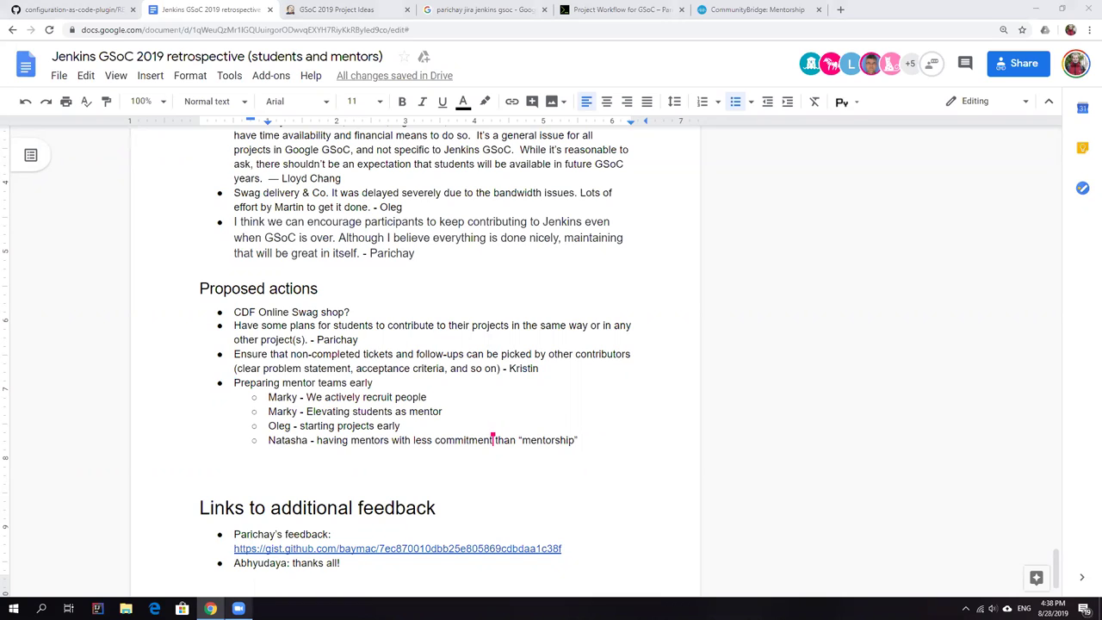
pyautogui.click(587, 440)
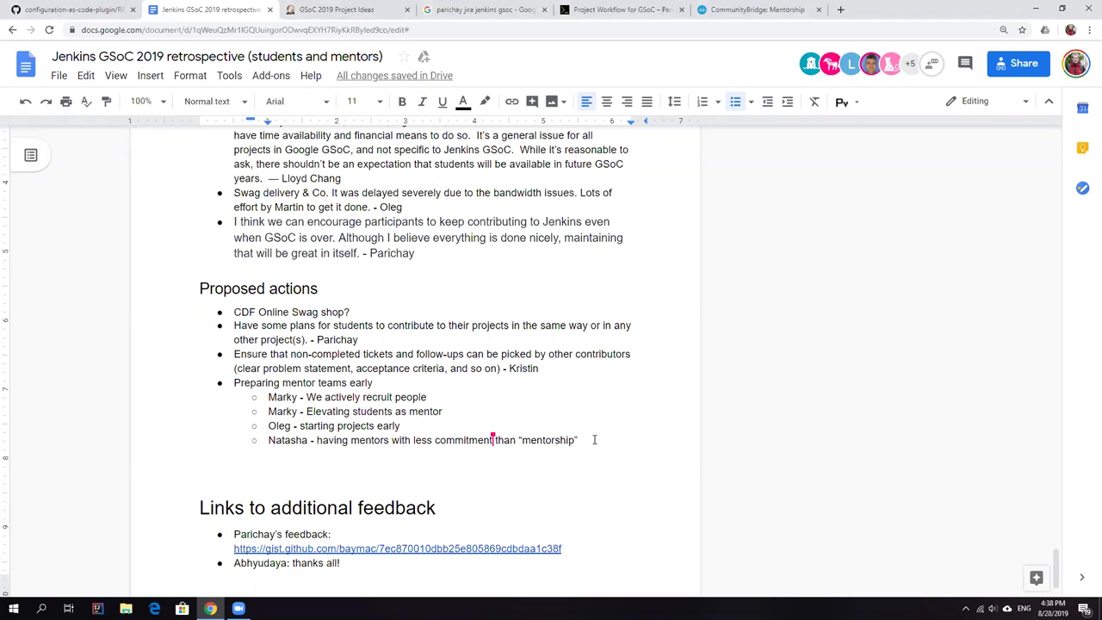
pyautogui.write('early')
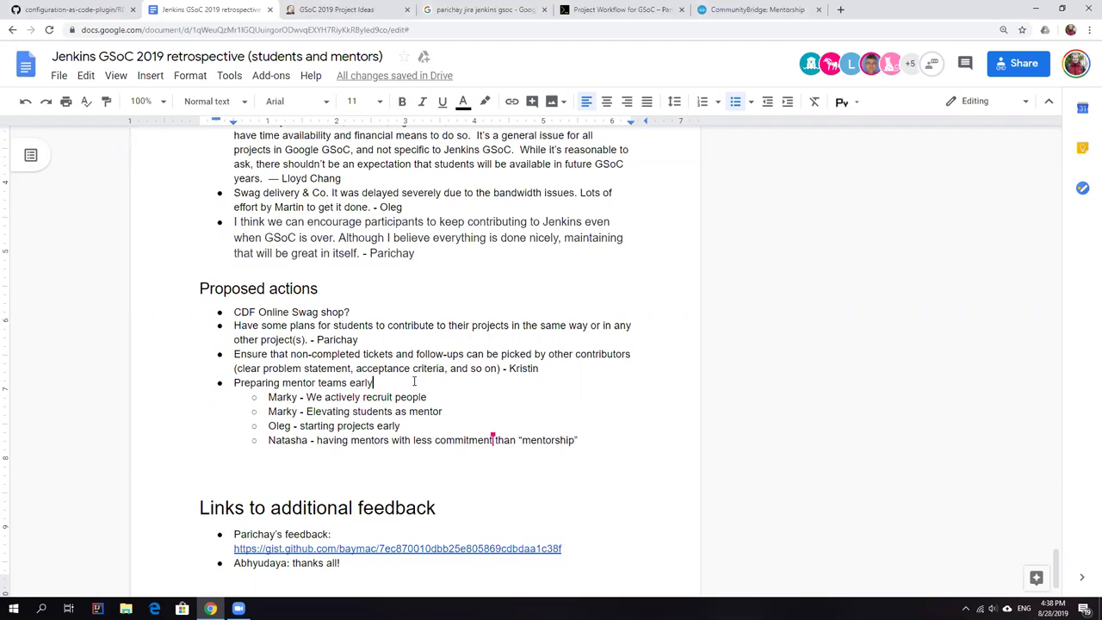
pyautogui.write(' - Ioann')
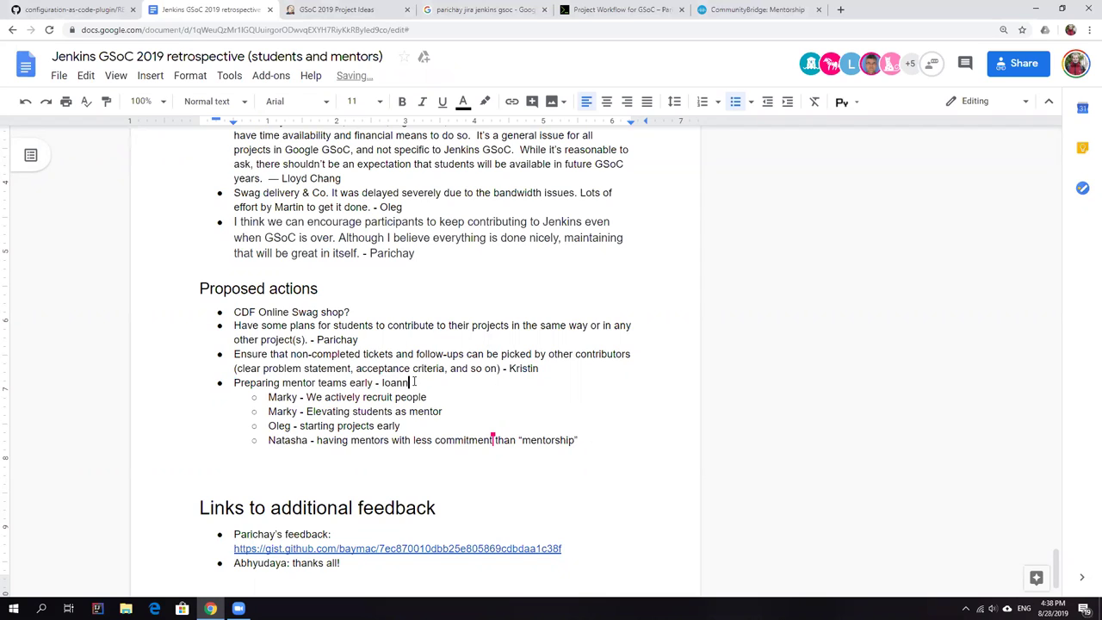
pyautogui.write('is')
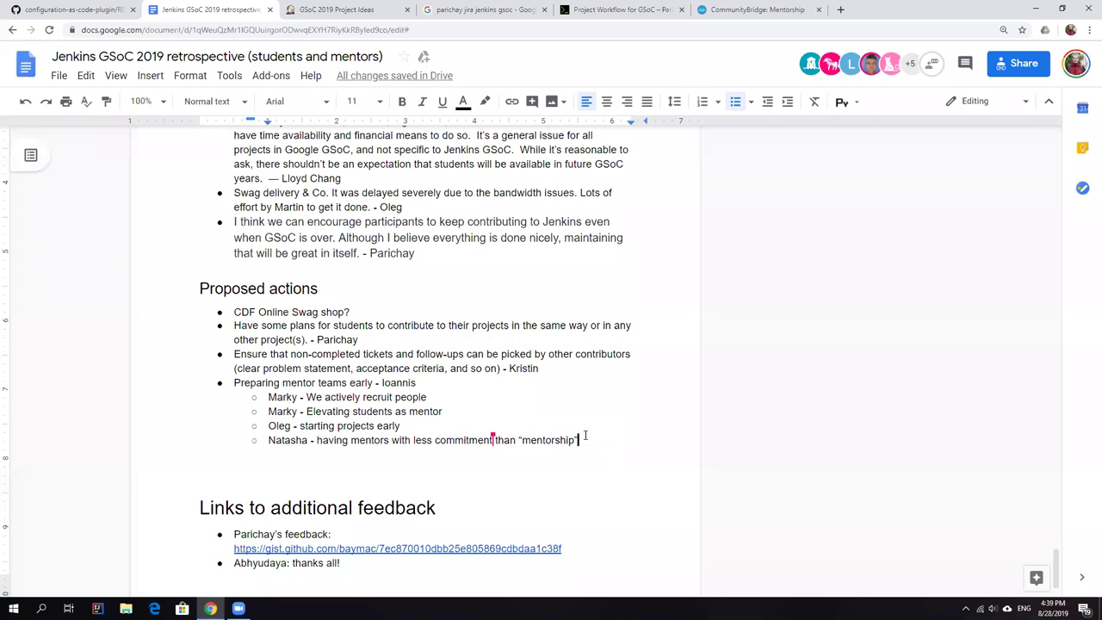
pyautogui.press('Return')
pyautogui.press('Tab')
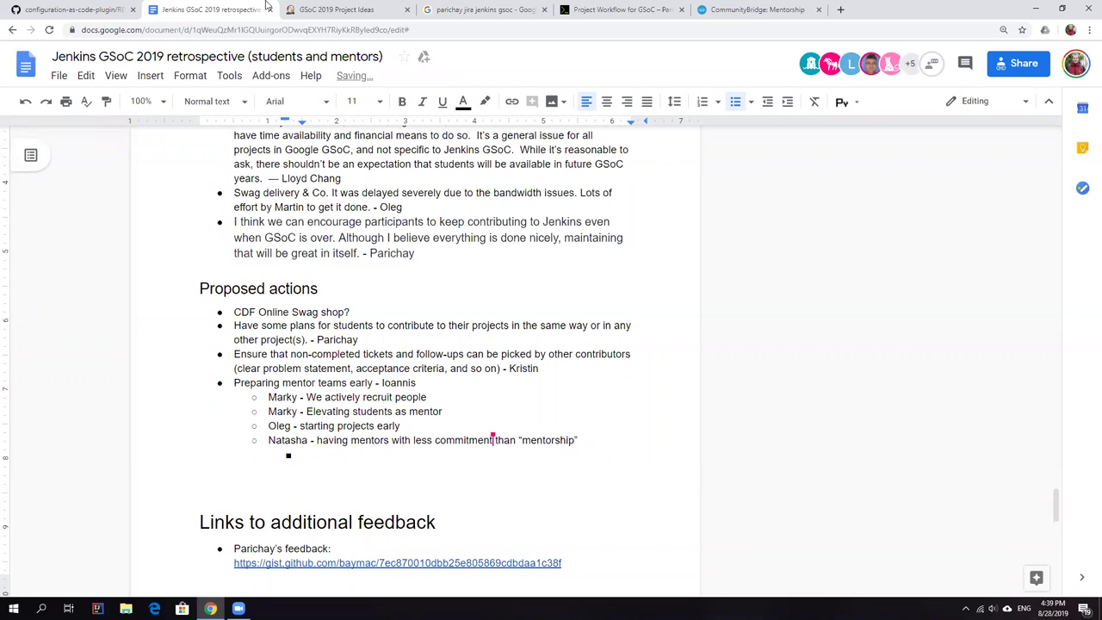
pyautogui.hotkey('ctrl', 'Tab')
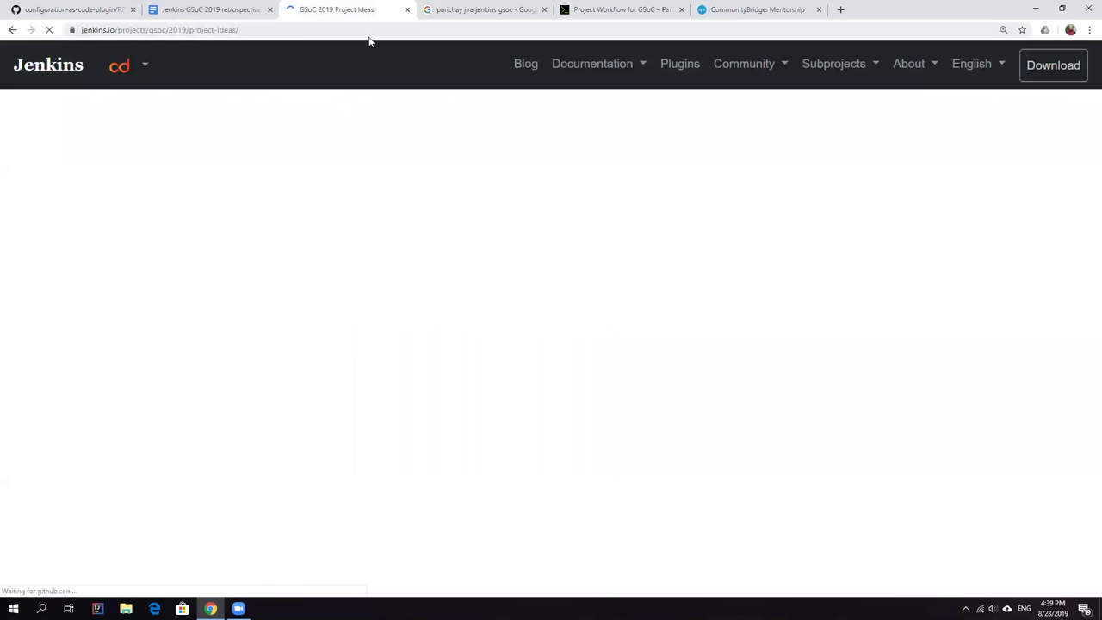
# Go to the main Jenkins GSoC page and check the Plugin Installation Manager CLI Tool project's mentors
pyautogui.moveTo(189, 29); pyautogui.dragTo(239, 29)
pyautogui.press('BackSpace')
pyautogui.press('Return')
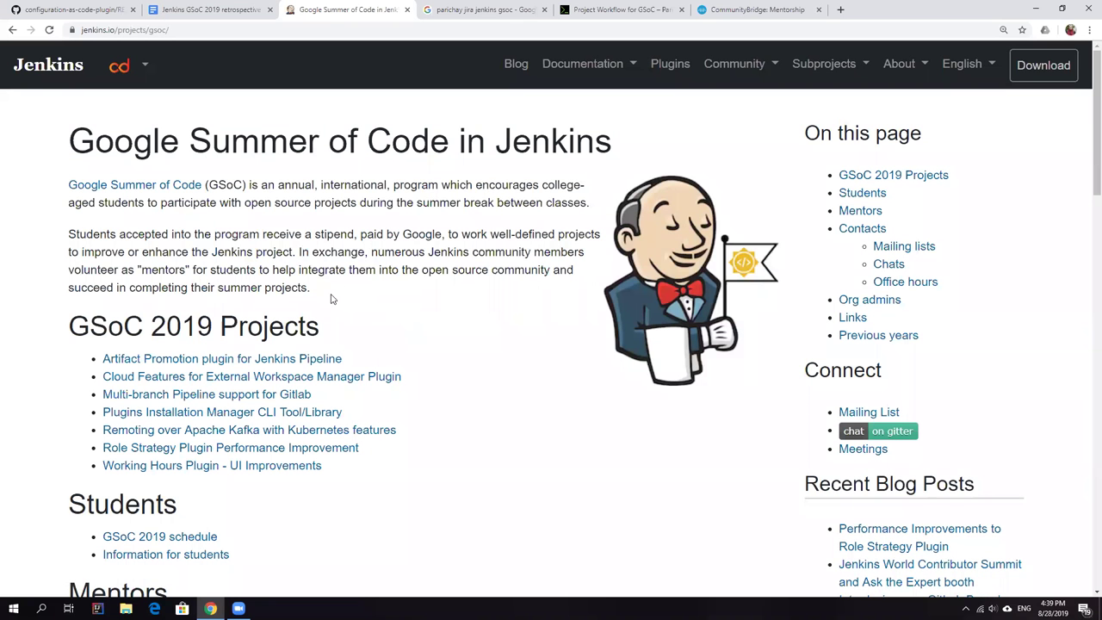
pyautogui.scroll(-1, 326, 311)
pyautogui.scroll(-3, 319, 322)
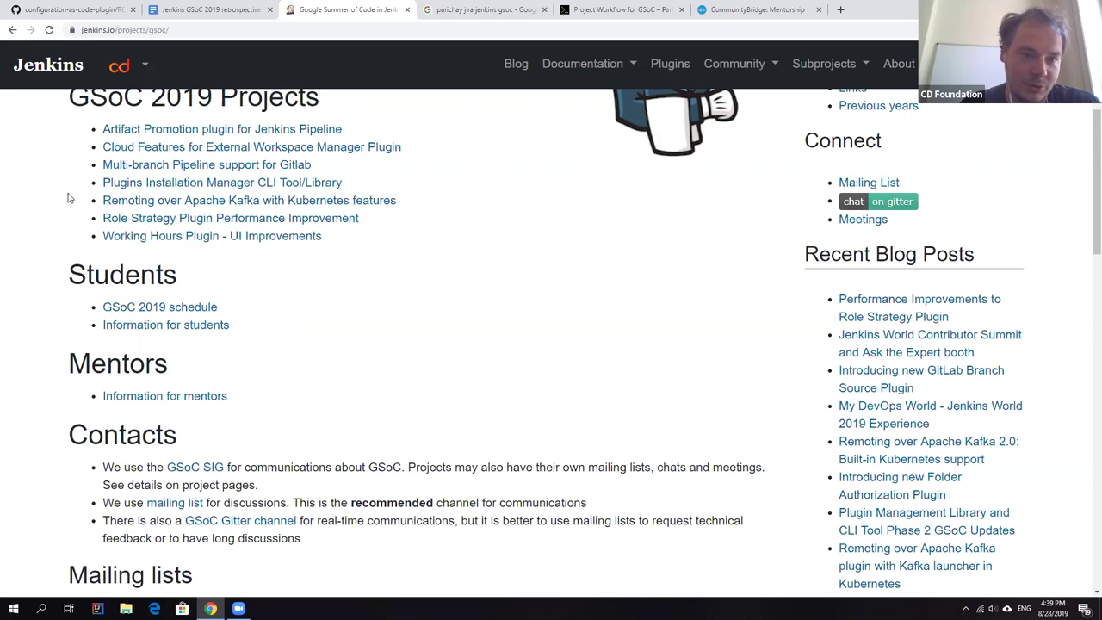
pyautogui.scroll(1, 293, 246)
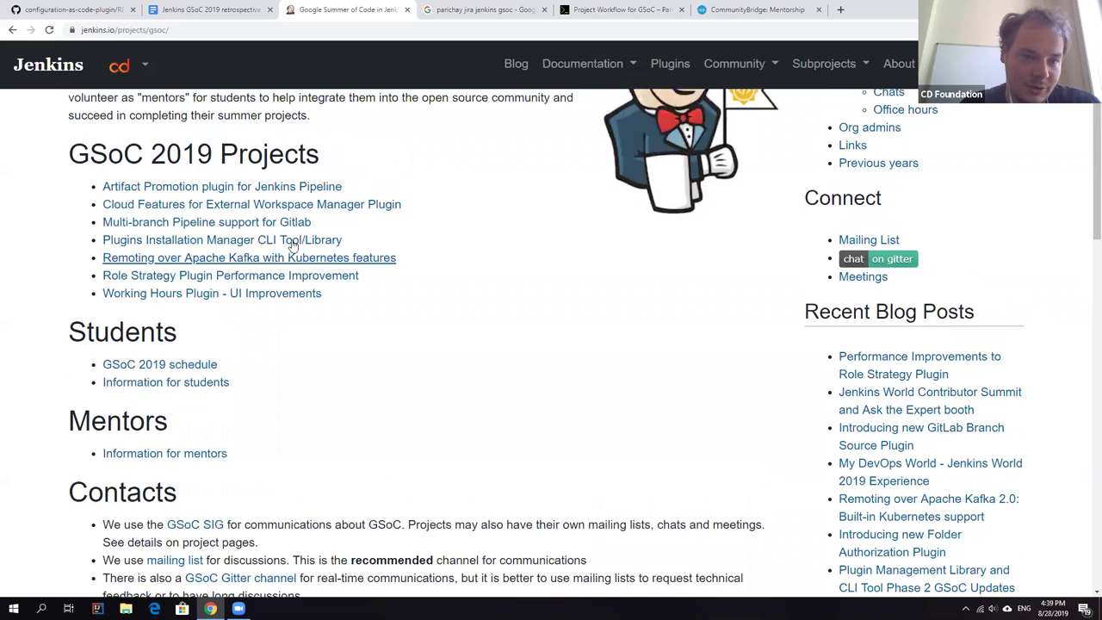
pyautogui.click(207, 241)
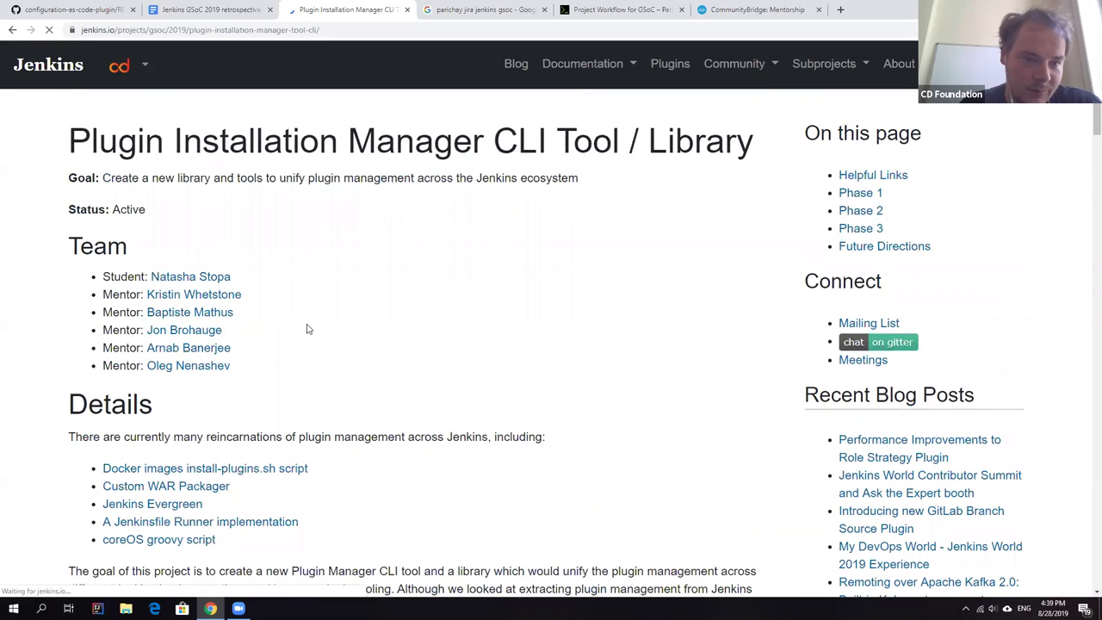
pyautogui.moveTo(232, 370); pyautogui.dragTo(100, 367)
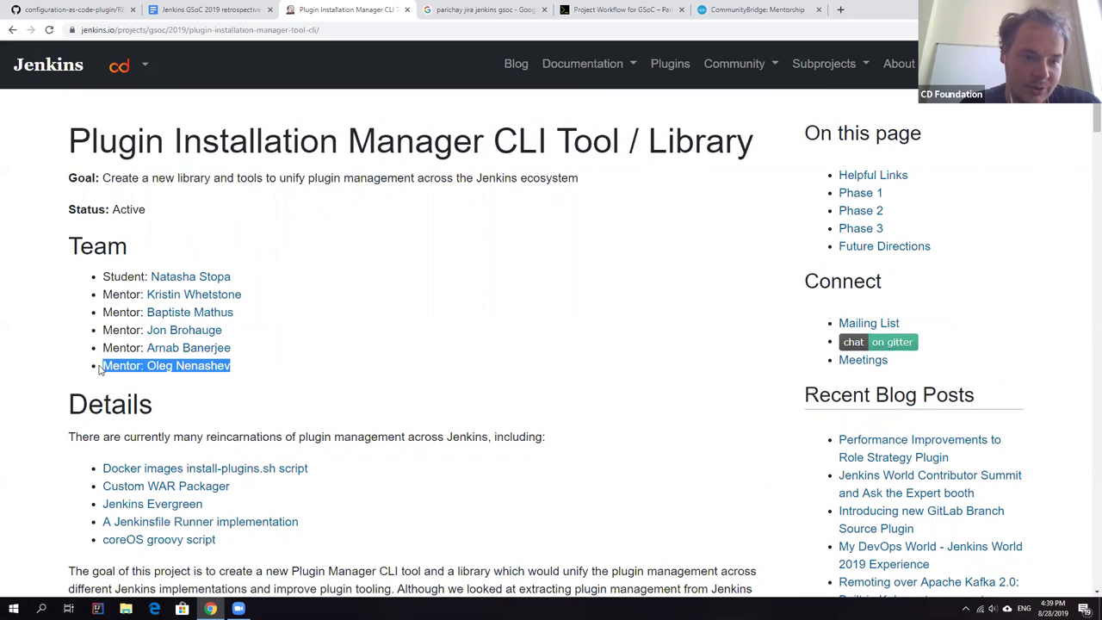
pyautogui.moveTo(102, 312); pyautogui.dragTo(238, 312)
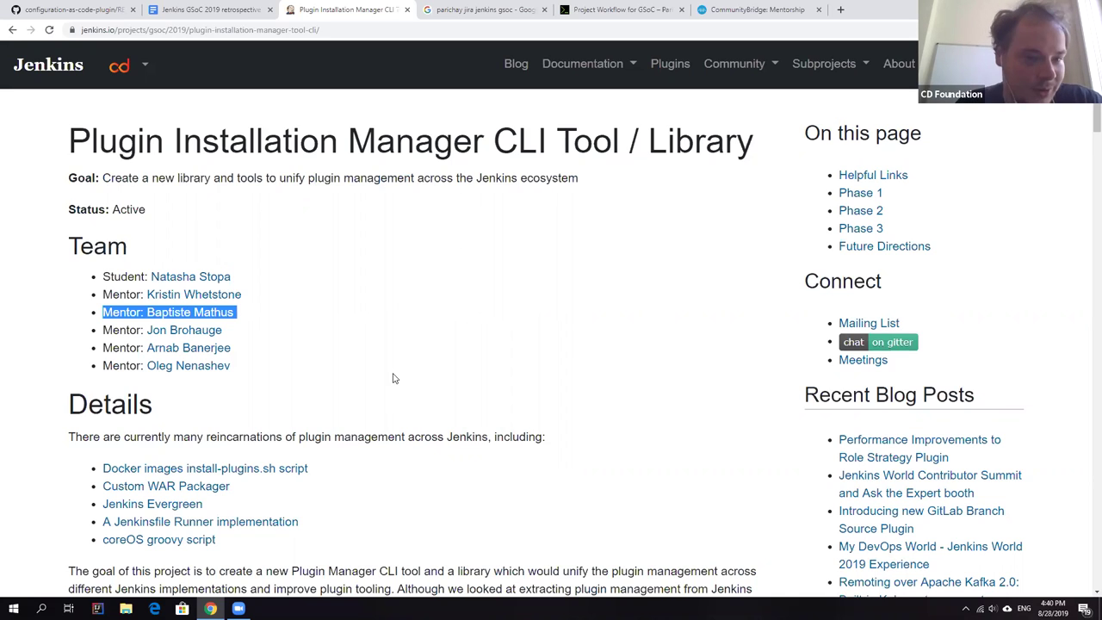
pyautogui.click(391, 385)
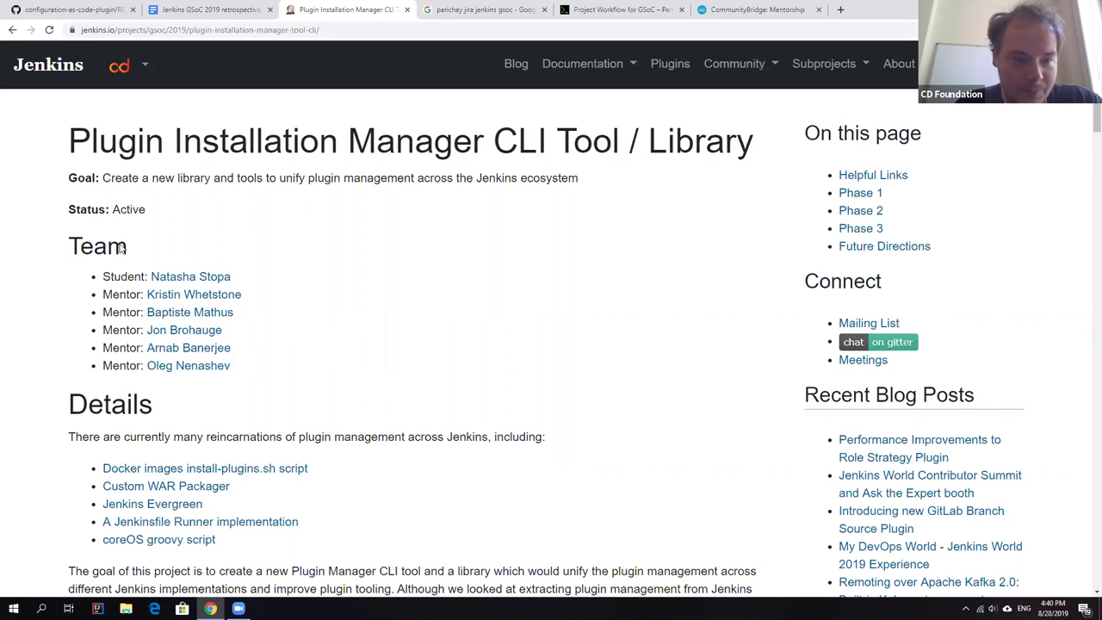
# Fix the 'Aldvisors' typo in Oleg's 'Technical Advisors in GSoC 2019' note
pyautogui.click(211, 10)
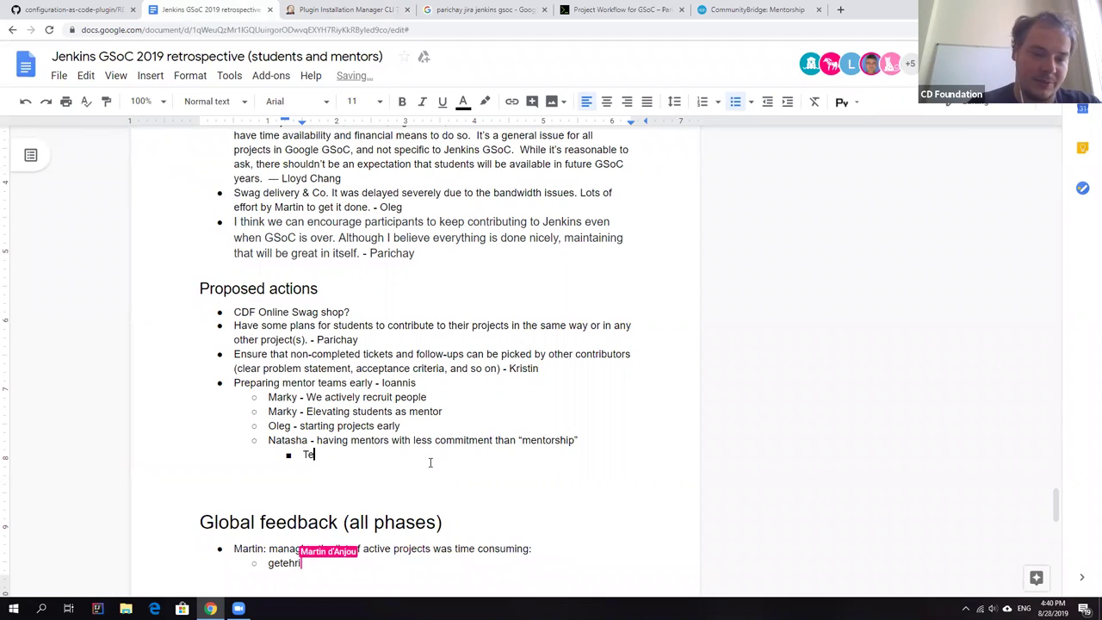
pyautogui.write('Technical Aldvisors')
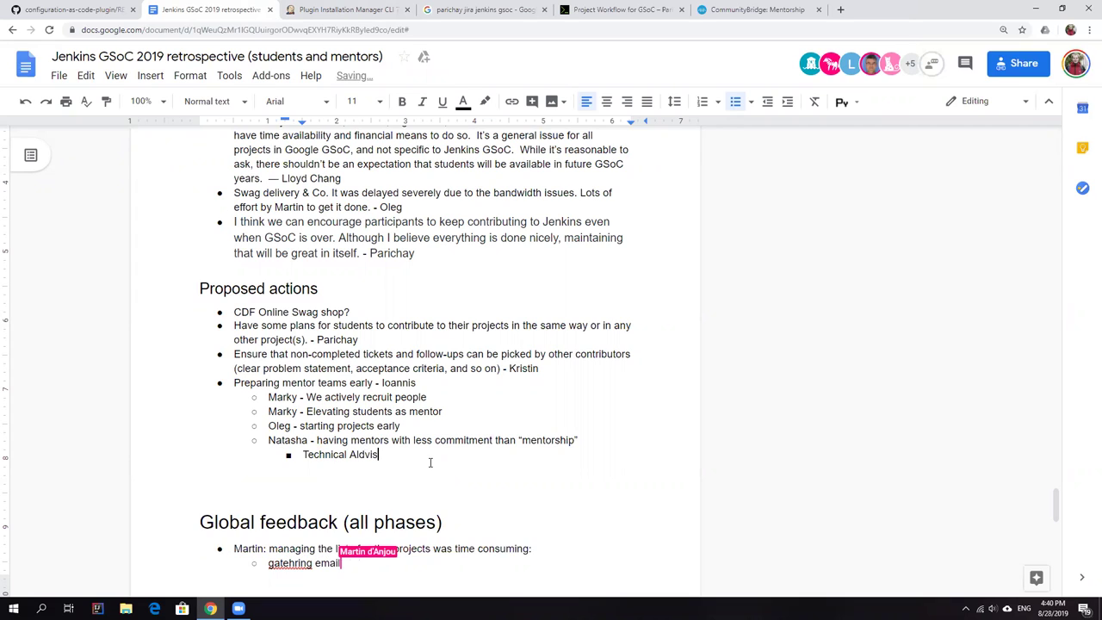
pyautogui.write(' in G')
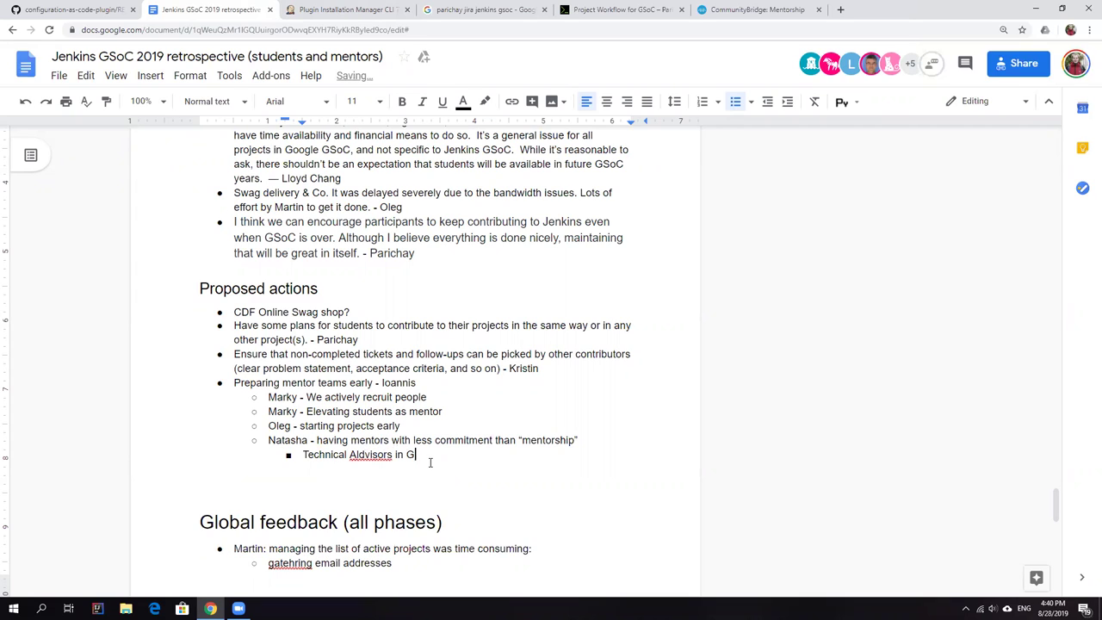
pyautogui.write('SoC 2019')
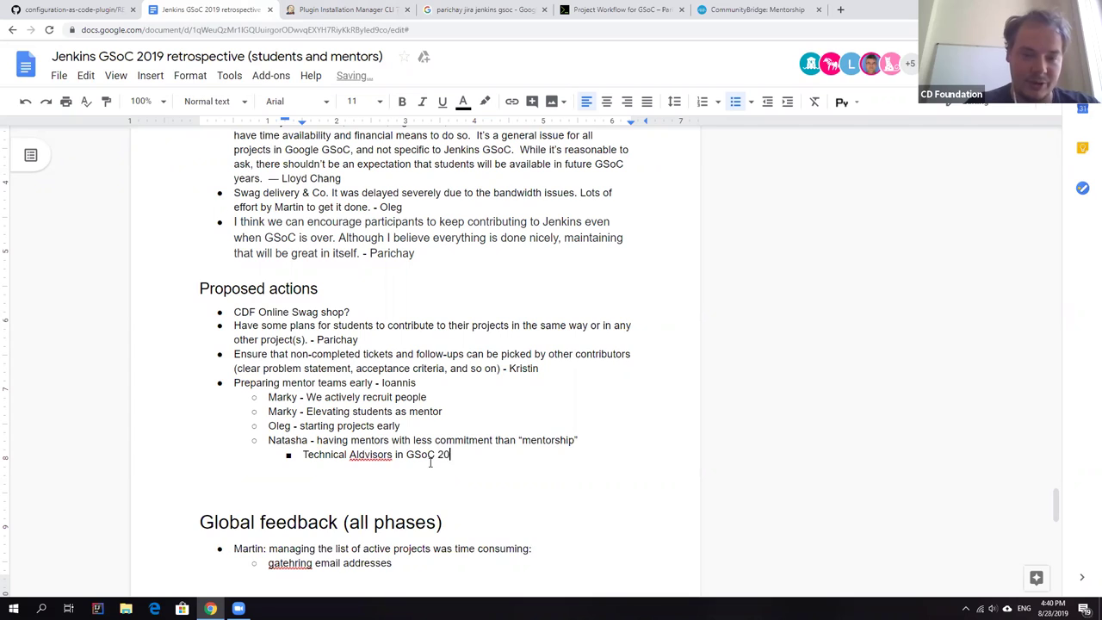
pyautogui.click(359, 454)
pyautogui.press('BackSpace')
pyautogui.write('d')
pyautogui.click(486, 454)
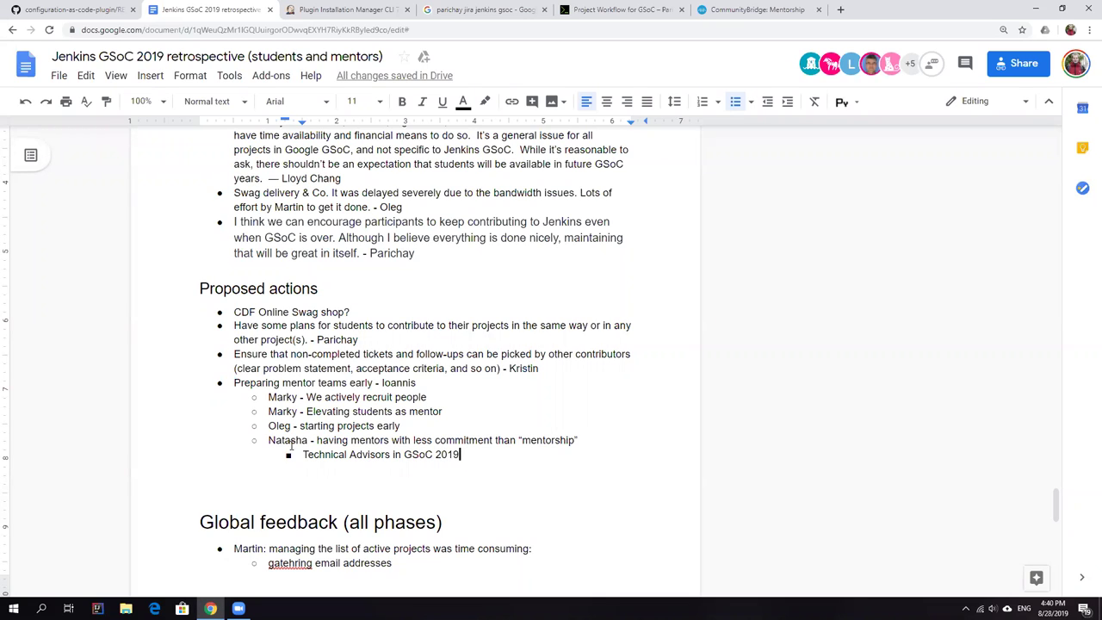
# Add an outdented bullet with Kristin's point about having meetings in the pool
pyautogui.click(307, 440)
pyautogui.click(311, 454)
pyautogui.write('Oleg -')
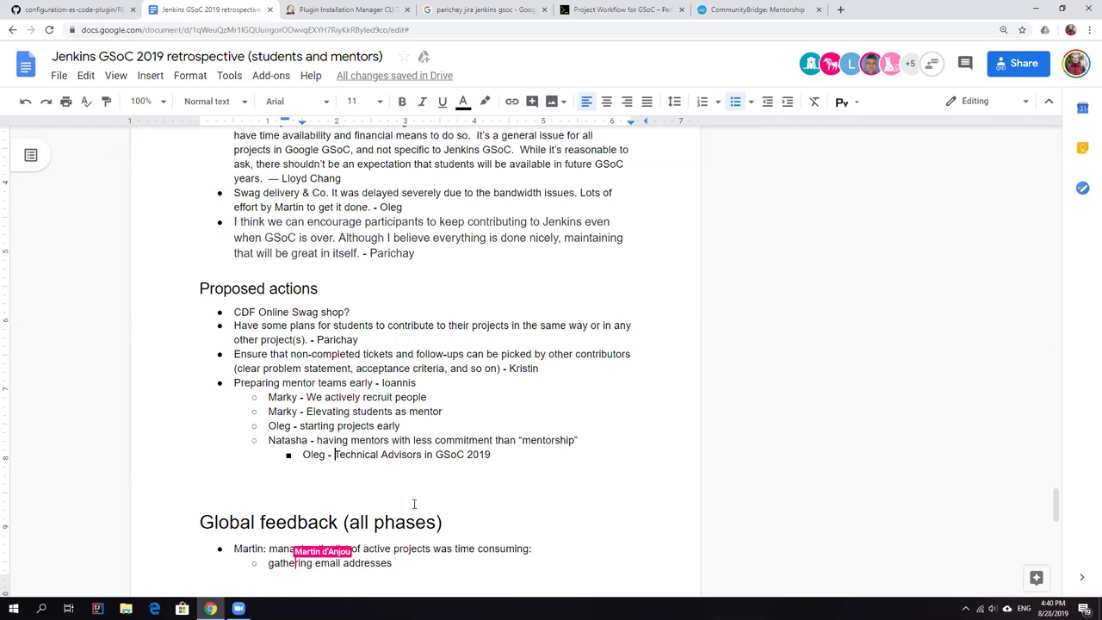
pyautogui.click(509, 454)
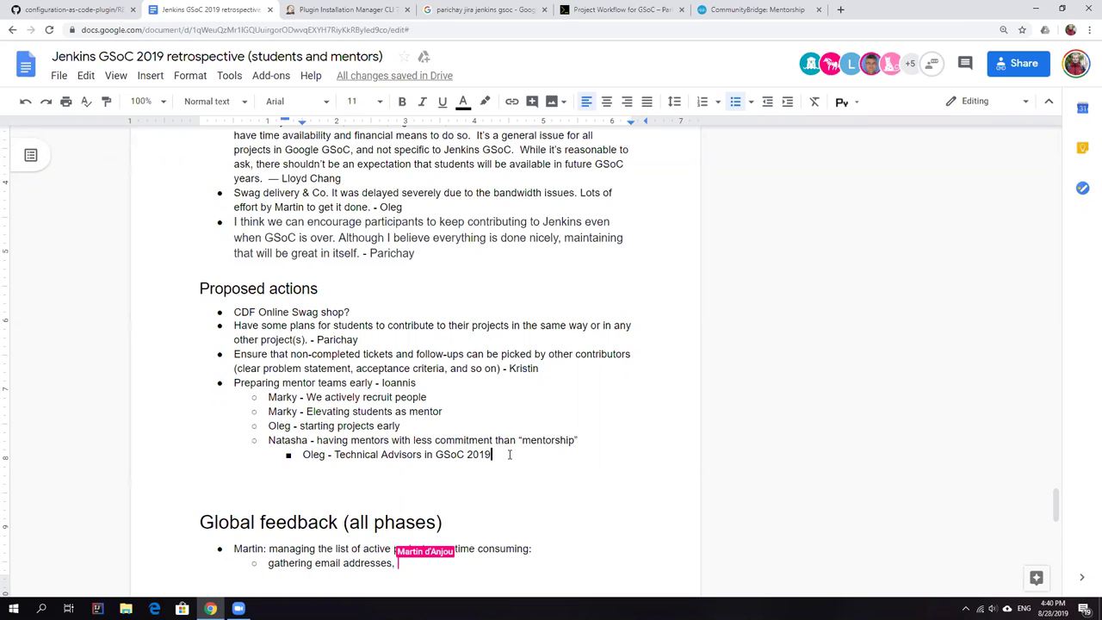
pyautogui.press('Return')
pyautogui.hotkey('shift', 'Tab')
pyautogui.write('K')
pyautogui.write('ristin')
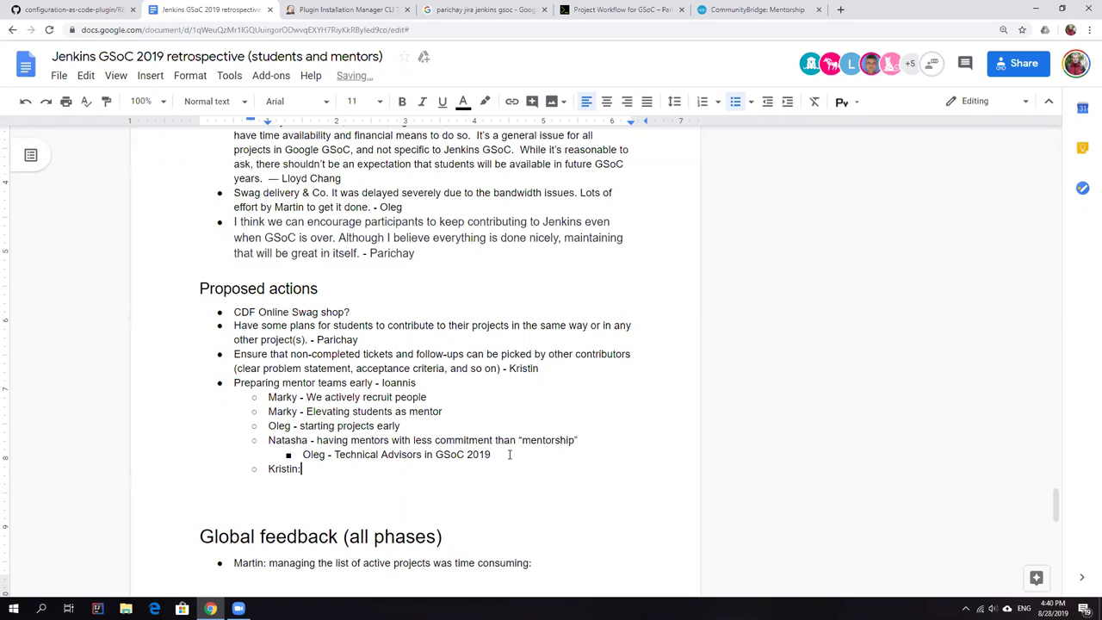
pyautogui.write('- having m')
pyautogui.write('eetings i')
pyautogui.write('n the ')
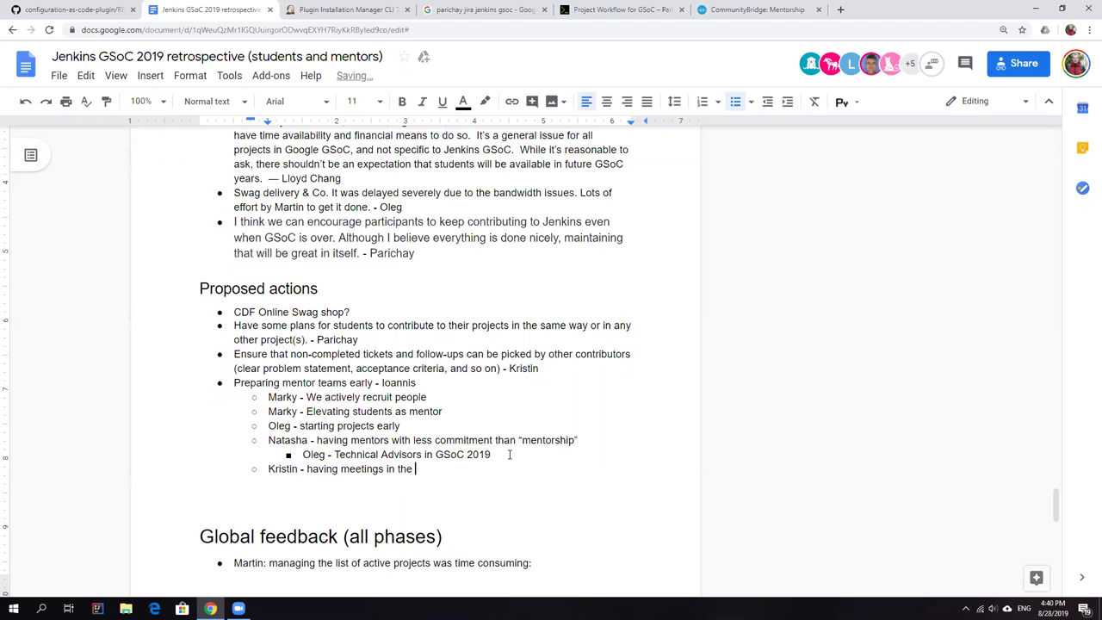
pyautogui.write('pool')
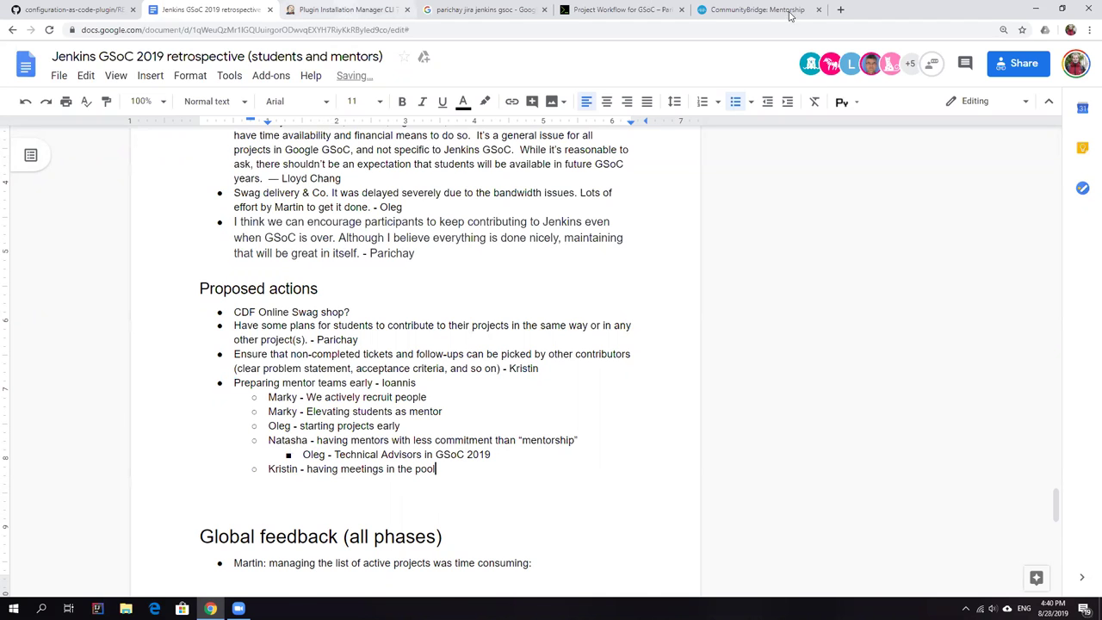
pyautogui.click(348, 9)
# Navigate from the GSoC overview back to the GSoC 2019 Project Ideas page
pyautogui.click(13, 30)
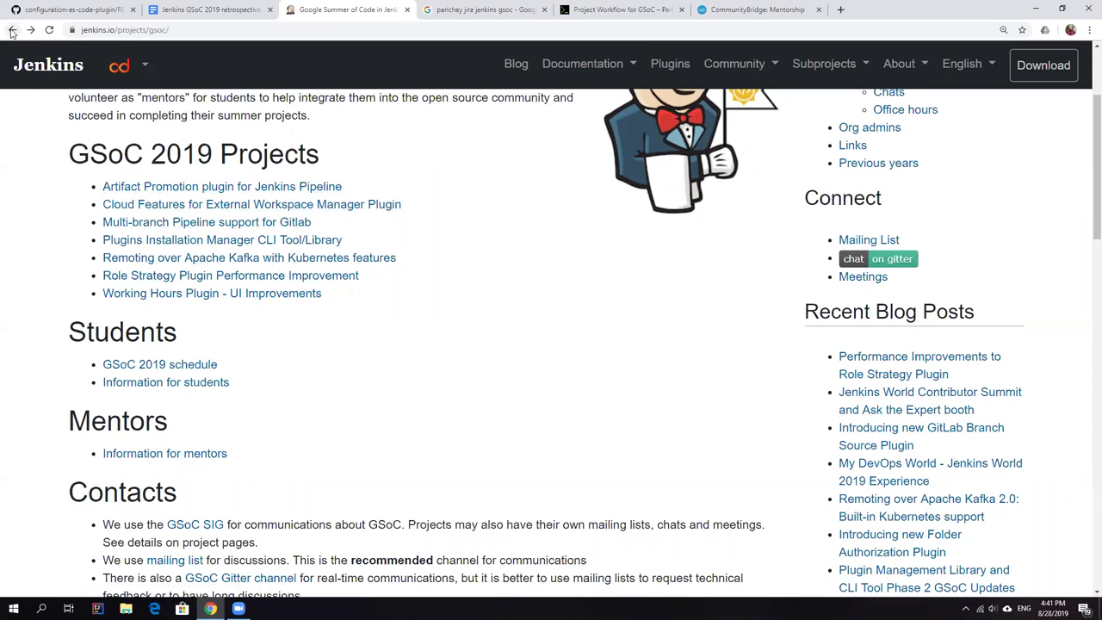
pyautogui.click(185, 30)
pyautogui.press('End')
pyautogui.write('2019')
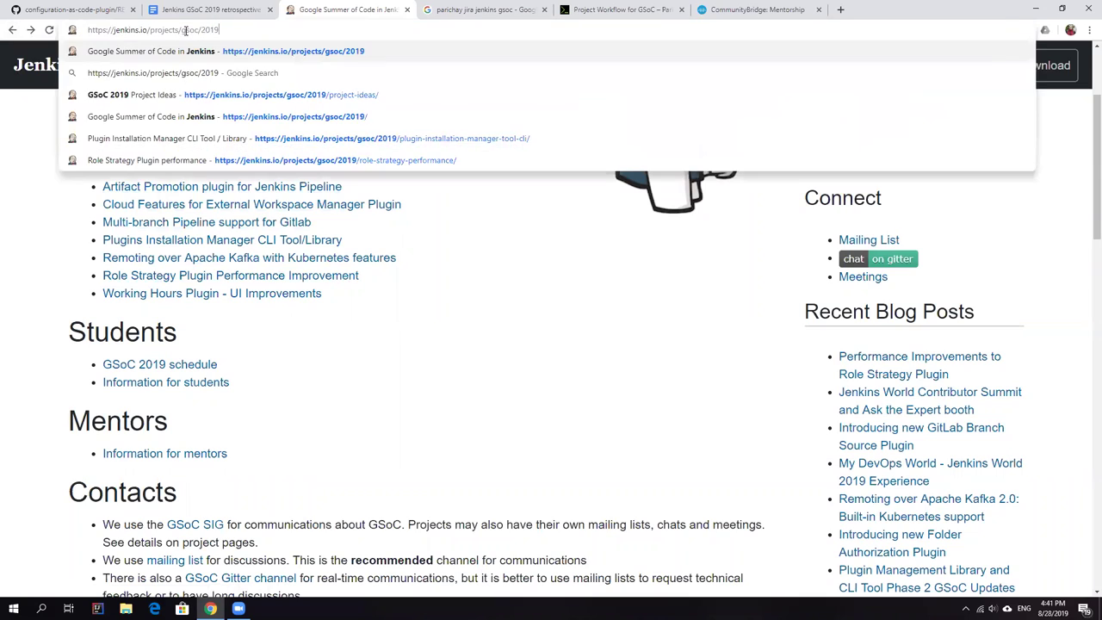
pyautogui.press('Return')
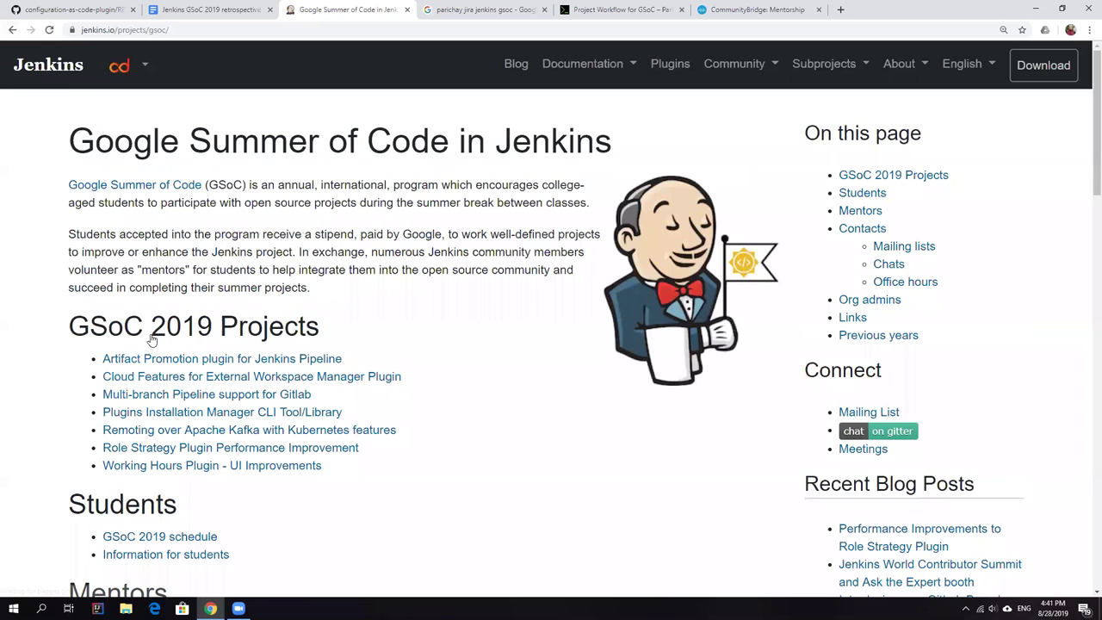
pyautogui.scroll(-5, 184, 115)
pyautogui.scroll(4, 184, 115)
pyautogui.click(177, 29)
pyautogui.press('BackSpace')
pyautogui.press('BackSpace')
pyautogui.press('BackSpace')
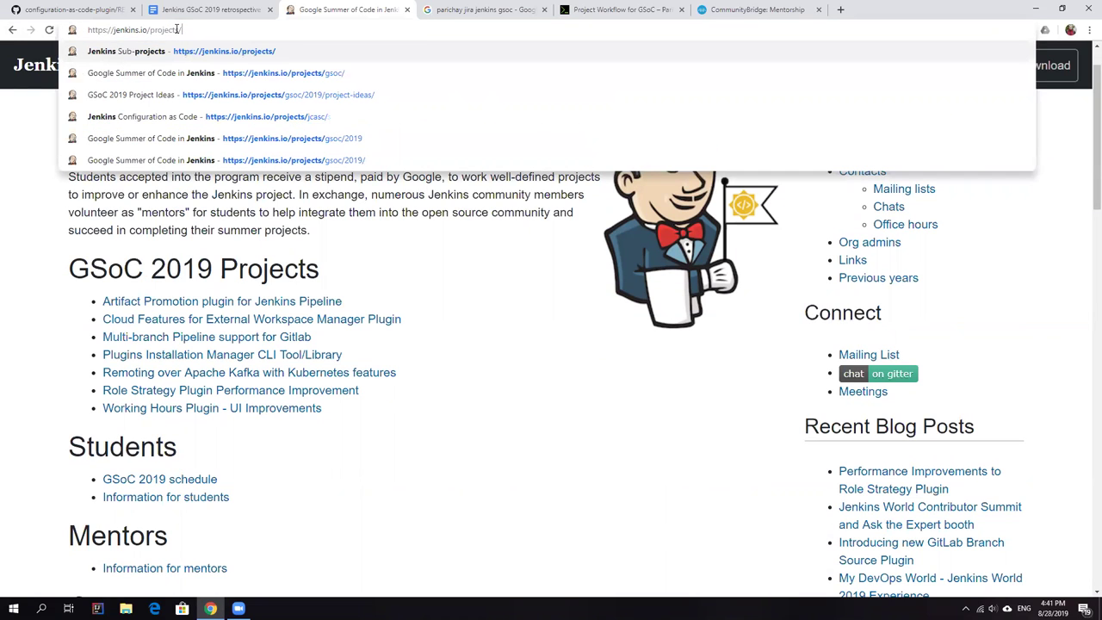
pyautogui.press('Down')
pyautogui.press('Down')
pyautogui.press('Down')
pyautogui.press('Down')
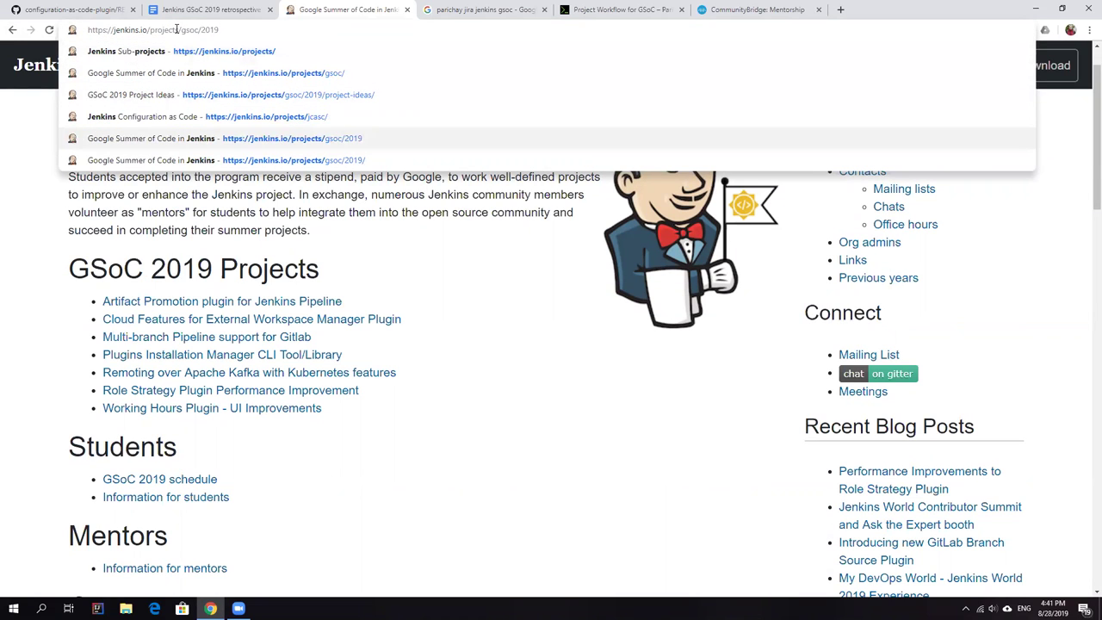
pyautogui.press('Down')
pyautogui.press('Up')
pyautogui.press('Up')
pyautogui.press('Up')
pyautogui.press('Return')
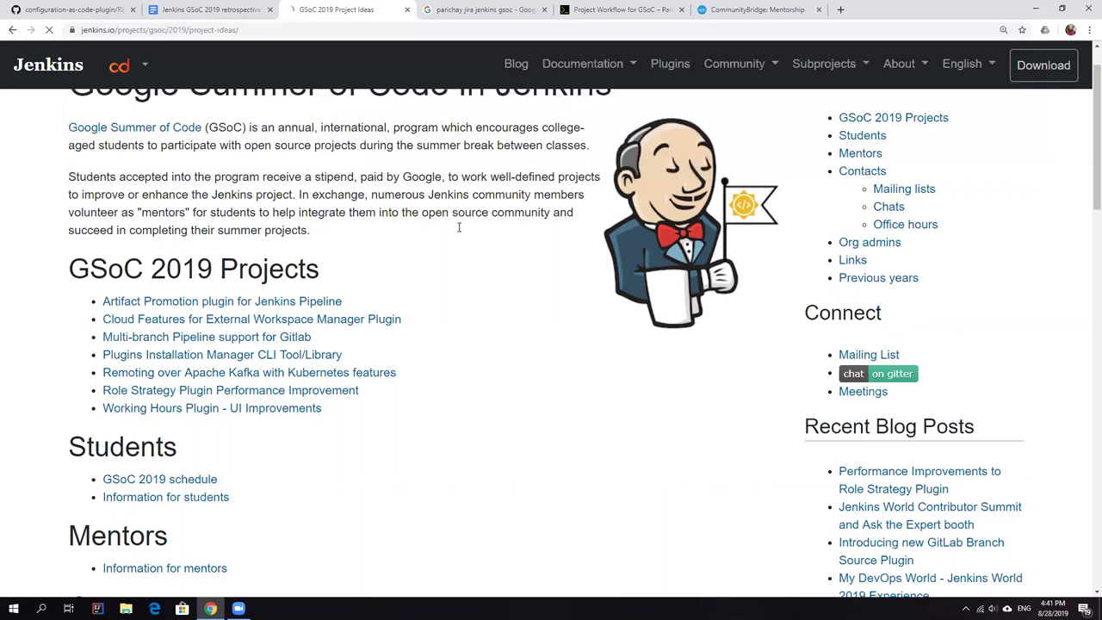
pyautogui.scroll(-2, 459, 258)
pyautogui.scroll(-6, 443, 349)
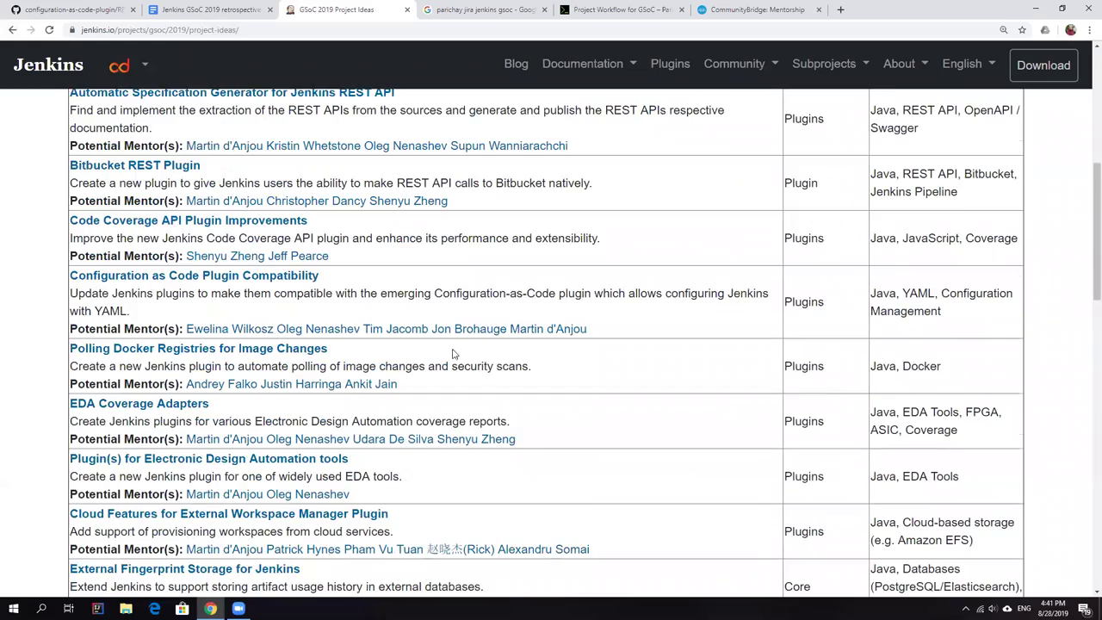
pyautogui.scroll(-5, 443, 348)
pyautogui.scroll(-5, 443, 349)
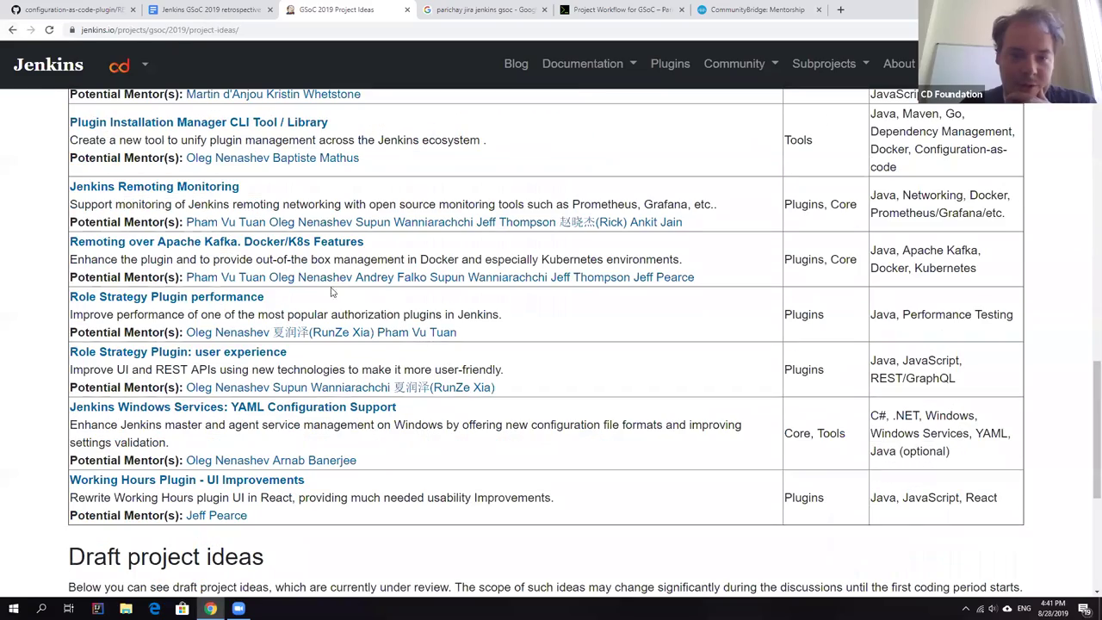
pyautogui.scroll(-1, 330, 290)
pyautogui.scroll(1, 327, 292)
pyautogui.scroll(3, 328, 293)
pyautogui.scroll(5, 516, 276)
pyautogui.scroll(3, 663, 263)
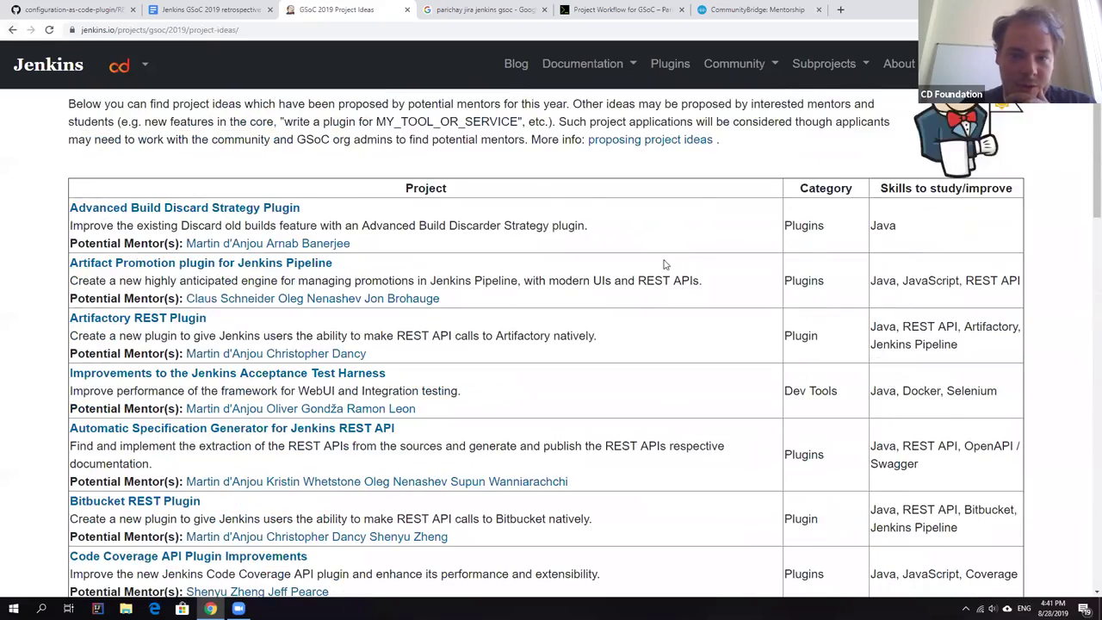
pyautogui.scroll(3, 664, 263)
# Open the Multi-branch Pipeline support for Gitlab SCM project page from the ideas table
pyautogui.rightClick(664, 263)
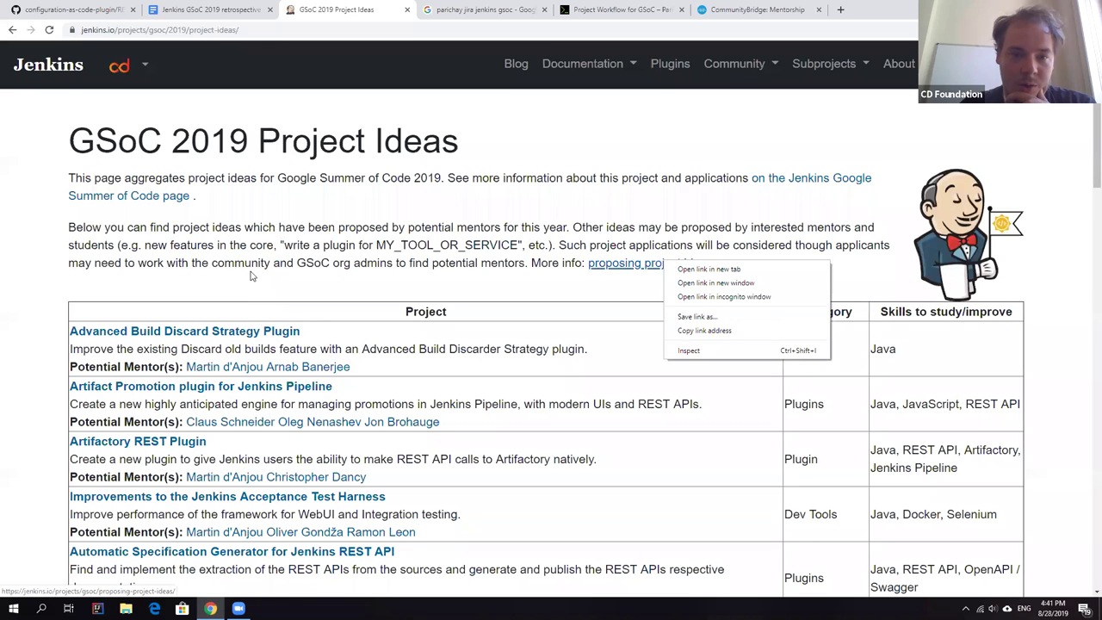
pyautogui.click(245, 276)
pyautogui.scroll(-1, 663, 328)
pyautogui.scroll(-3, 766, 276)
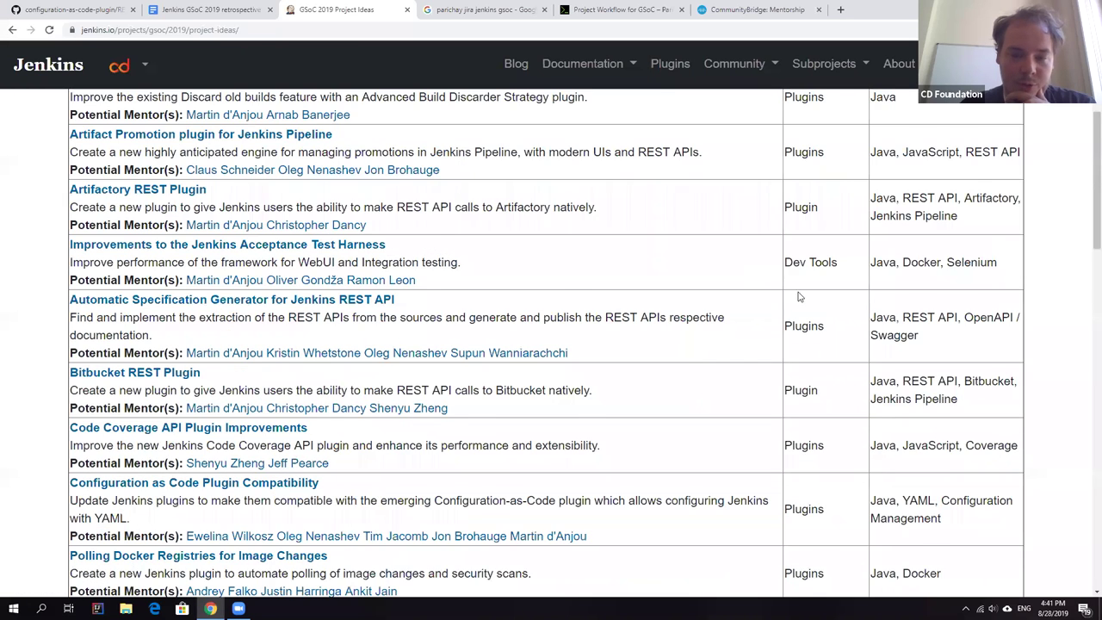
pyautogui.scroll(-1, 802, 302)
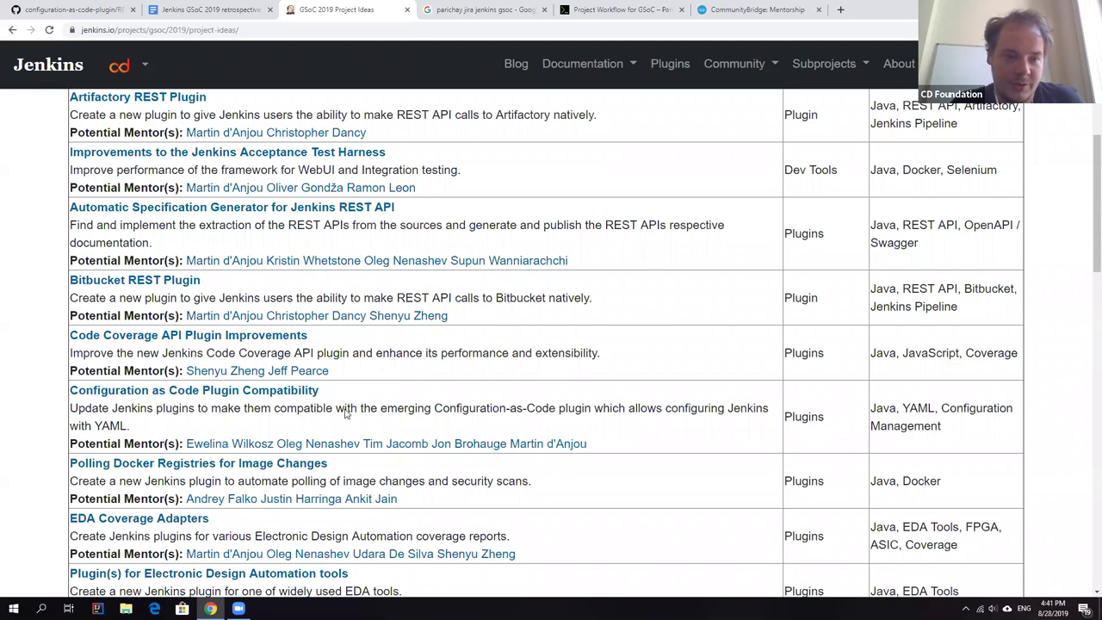
pyautogui.scroll(1, 346, 414)
pyautogui.scroll(2, 430, 418)
pyautogui.scroll(1, 545, 422)
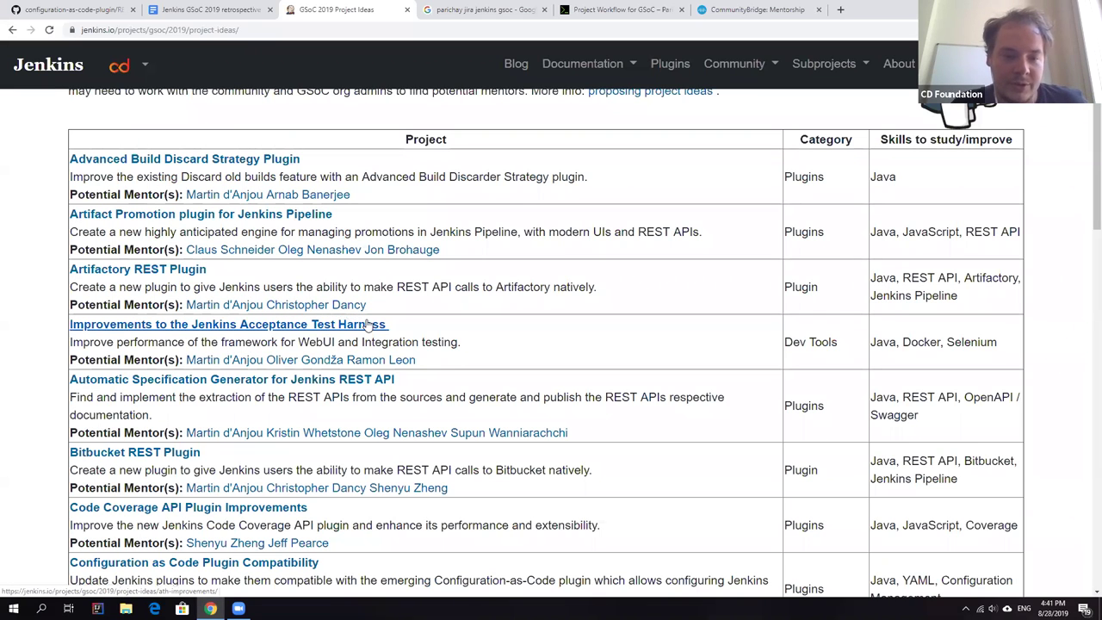
pyautogui.scroll(-1, 349, 311)
pyautogui.scroll(-1, 349, 314)
pyautogui.scroll(-1, 362, 318)
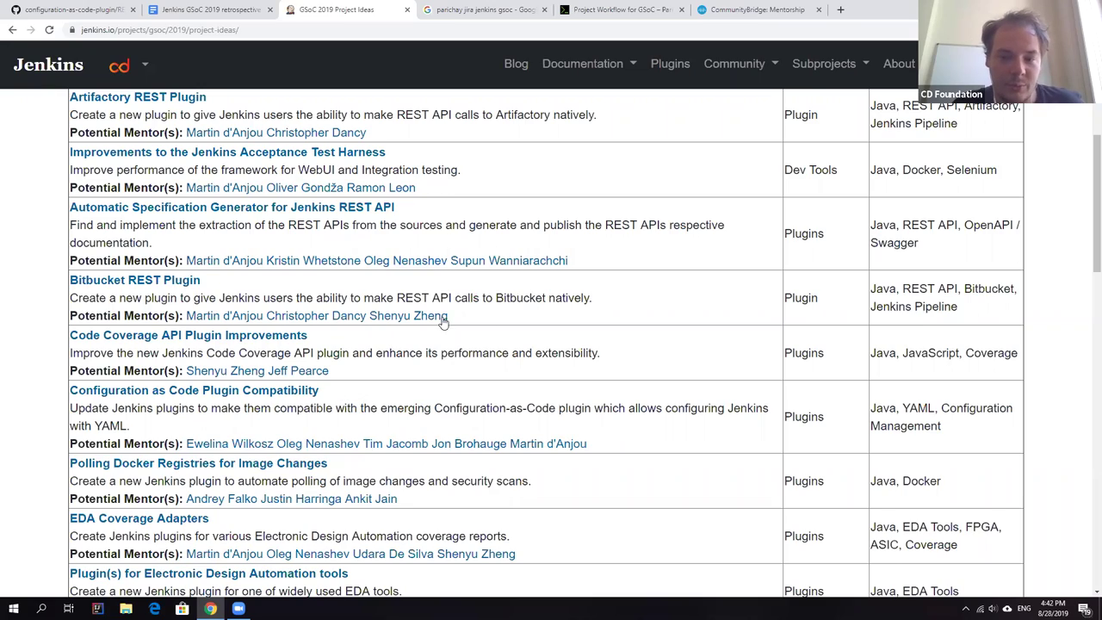
pyautogui.scroll(2, 447, 327)
pyautogui.scroll(2, 431, 362)
pyautogui.scroll(1, 405, 388)
pyautogui.scroll(-4, 400, 394)
pyautogui.scroll(-4, 430, 404)
pyautogui.scroll(-1, 465, 388)
pyautogui.scroll(-2, 492, 381)
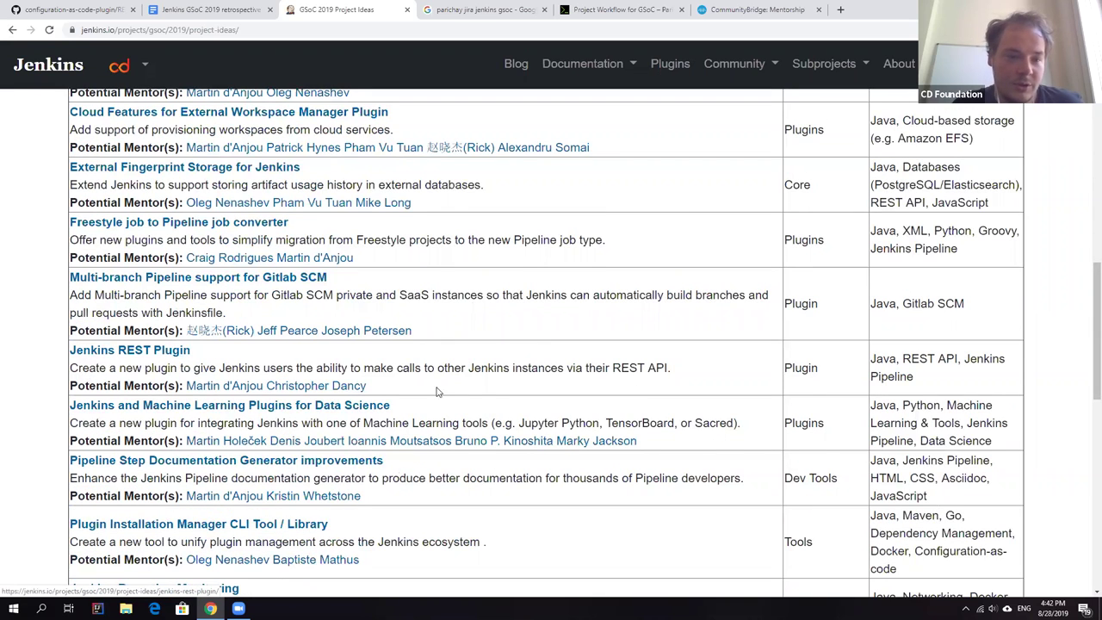
pyautogui.click(215, 281)
pyautogui.scroll(-8, 227, 376)
pyautogui.scroll(-8, 172, 387)
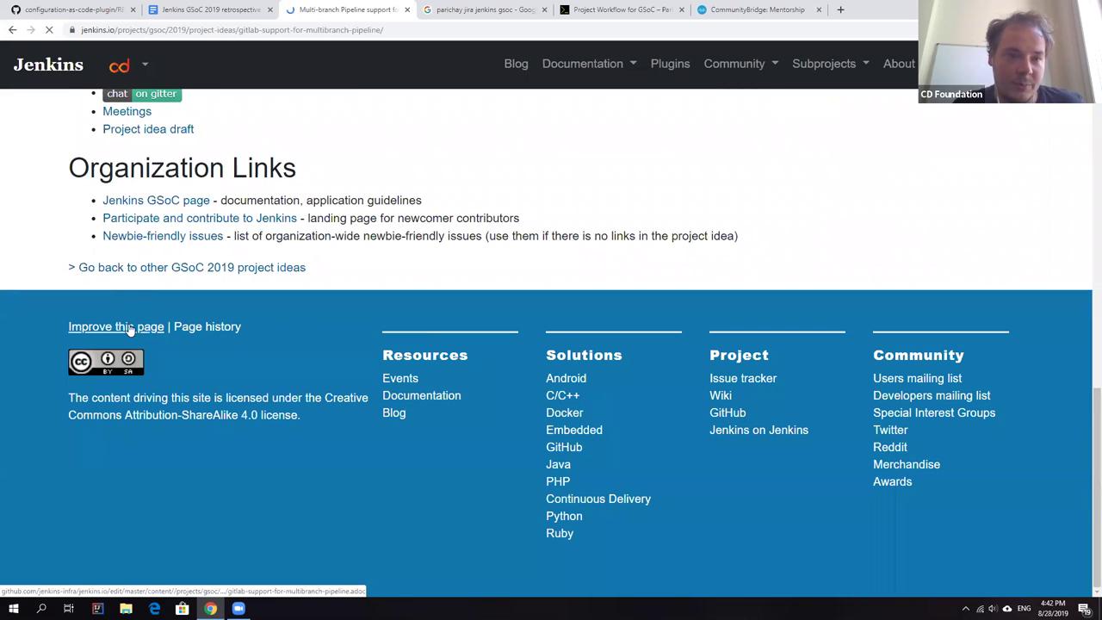
# Open gitlab-support-for-multibranch-pipeline.adoc in GitHub's editor and inspect the year, status and showGoogleDoc lines
pyautogui.click(130, 327)
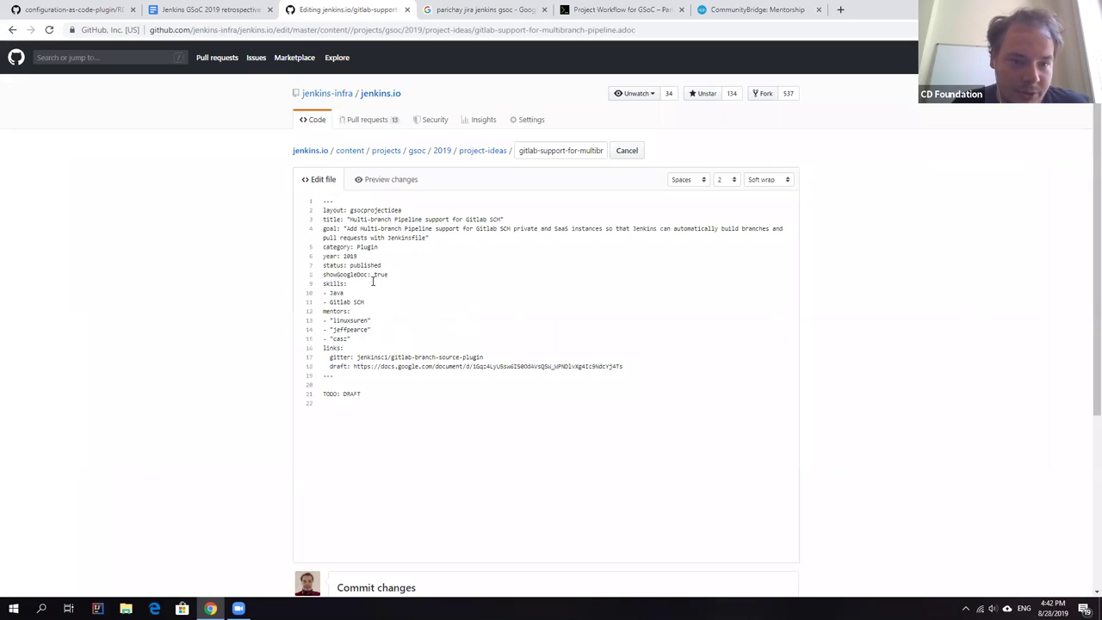
pyautogui.moveTo(387, 275); pyautogui.dragTo(325, 255)
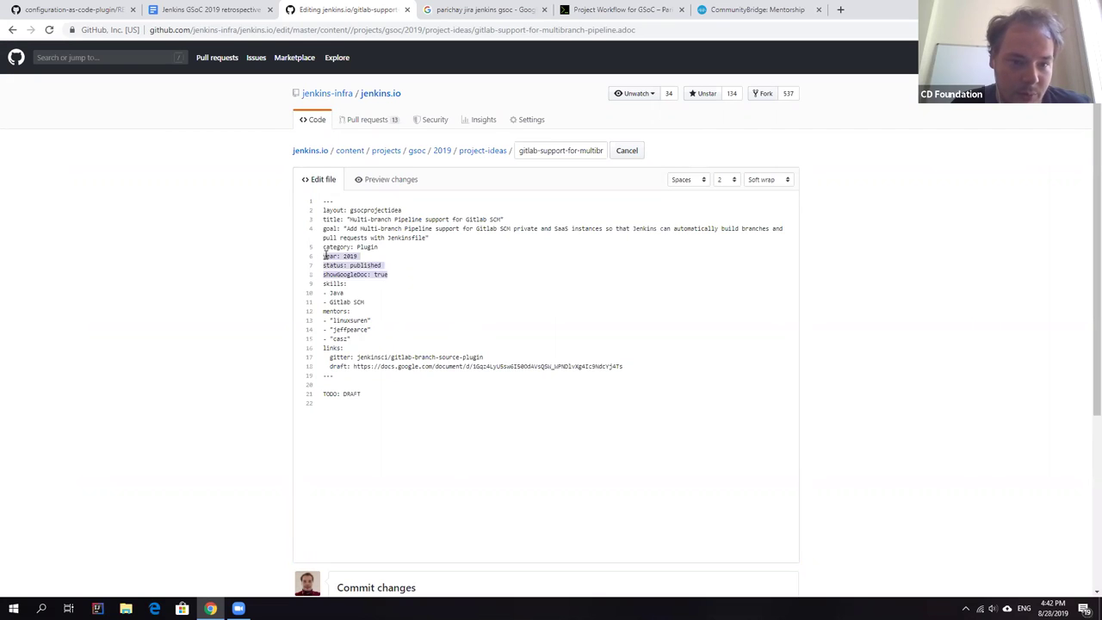
pyautogui.click(387, 315)
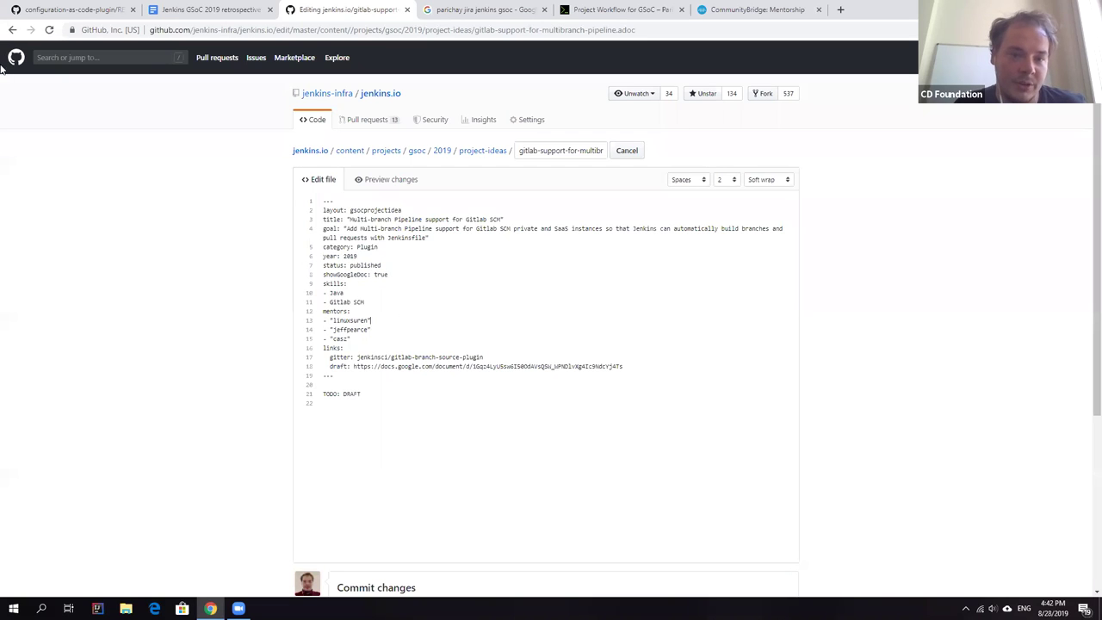
# Go back to the Gitlab multi-branch project page and review its embedded Google Doc
pyautogui.click(12, 29)
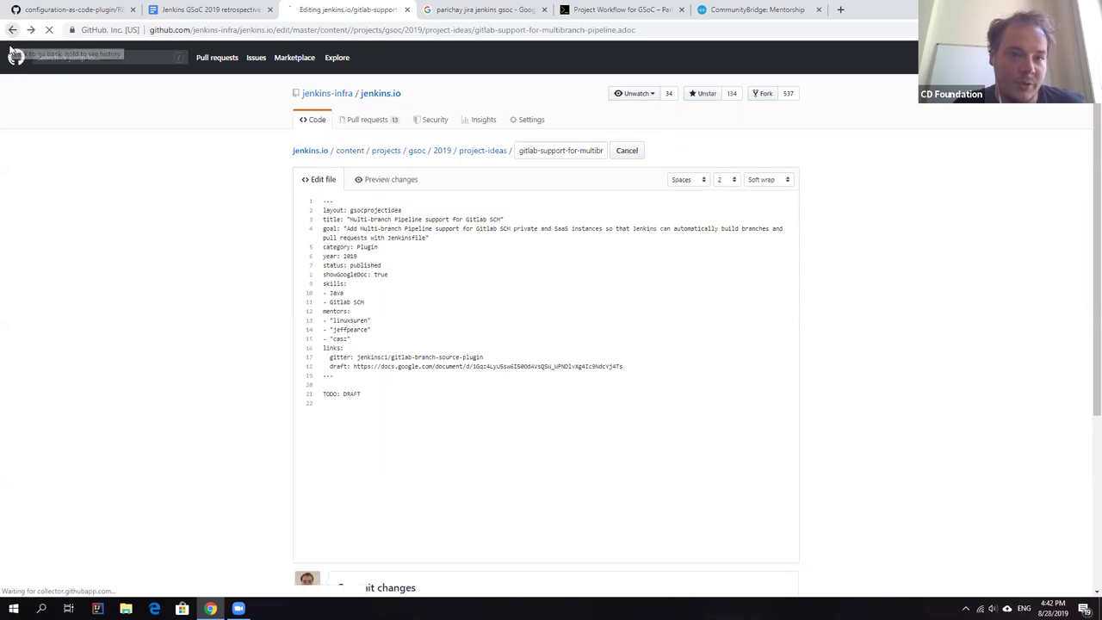
pyautogui.scroll(3, 349, 327)
pyautogui.scroll(5, 350, 327)
pyautogui.scroll(5, 349, 327)
pyautogui.scroll(-2, 218, 262)
pyautogui.scroll(-5, 219, 261)
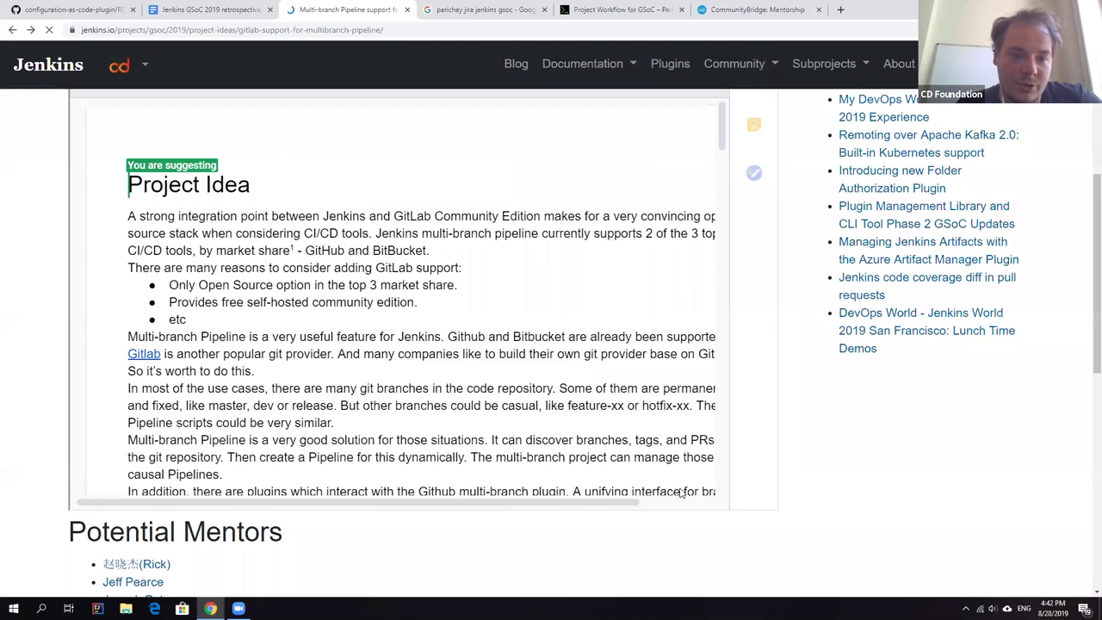
# Go back to the GSoC 2019 Project Ideas list, then return to the retrospective document
pyautogui.click(12, 29)
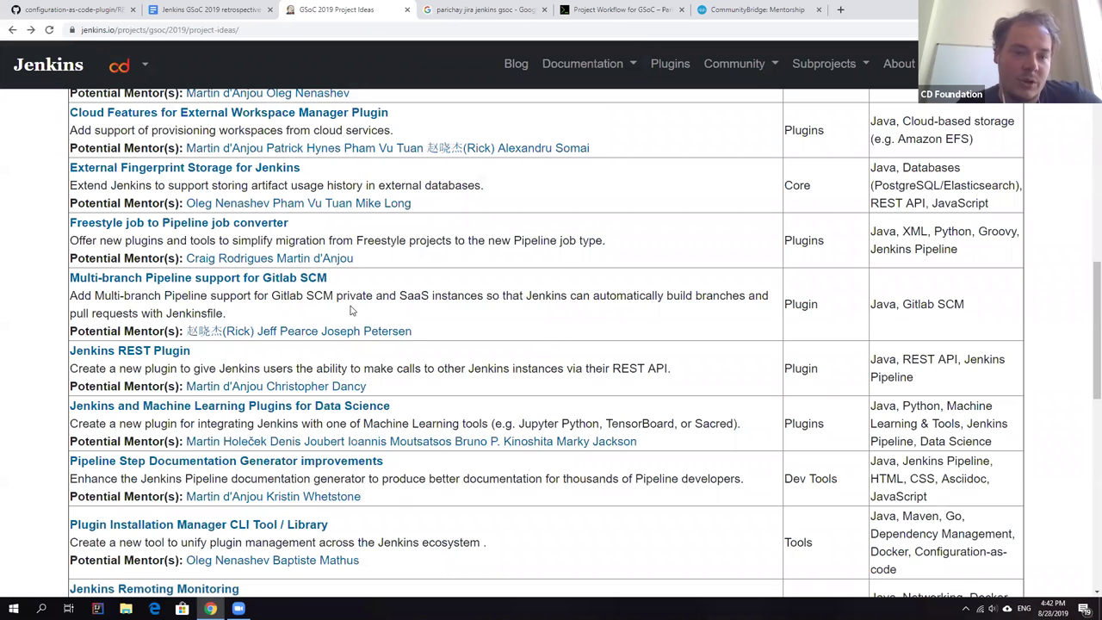
pyautogui.scroll(3, 338, 310)
pyautogui.scroll(3, 317, 320)
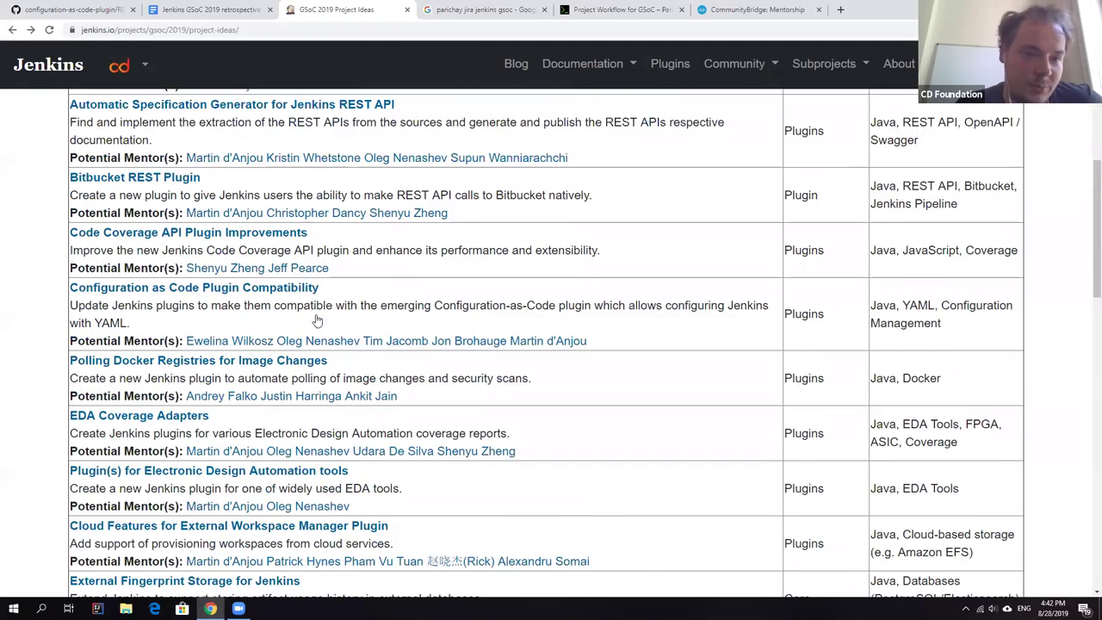
pyautogui.scroll(5, 683, 411)
pyautogui.scroll(3, 431, 344)
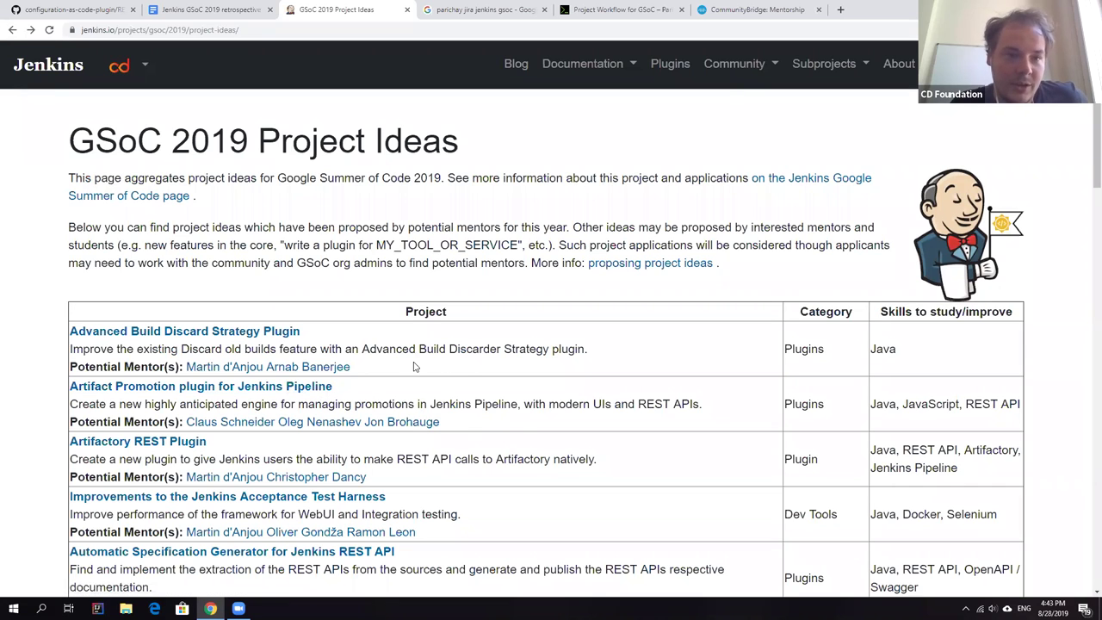
pyautogui.scroll(-1, 431, 387)
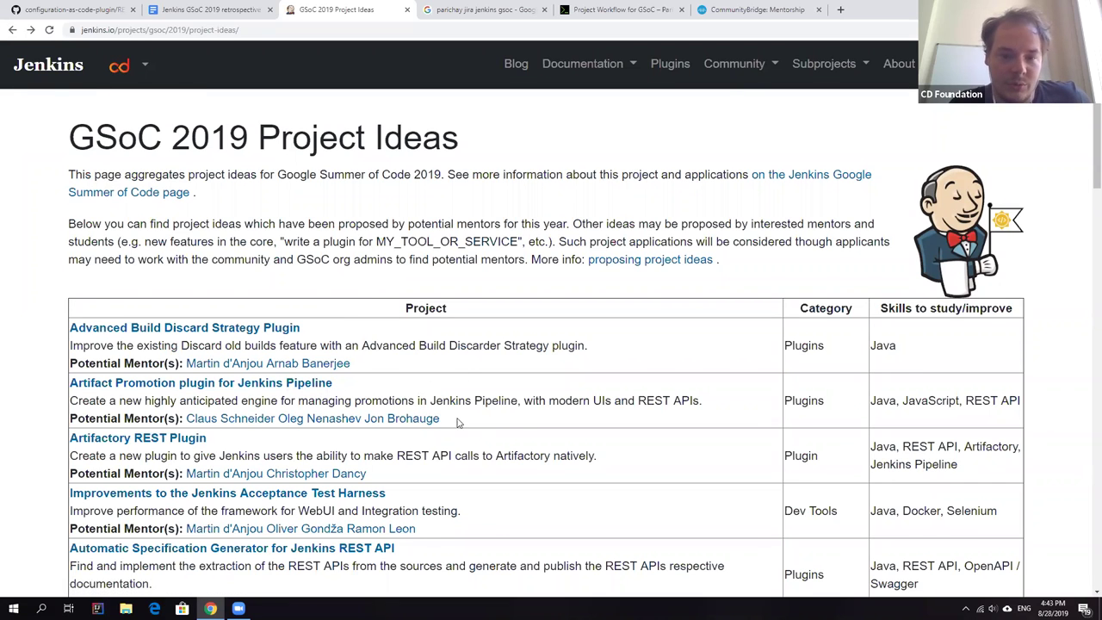
pyautogui.scroll(-1, 422, 391)
pyautogui.scroll(-1, 469, 370)
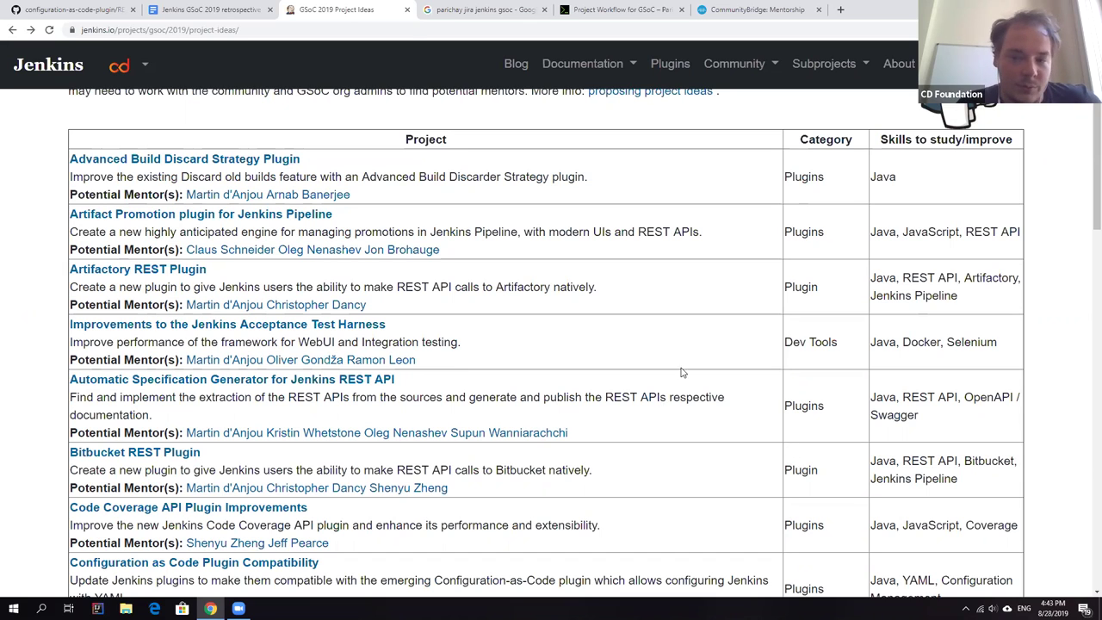
pyautogui.click(210, 9)
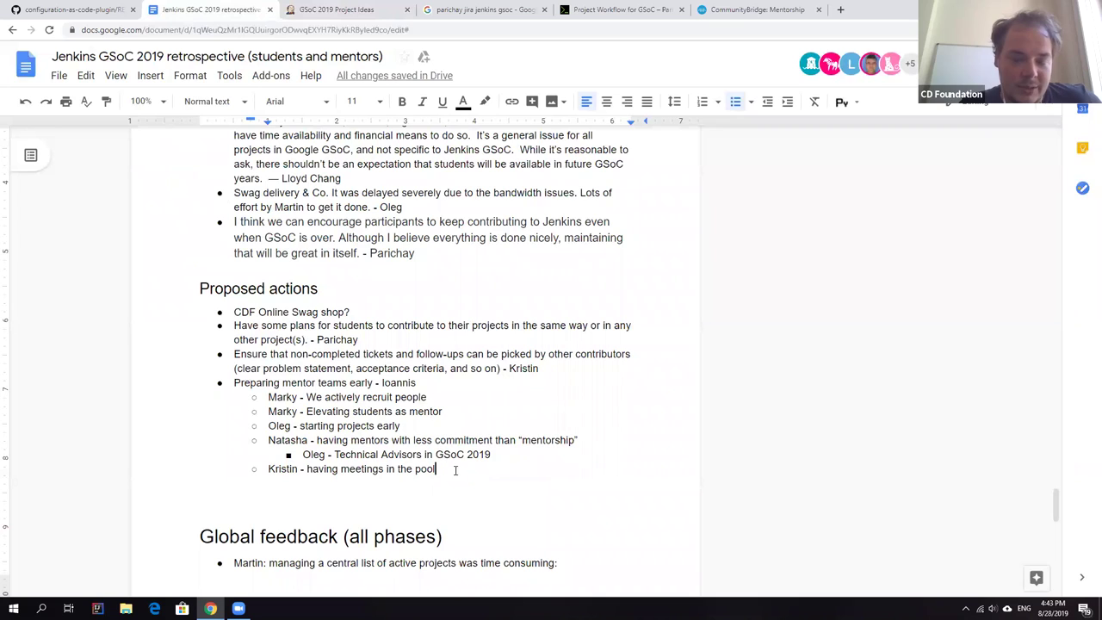
# Reword Kristin's point to 'having mentor pools' and add Oleg's 'somewhat worked but could be better' reply
pyautogui.doubleClick(363, 468)
pyautogui.write('mento')
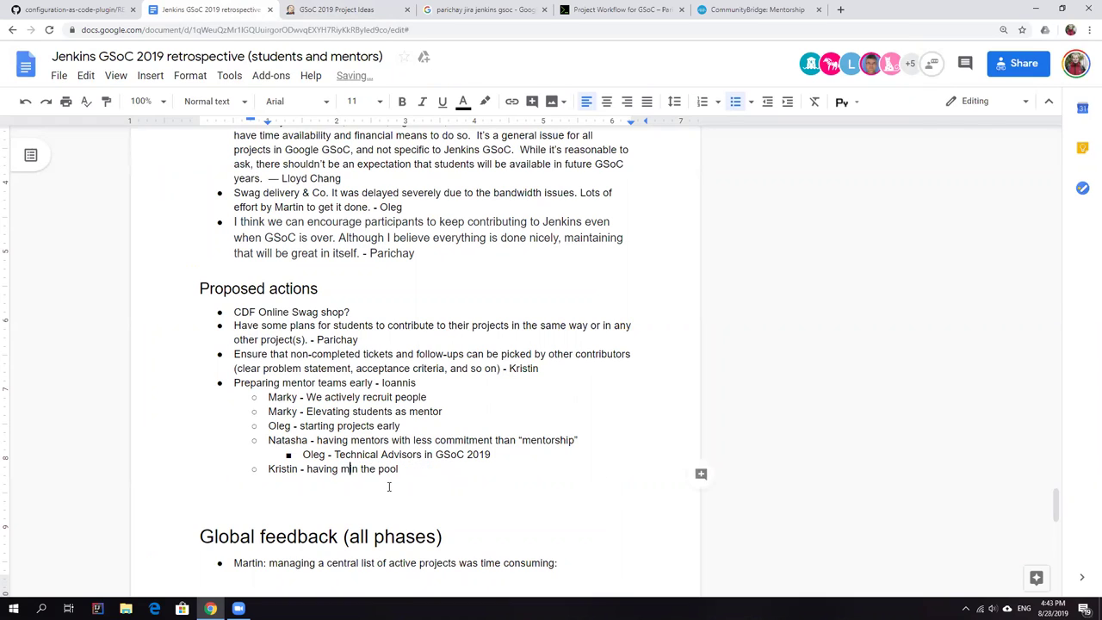
pyautogui.write('r')
pyautogui.hotkey('shift', 'Right')
pyautogui.hotkey('shift', 'Right')
pyautogui.hotkey('shift', 'Right')
pyautogui.press('Delete')
pyautogui.press('Return')
pyautogui.press('Tab')
pyautogui.write('Oleg ')
pyautogui.write('T')
pyautogui.write(' wha')
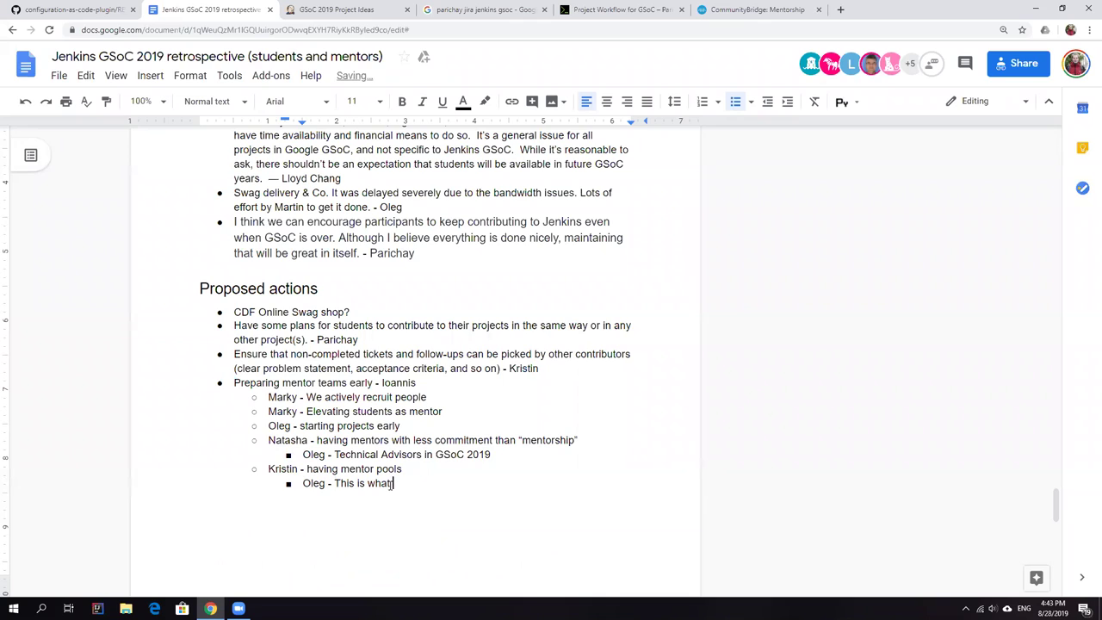
pyautogui.write('were doing in 2019… s')
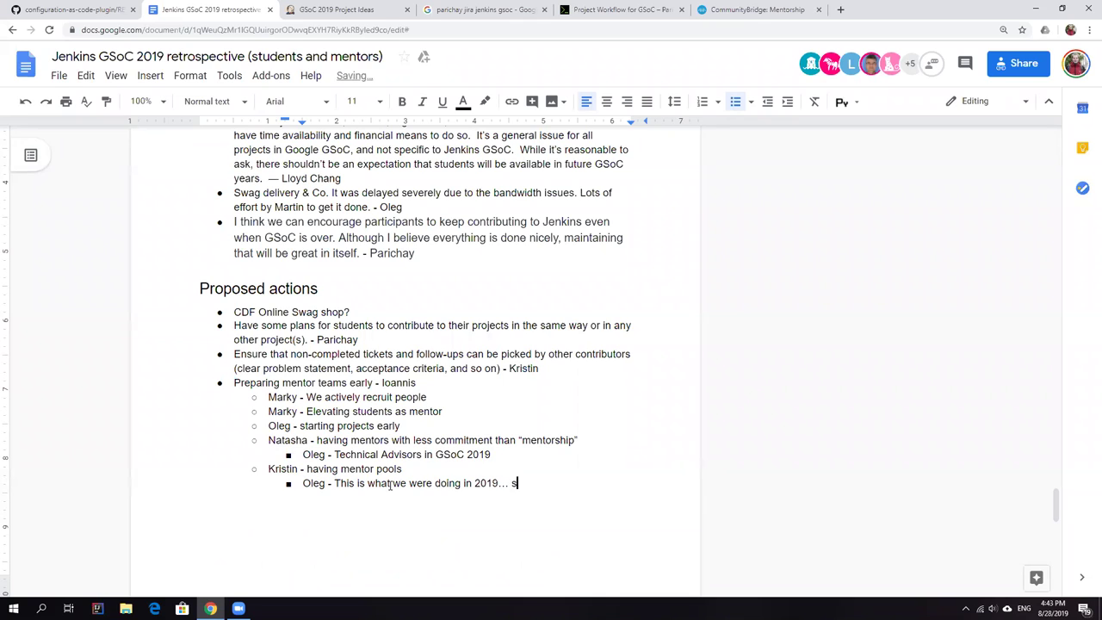
pyautogui.write('omewhat worked but ')
pyautogui.write('could be better')
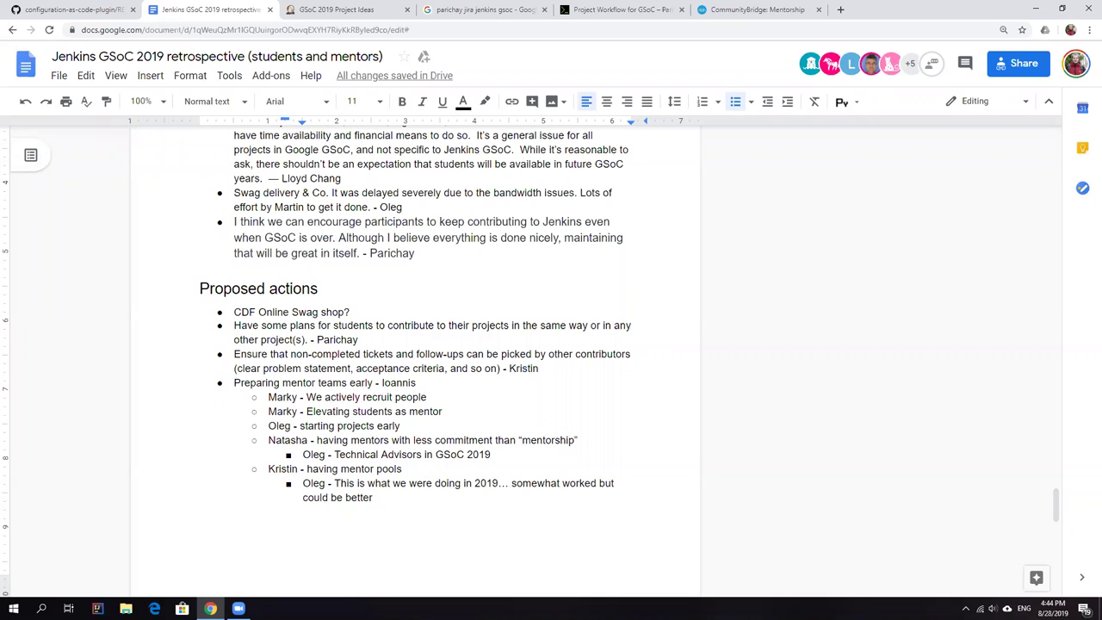
pyautogui.click(239, 608)
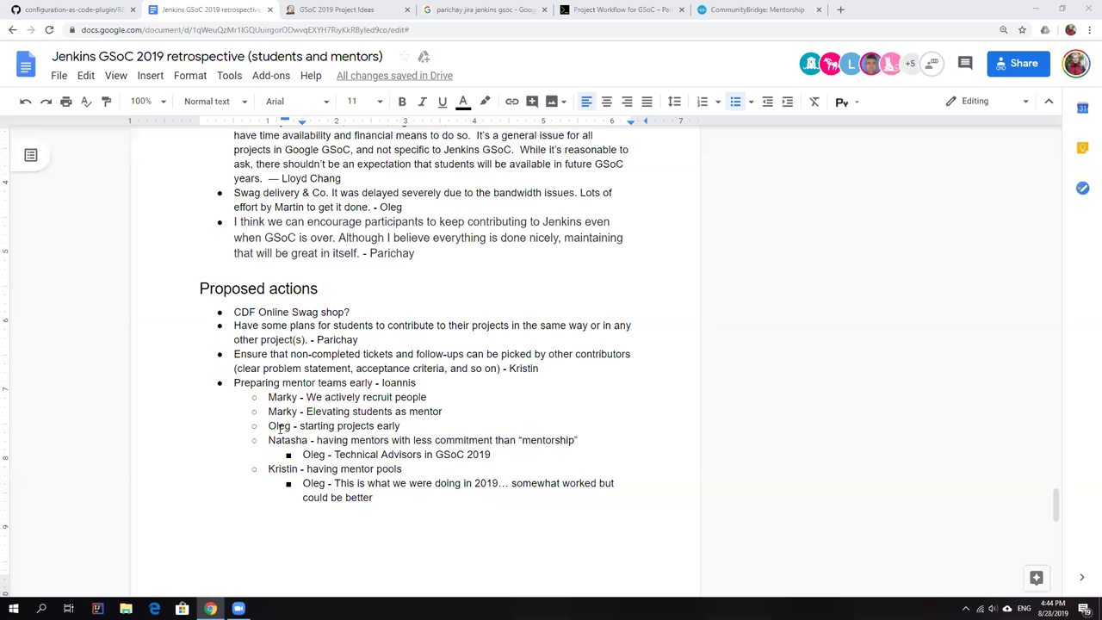
pyautogui.scroll(1, 269, 474)
pyautogui.scroll(1, 269, 456)
pyautogui.scroll(2, 269, 437)
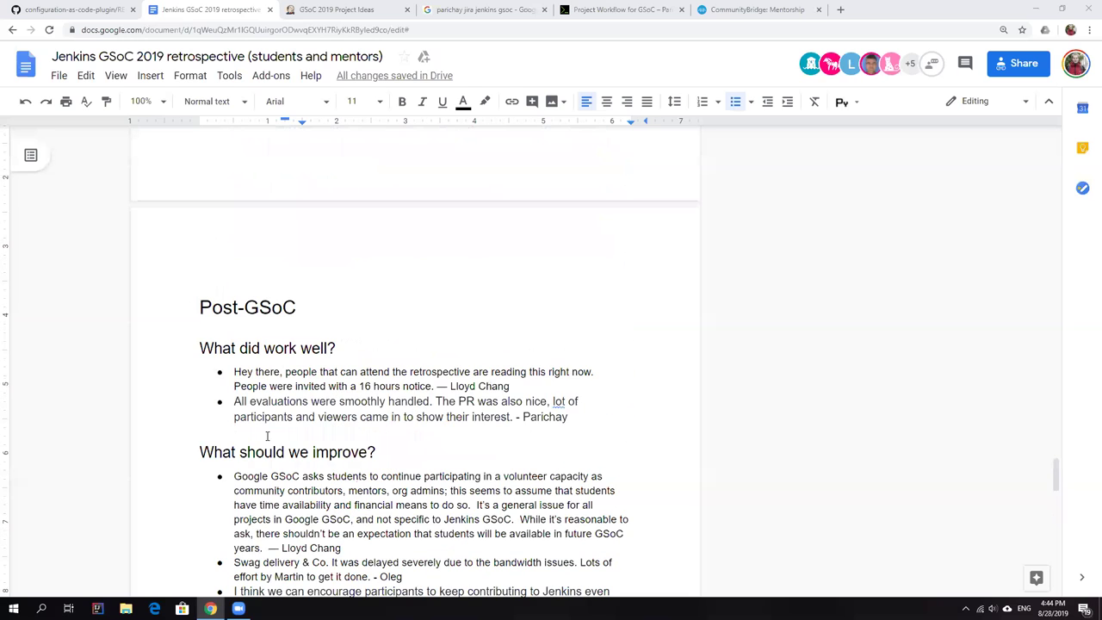
pyautogui.scroll(2, 269, 437)
pyautogui.scroll(1, 265, 437)
pyautogui.scroll(3, 265, 437)
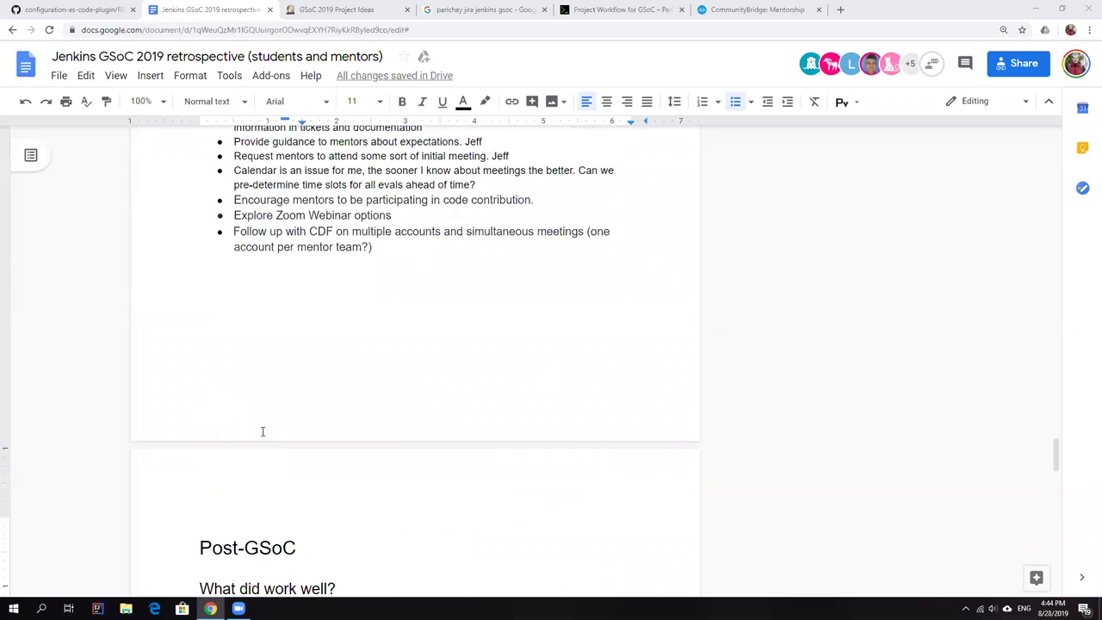
pyautogui.scroll(3, 263, 431)
pyautogui.scroll(1, 263, 431)
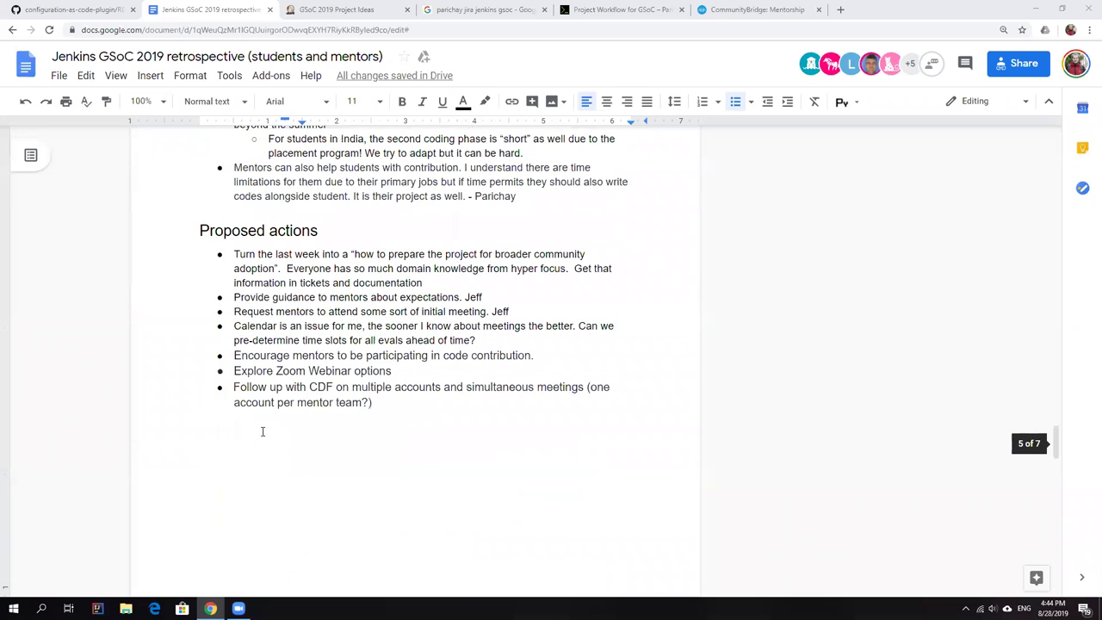
pyautogui.scroll(5, 263, 432)
pyautogui.scroll(1, 263, 431)
pyautogui.scroll(3, 263, 431)
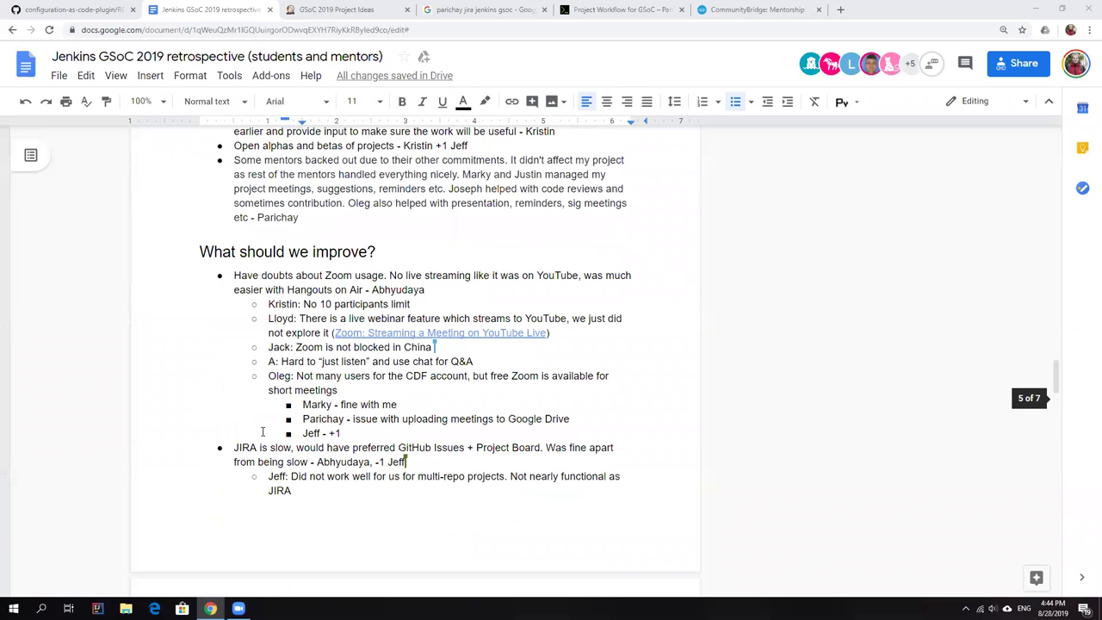
pyautogui.scroll(8, 263, 431)
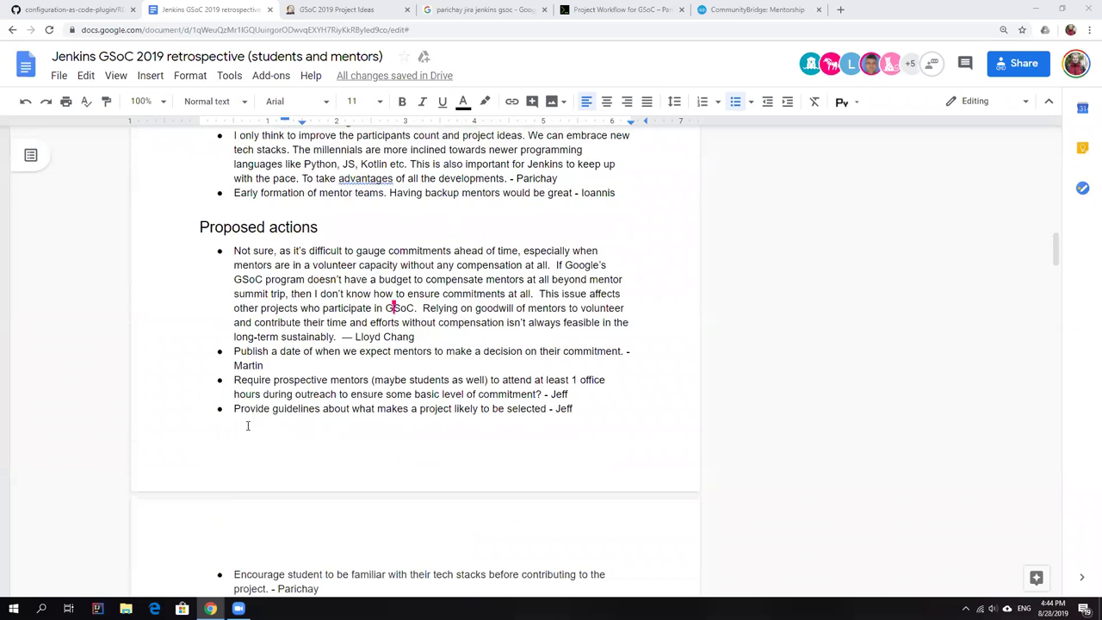
pyautogui.scroll(3, 248, 425)
pyautogui.scroll(3, 248, 425)
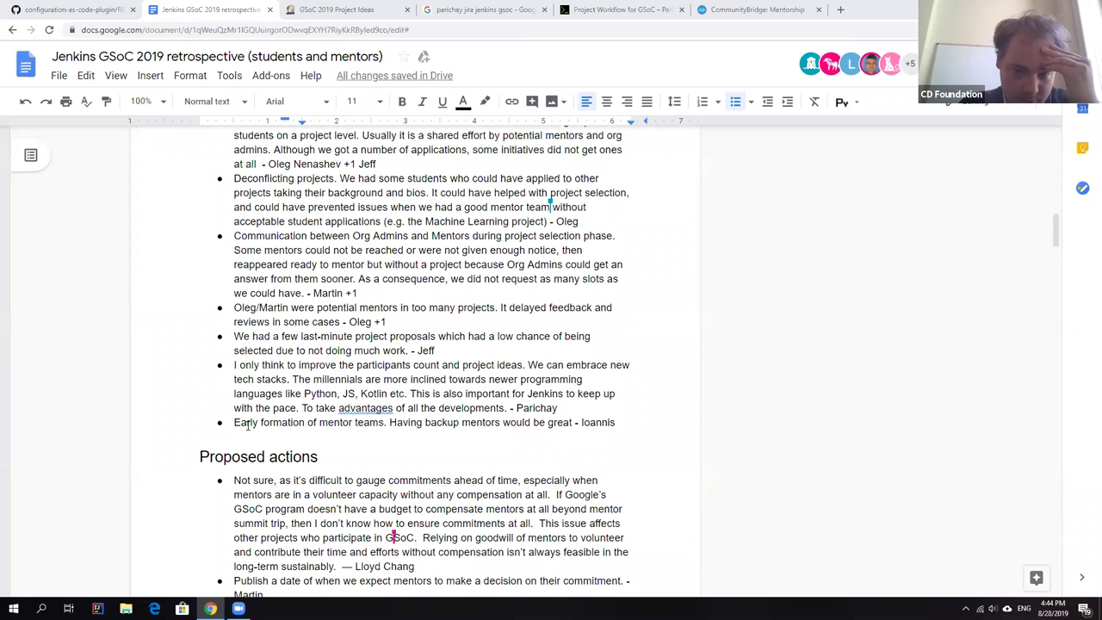
pyautogui.scroll(3, 248, 426)
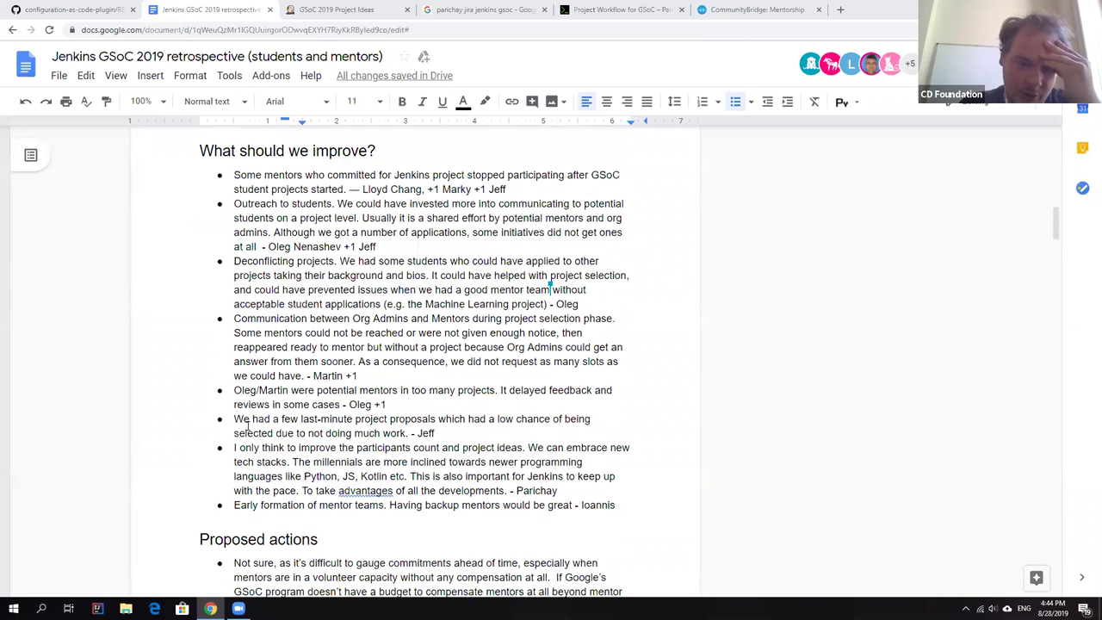
pyautogui.scroll(3, 248, 426)
pyautogui.scroll(3, 248, 425)
pyautogui.scroll(3, 247, 425)
pyautogui.scroll(3, 248, 425)
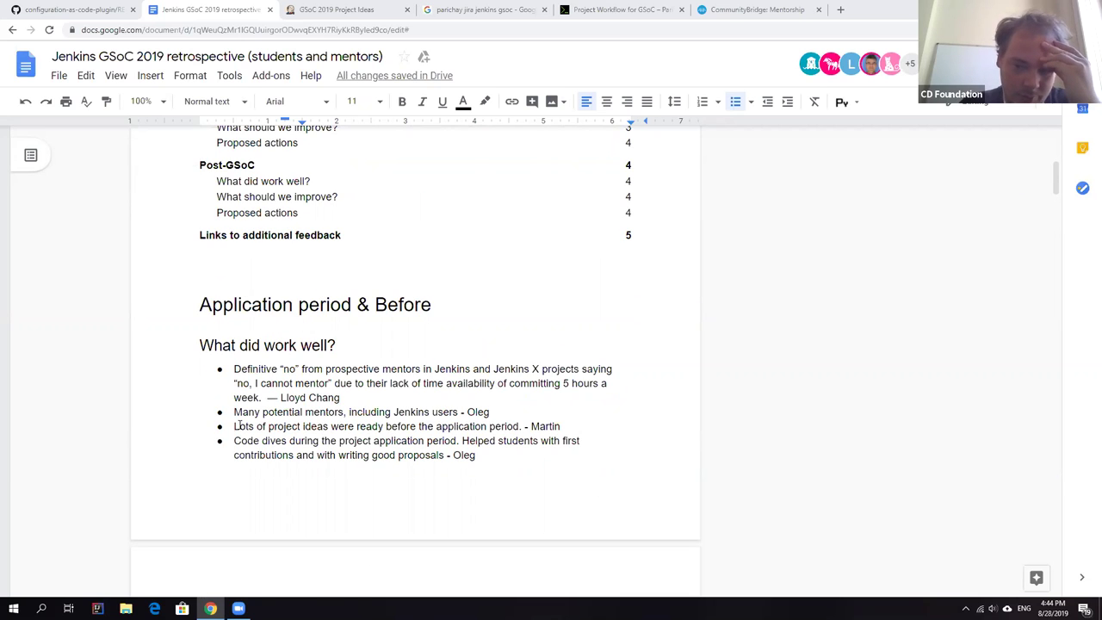
pyautogui.scroll(-3, 239, 425)
pyautogui.scroll(-3, 238, 425)
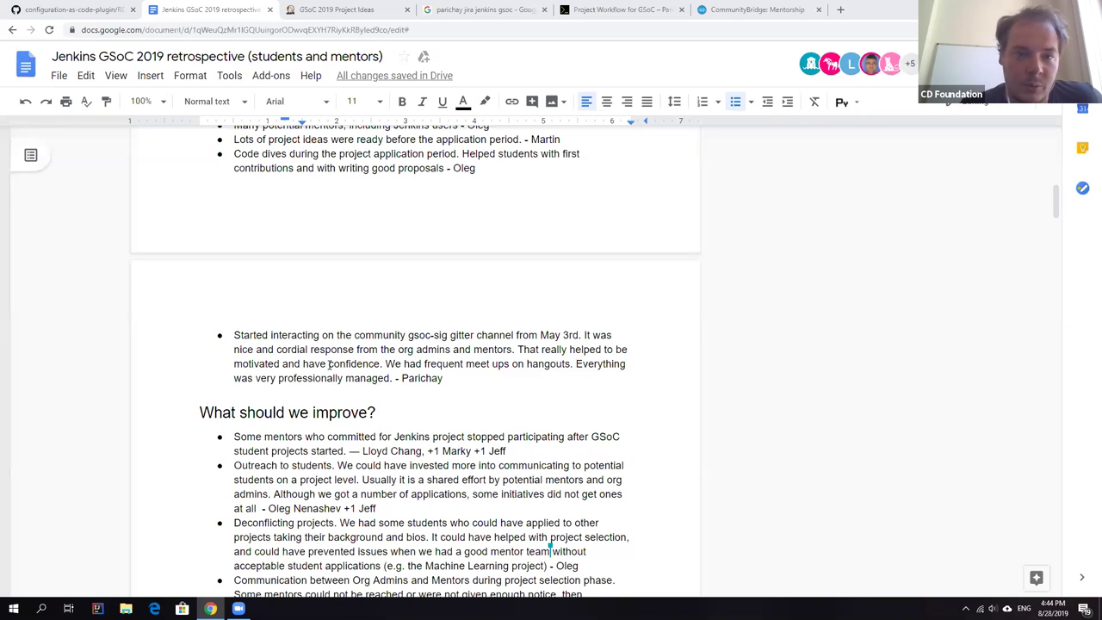
pyautogui.scroll(1, 362, 387)
pyautogui.scroll(4, 324, 393)
pyautogui.scroll(3, 344, 379)
pyautogui.scroll(2, 361, 370)
pyautogui.scroll(1, 371, 368)
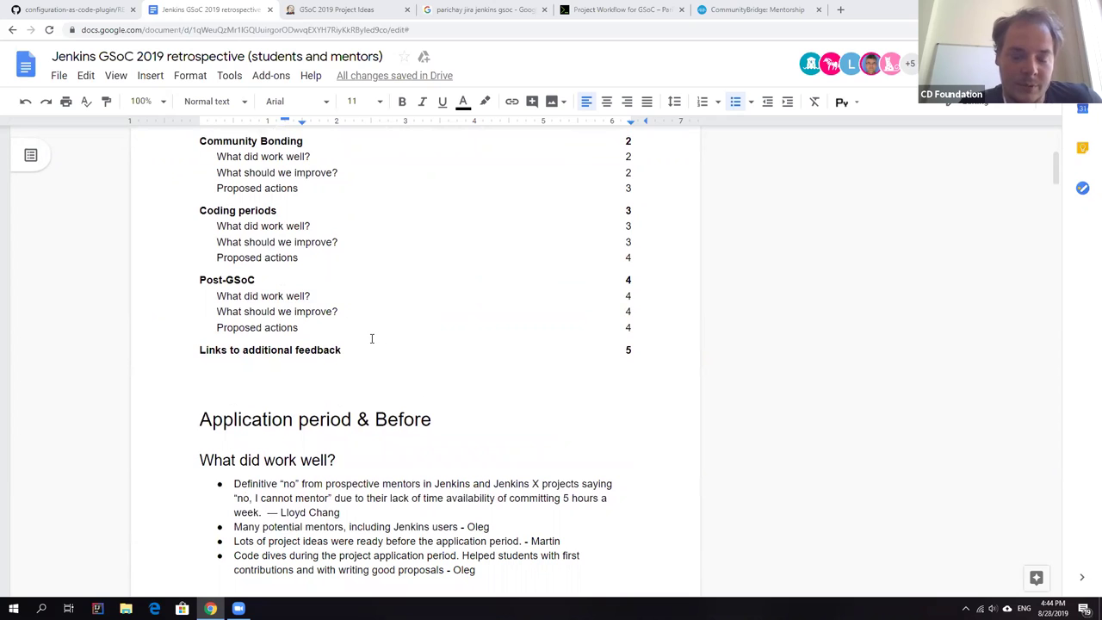
pyautogui.scroll(-2, 378, 339)
pyautogui.scroll(-2, 374, 339)
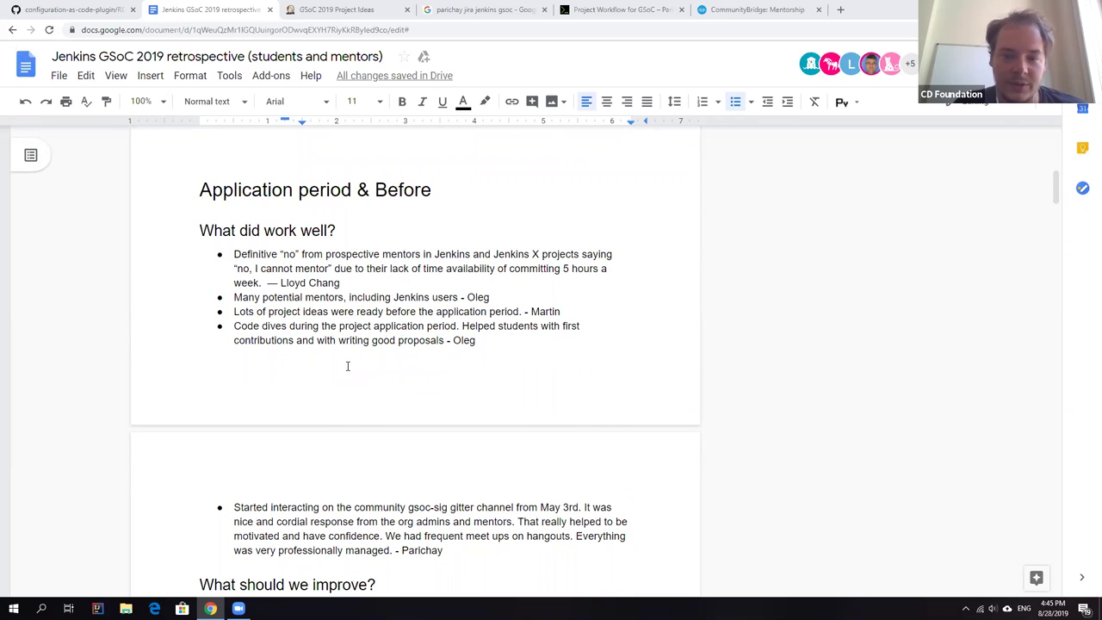
pyautogui.scroll(-1, 348, 366)
pyautogui.scroll(-2, 345, 363)
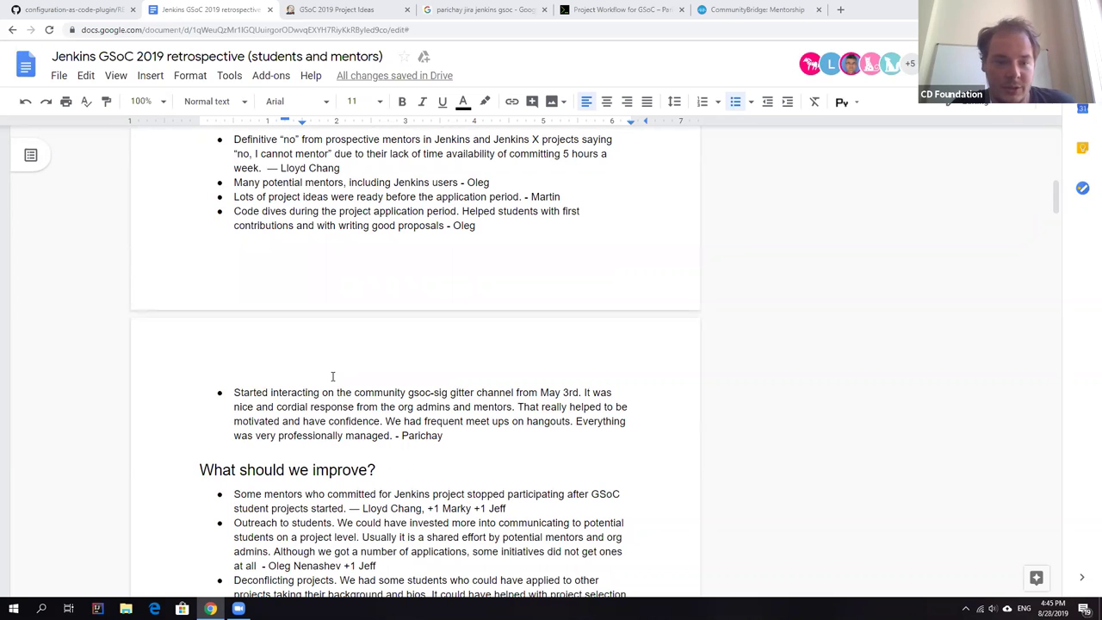
pyautogui.scroll(-3, 332, 376)
pyautogui.scroll(-3, 332, 376)
pyautogui.scroll(-3, 431, 344)
pyautogui.scroll(-5, 517, 327)
# Add a 'Timezone difference' bullet below the backup-mentors point, credited to the same contributor
pyautogui.click(634, 251)
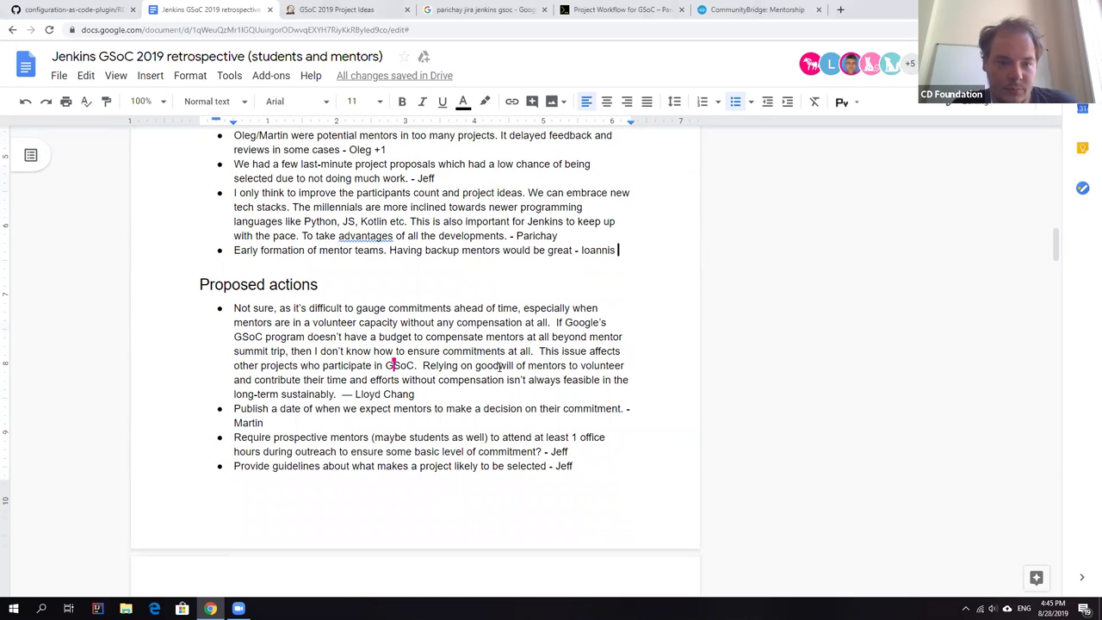
pyautogui.scroll(-3, 498, 369)
pyautogui.scroll(-4, 432, 383)
pyautogui.scroll(2, 432, 383)
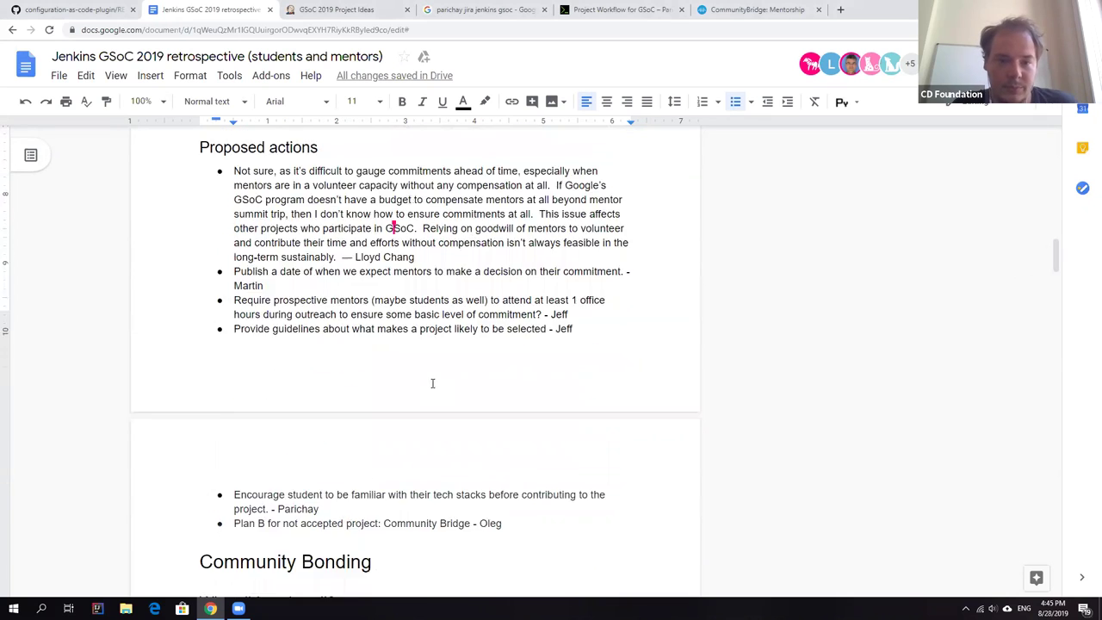
pyautogui.scroll(3, 433, 383)
pyautogui.press('Return')
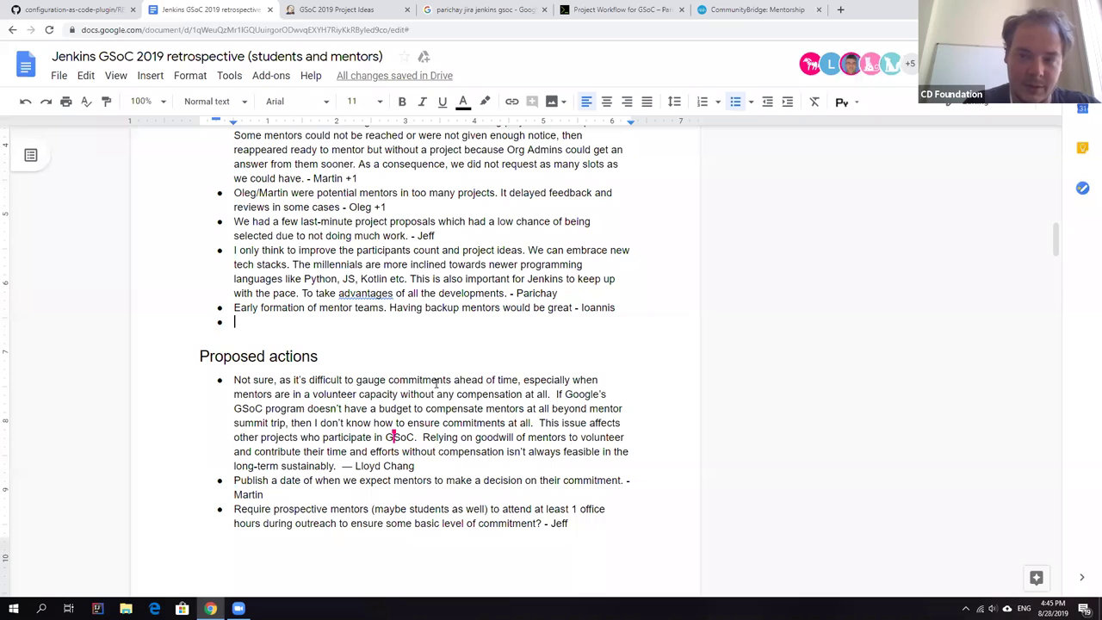
pyautogui.write('Ioann')
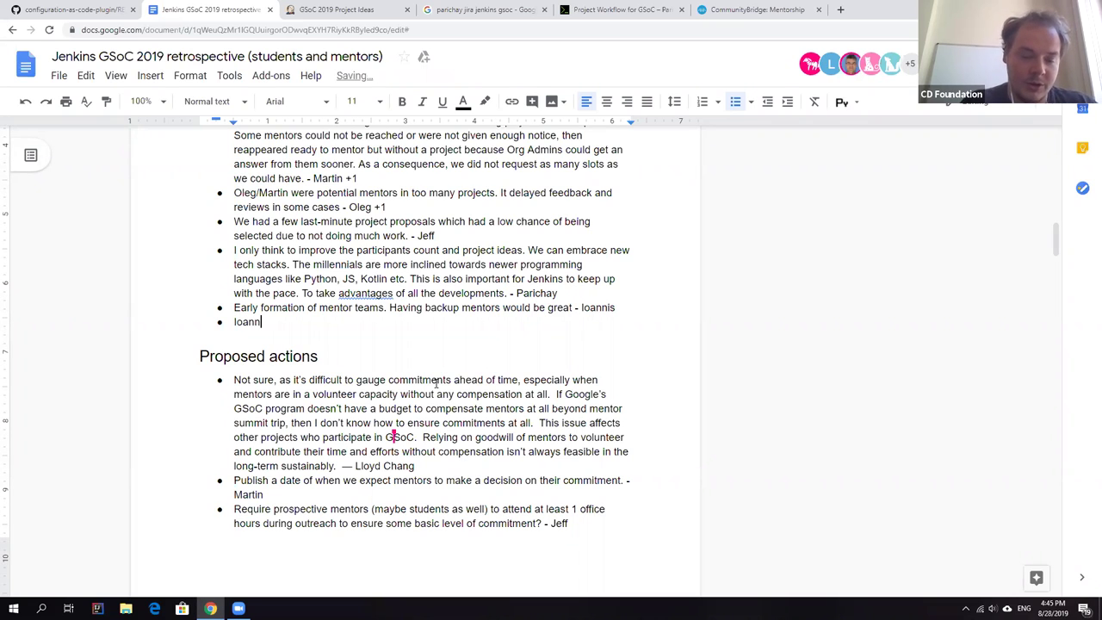
pyautogui.write('is')
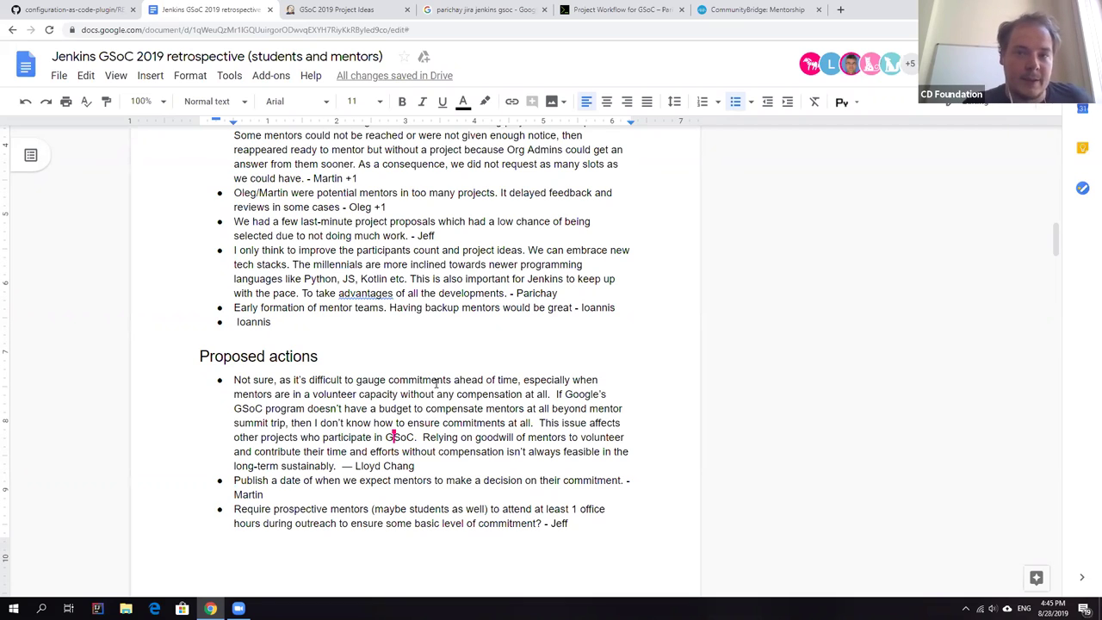
pyautogui.write('Timezone ')
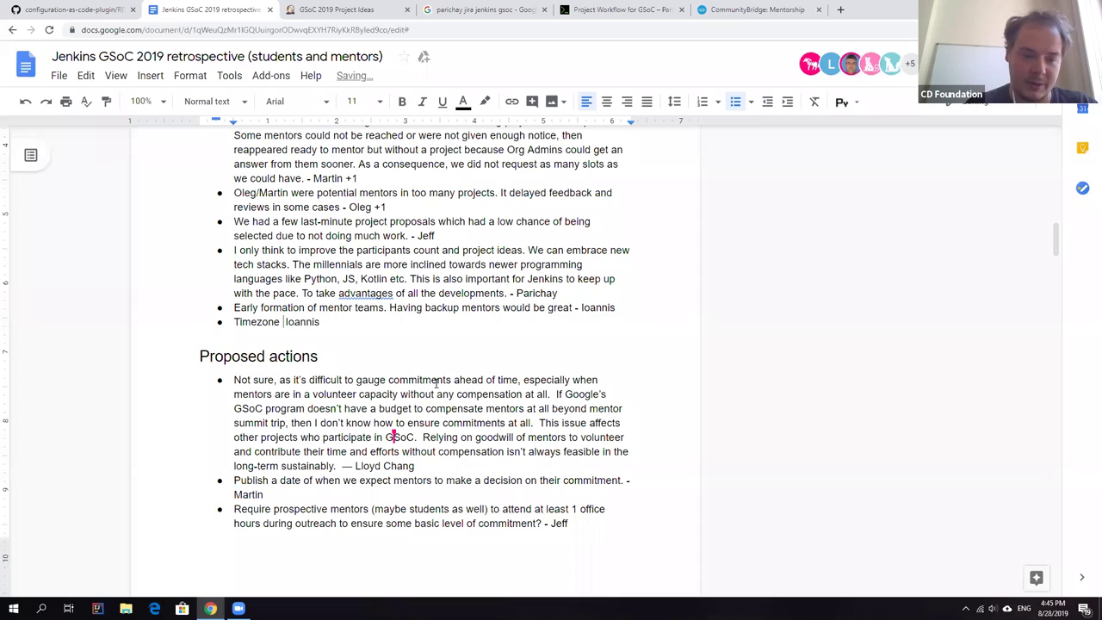
pyautogui.write('difference')
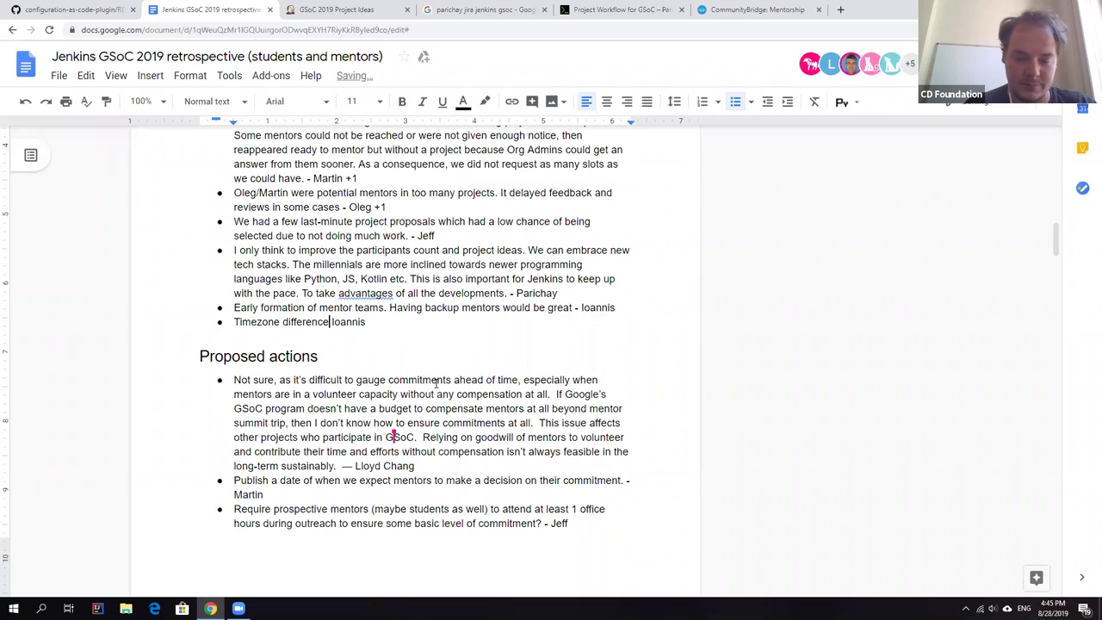
pyautogui.write(' -')
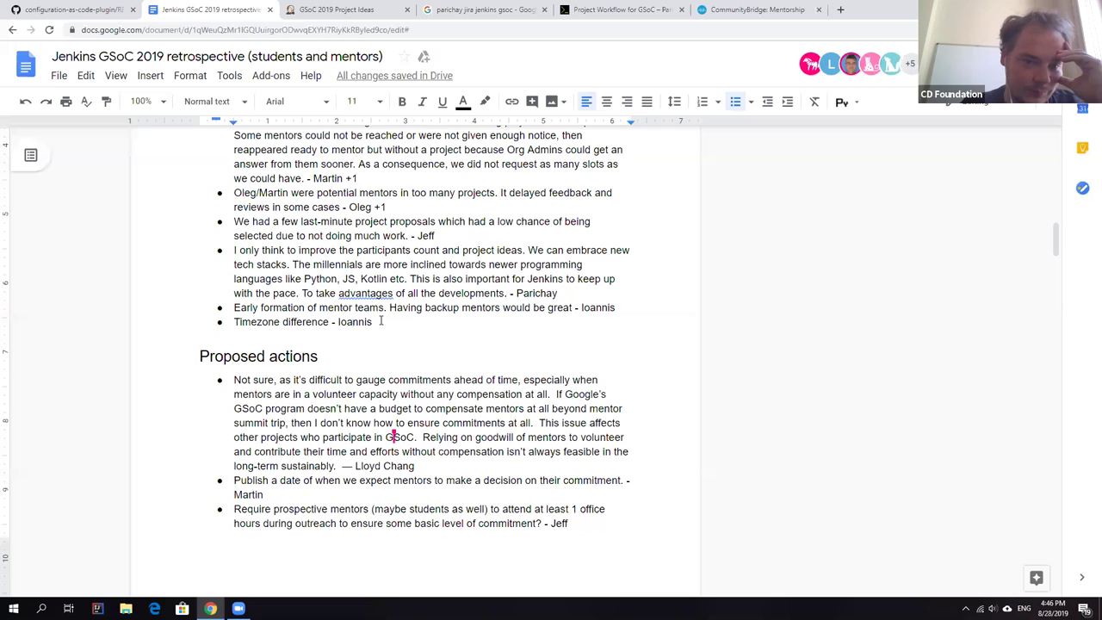
pyautogui.scroll(-2, 405, 362)
pyautogui.scroll(-3, 361, 413)
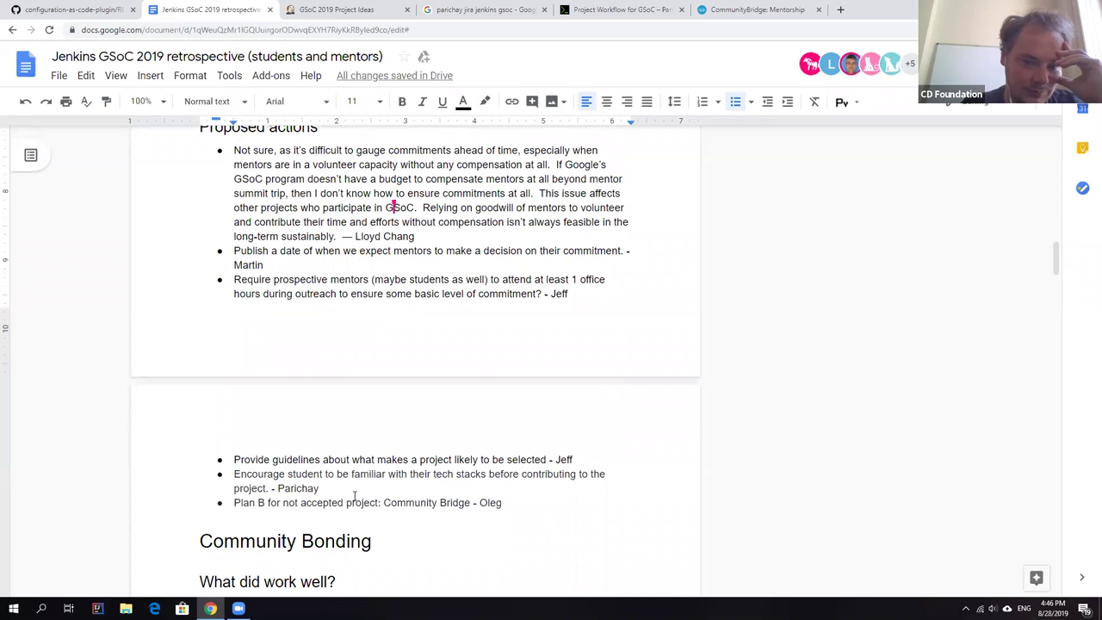
pyautogui.scroll(2, 338, 352)
pyautogui.scroll(2, 344, 284)
pyautogui.scroll(1, 376, 265)
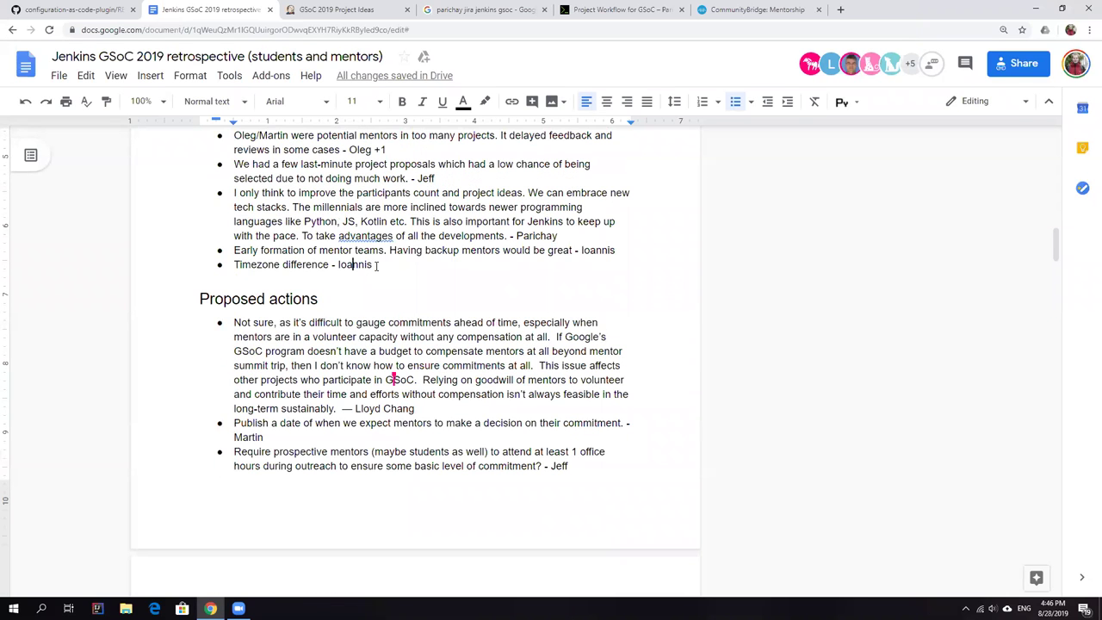
# Add an indented sub-point under Timezone difference: 'facilitating local outreach, async channels'
pyautogui.click(376, 265)
pyautogui.press('Return')
pyautogui.press('Tab')
pyautogui.write('Oleg:')
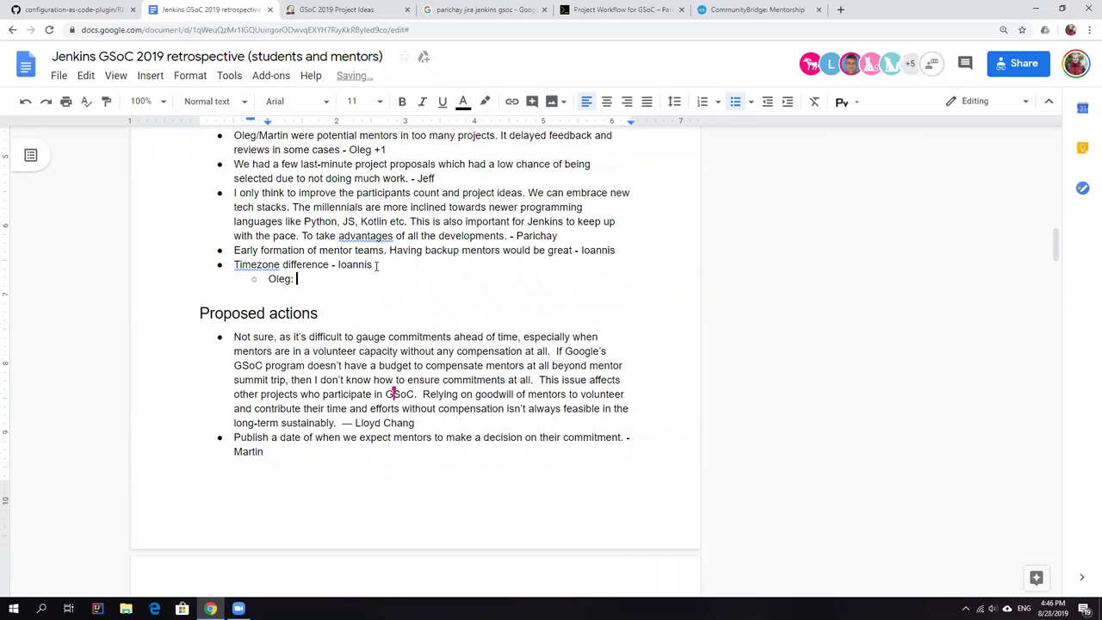
pyautogui.write(' facilit')
pyautogui.write('ating local outreach,')
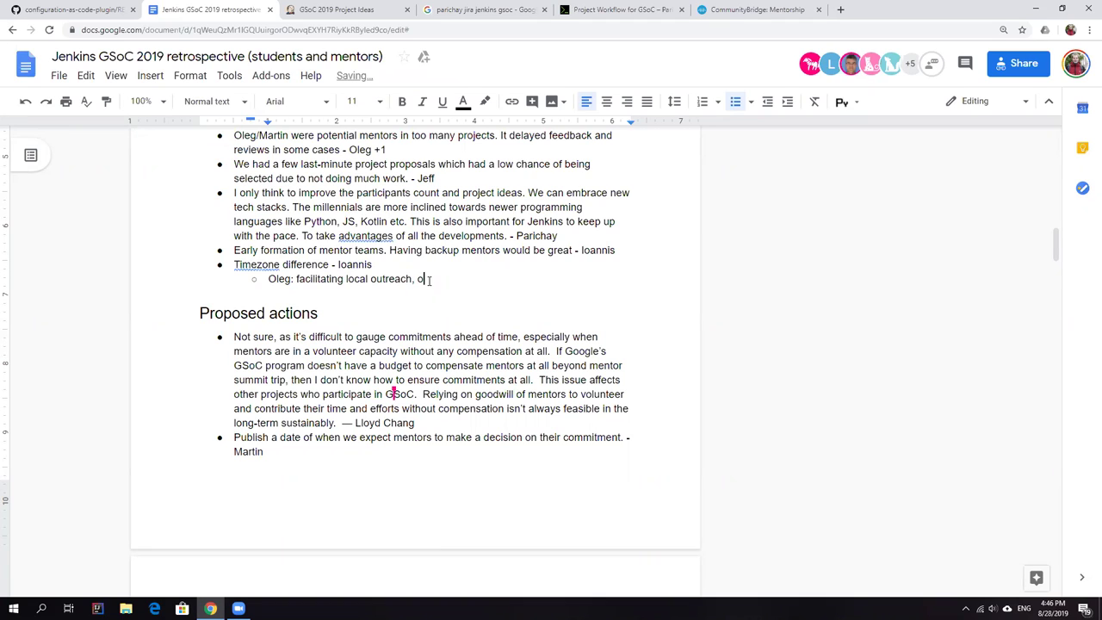
pyautogui.write('async channels')
pyautogui.scroll(-10, 428, 280)
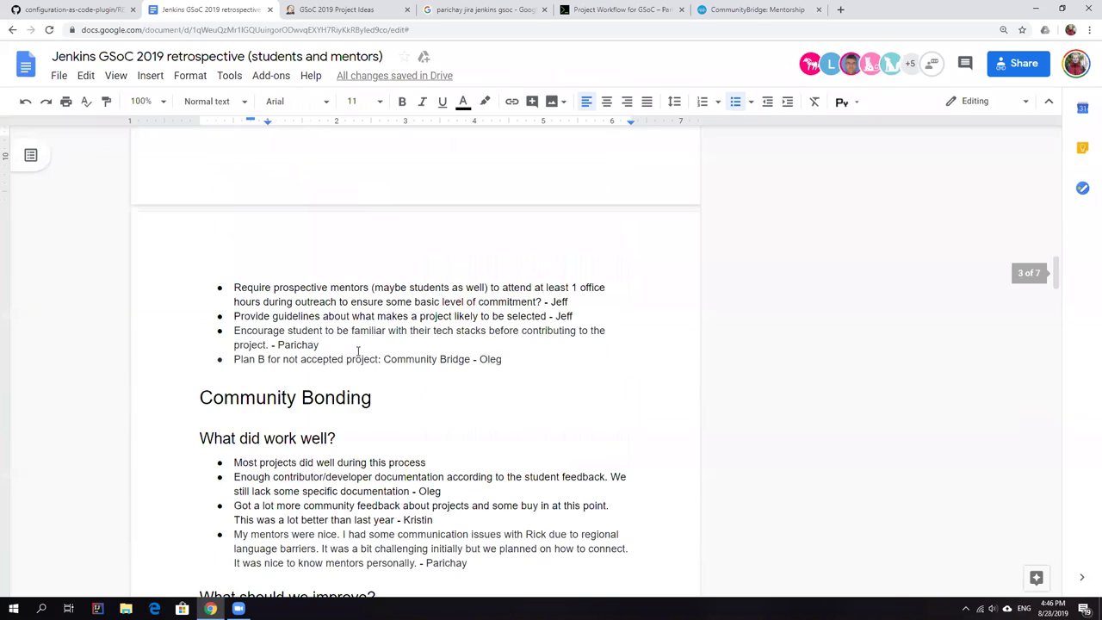
# Add a new proposed-action bullet 'Using async channels more -' below the Community Bridge point
pyautogui.click(519, 361)
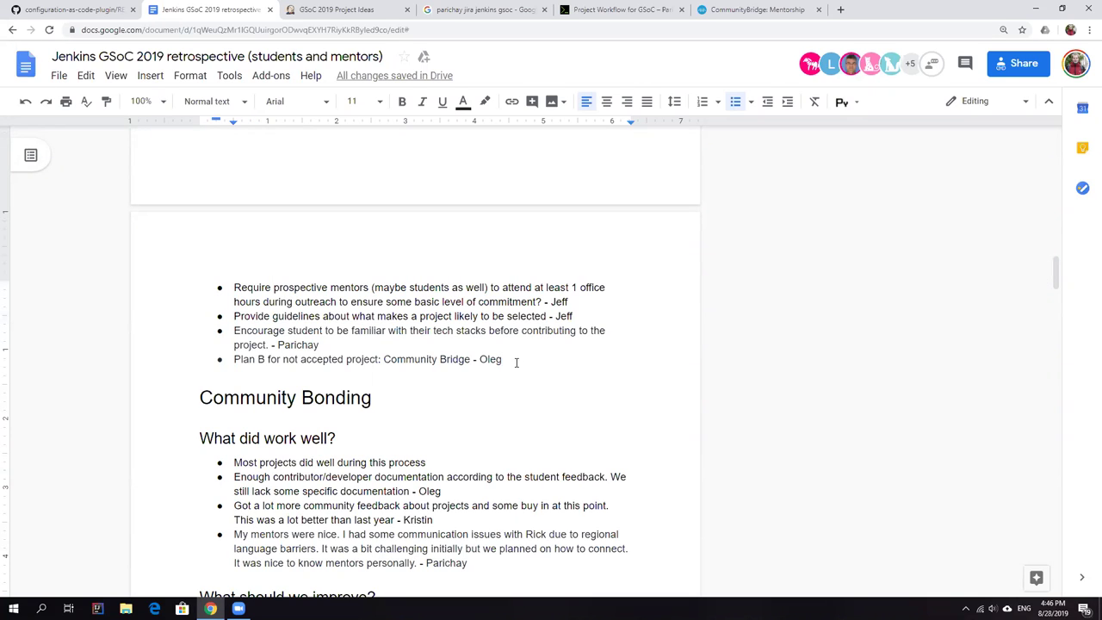
pyautogui.press('Return')
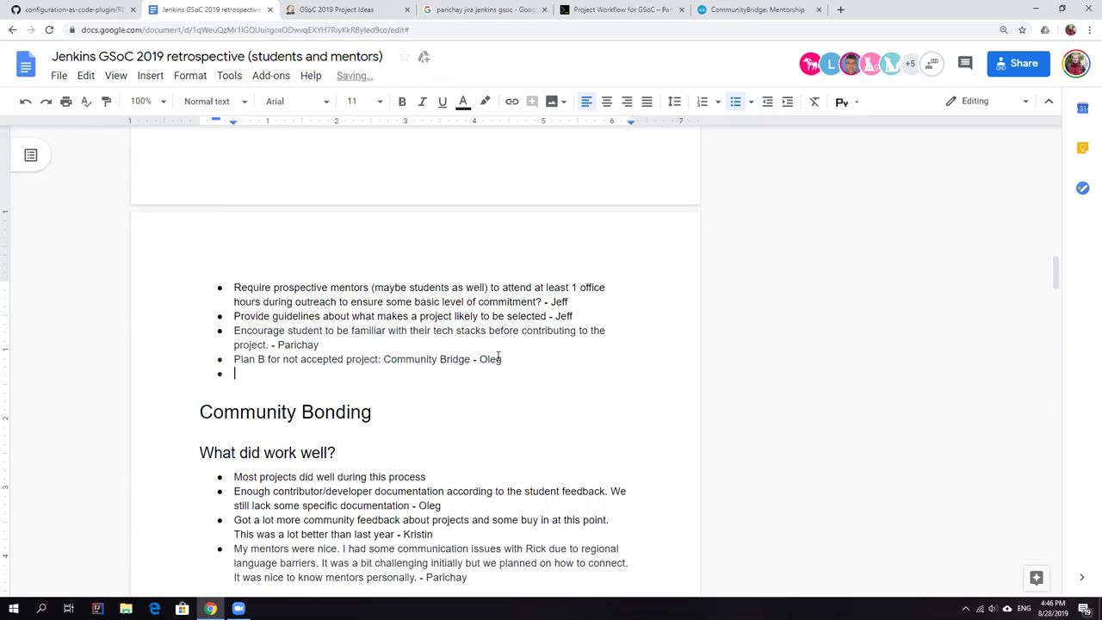
pyautogui.write('Using async channels more - ')
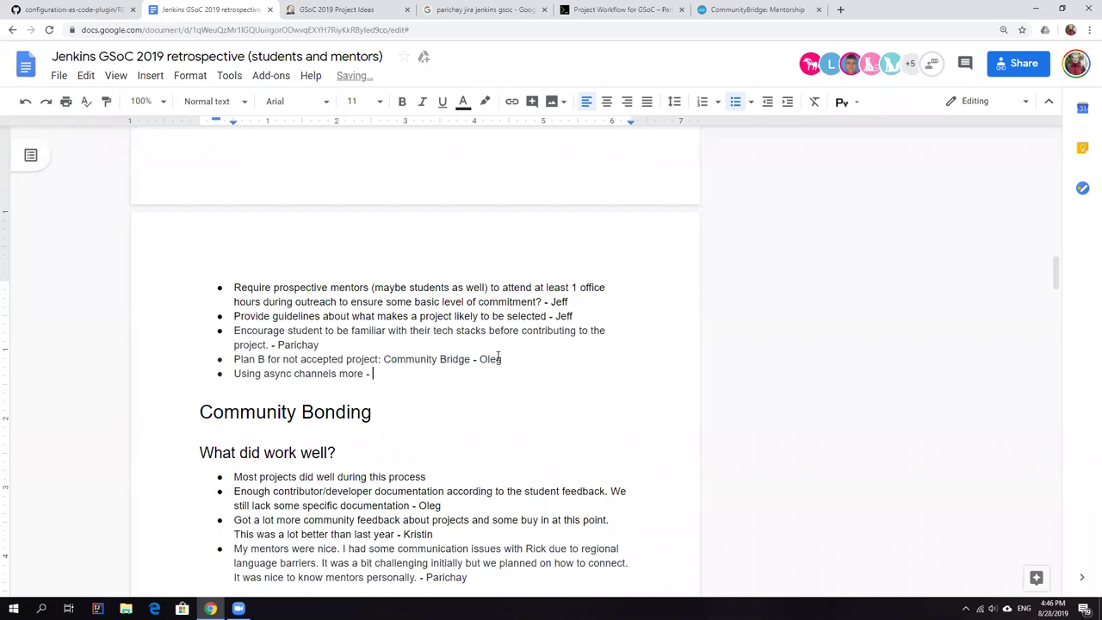
pyautogui.write('Oleg')
pyautogui.scroll(2, 393, 373)
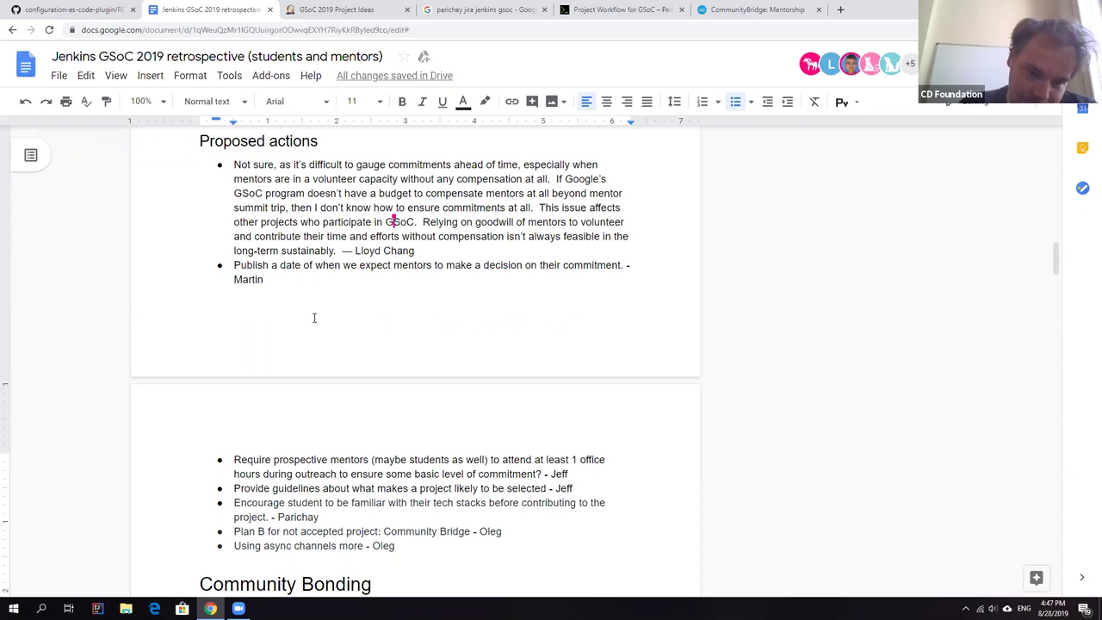
pyautogui.scroll(-2, 304, 312)
pyautogui.scroll(-2, 304, 312)
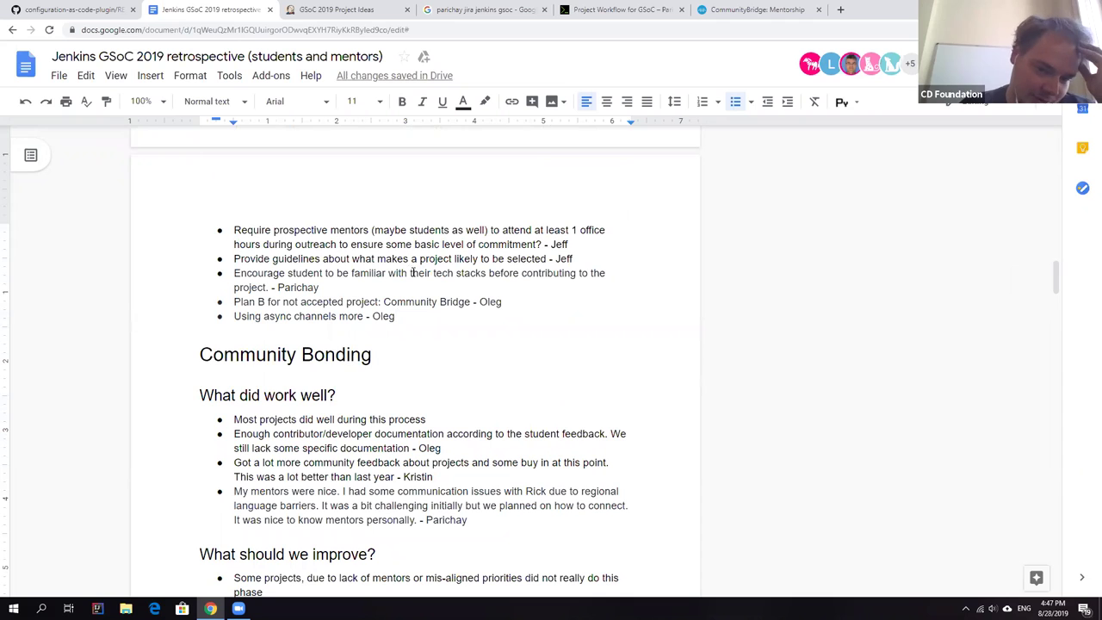
pyautogui.scroll(-3, 463, 329)
pyautogui.scroll(-2, 462, 329)
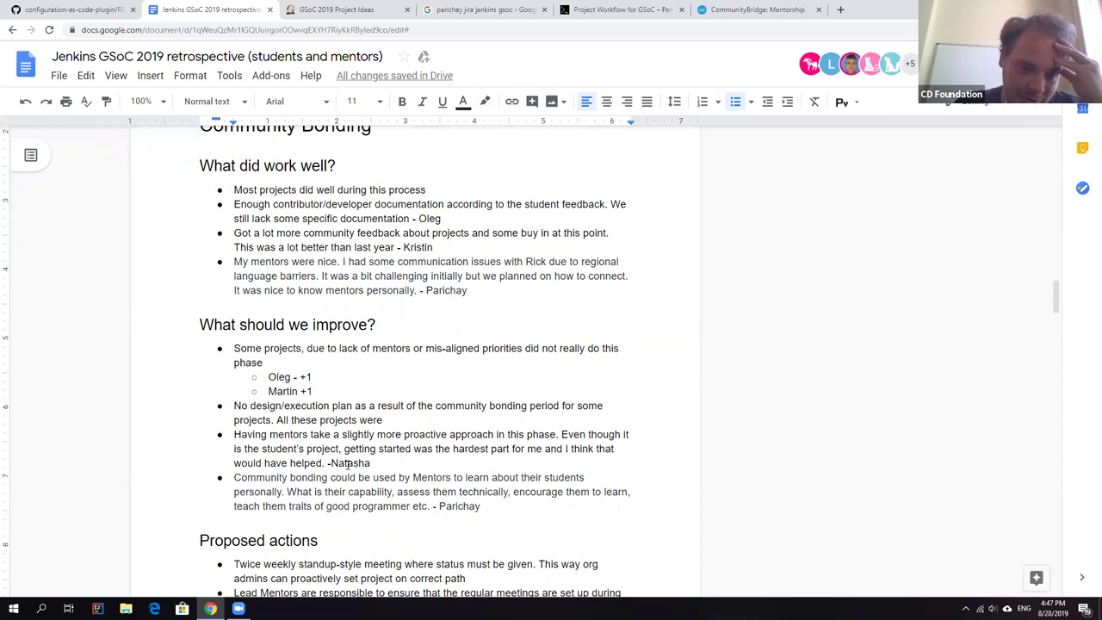
pyautogui.scroll(-2, 350, 427)
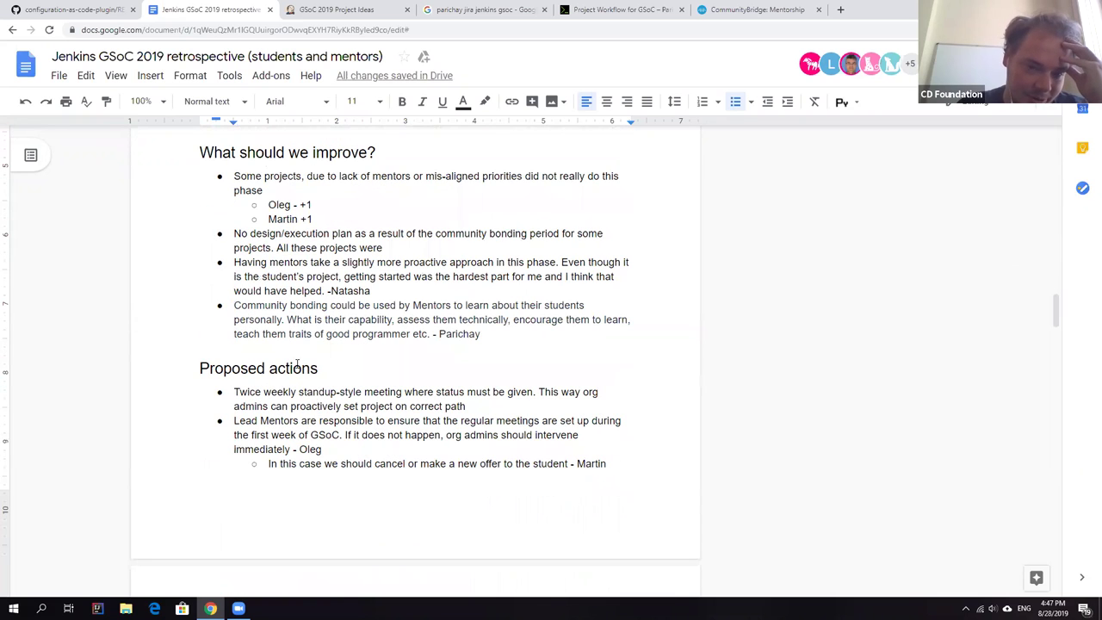
pyautogui.scroll(-3, 409, 407)
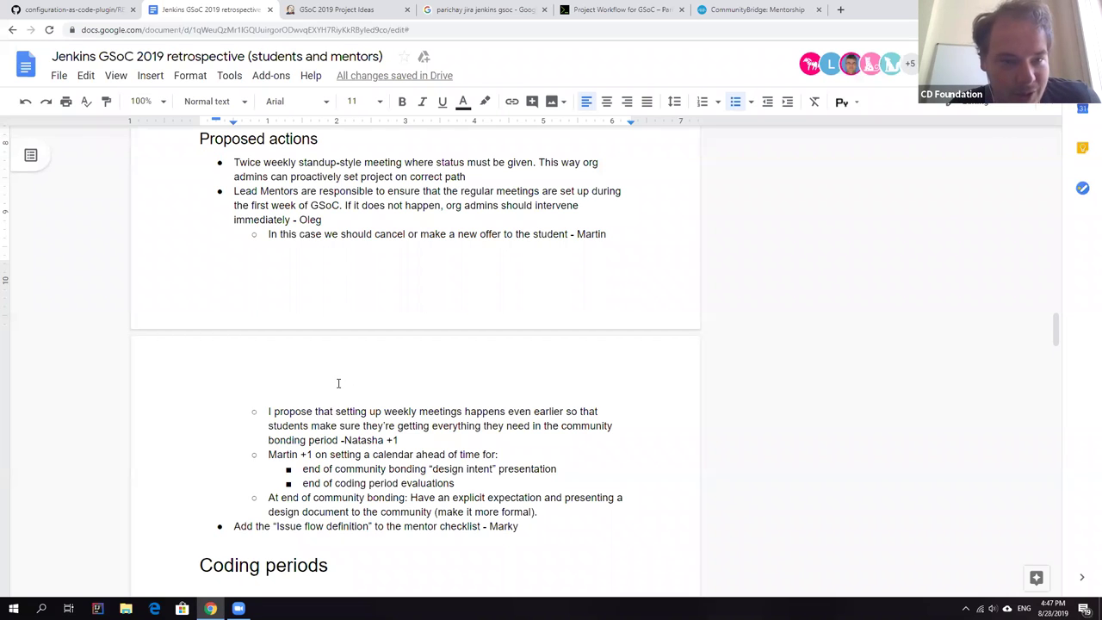
pyautogui.scroll(-2, 336, 383)
pyautogui.scroll(-2, 293, 382)
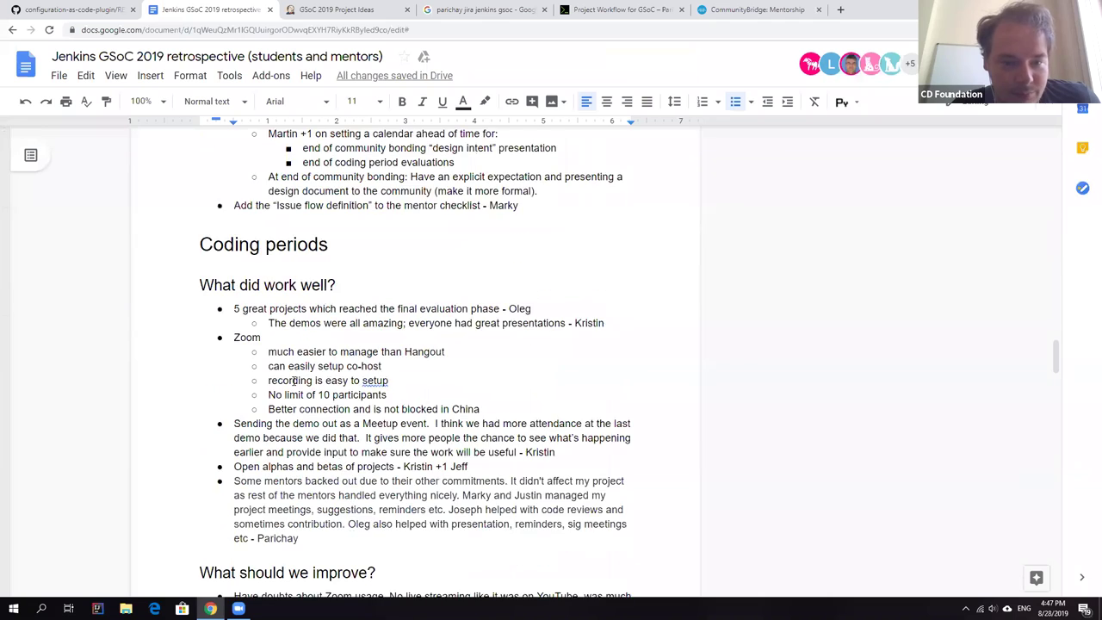
pyautogui.scroll(-1, 294, 381)
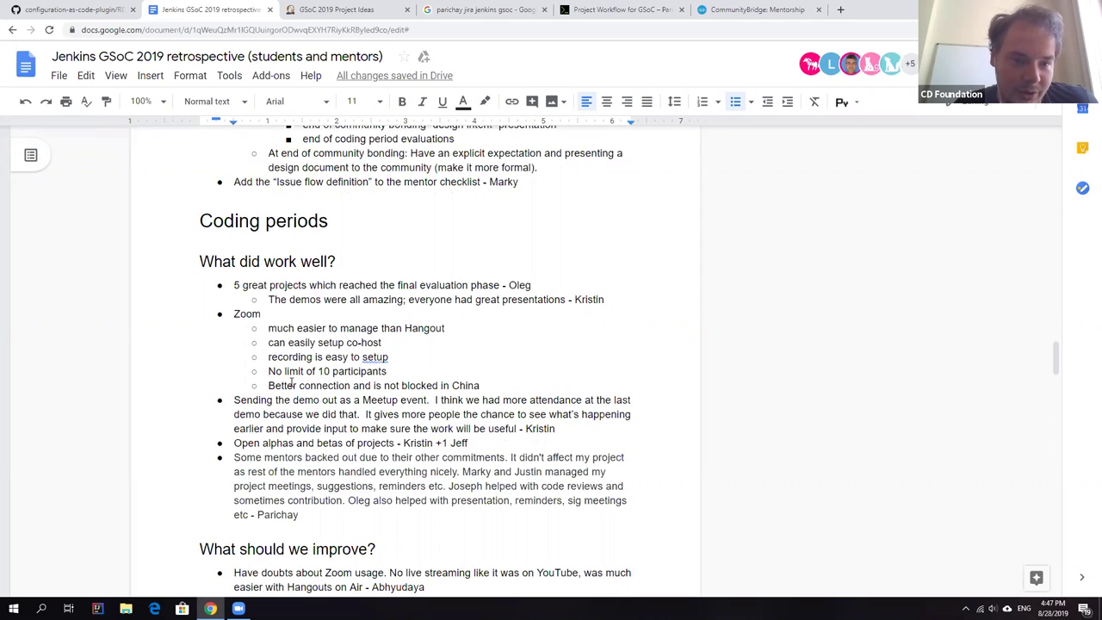
pyautogui.scroll(-3, 292, 382)
pyautogui.scroll(-4, 292, 381)
pyautogui.scroll(-2, 285, 385)
pyautogui.scroll(-2, 285, 385)
pyautogui.scroll(-1, 285, 384)
pyautogui.scroll(-2, 285, 384)
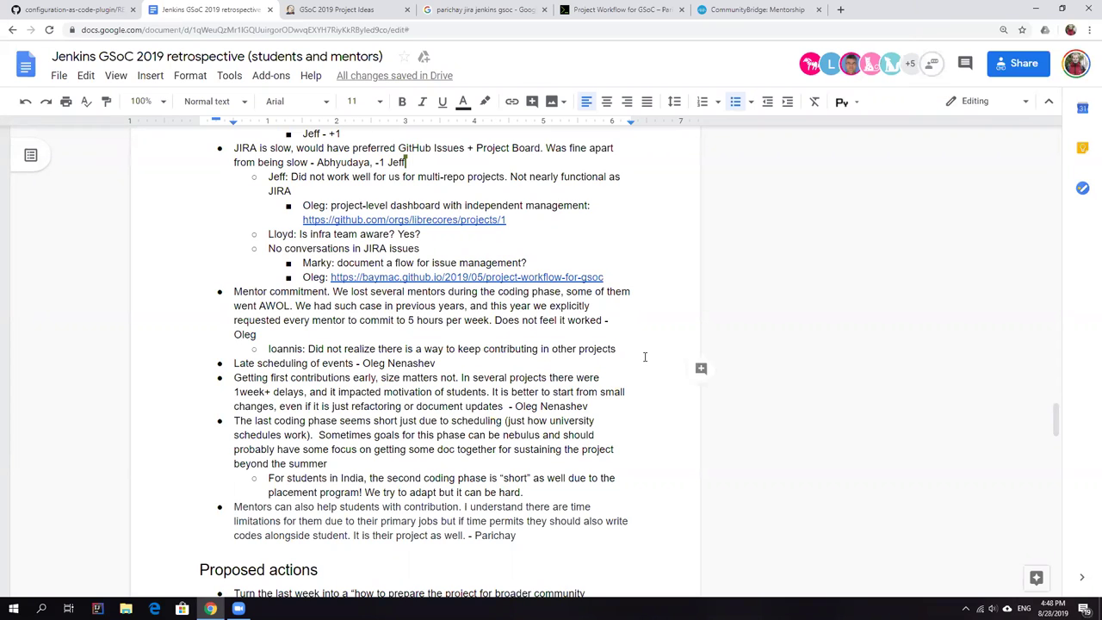
# Reply under Mentor commitment citing lack of regular async communications between org admins and mentors
pyautogui.click(618, 349)
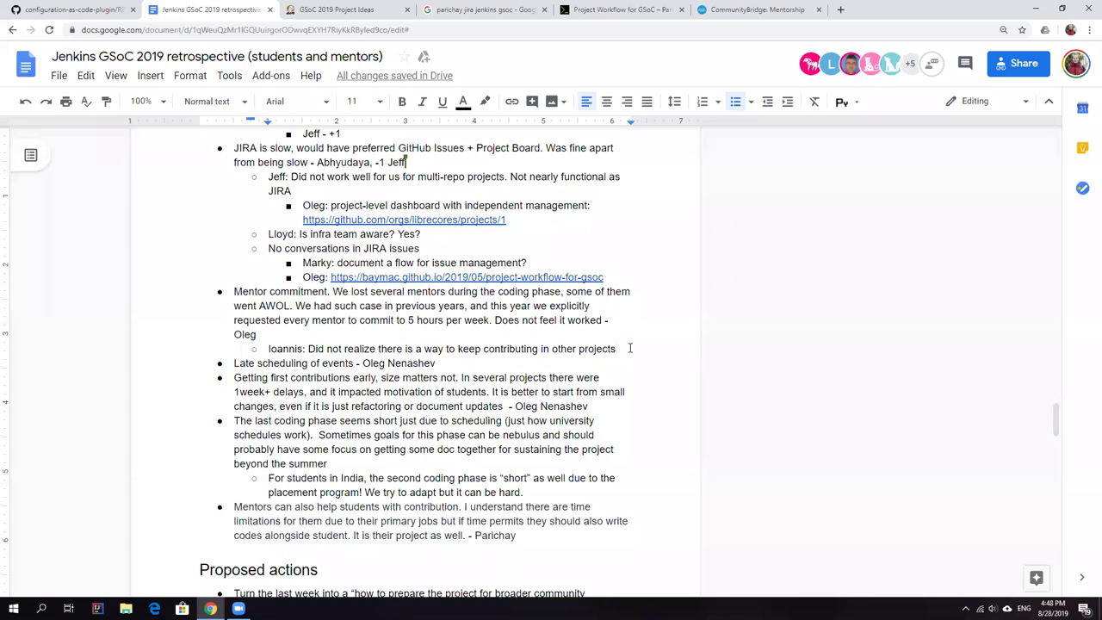
pyautogui.press('Return')
pyautogui.write('Marky -')
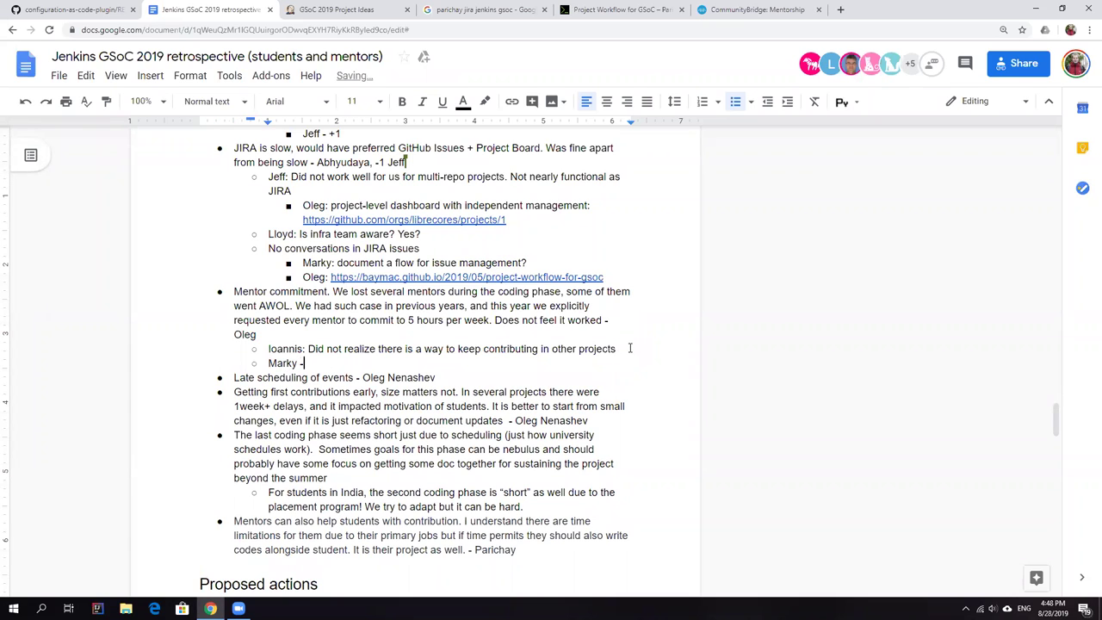
pyautogui.press('BackSpace')
pyautogui.press('BackSpace')
pyautogui.press('BackSpace')
pyautogui.write(':')
pyautogui.scroll(-1, 465, 353)
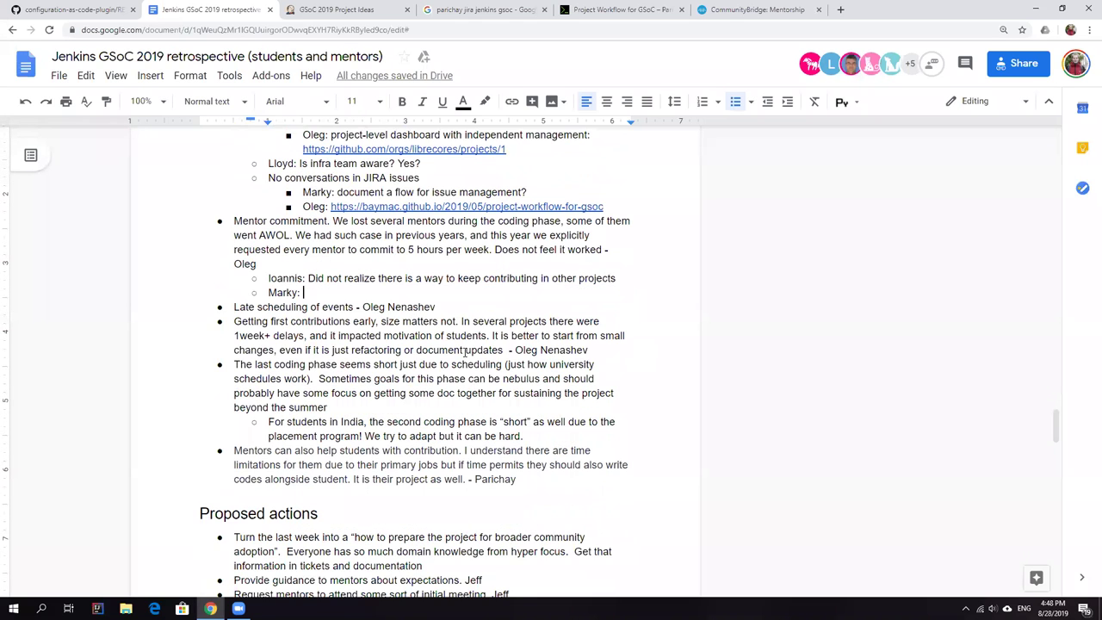
pyautogui.scroll(-1, 465, 352)
pyautogui.scroll(1, 465, 352)
pyautogui.write('lack of ')
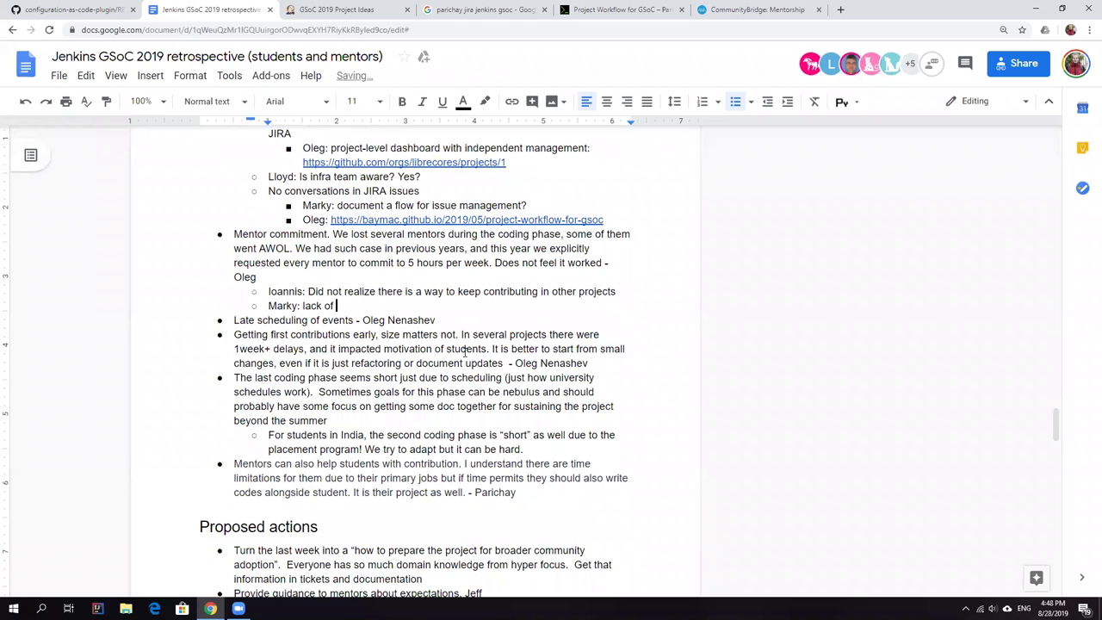
pyautogui.write('regular a')
pyautogui.write('sync commun')
pyautogui.write('ication')
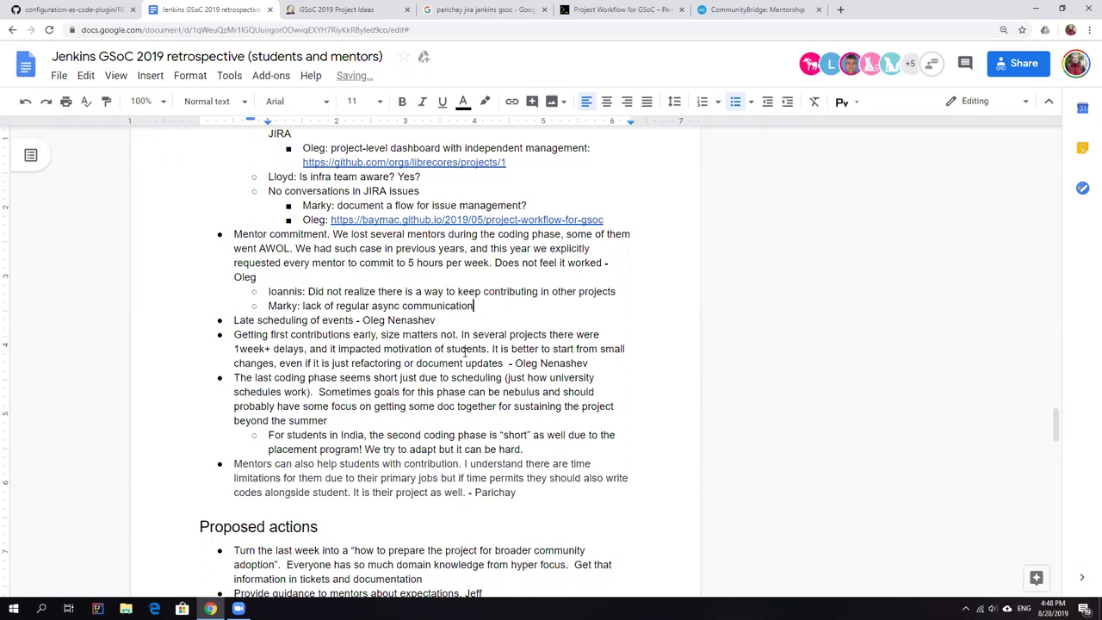
pyautogui.write('s bete')
pyautogui.press('BackSpace')
pyautogui.write('ween org admins and ')
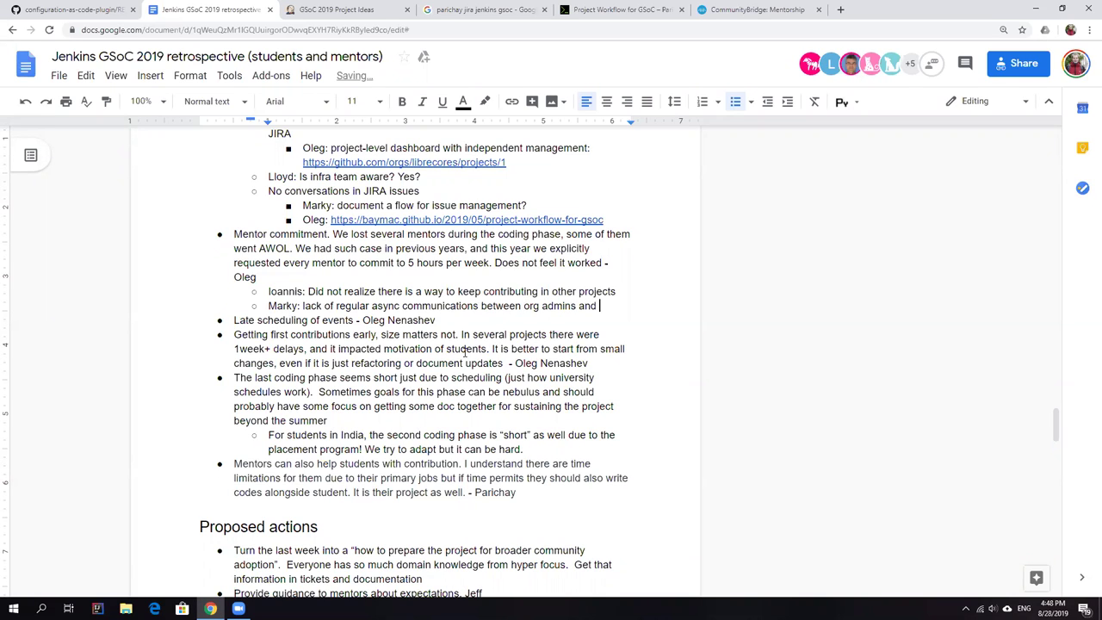
pyautogui.write('mentors')
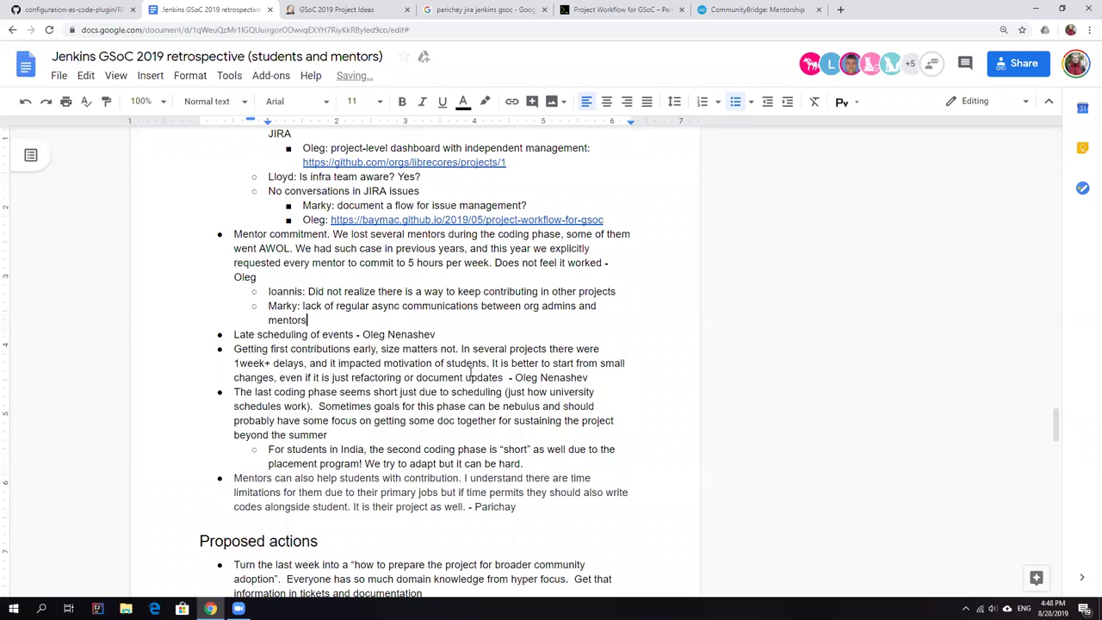
pyautogui.scroll(-3, 429, 407)
pyautogui.scroll(-3, 428, 407)
pyautogui.scroll(-3, 429, 406)
pyautogui.scroll(-2, 428, 406)
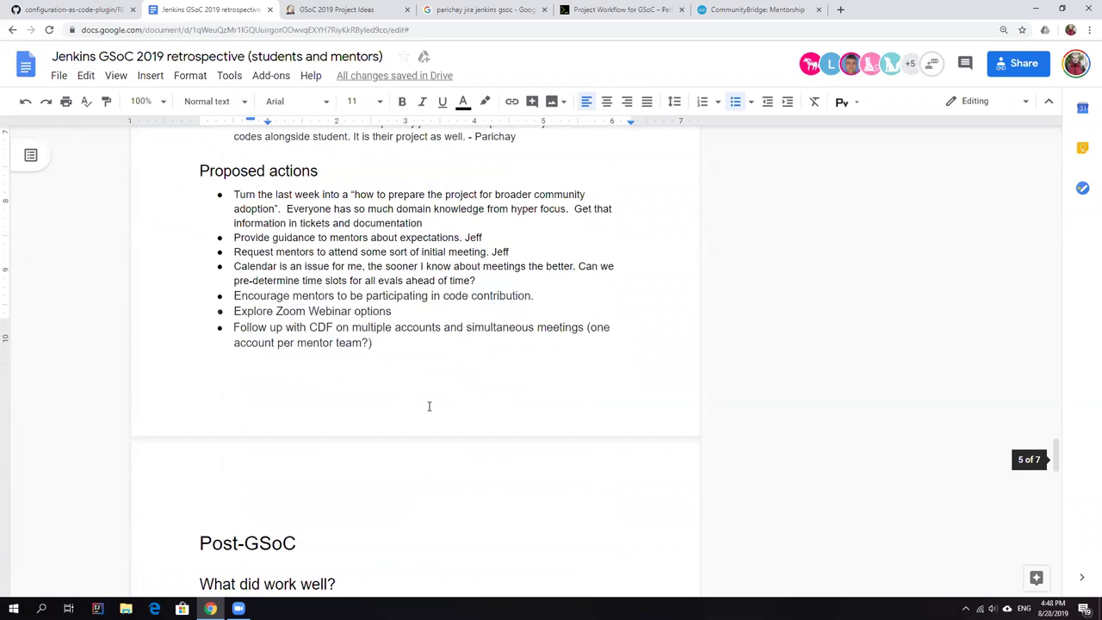
pyautogui.scroll(1, 429, 406)
# Add the proposed action 'Regular sync-up threads between mentors and org admins in email'
pyautogui.click(407, 371)
pyautogui.press('Return')
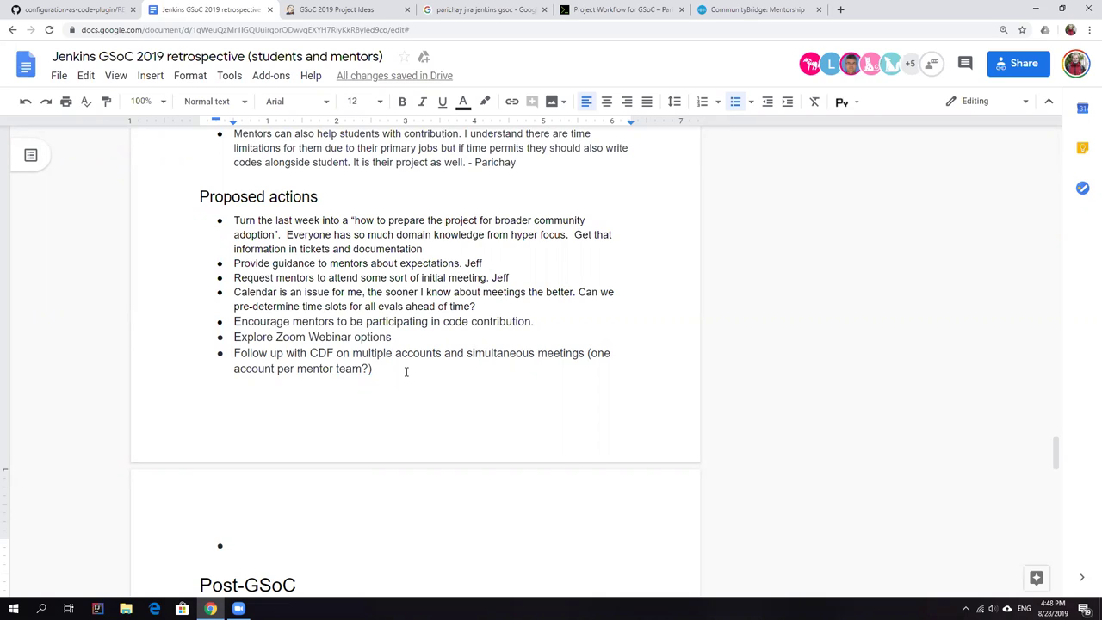
pyautogui.write('regular sync-up threads betwe')
pyautogui.press('BackSpace')
pyautogui.press('BackSpace')
pyautogui.write('wee')
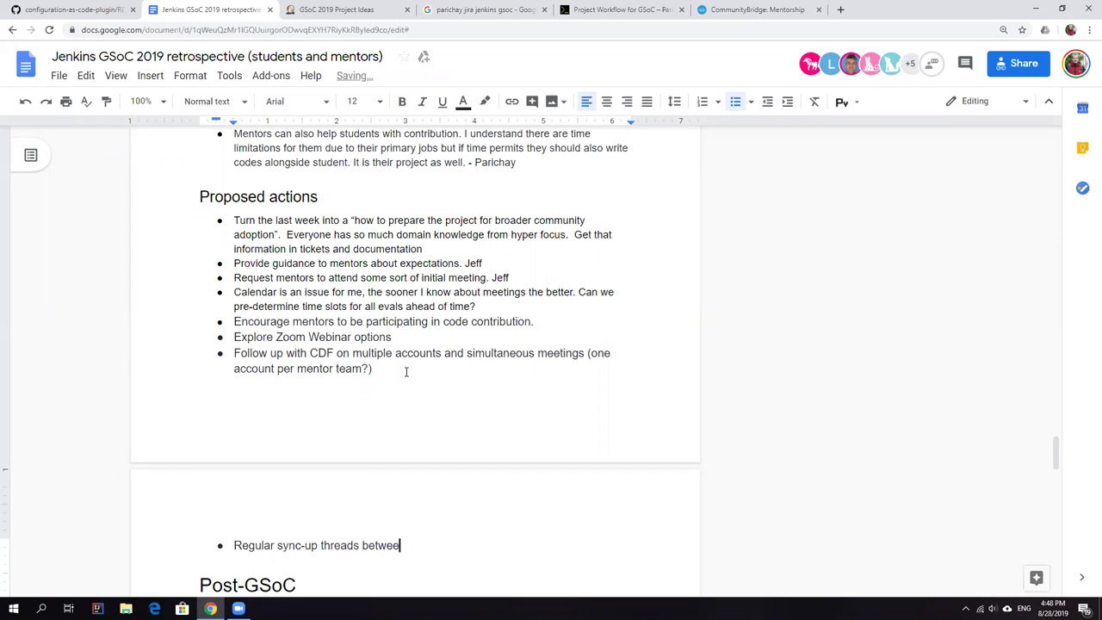
pyautogui.write('n mentors and or')
pyautogui.write('g admins in email.')
pyautogui.press('Return')
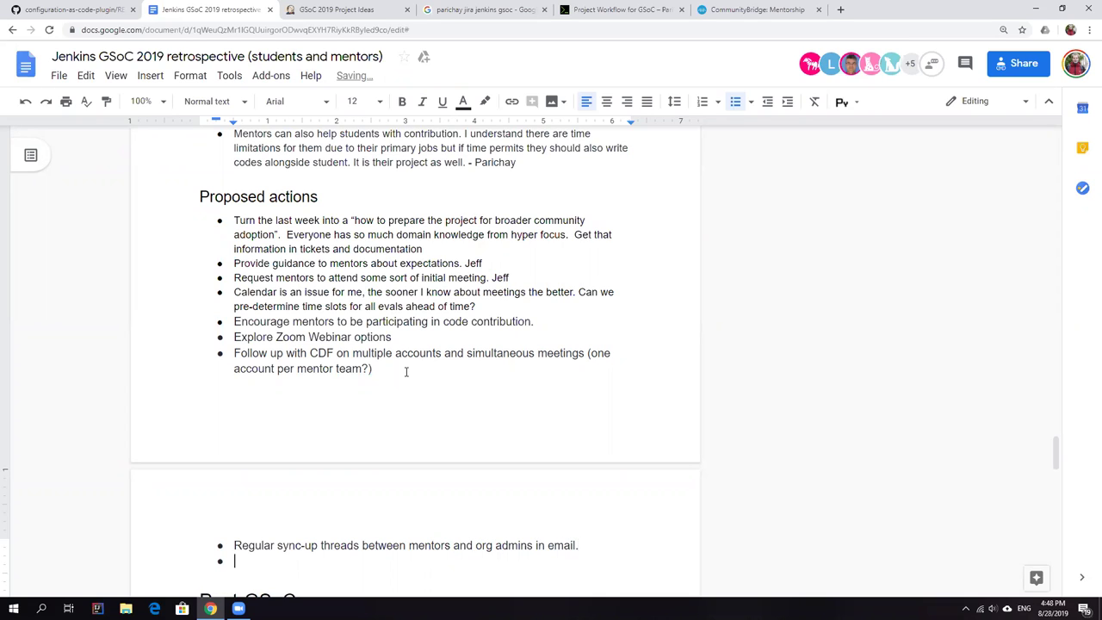
# Clear formatting on the new bullets, remove the empty bullet, and add the 'Marky' credit
pyautogui.moveTo(598, 545)
pyautogui.mouseDown()
pyautogui.moveTo(198, 382)
pyautogui.moveTo(198, 355)
pyautogui.mouseUp()
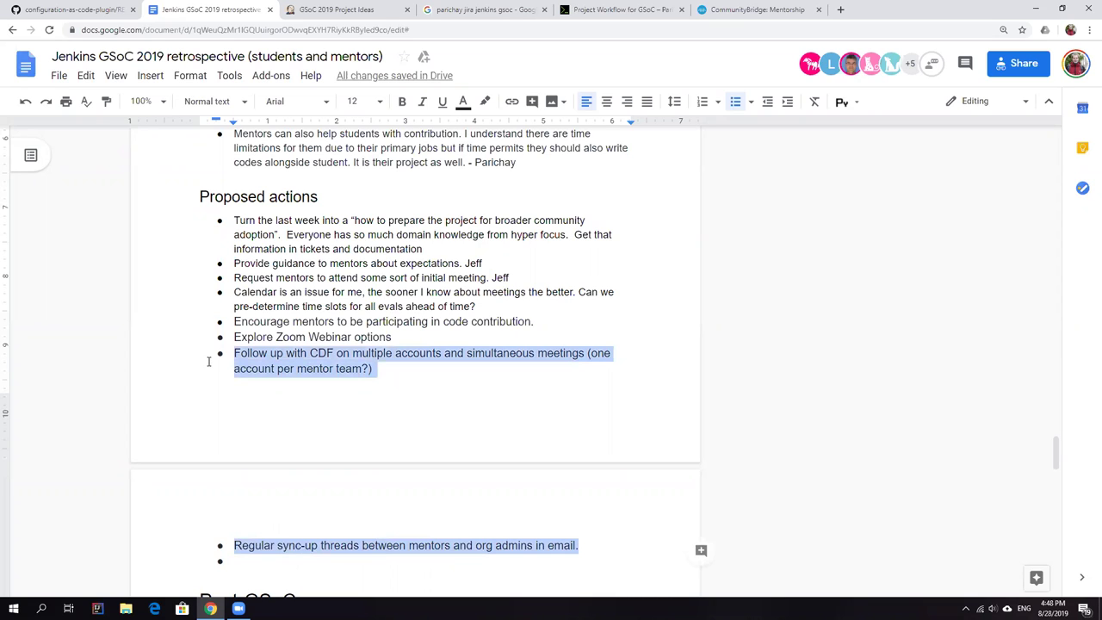
pyautogui.click(815, 101)
pyautogui.click(577, 396)
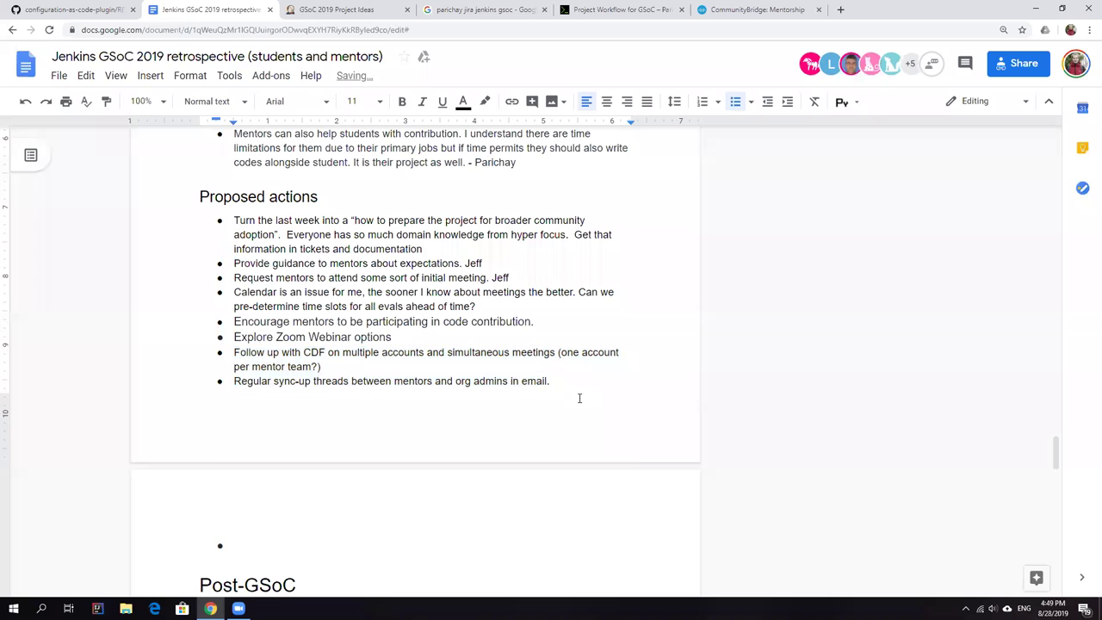
pyautogui.write('-')
pyautogui.press('Down')
pyautogui.scroll(-1, 579, 398)
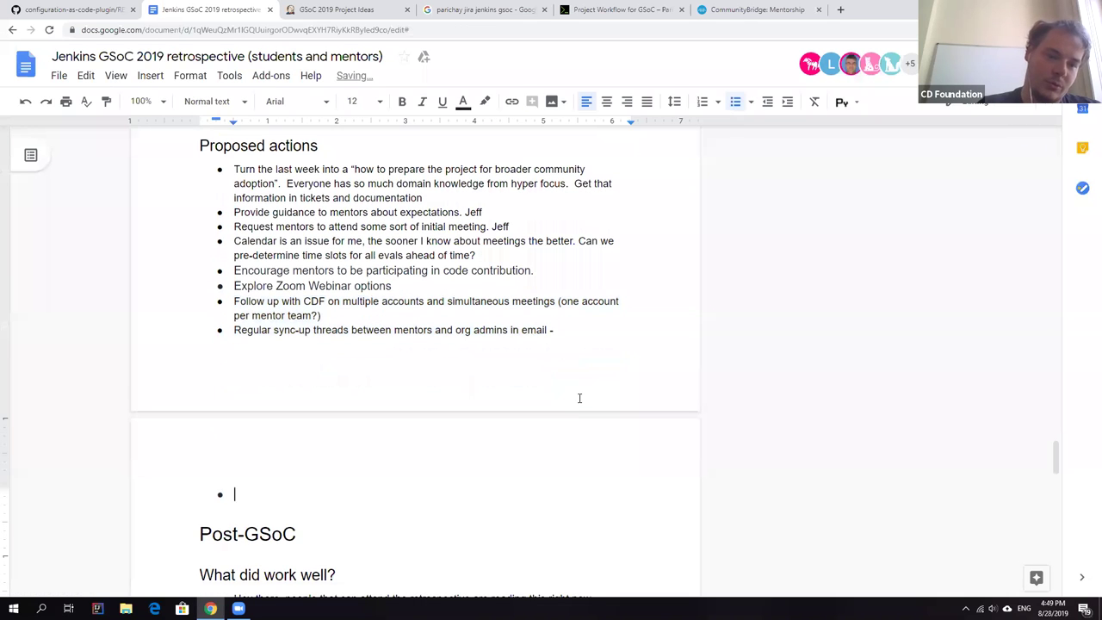
pyautogui.press('BackSpace')
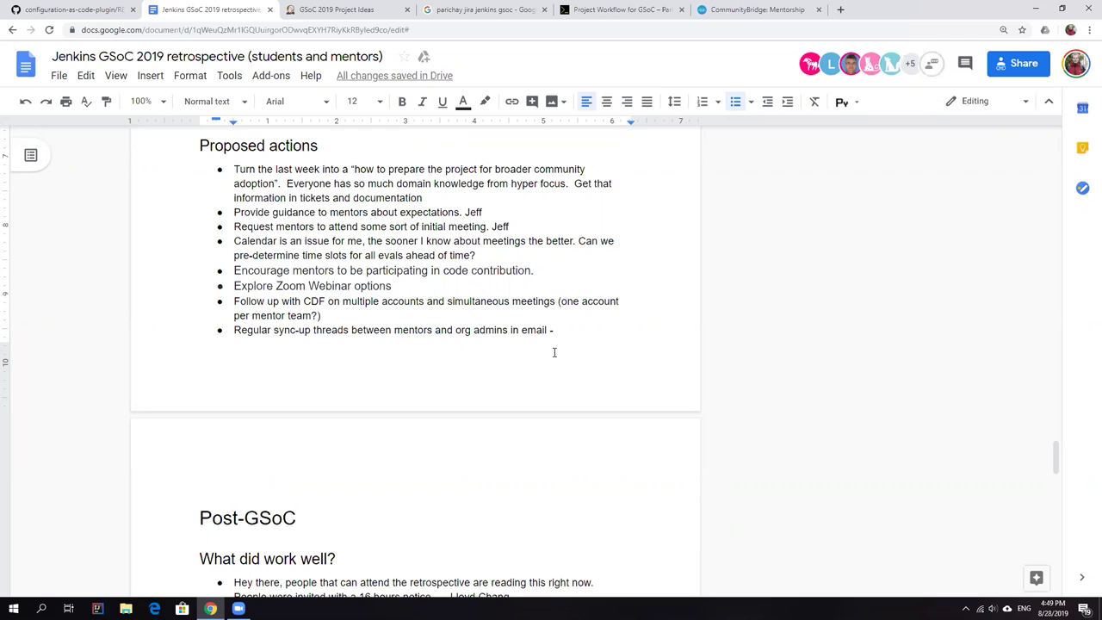
pyautogui.write(' Mark')
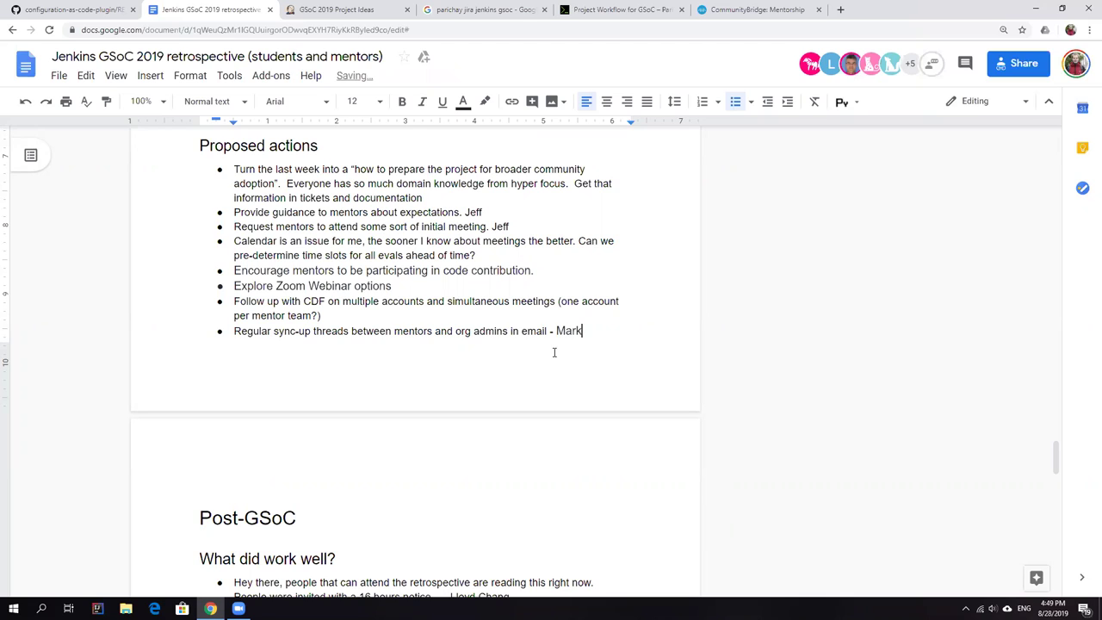
pyautogui.write('y')
pyautogui.moveTo(588, 331); pyautogui.dragTo(534, 331)
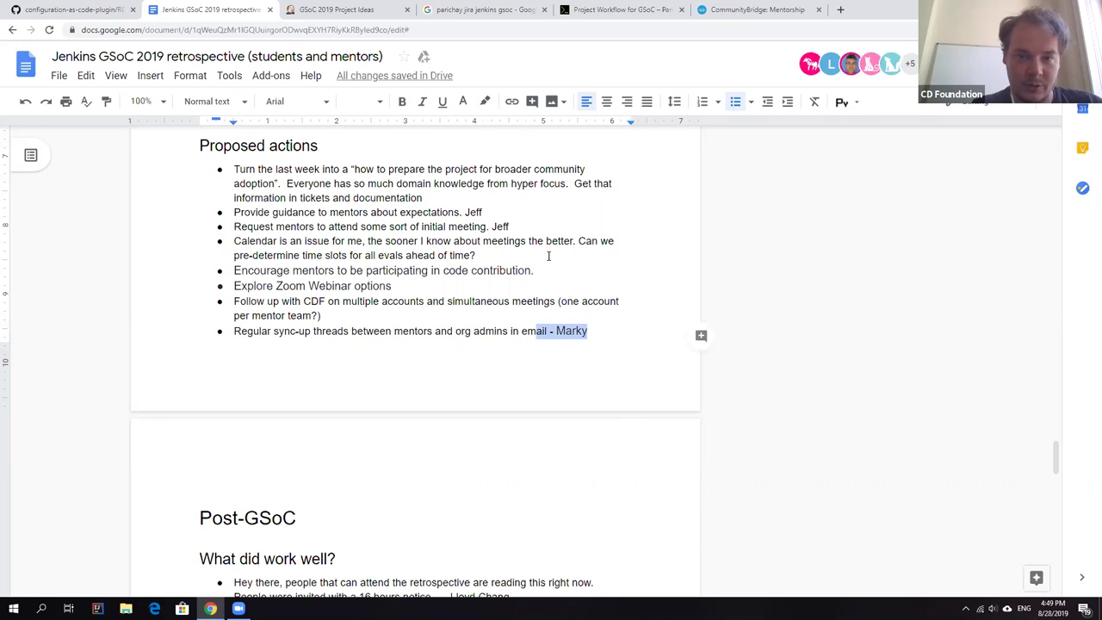
pyautogui.click(814, 102)
pyautogui.click(601, 334)
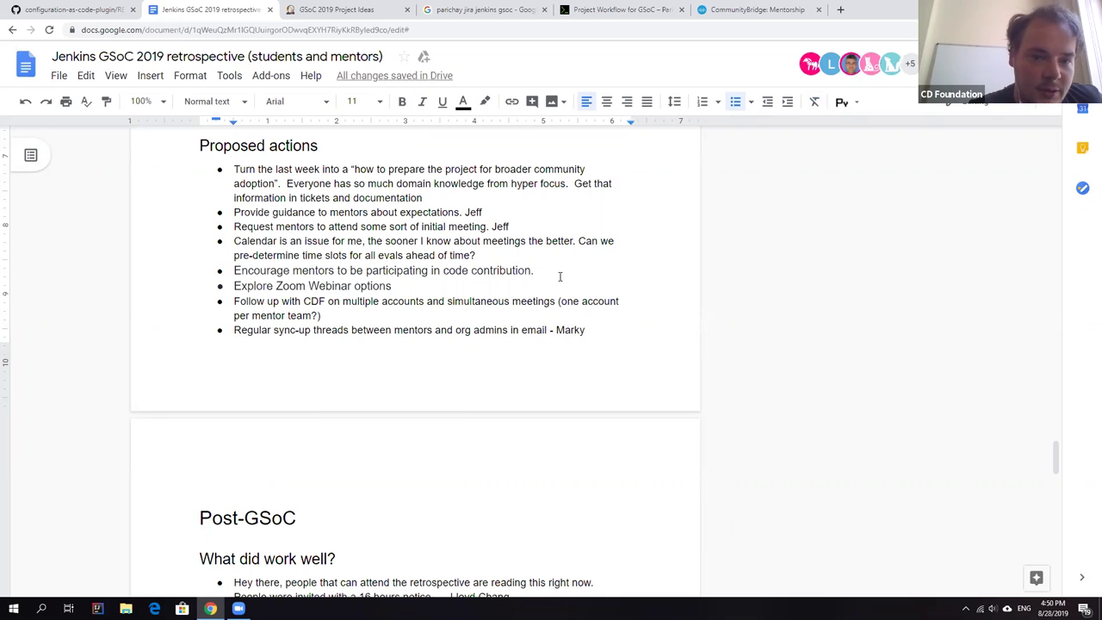
# Clear formatting on Encourage mentors, Explore Zoom Webinar and the Mentors can also help paragraph
pyautogui.moveTo(534, 270); pyautogui.dragTo(193, 266)
pyautogui.hotkey('shift', 'Down')
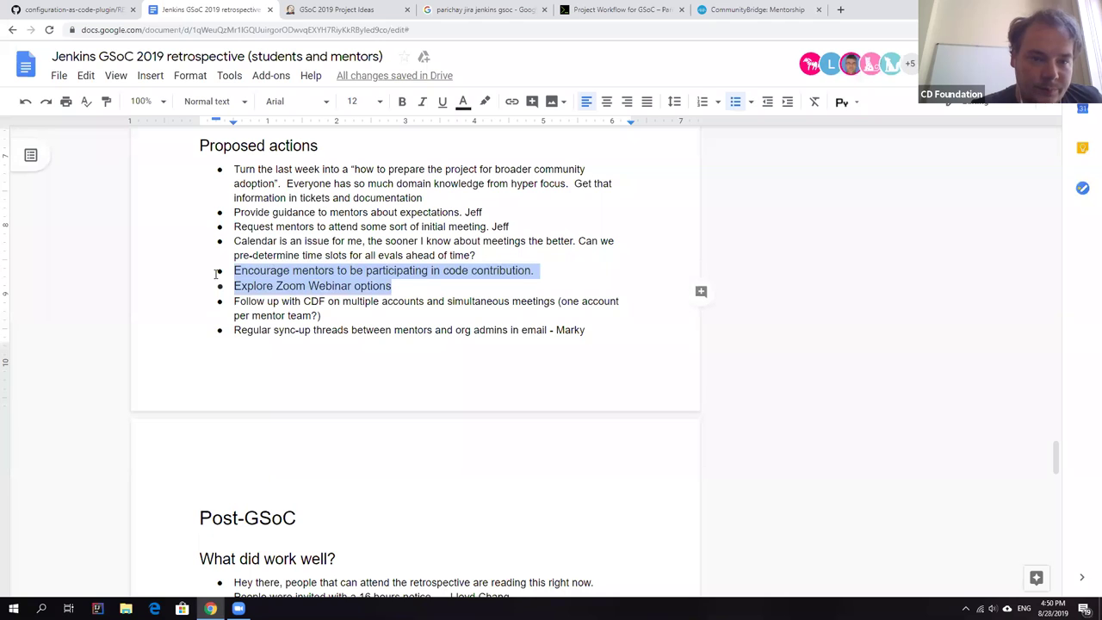
pyautogui.click(815, 103)
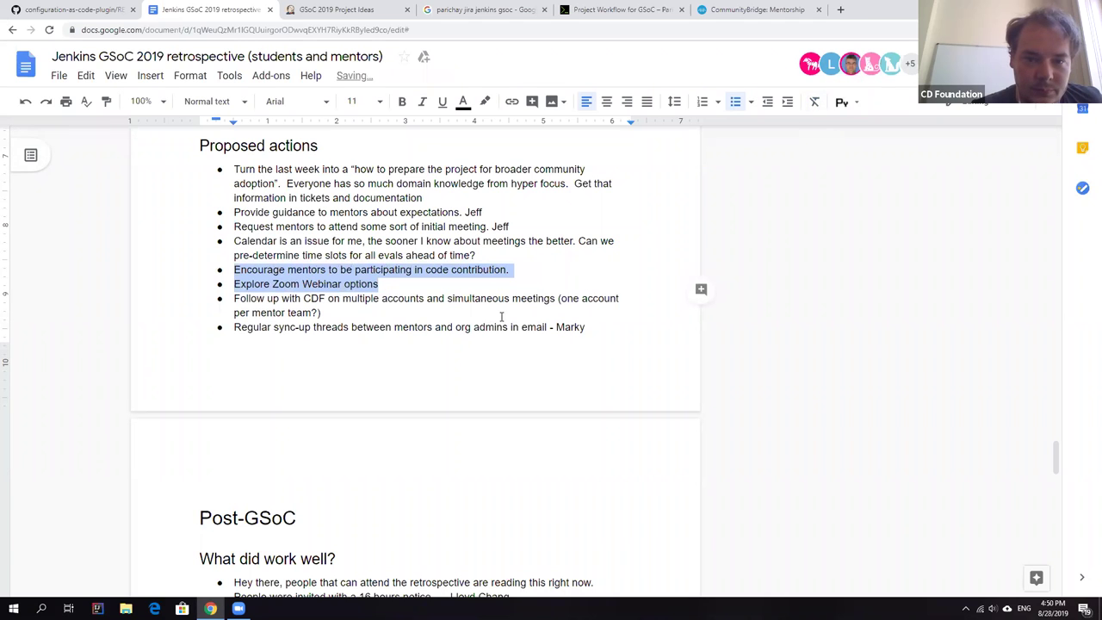
pyautogui.click(429, 327)
pyautogui.scroll(3, 317, 359)
pyautogui.scroll(2, 317, 359)
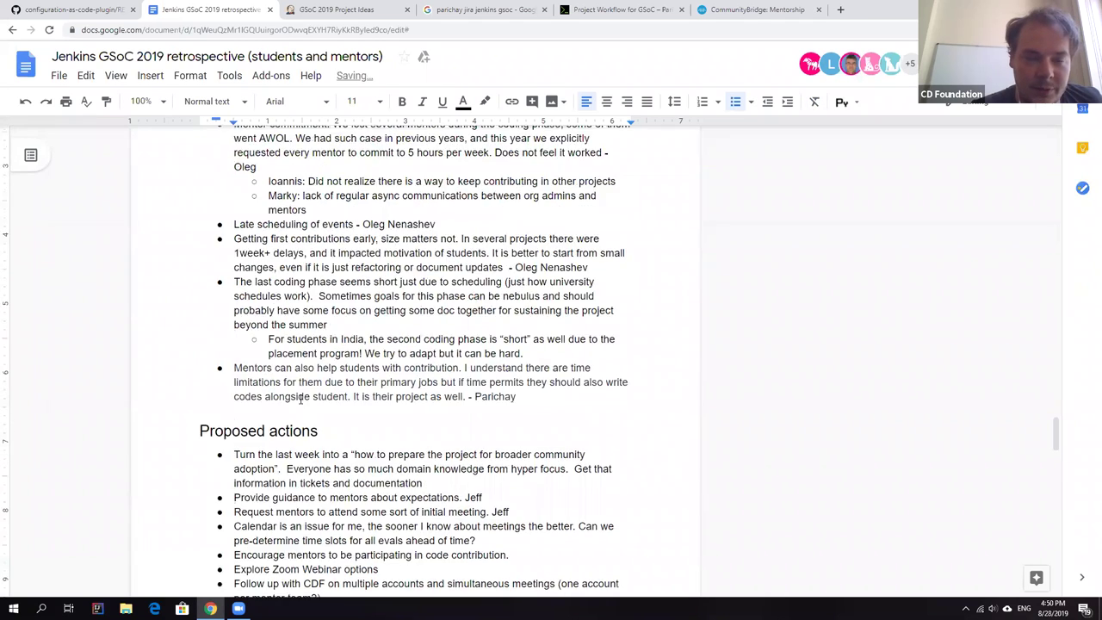
pyautogui.scroll(-1, 354, 342)
pyautogui.scroll(2, 355, 342)
pyautogui.scroll(2, 355, 342)
pyautogui.scroll(-5, 355, 342)
pyautogui.moveTo(516, 341); pyautogui.dragTo(234, 312)
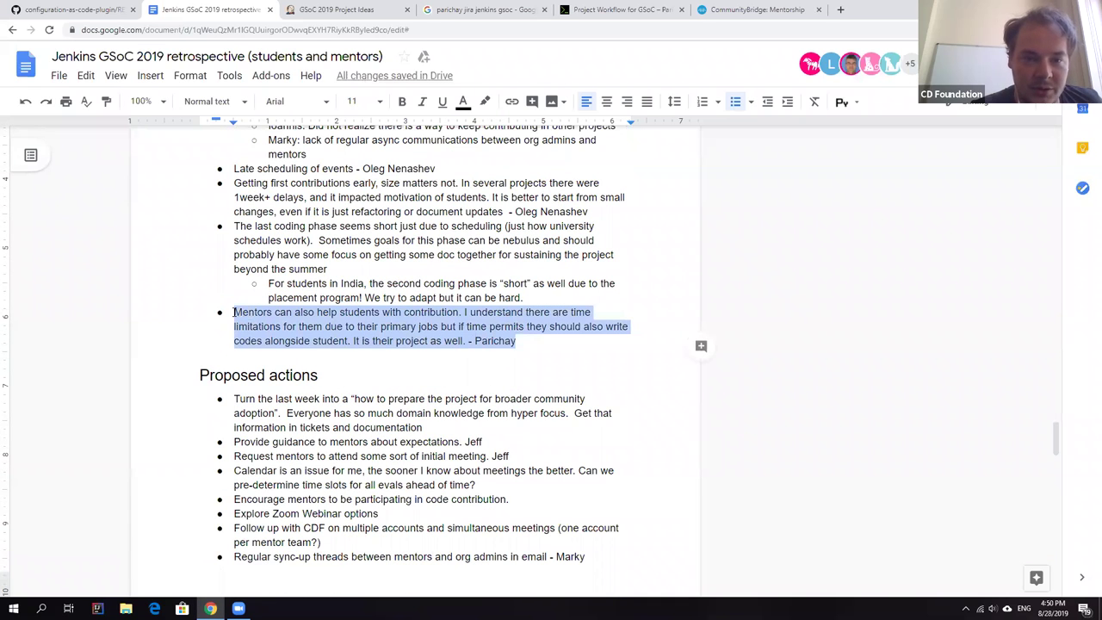
pyautogui.click(814, 102)
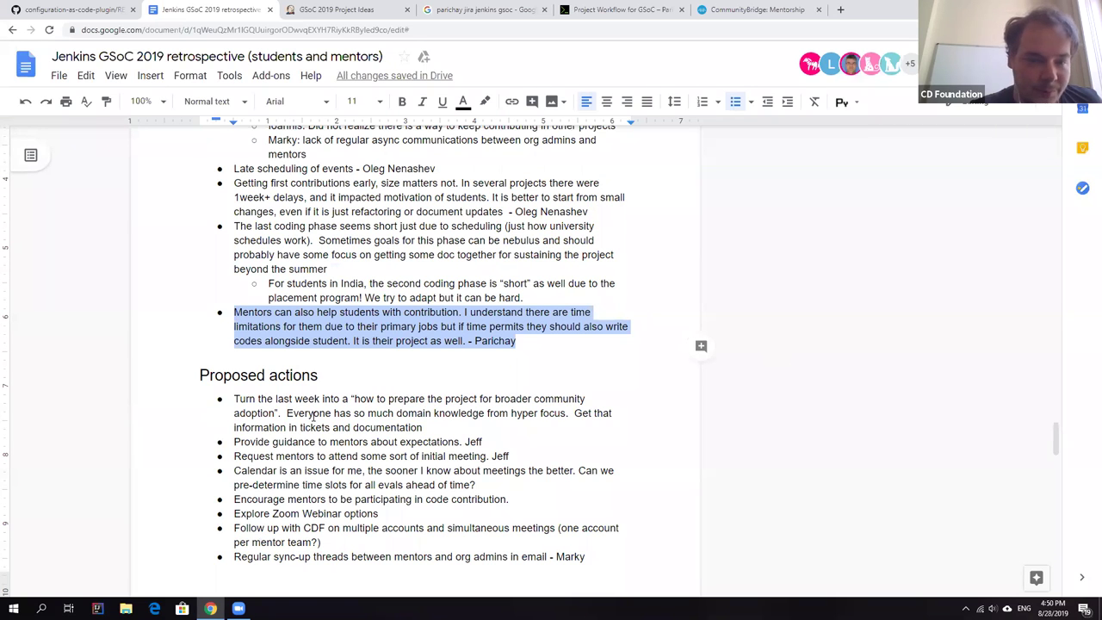
pyautogui.scroll(1, 383, 445)
pyautogui.scroll(4, 384, 445)
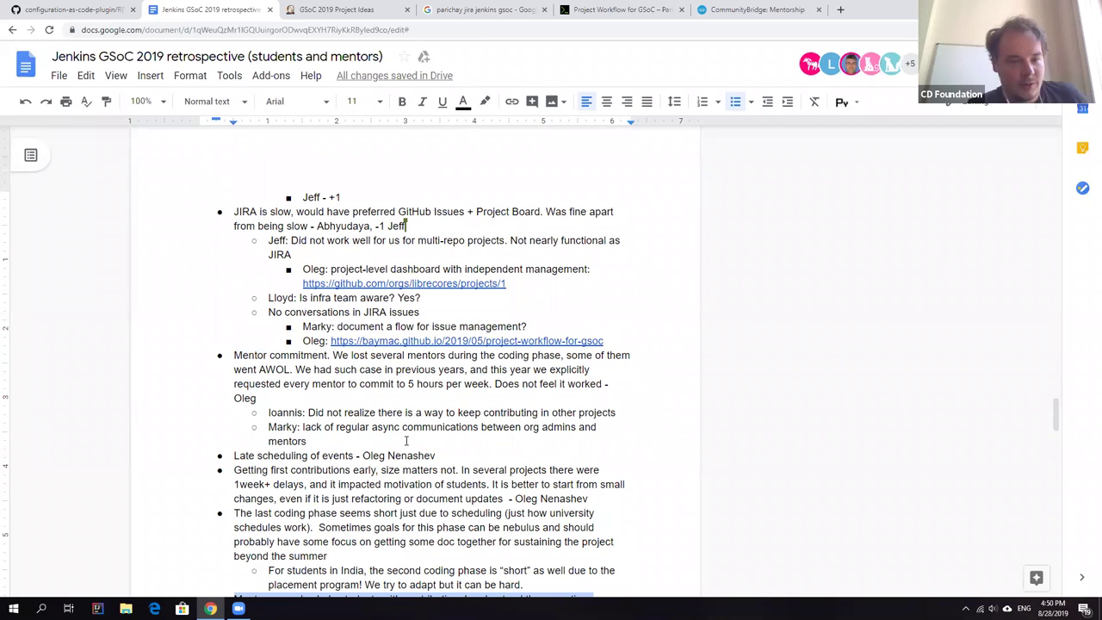
pyautogui.scroll(2, 383, 445)
pyautogui.scroll(2, 402, 452)
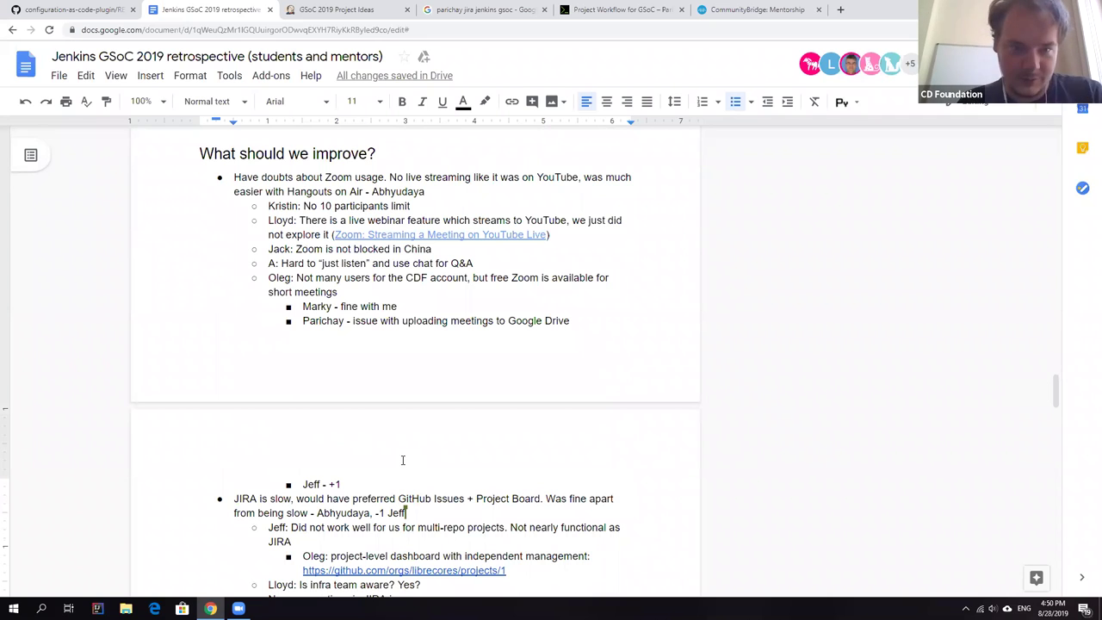
pyautogui.scroll(3, 402, 460)
pyautogui.scroll(3, 402, 460)
pyautogui.scroll(2, 402, 460)
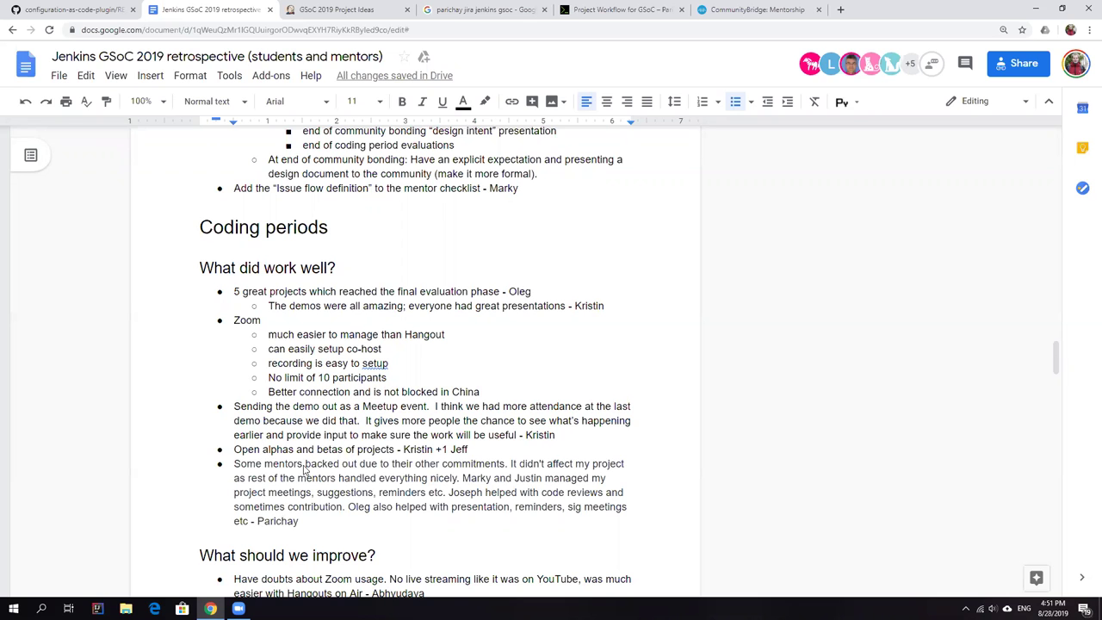
pyautogui.scroll(-5, 304, 470)
pyautogui.scroll(-3, 304, 469)
pyautogui.scroll(-3, 303, 469)
pyautogui.scroll(-2, 343, 470)
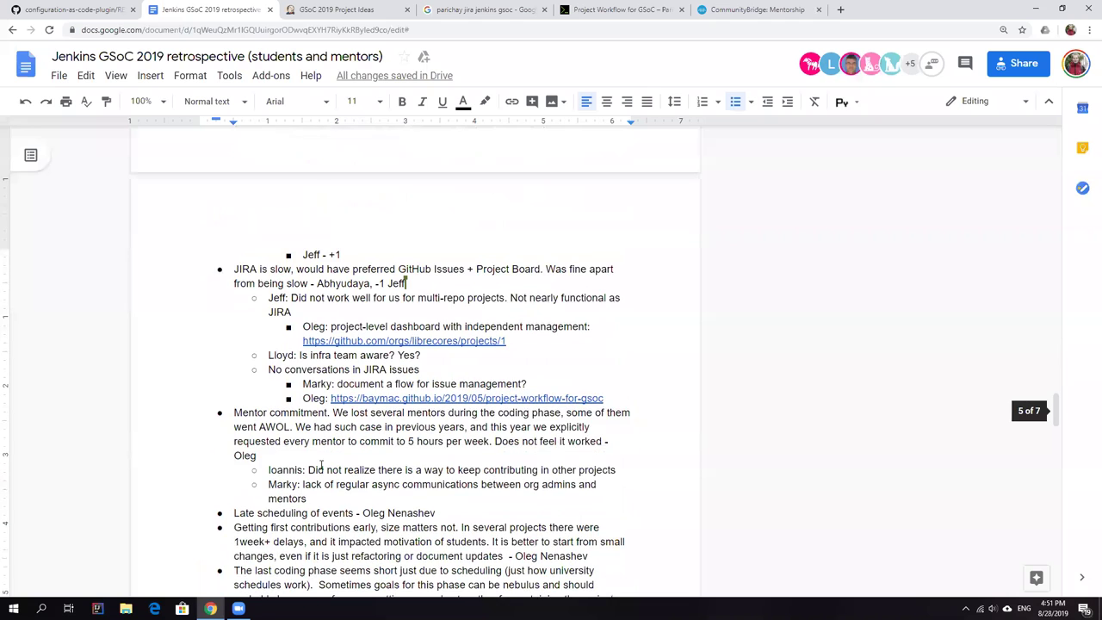
pyautogui.scroll(-3, 343, 470)
pyautogui.scroll(-3, 343, 470)
# Add a 'GitHub Teams' point with its first indented opinion sub-bullet
pyautogui.click(517, 456)
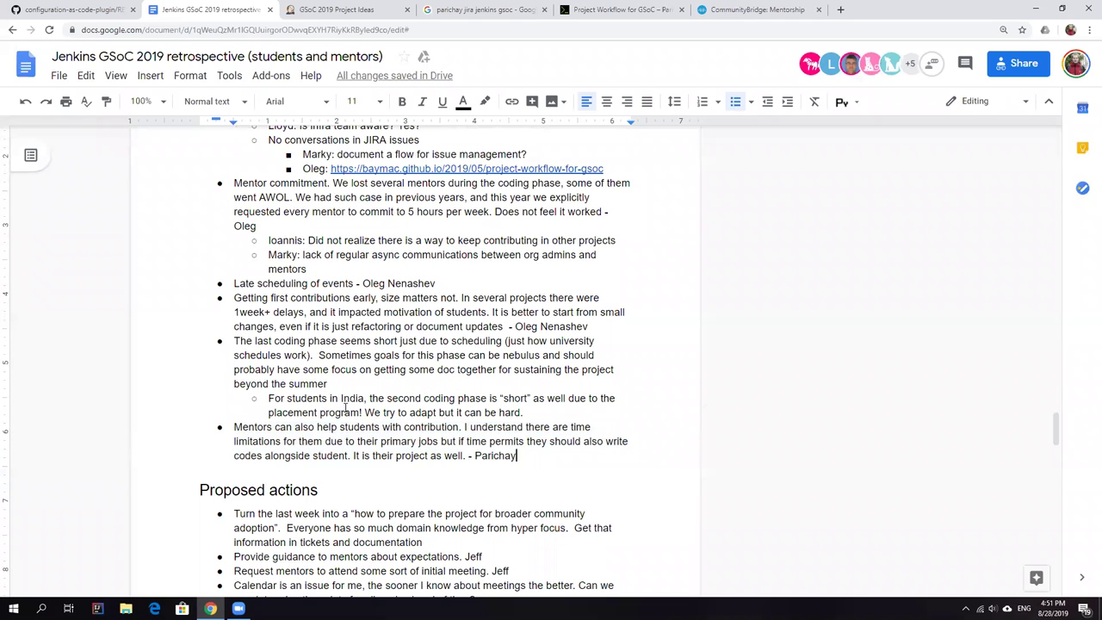
pyautogui.press('Return')
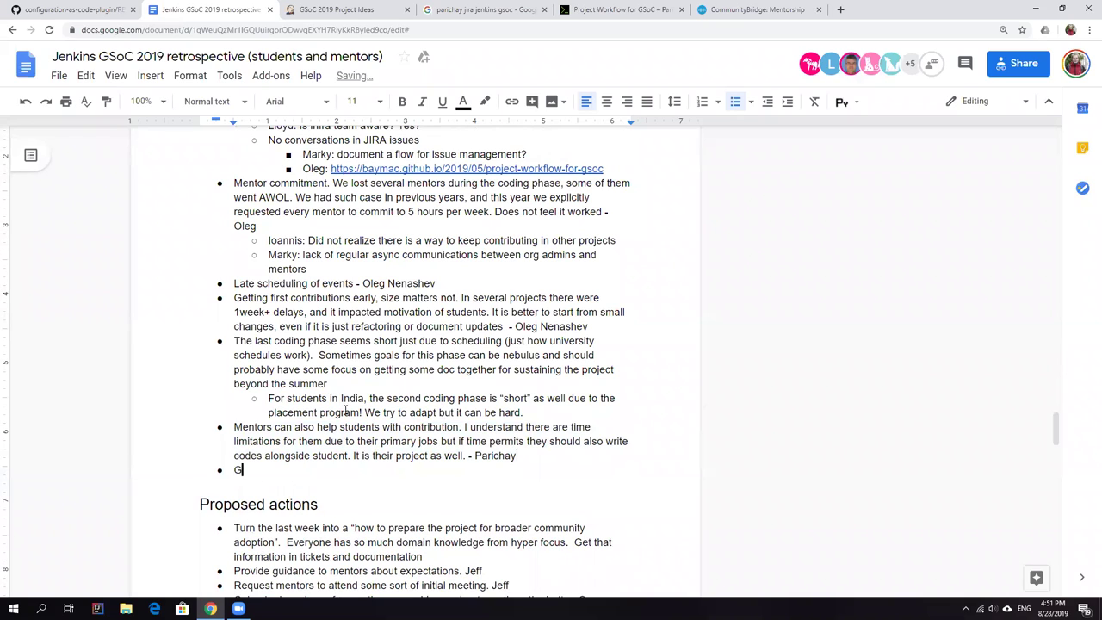
pyautogui.write('GitHub ')
pyautogui.write('Teams')
pyautogui.press('Return')
pyautogui.press('Tab')
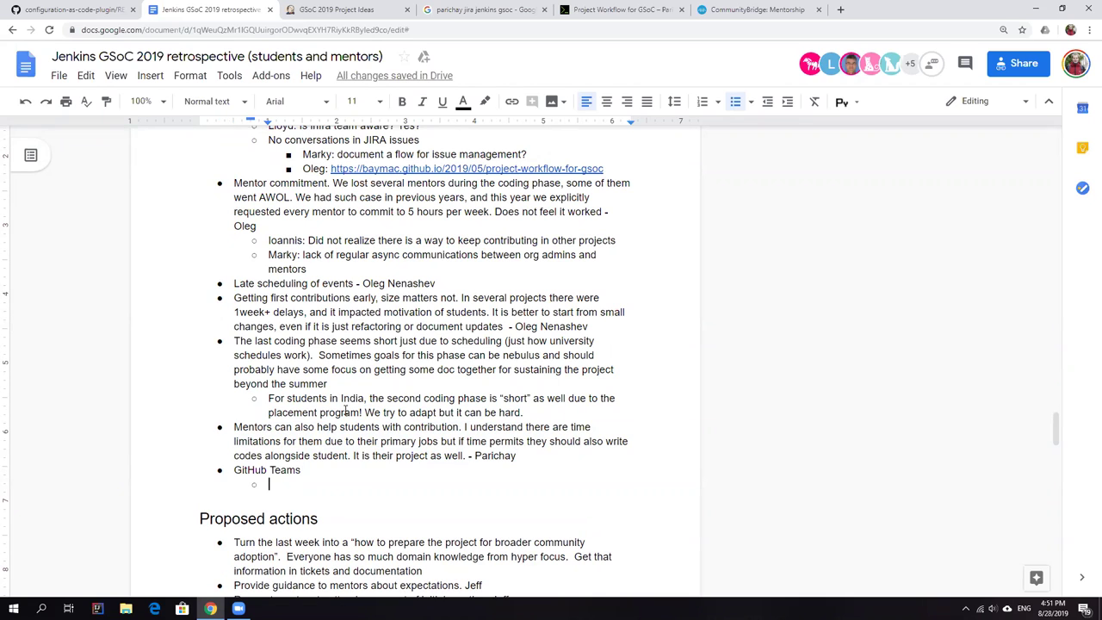
pyautogui.write('Natasha ')
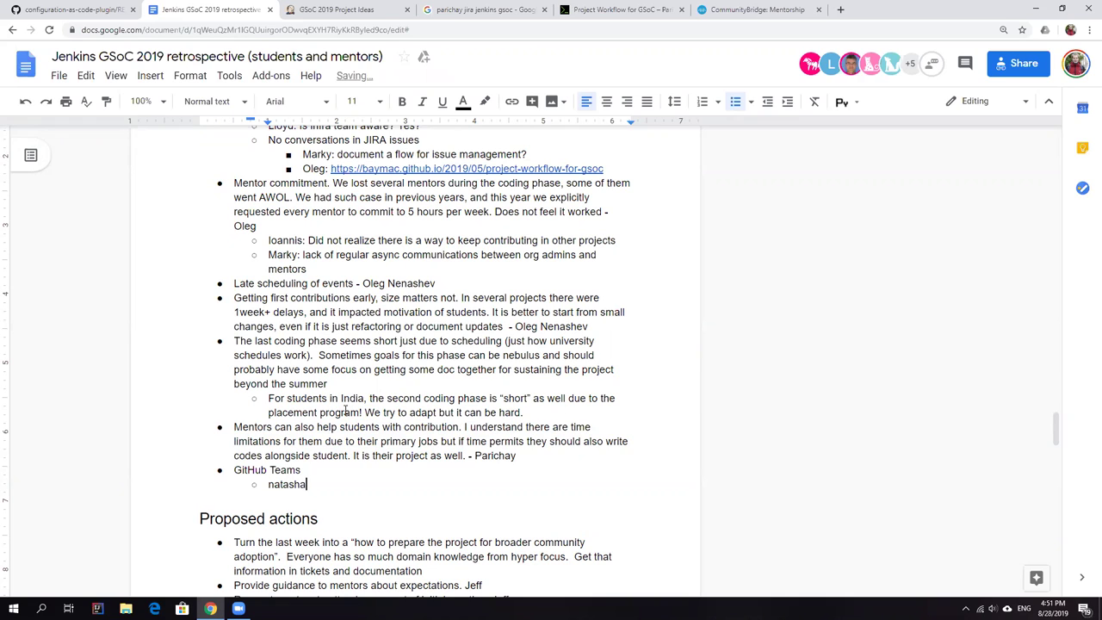
pyautogui.write('inda worked')
pyautogui.write(', were not using them ')
pyautogui.write('uch')
pyautogui.press('BackSpace')
pyautogui.press('BackSpace')
pyautogui.press('BackSpace')
pyautogui.write('much')
# Add the second and third GitHub Teams opinions, inserting a blank sub-bullet above the last
pyautogui.press('Return')
pyautogui.write('Parichay -')
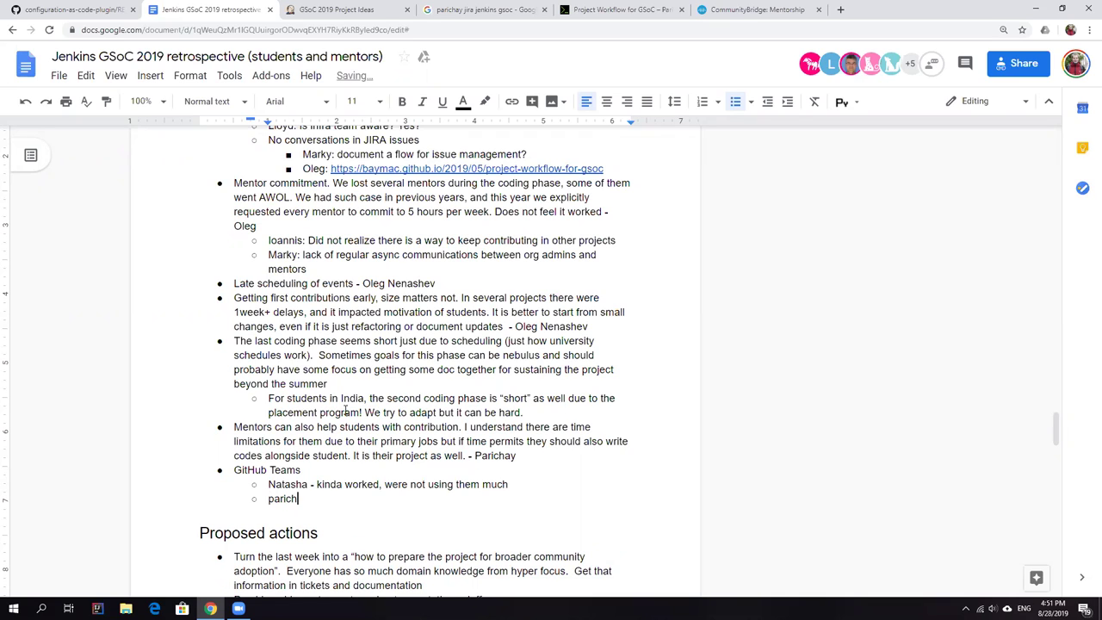
pyautogui.write(' were not ')
pyautogui.write('using them')
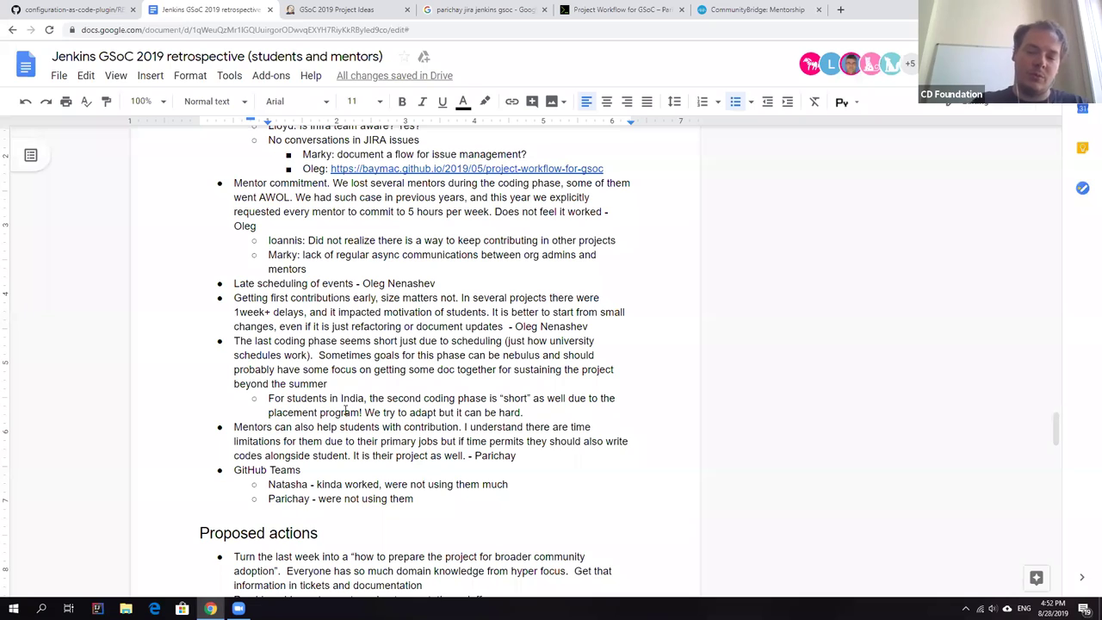
pyautogui.press('Return')
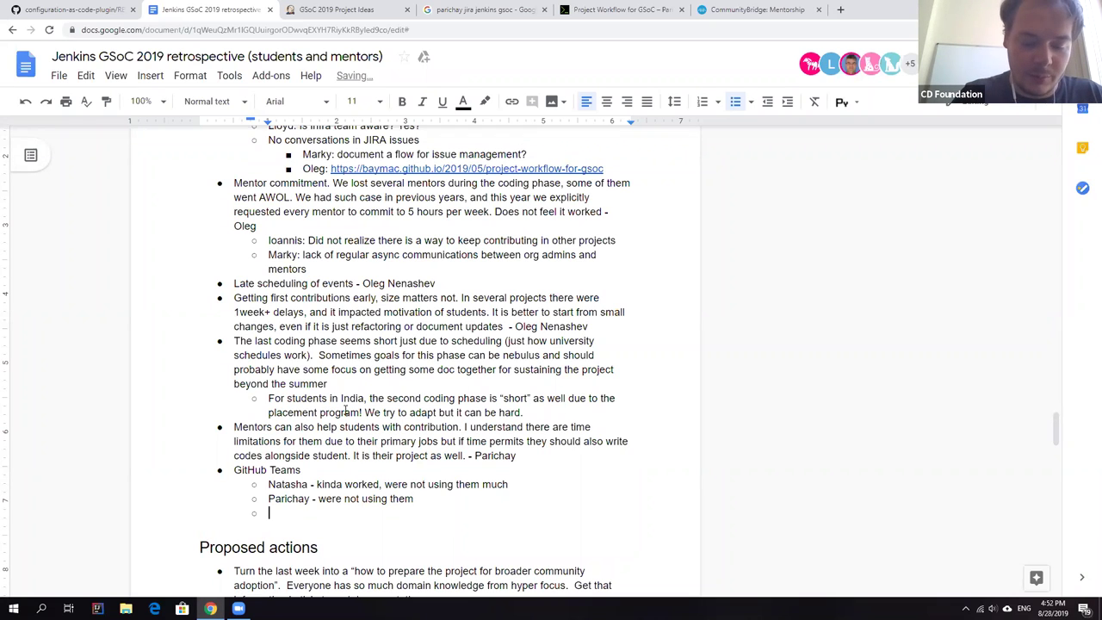
pyautogui.write('Ab')
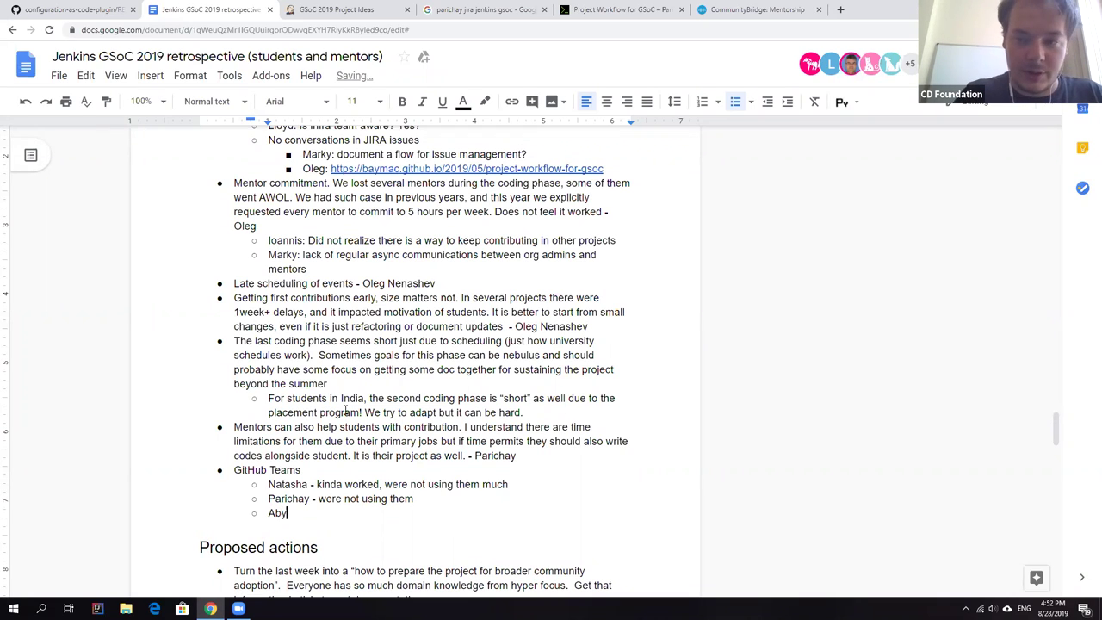
pyautogui.write('hu')
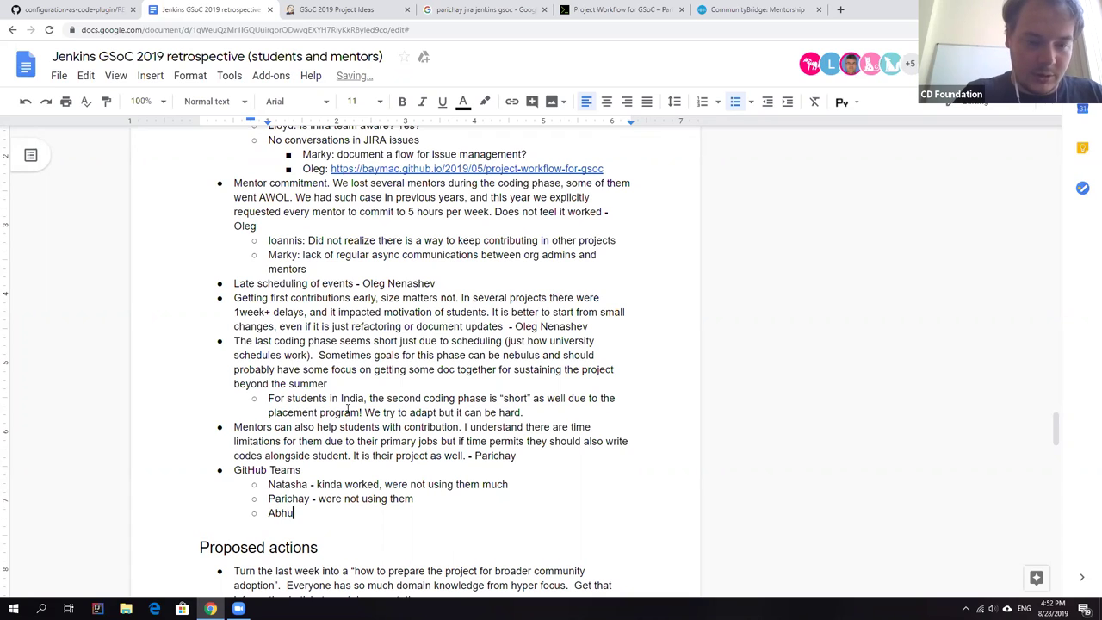
pyautogui.press('BackSpace')
pyautogui.write('yd')
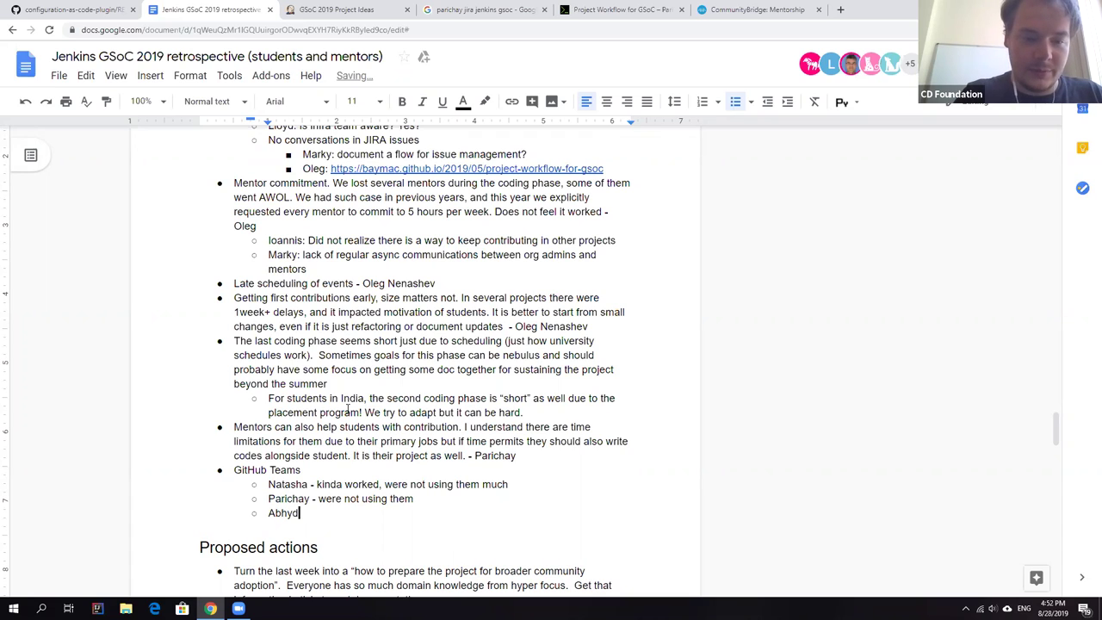
pyautogui.press('BackSpace')
pyautogui.write('udaya')
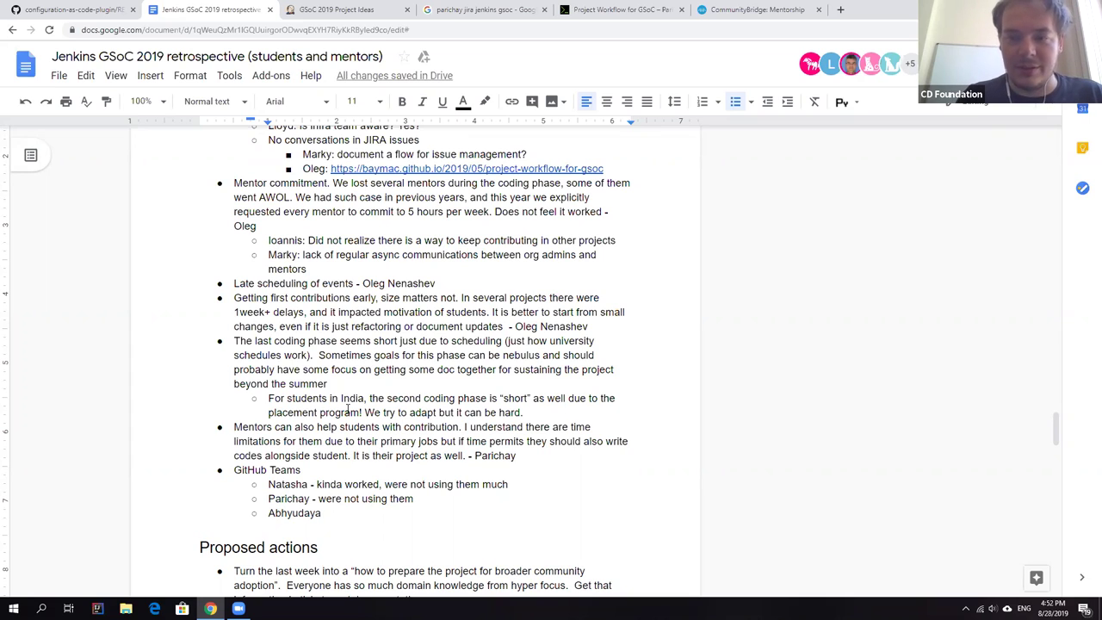
pyautogui.write(' -')
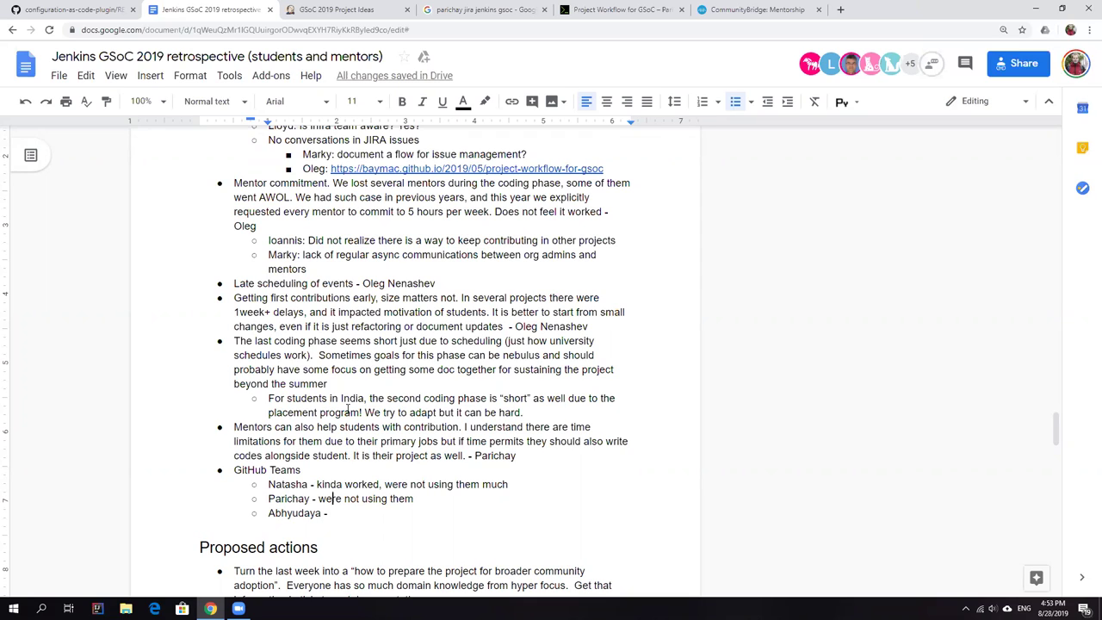
pyautogui.hotkey('ctrl', 'Left')
pyautogui.press('Home')
pyautogui.press('Return')
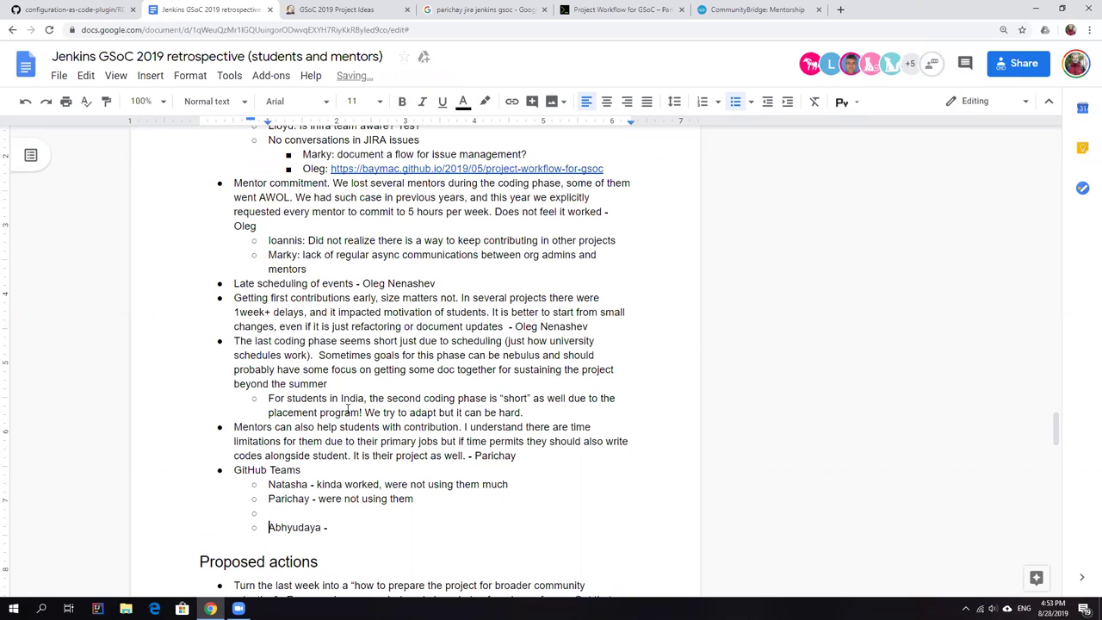
# Fill in the inserted opinion and fix typos in Abhyudaya's 'working across multiple repos' note
pyautogui.press('Up')
pyautogui.write('Oleg -')
pyautogui.write(' MHO ne')
pyautogui.press('BackSpace')
pyautogui.press('BackSpace')
pyautogui.write('it is net positive')
pyautogui.press('Down')
pyautogui.write('were ')
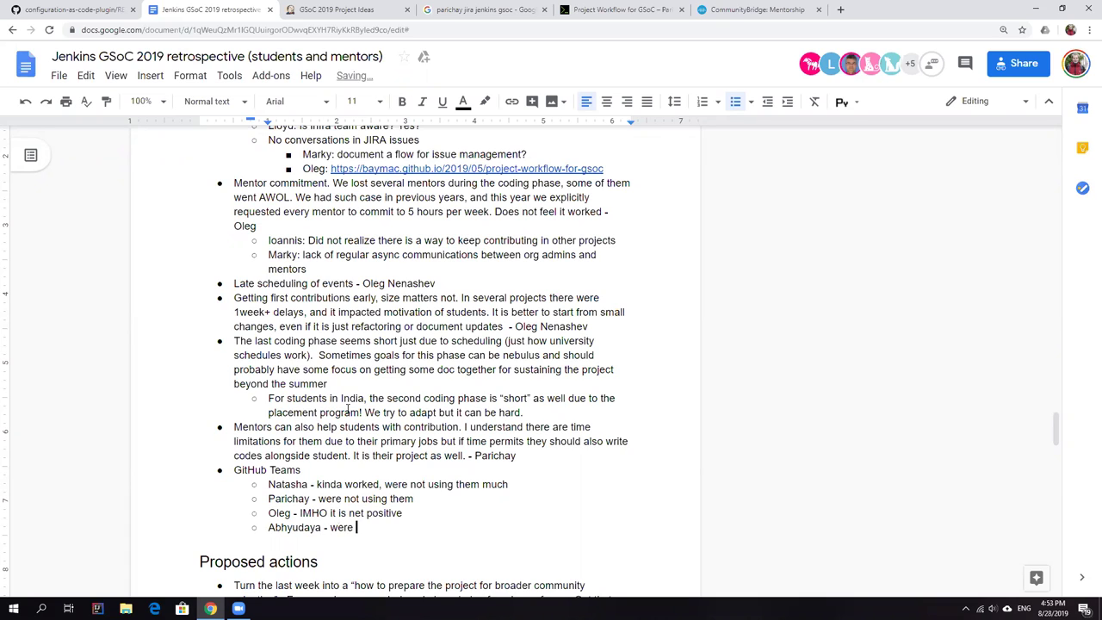
pyautogui.write('useful for ')
pyautogui.write('me, ')
pyautogui.write('was working across mu;tiple')
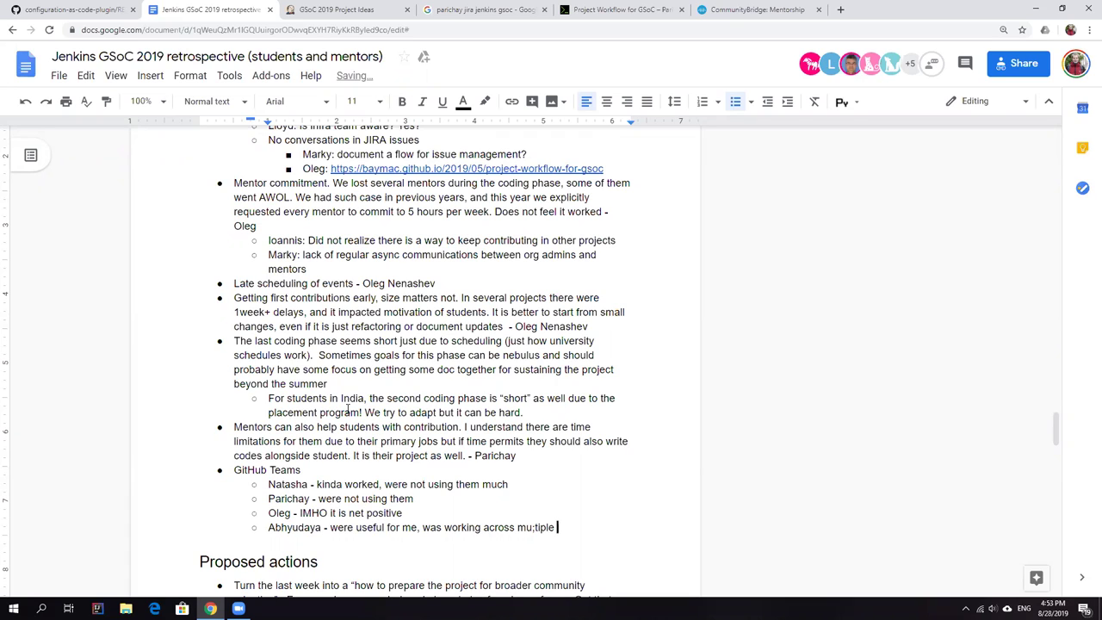
pyautogui.write(' re')
pyautogui.press('Left')
pyautogui.press('Left')
pyautogui.press('Left')
pyautogui.press('Left')
pyautogui.press('Left')
pyautogui.press('Left')
pyautogui.press('Left')
pyautogui.press('Left')
pyautogui.press('Delete')
pyautogui.write('l')
pyautogui.press('Right')
pyautogui.press('Right')
pyautogui.press('Right')
pyautogui.press('Right')
pyautogui.press('Right')
pyautogui.press('Right')
pyautogui.write('pos')
pyautogui.write('i')
pyautogui.press('BackSpace')
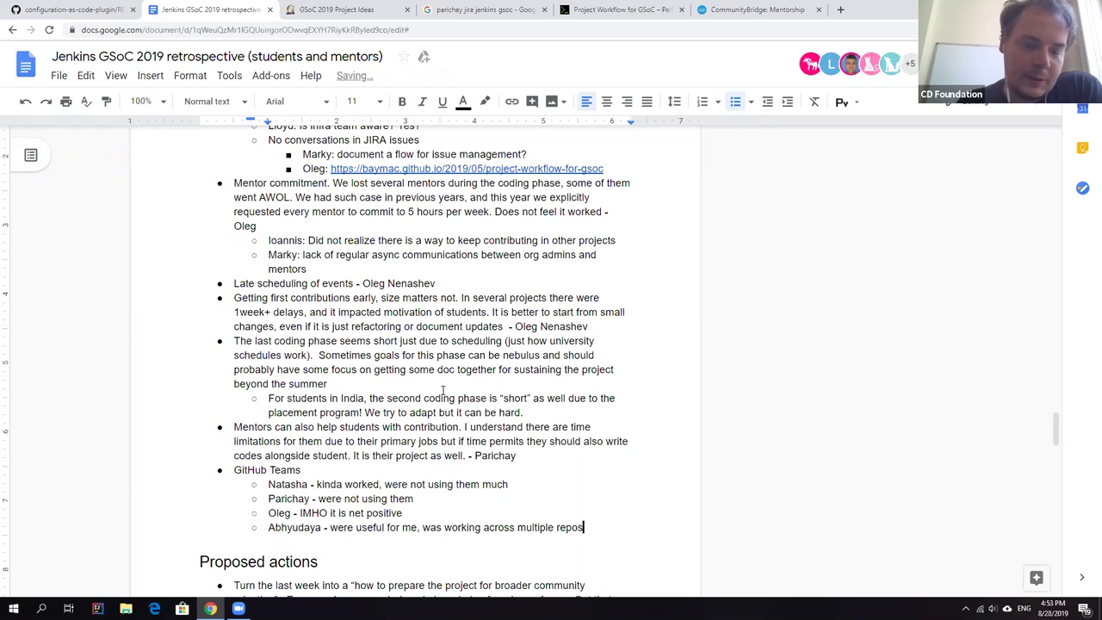
pyautogui.scroll(-2, 405, 344)
pyautogui.scroll(-2, 421, 404)
pyautogui.scroll(-2, 444, 400)
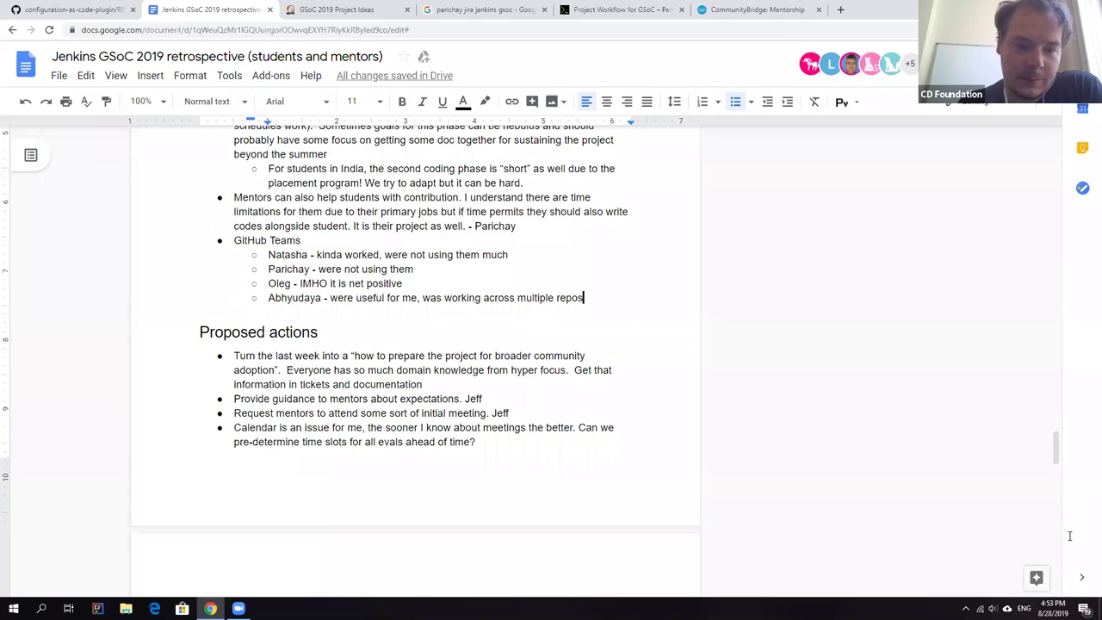
pyautogui.scroll(-4, 413, 431)
pyautogui.scroll(-2, 414, 434)
pyautogui.scroll(-3, 413, 435)
pyautogui.scroll(-3, 379, 435)
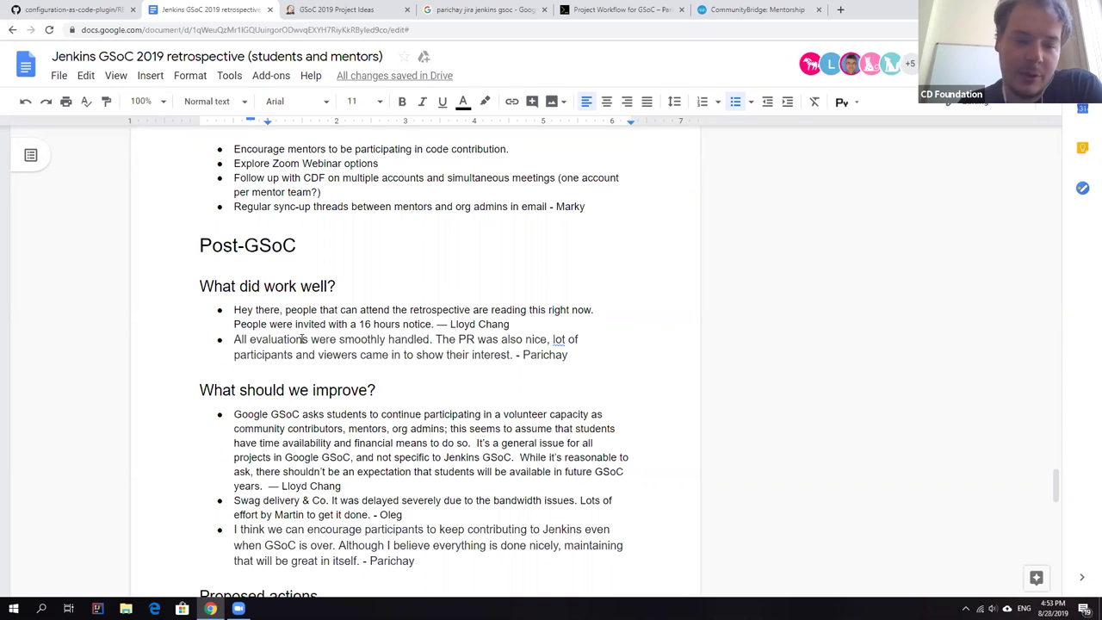
pyautogui.scroll(-2, 436, 303)
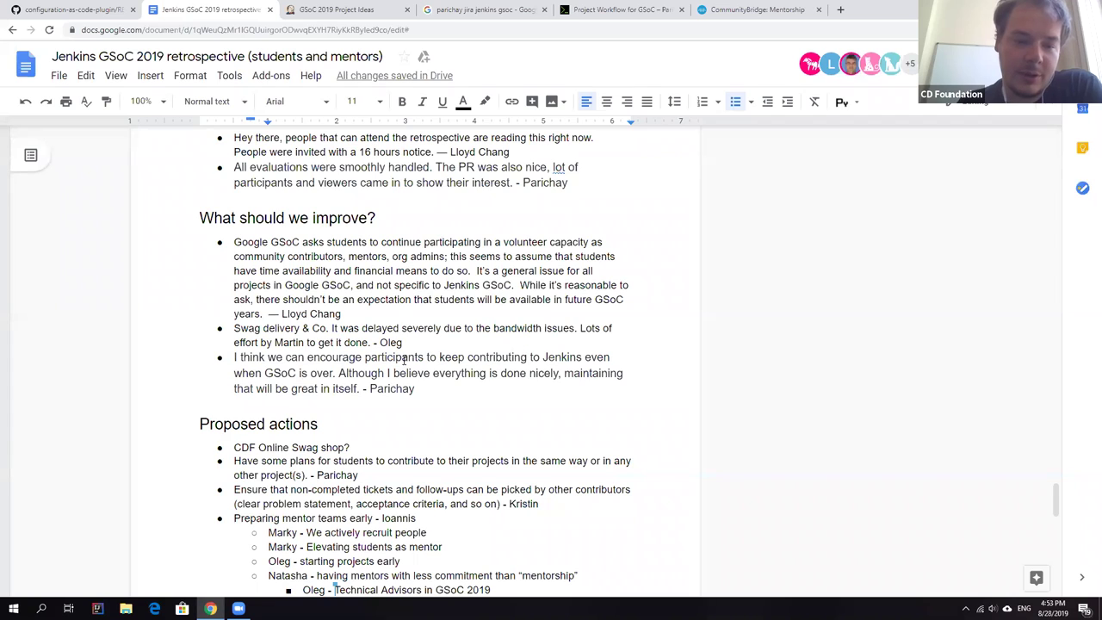
pyautogui.scroll(-2, 405, 358)
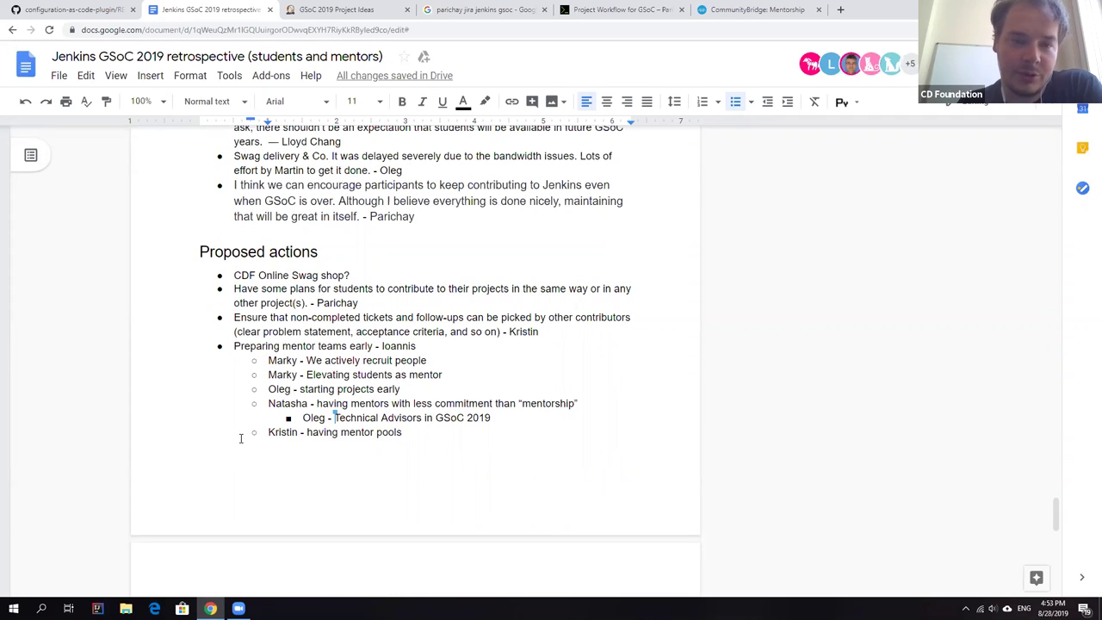
pyautogui.scroll(1, 241, 439)
pyautogui.moveTo(414, 274); pyautogui.dragTo(387, 258)
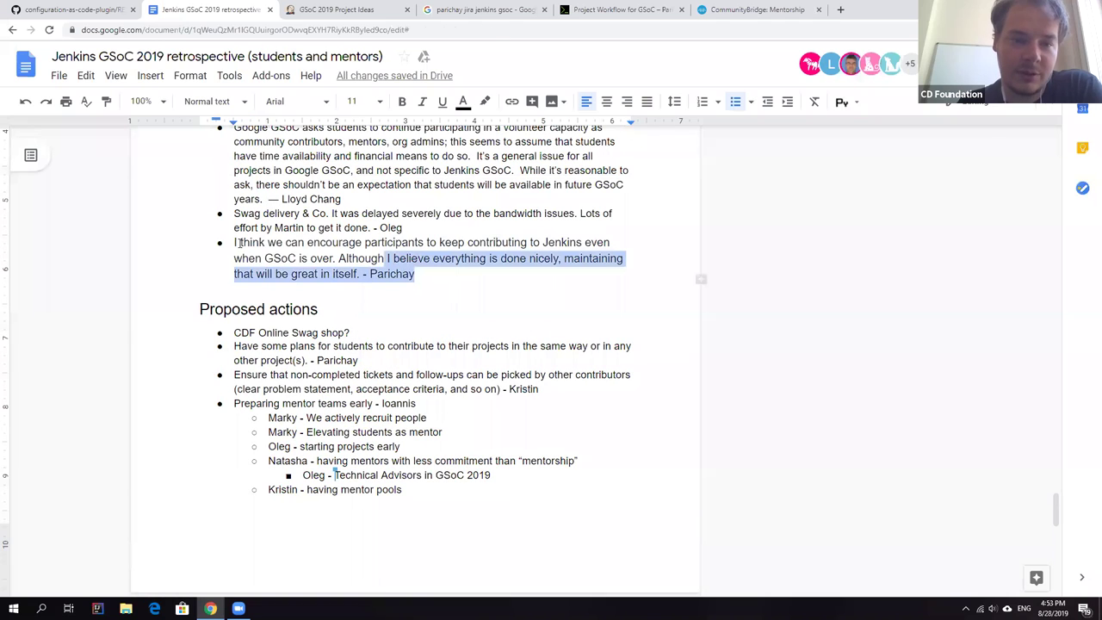
# Review Proposed actions, then jump via the outline to 'Global feedback (all phases)'
pyautogui.keyDown('shift'); pyautogui.click(235, 243); pyautogui.keyUp('shift')
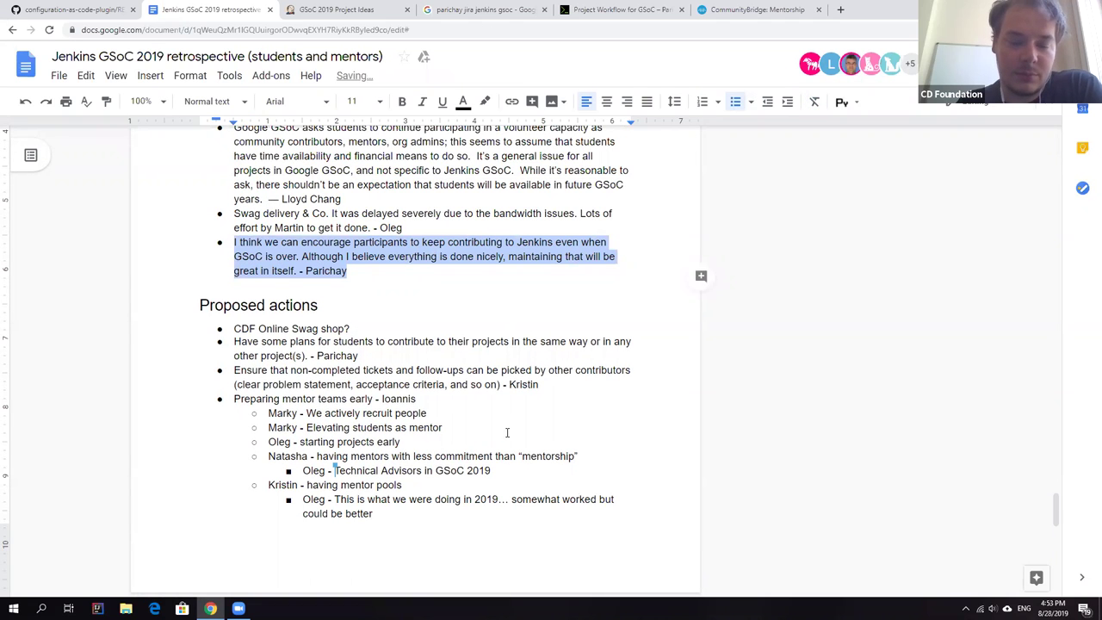
pyautogui.scroll(-3, 428, 354)
pyautogui.scroll(-3, 428, 354)
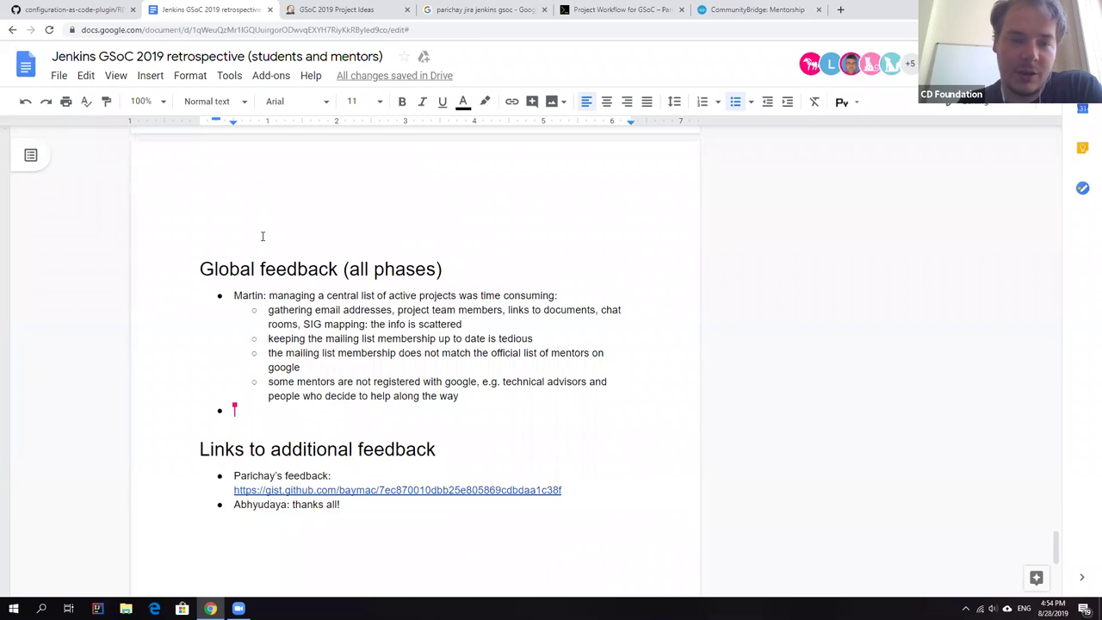
pyautogui.scroll(2, 342, 354)
pyautogui.scroll(5, 342, 355)
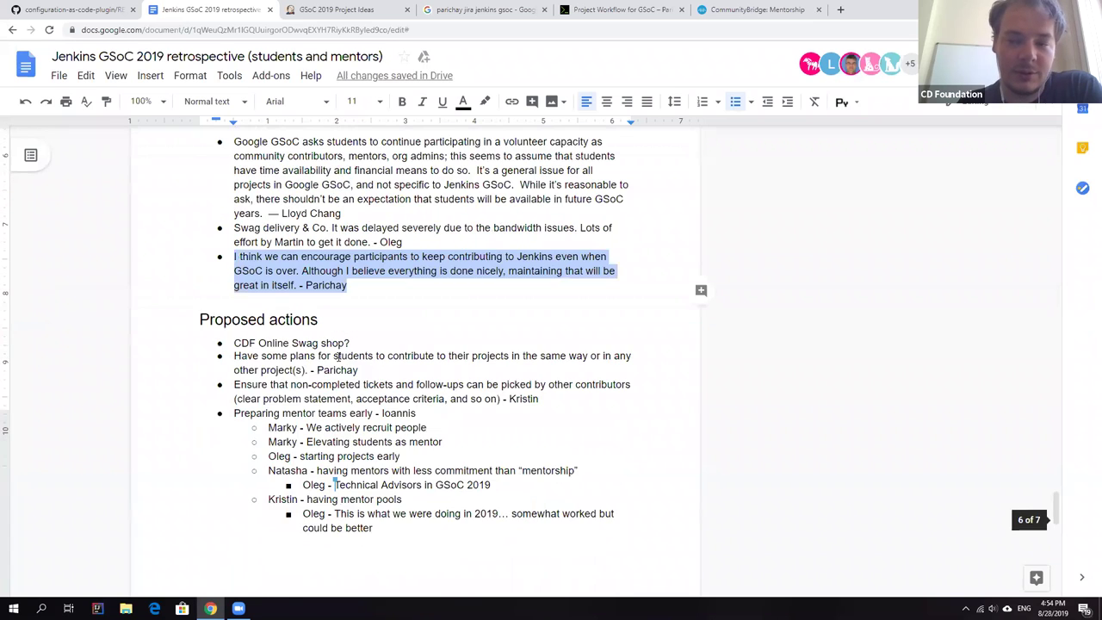
pyautogui.scroll(5, 342, 355)
pyautogui.scroll(1, 340, 355)
pyautogui.click(334, 356)
pyautogui.scroll(3, 341, 370)
pyautogui.scroll(3, 370, 362)
pyautogui.scroll(3, 396, 352)
pyautogui.scroll(3, 396, 352)
pyautogui.scroll(3, 370, 327)
pyautogui.scroll(2, 316, 306)
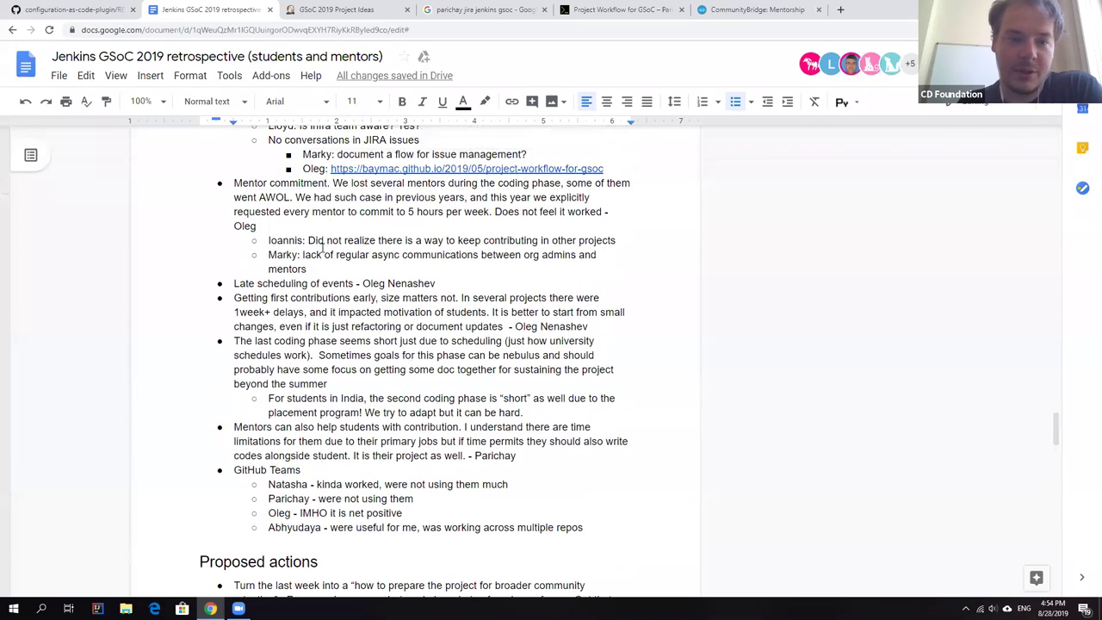
pyautogui.scroll(1, 320, 332)
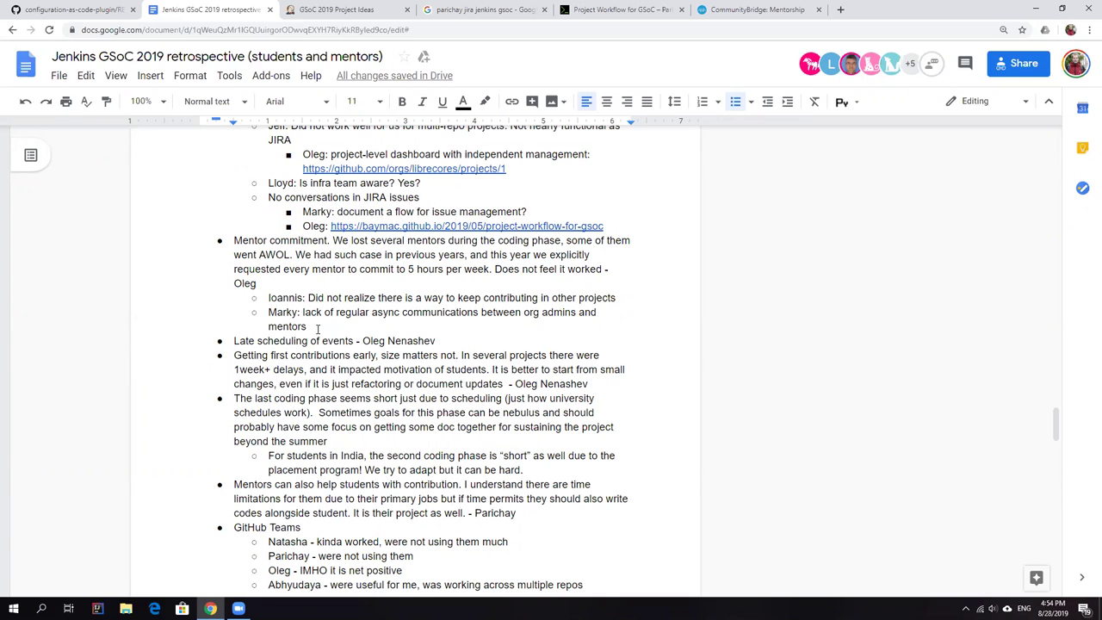
pyautogui.scroll(-5, 318, 329)
pyautogui.scroll(-5, 317, 328)
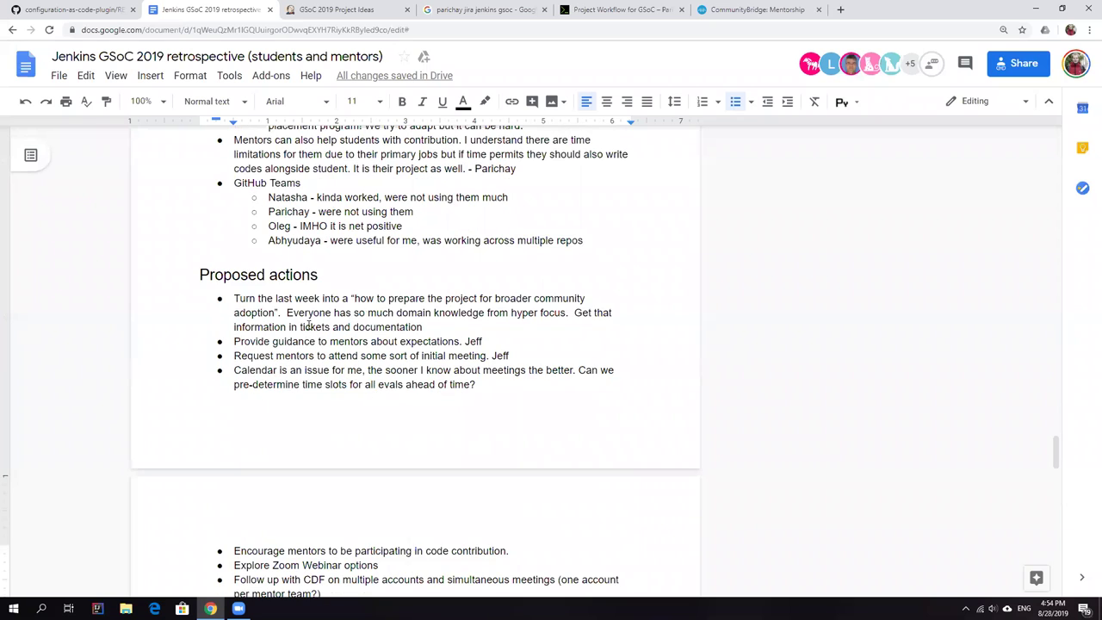
pyautogui.scroll(-3, 308, 325)
pyautogui.scroll(-3, 308, 325)
pyautogui.scroll(-3, 302, 321)
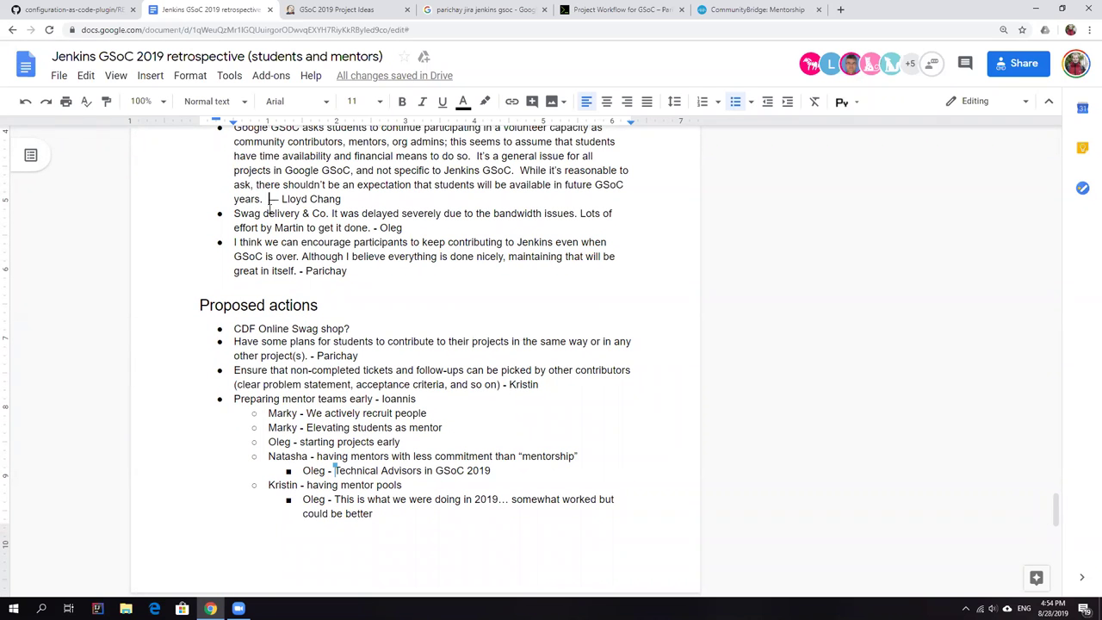
pyautogui.click(262, 200)
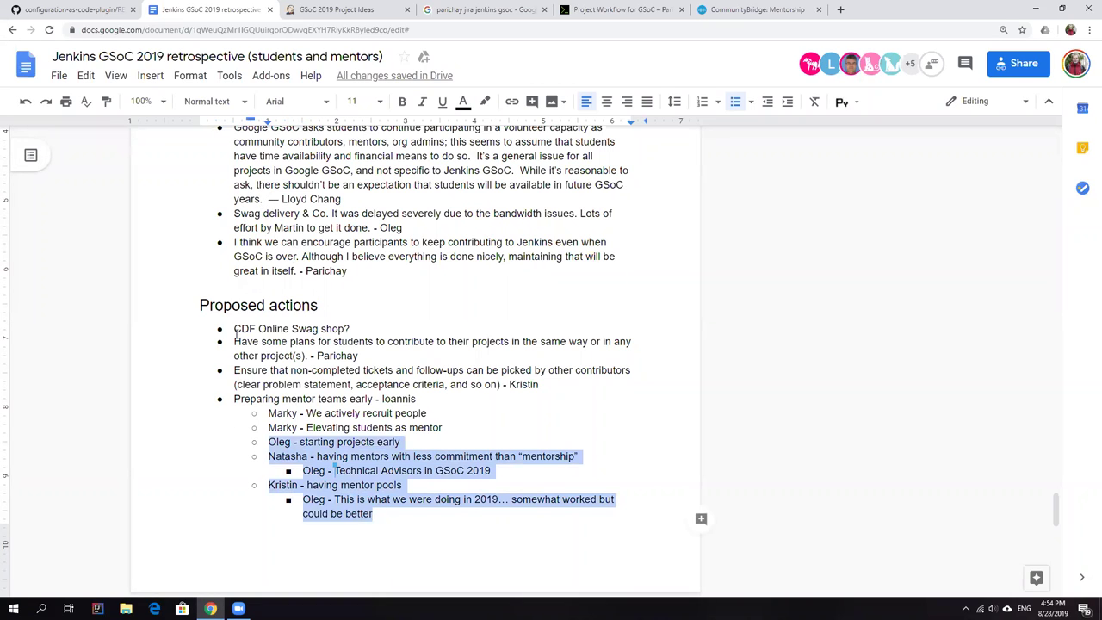
pyautogui.click(318, 305)
pyautogui.scroll(-10, 311, 372)
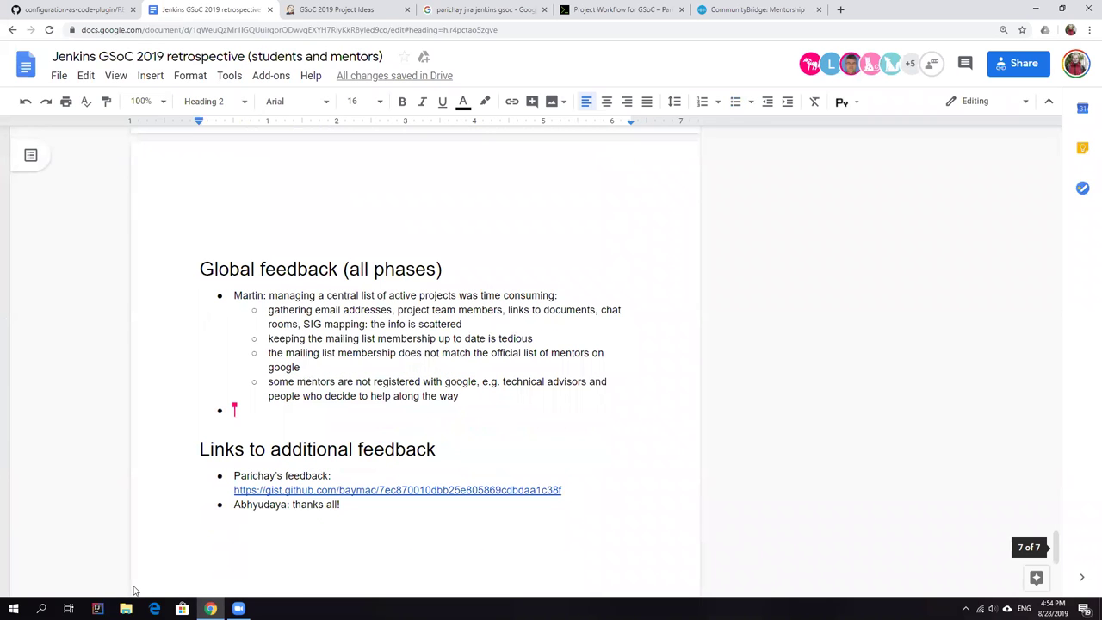
# Add bullets 'Jenkins Org admin mailing for non-public feedback' and 'Jenkins Board Mailing list for Code of Conduct'
pyautogui.click(344, 505)
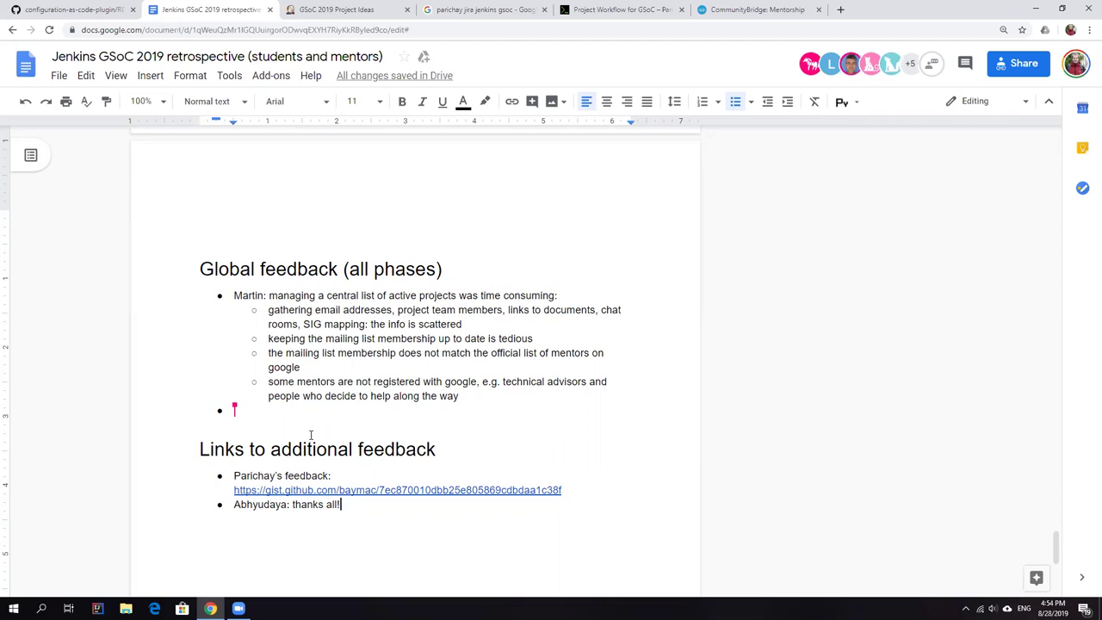
pyautogui.press('Return')
pyautogui.write('Jenkins Org ')
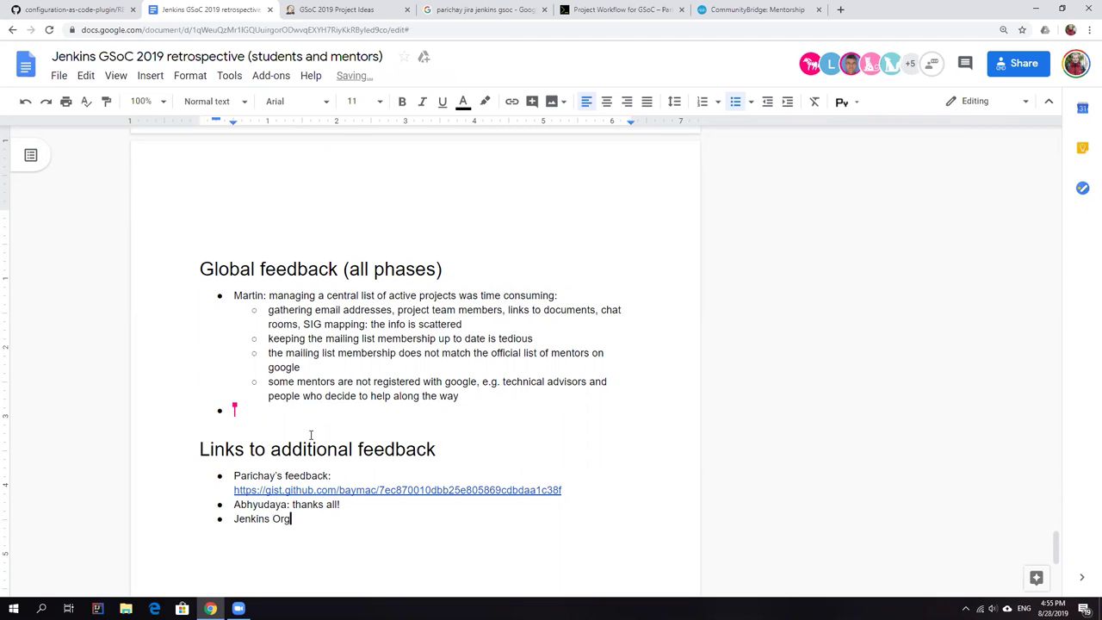
pyautogui.write('admin main')
pyautogui.write('ling')
pyautogui.press('Return')
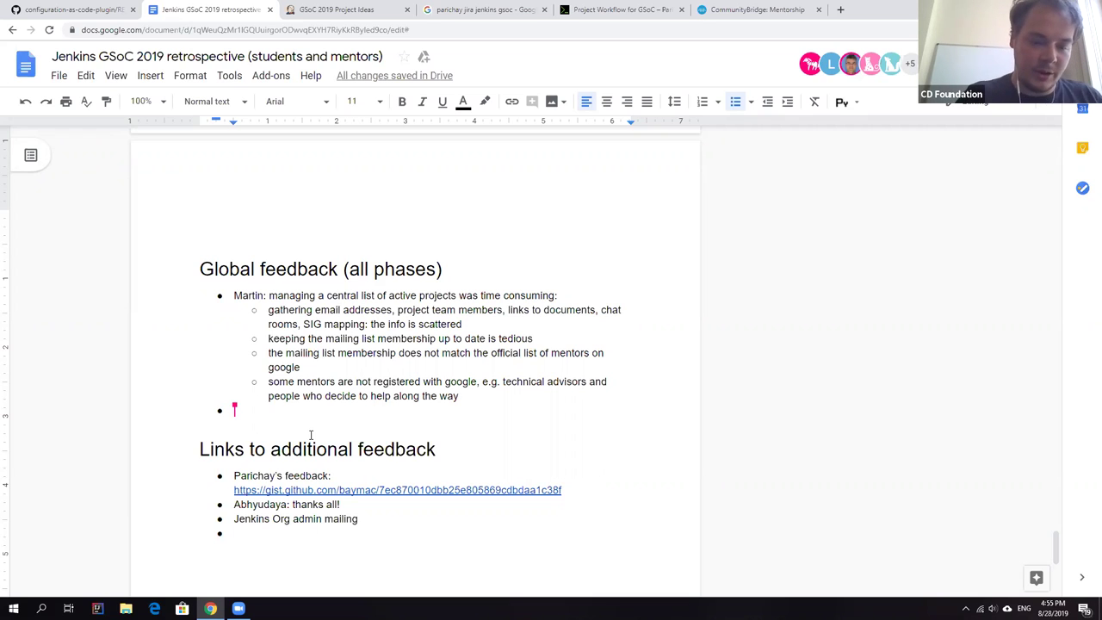
pyautogui.write('Jenkins ')
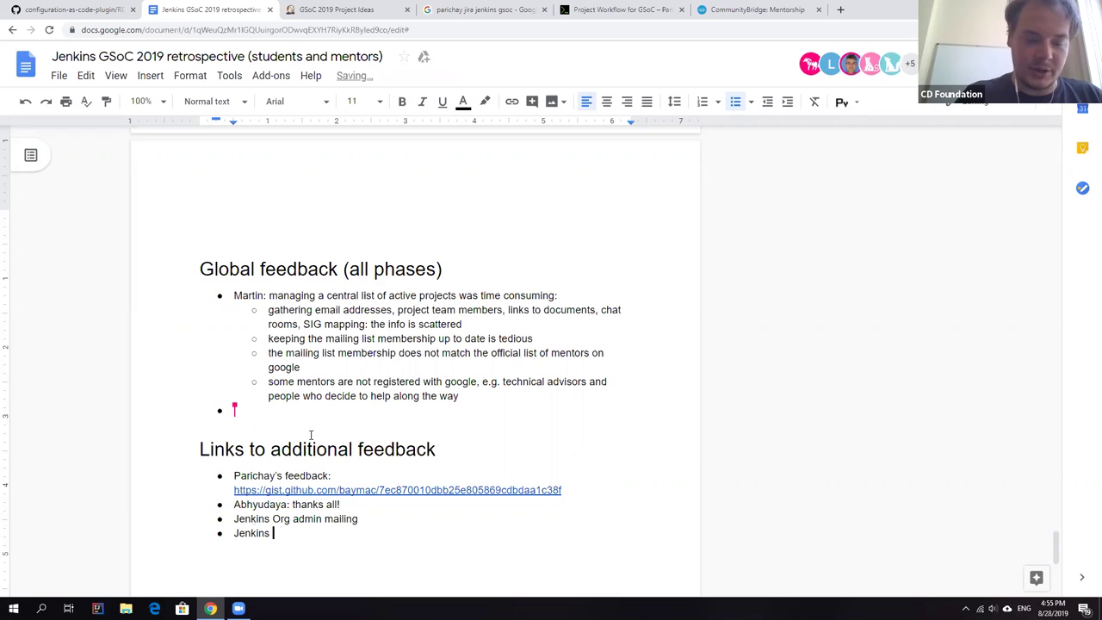
pyautogui.write('Board ')
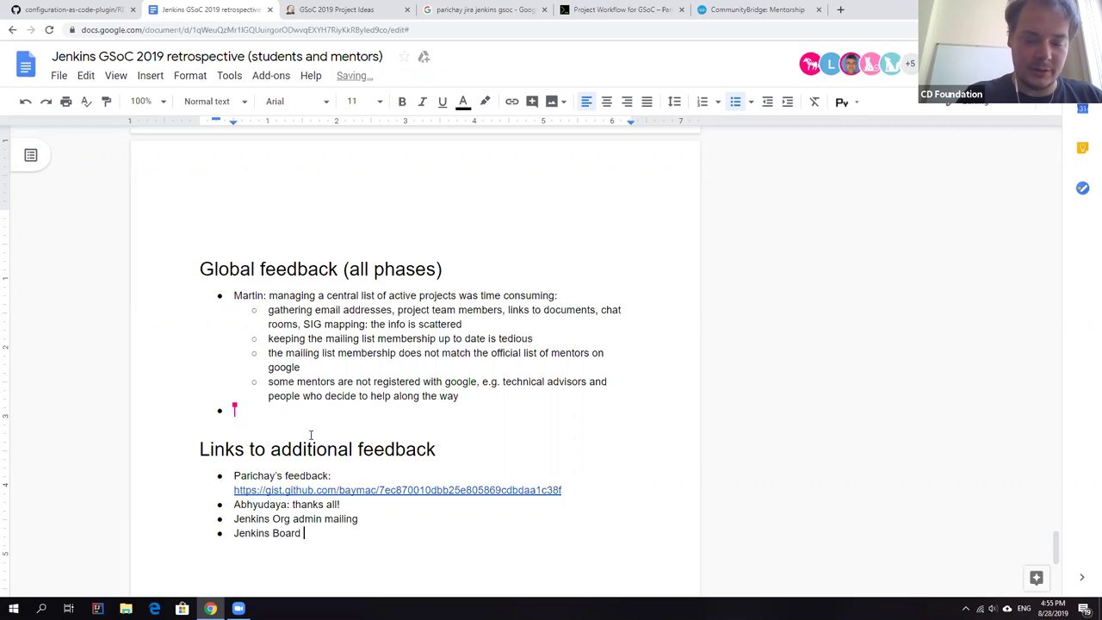
pyautogui.write('Mailing')
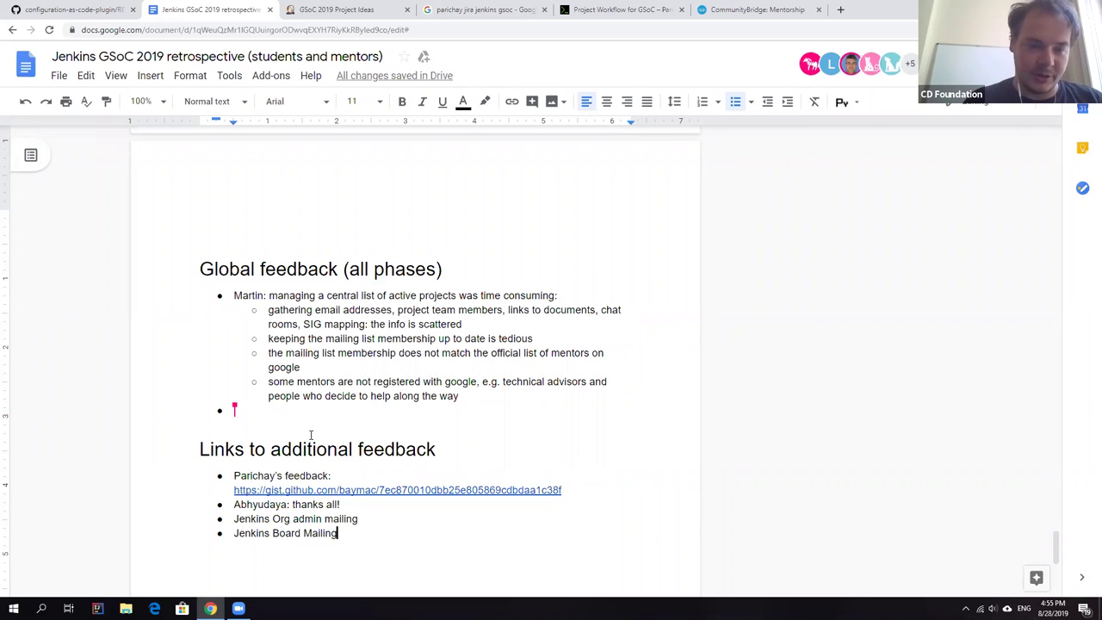
pyautogui.write('list for Code of Conduct')
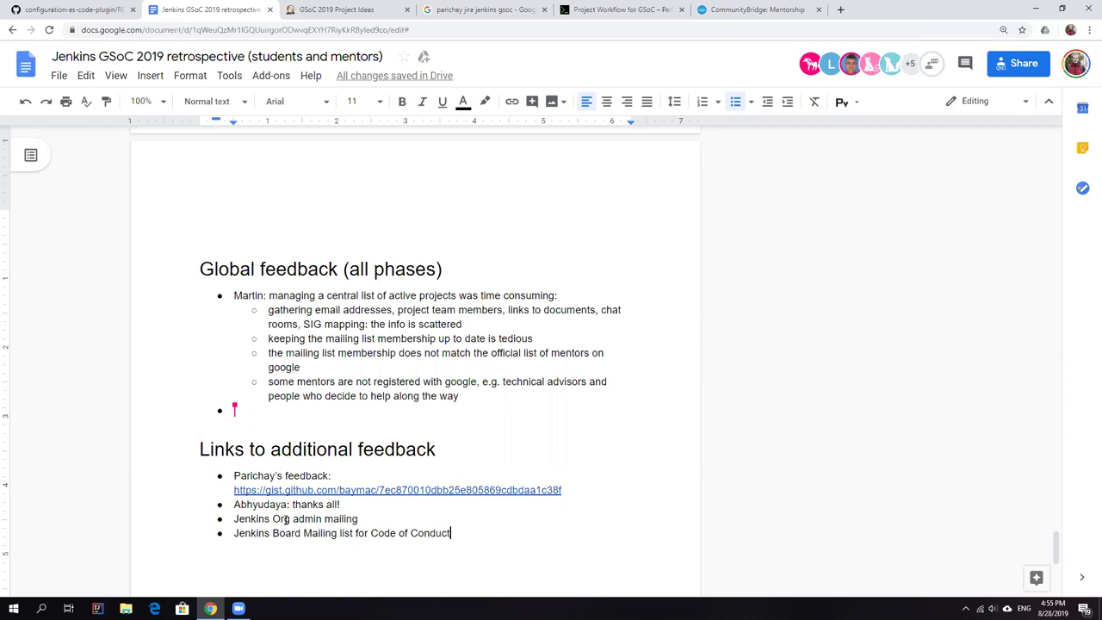
pyautogui.write('for ')
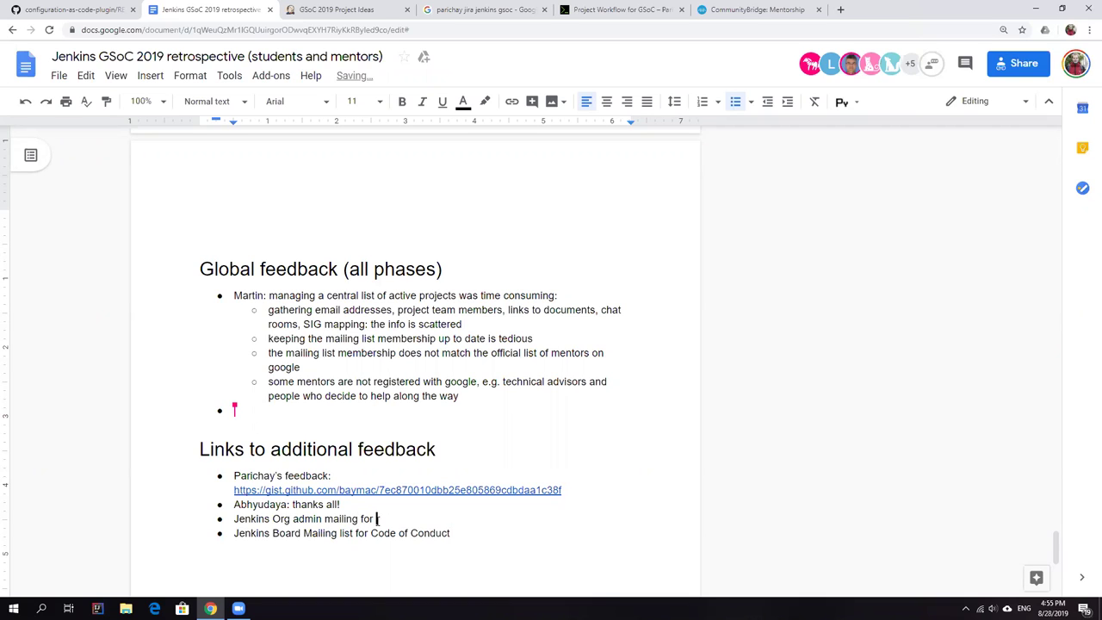
pyautogui.write('non-p')
pyautogui.write('ublic fee')
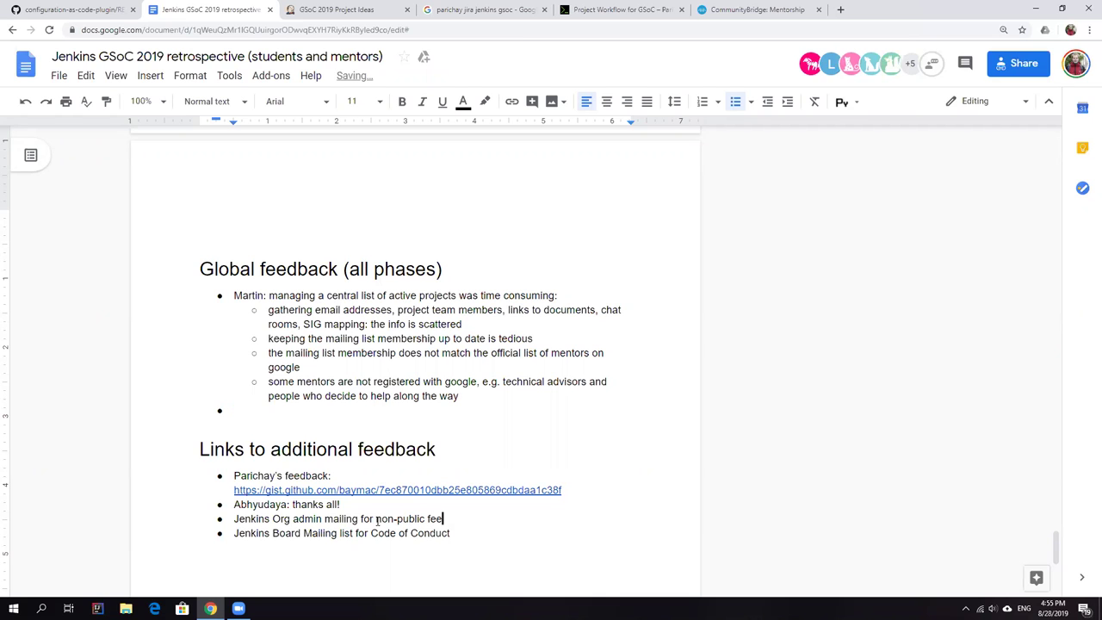
pyautogui.write('dback')
pyautogui.scroll(3, 413, 509)
pyautogui.scroll(3, 413, 509)
pyautogui.scroll(3, 354, 439)
pyautogui.scroll(3, 355, 439)
pyautogui.scroll(2, 354, 439)
pyautogui.scroll(2, 327, 426)
pyautogui.scroll(2, 310, 419)
pyautogui.scroll(3, 310, 419)
pyautogui.scroll(3, 310, 419)
pyautogui.scroll(3, 310, 419)
pyautogui.scroll(3, 310, 419)
pyautogui.scroll(3, 310, 419)
pyautogui.scroll(3, 310, 420)
pyautogui.scroll(2, 310, 419)
pyautogui.scroll(2, 284, 403)
pyautogui.scroll(2, 284, 403)
pyautogui.scroll(-4, 284, 403)
pyautogui.scroll(-4, 430, 405)
pyautogui.scroll(-3, 614, 408)
pyautogui.scroll(-3, 614, 408)
pyautogui.scroll(1, 420, 399)
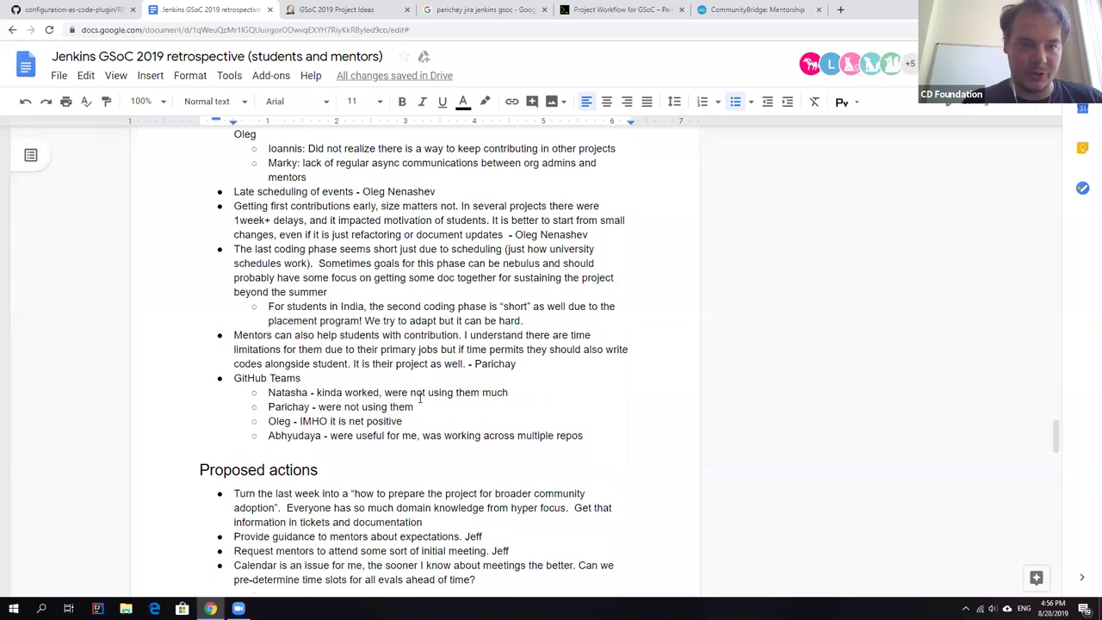
pyautogui.scroll(4, 420, 398)
pyautogui.scroll(3, 420, 398)
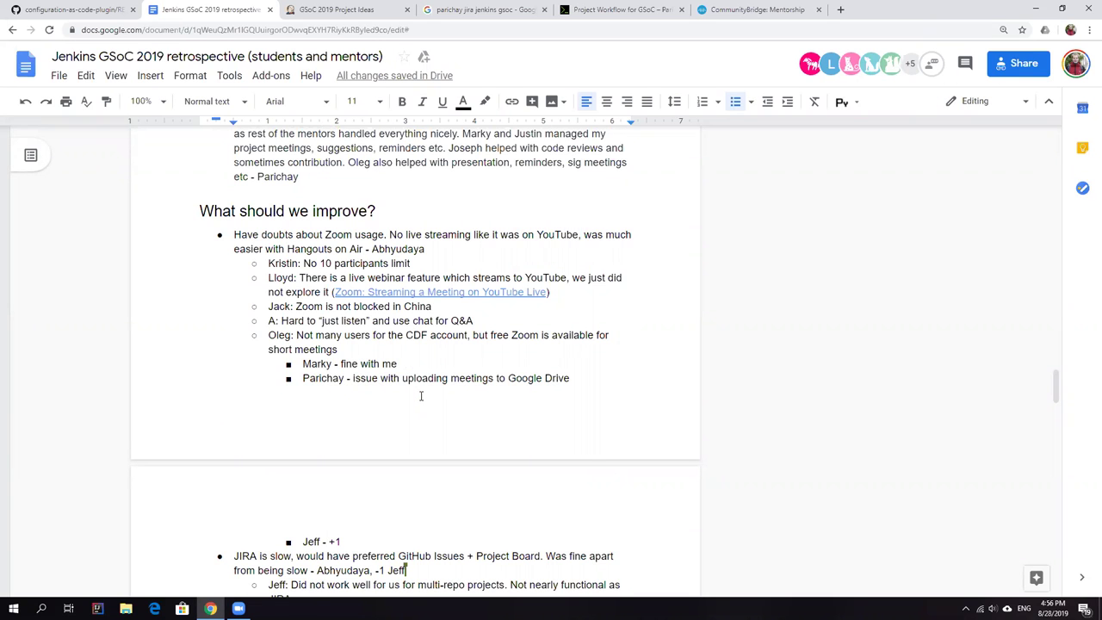
pyautogui.scroll(-5, 420, 395)
pyautogui.scroll(-3, 516, 400)
pyautogui.scroll(-3, 532, 403)
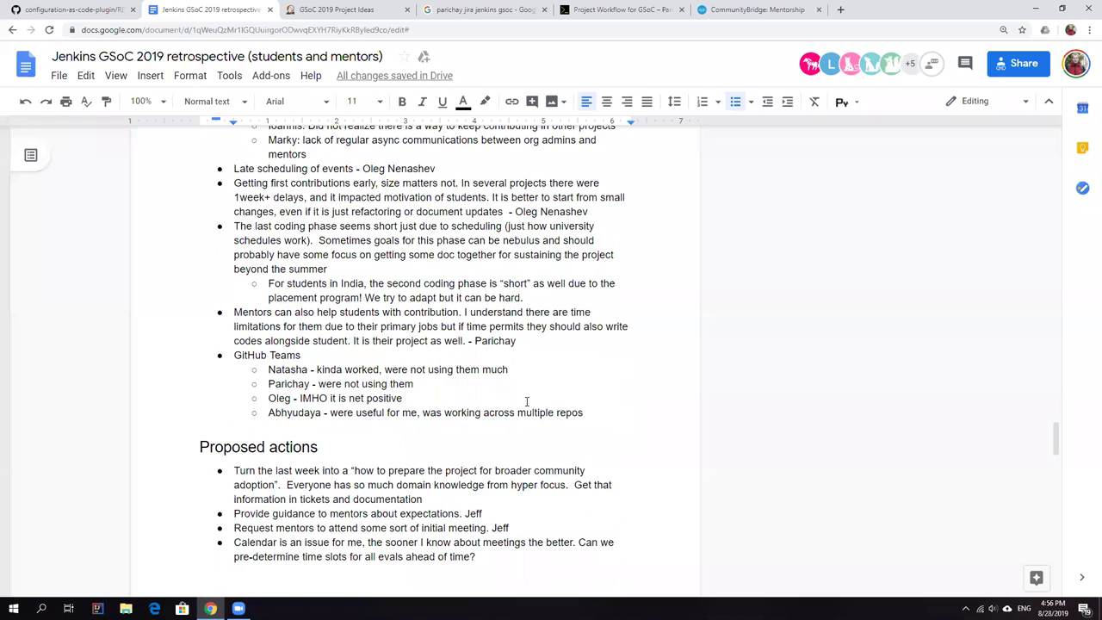
# Add a top-level 'Weekly Office hours?' point after GitHub Teams with an empty indented sub-point
pyautogui.click(592, 412)
pyautogui.press('Return')
pyautogui.press('Return')
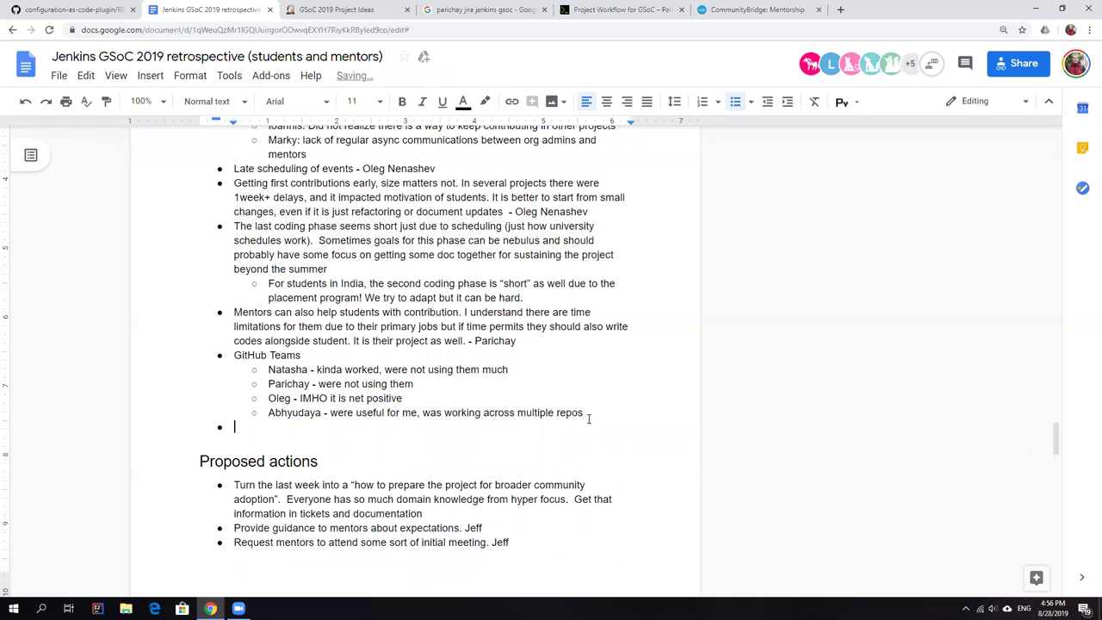
pyautogui.write('Office ')
pyautogui.write('hours')
pyautogui.press('Home')
pyautogui.write('Weekly')
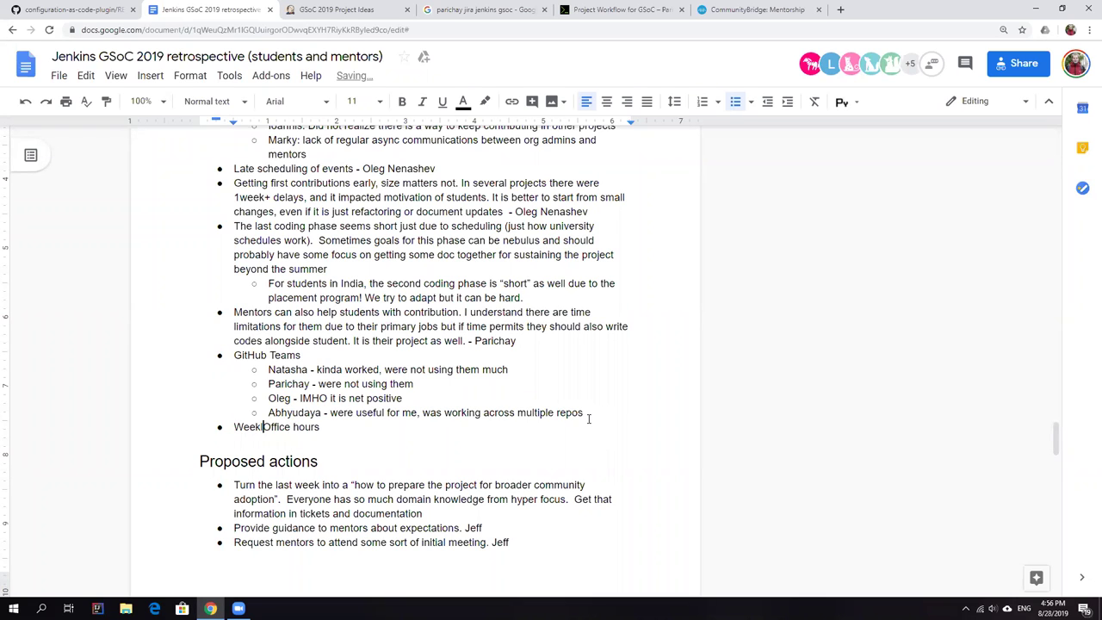
pyautogui.press('End')
pyautogui.write('?')
pyautogui.press('Return')
pyautogui.press('Tab')
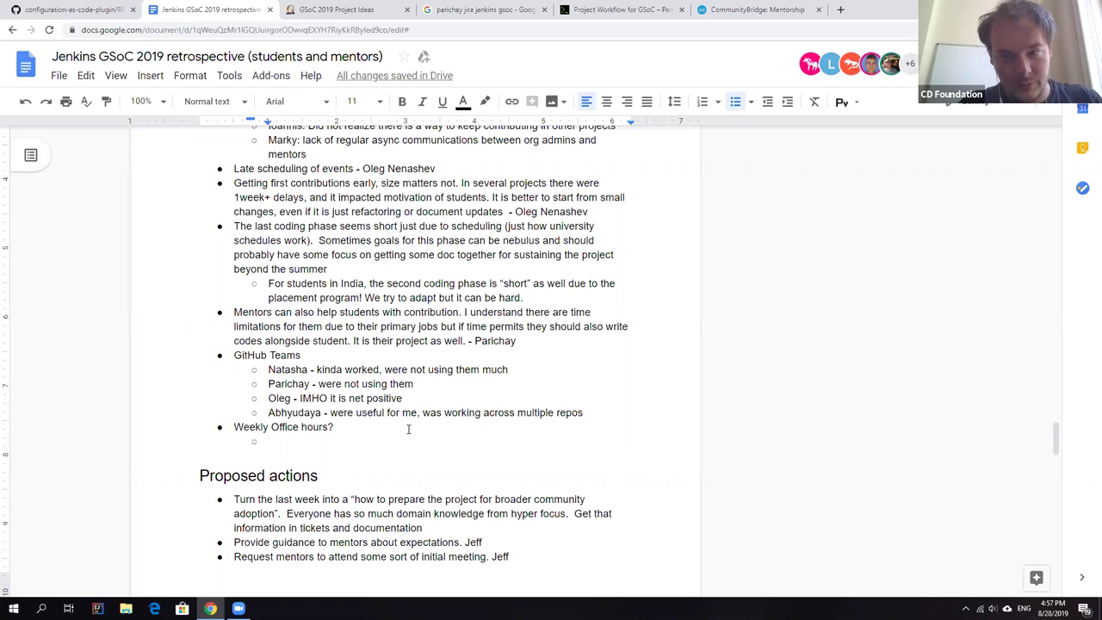
pyautogui.write('Pari')
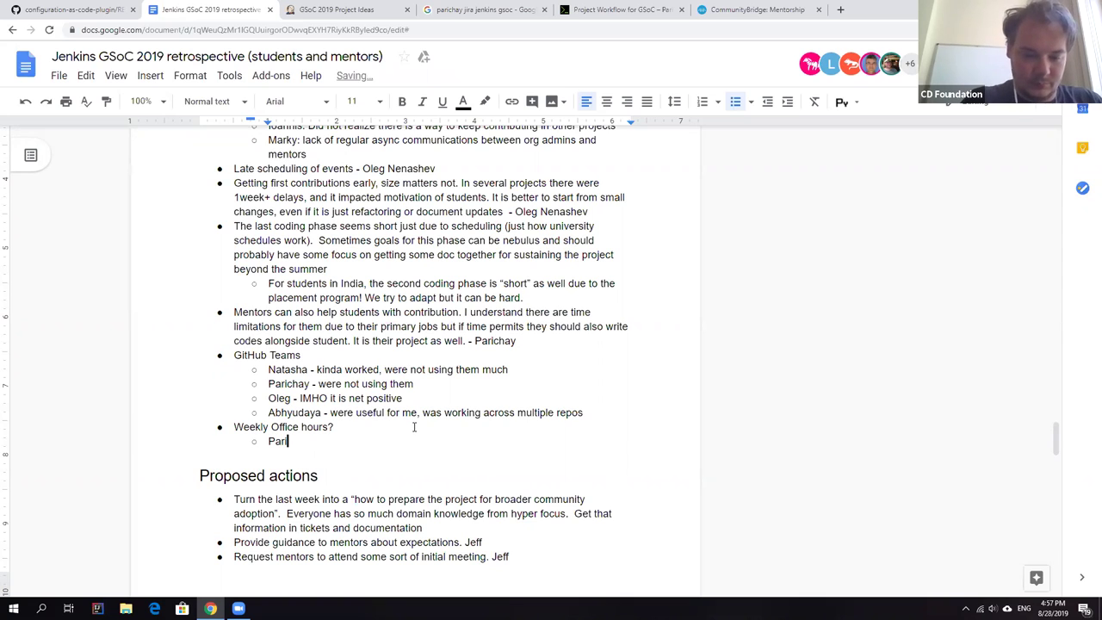
pyautogui.write('chay ')
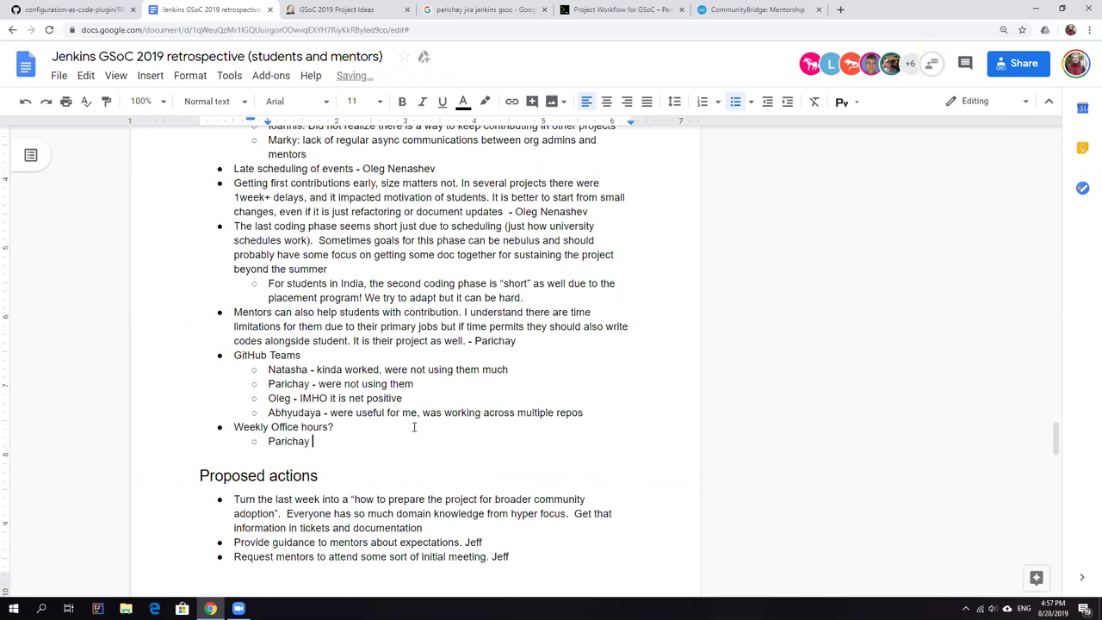
pyautogui.write('-')
# Add 'Was helpful initially, was not needed later' and 'Meeting time was fine' under Weekly Office hours
pyautogui.press('Return')
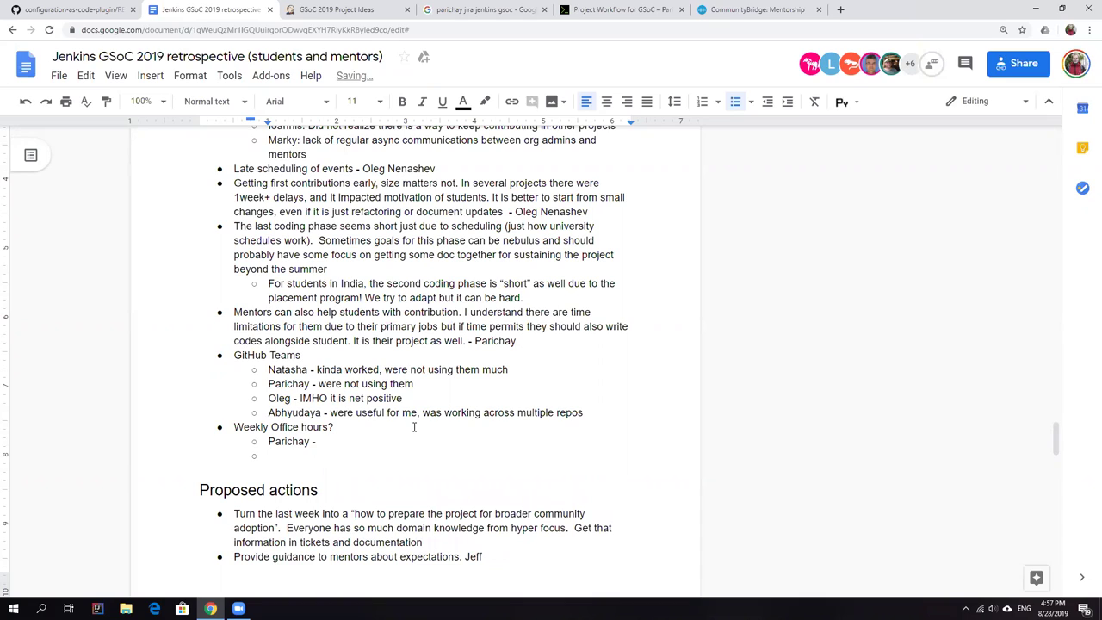
pyautogui.write('Abh')
pyautogui.write('yudaya - ')
pyautogui.write('Meeting time')
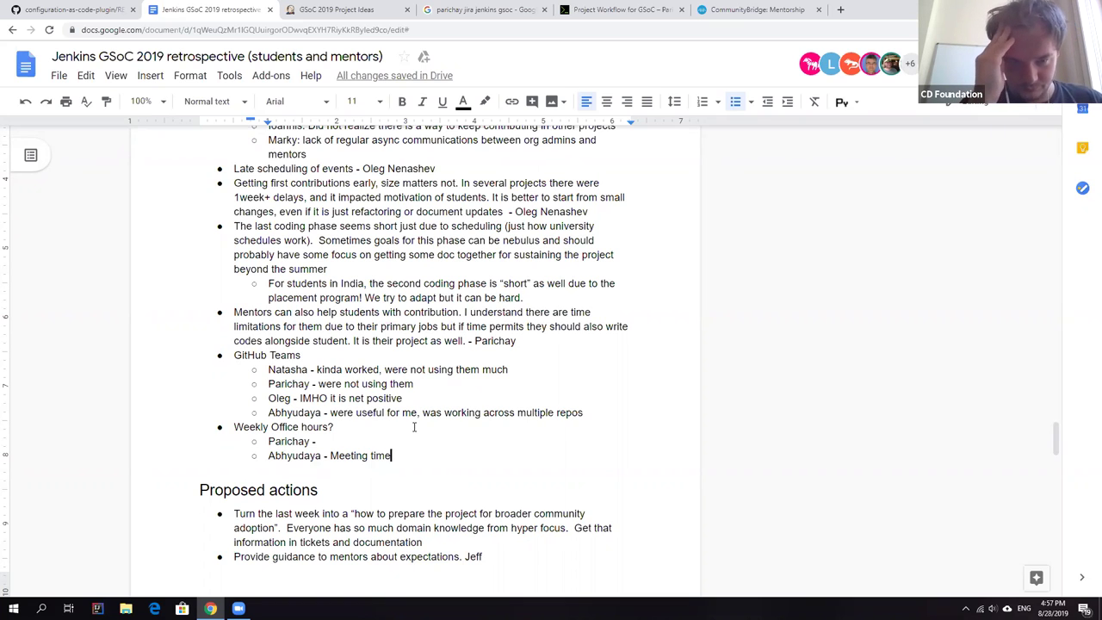
pyautogui.write('i')
pyautogui.press('BackSpace')
pyautogui.write('was ')
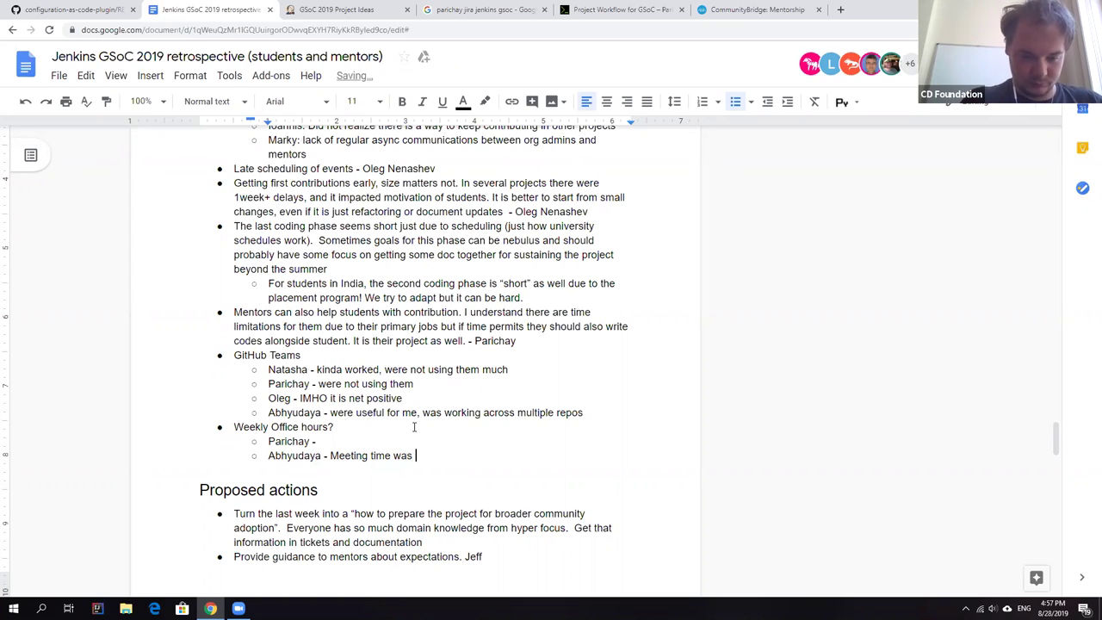
pyautogui.write('fine')
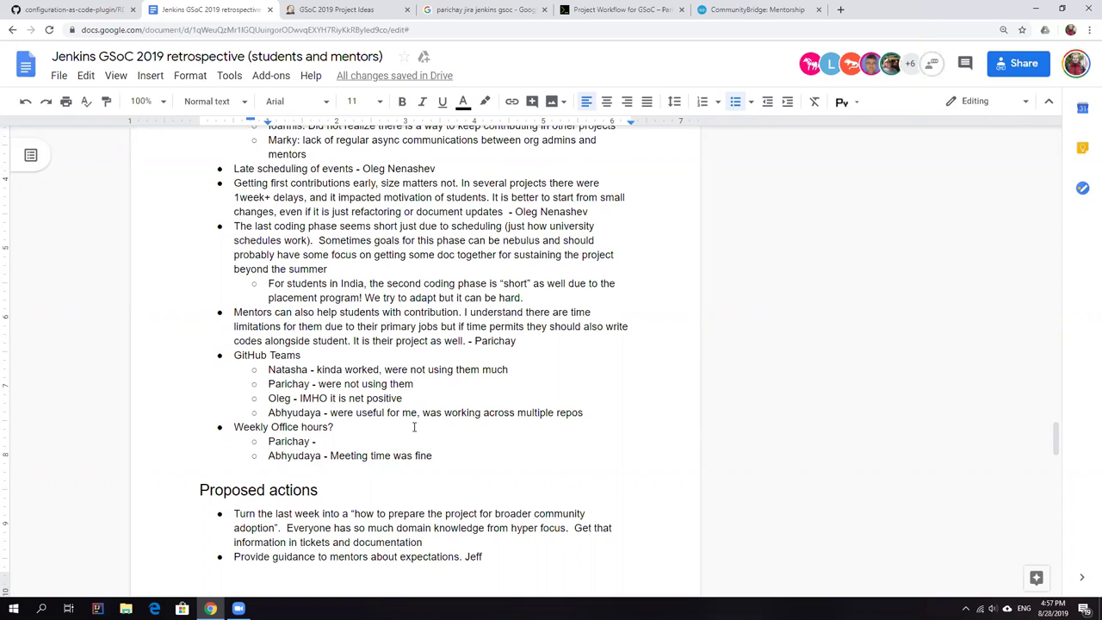
pyautogui.write('Was h')
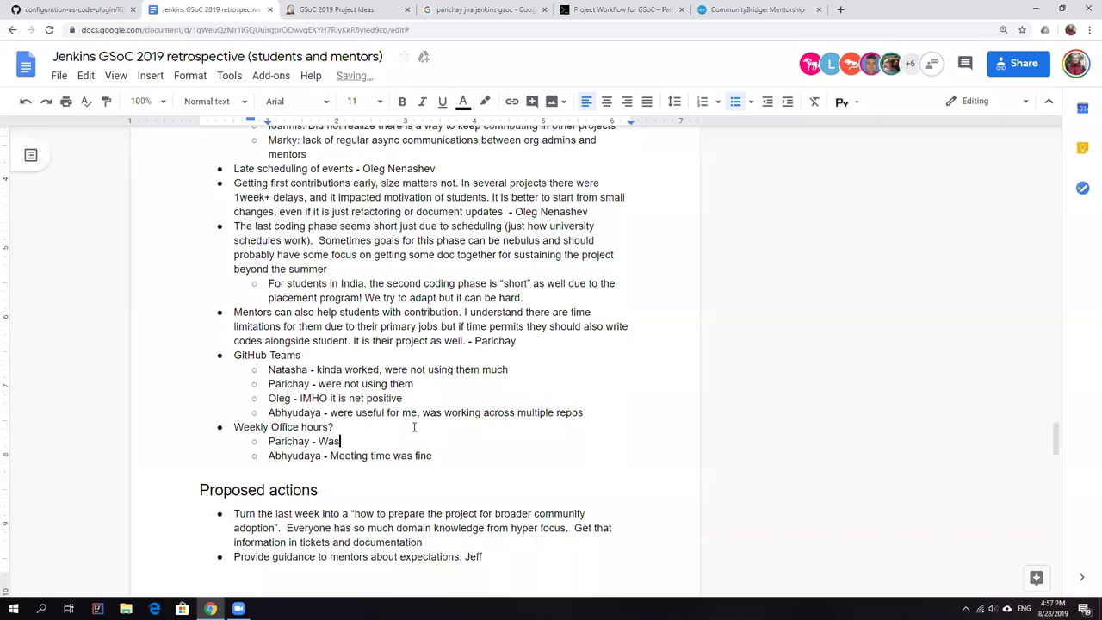
pyautogui.write('lpful initially, was not needed late')
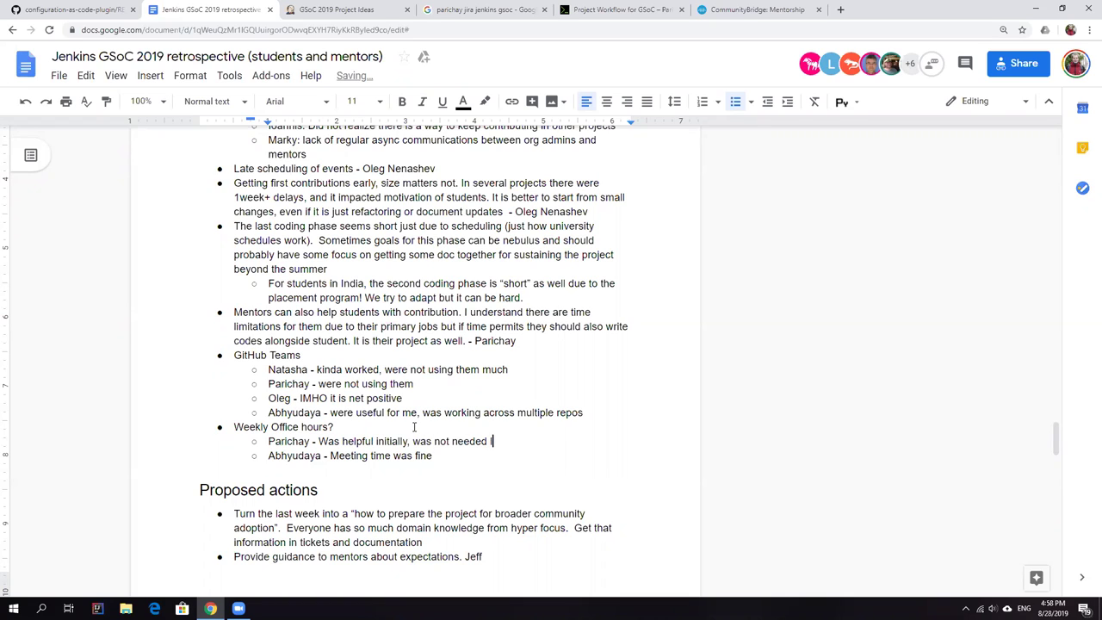
pyautogui.write('r')
pyautogui.press('Down')
pyautogui.press('Down')
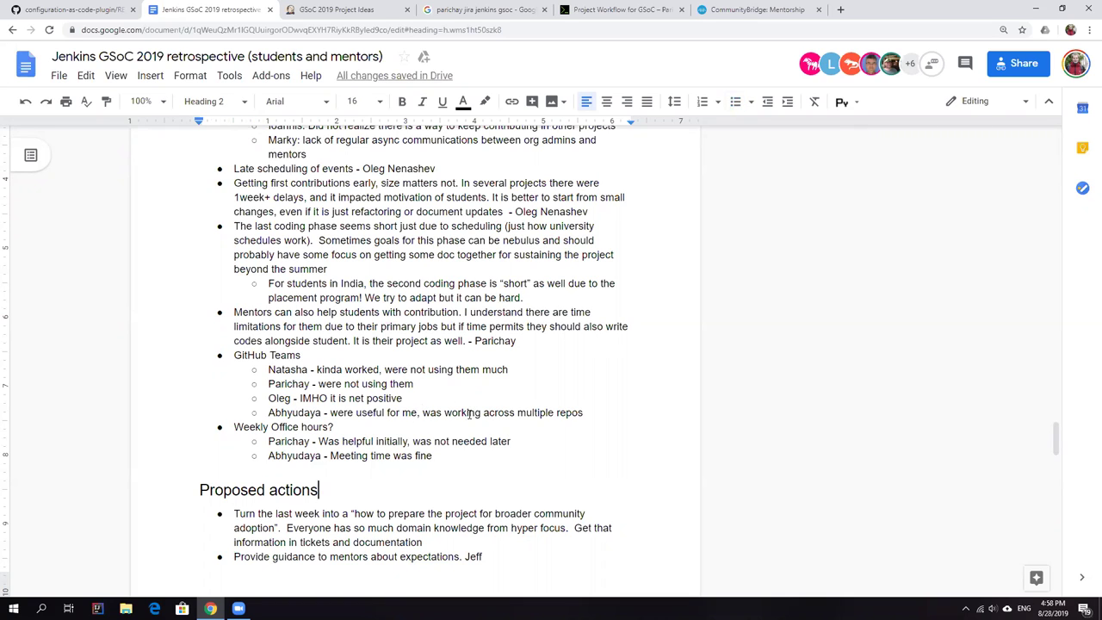
pyautogui.scroll(-1, 415, 382)
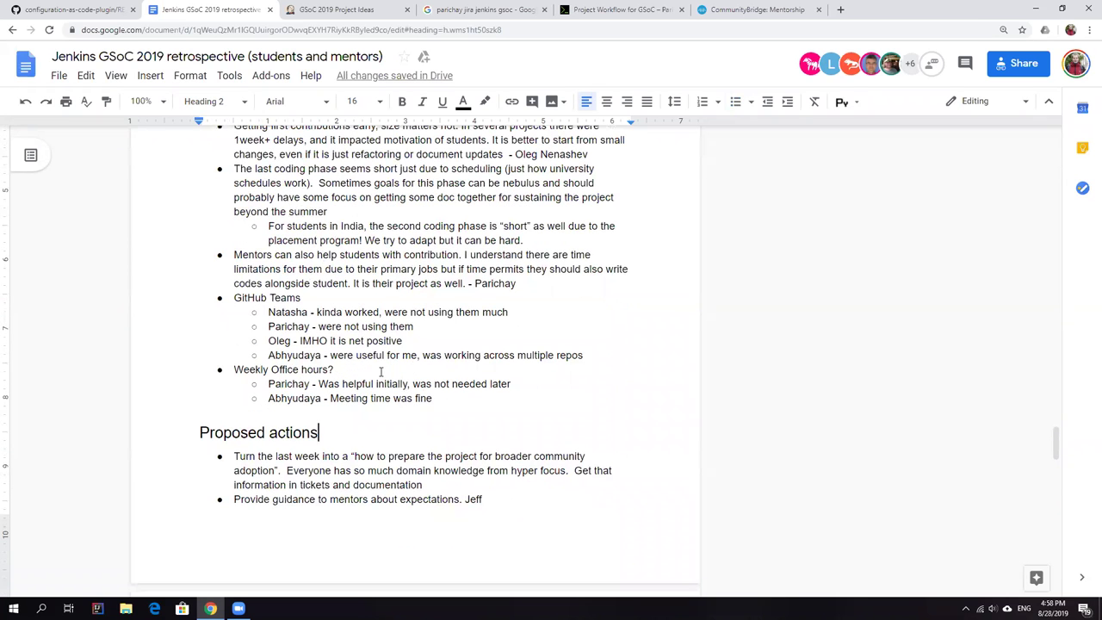
pyautogui.scroll(-1, 366, 368)
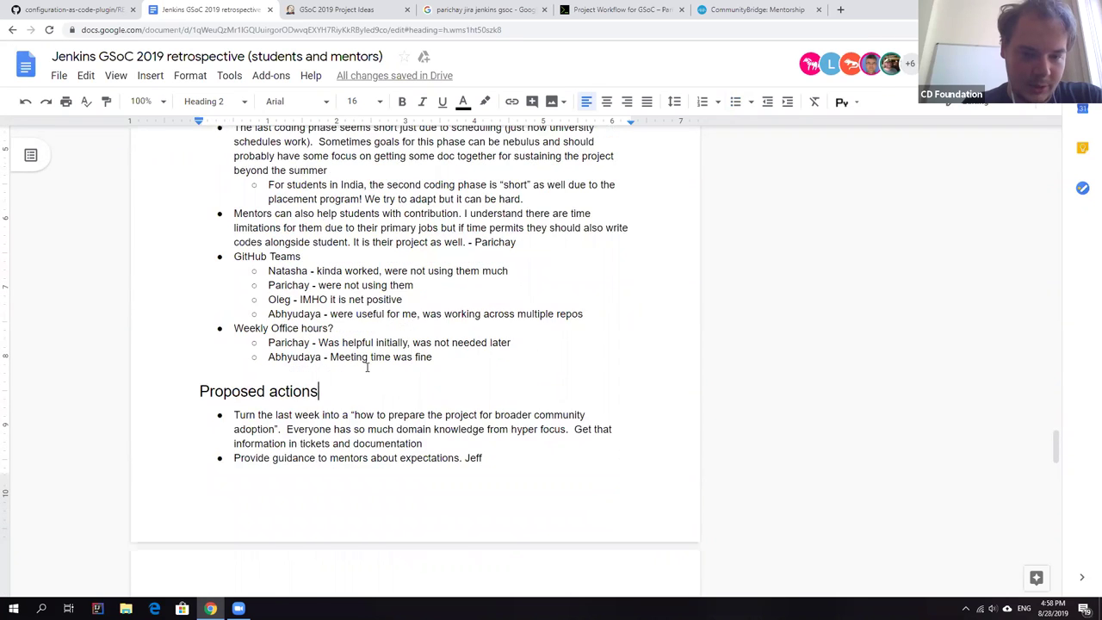
pyautogui.scroll(-2, 353, 367)
pyautogui.scroll(-2, 345, 366)
pyautogui.scroll(-2, 345, 366)
pyautogui.scroll(-2, 353, 364)
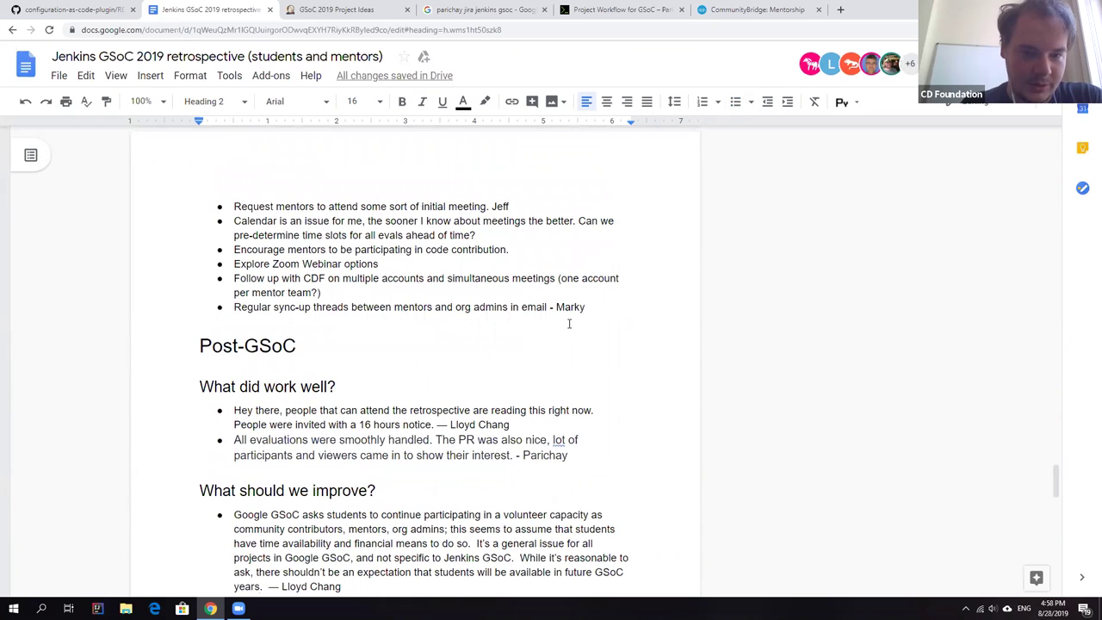
pyautogui.scroll(2, 617, 297)
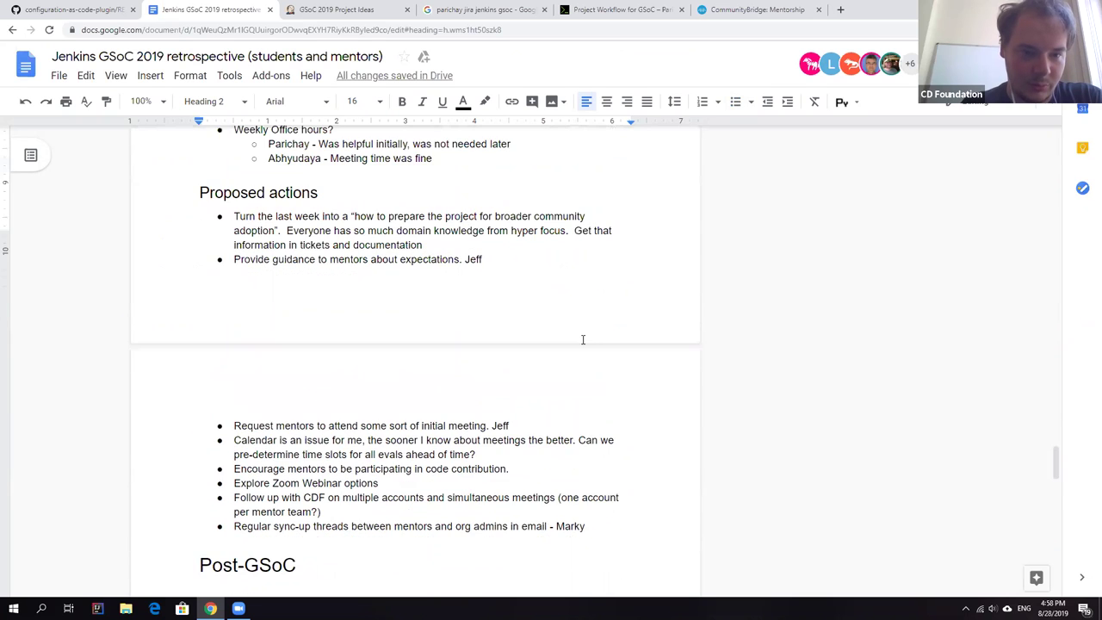
pyautogui.scroll(1, 595, 344)
pyautogui.scroll(-1, 595, 413)
# Start a new Proposed actions bullet proposing meetings during Community Bonding / Phase 1
pyautogui.click(594, 438)
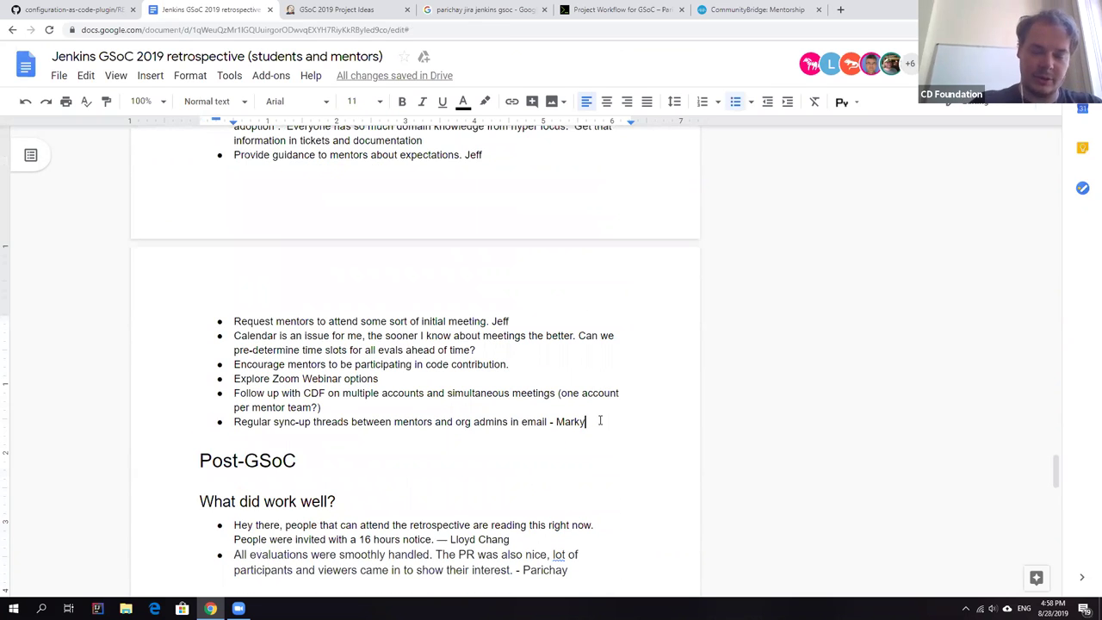
pyautogui.press('Return')
pyautogui.write('Have meetings during Phase 1')
pyautogui.hotkey('ctrl', 'Left')
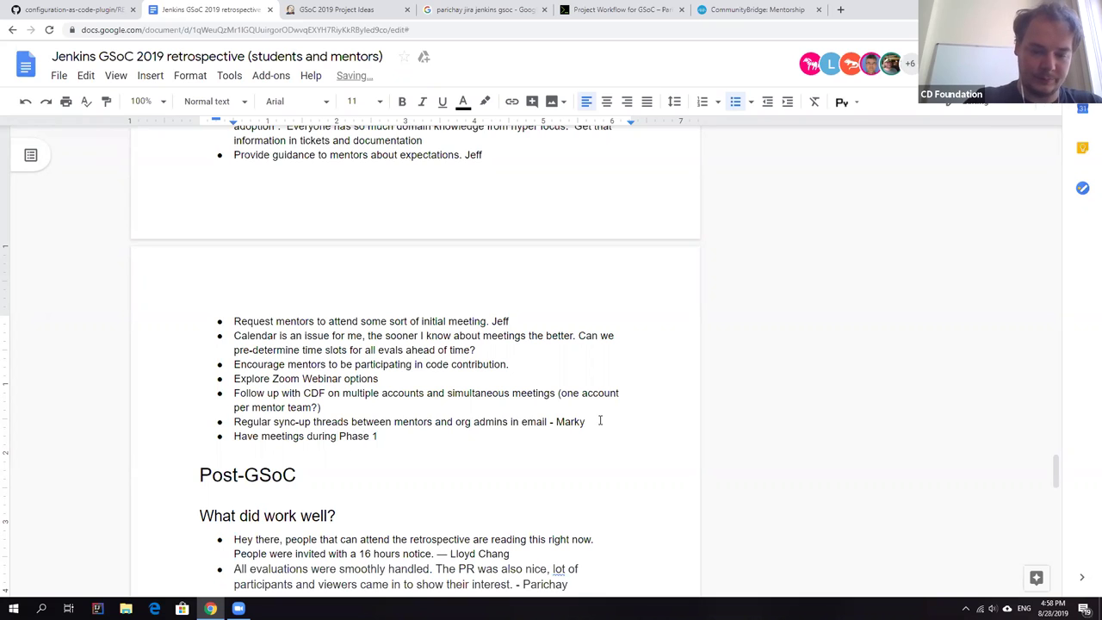
pyautogui.write('Community Bonding /Phase')
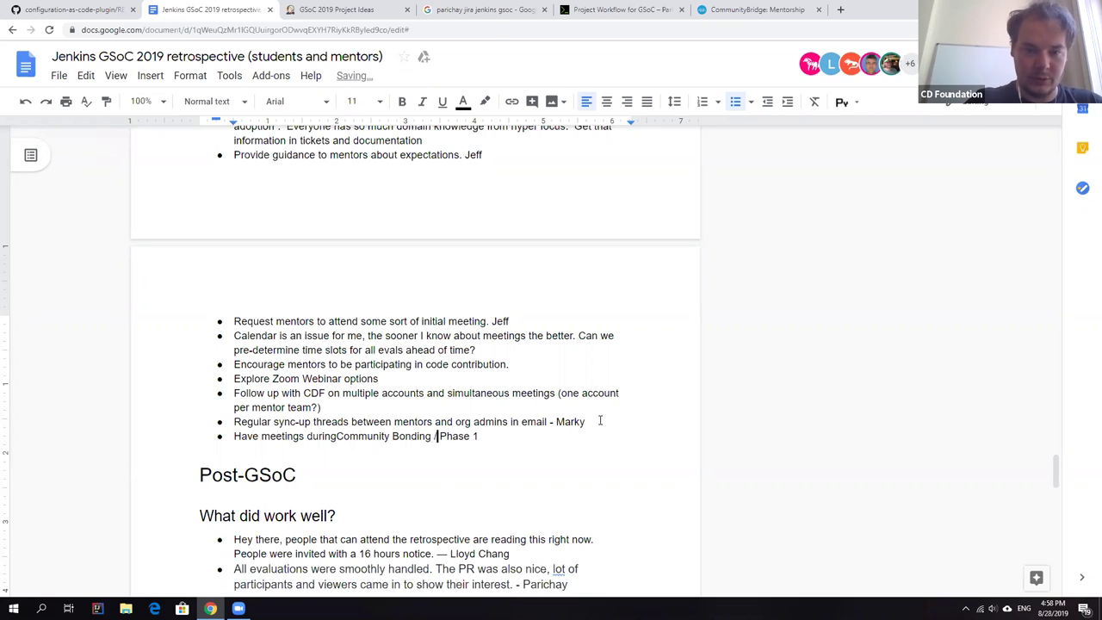
# Complete the bullet: mailing lists later unless office hours are requested, attributed to Oleg
pyautogui.press('Down')
pyautogui.press('Left')
pyautogui.press('Left')
pyautogui.press('Up')
pyautogui.press('End')
pyautogui.write(', mailing lists late')
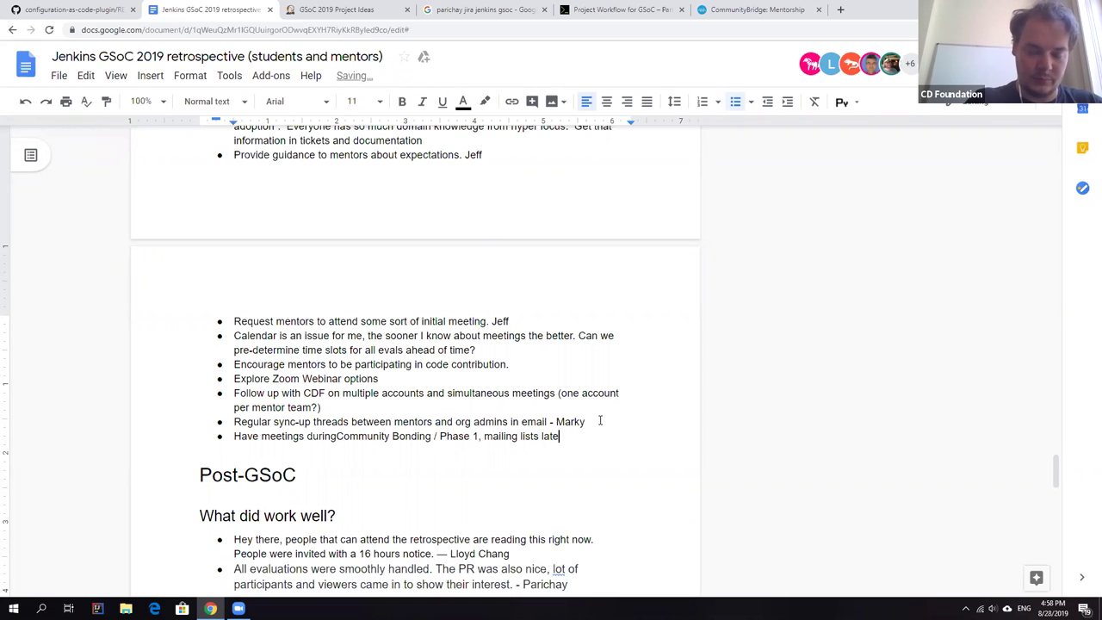
pyautogui.write('r')
pyautogui.write(' = ')
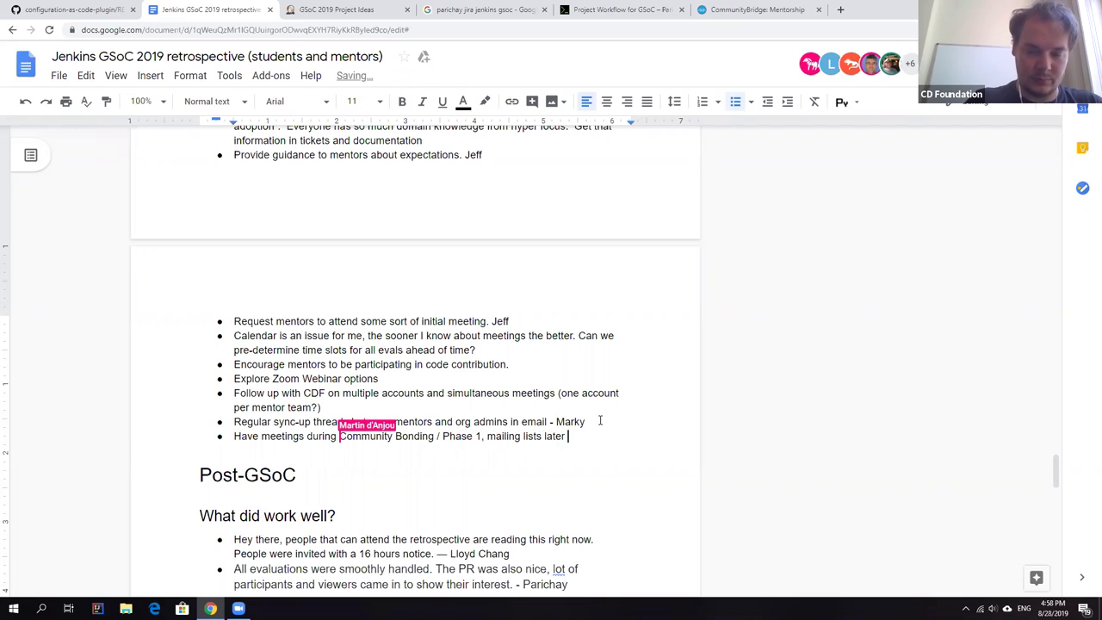
pyautogui.write('- Oleg')
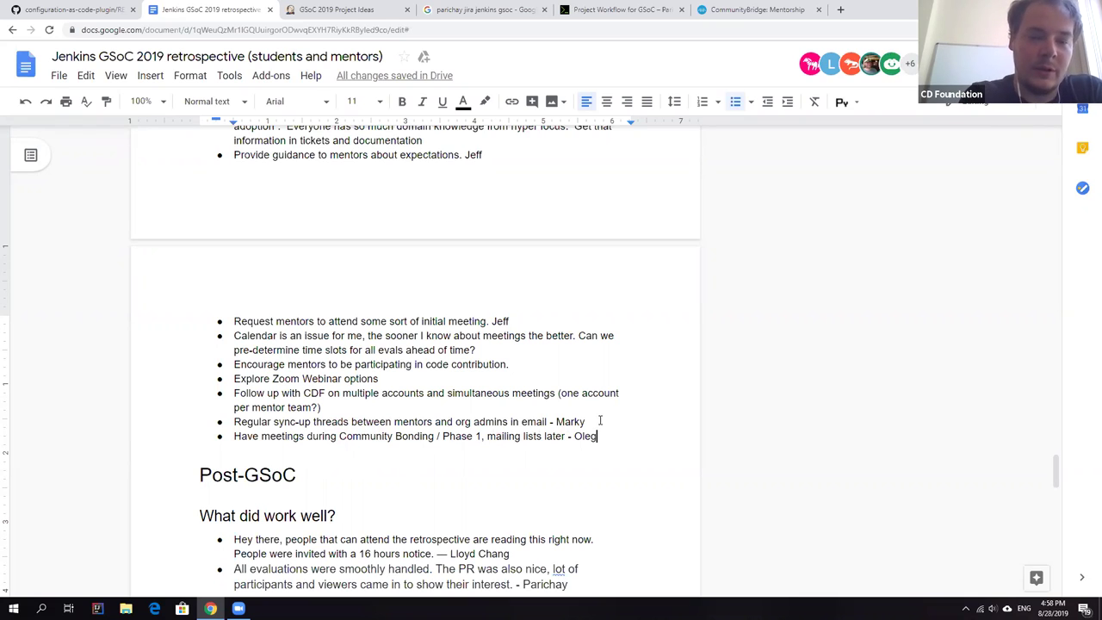
pyautogui.press('Left')
pyautogui.press('Left')
pyautogui.press('Left')
pyautogui.press('Left')
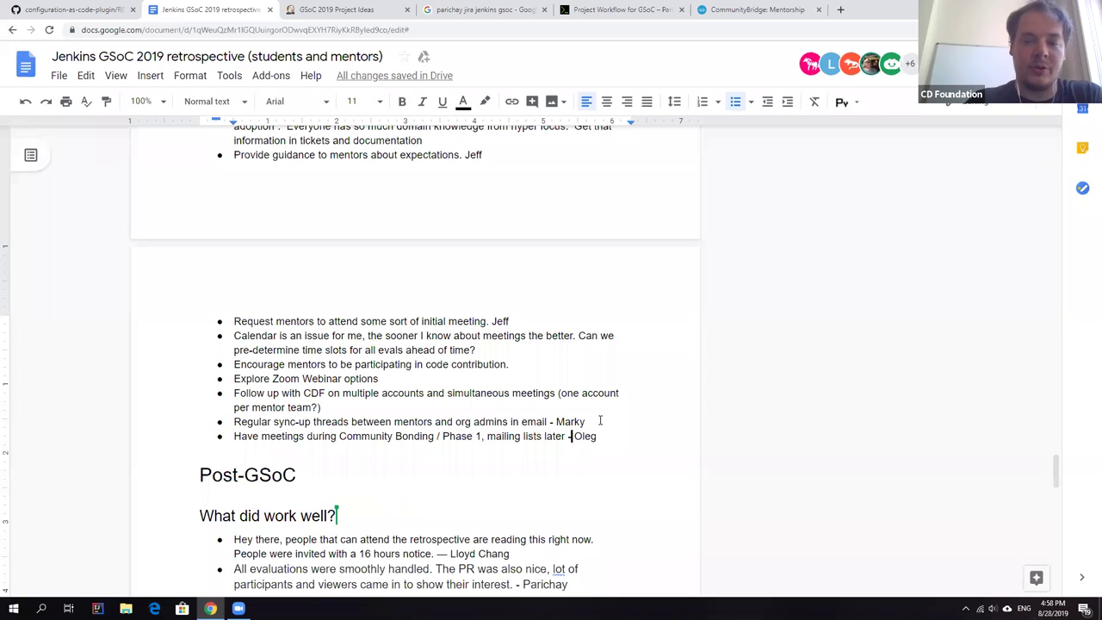
pyautogui.press('Left')
pyautogui.press('Left')
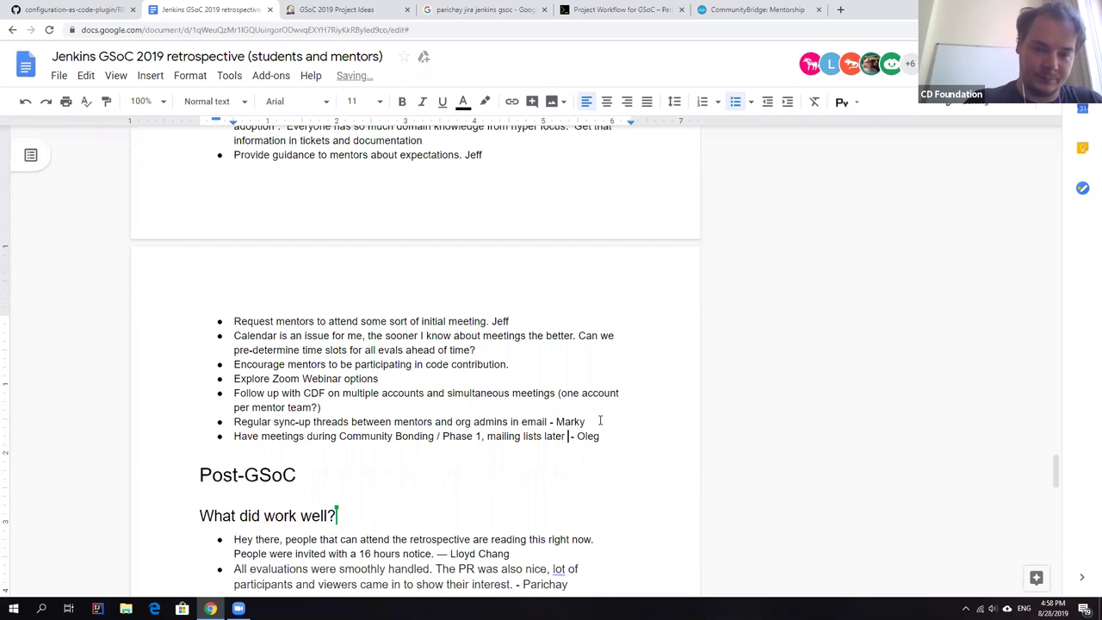
pyautogui.write('unless ')
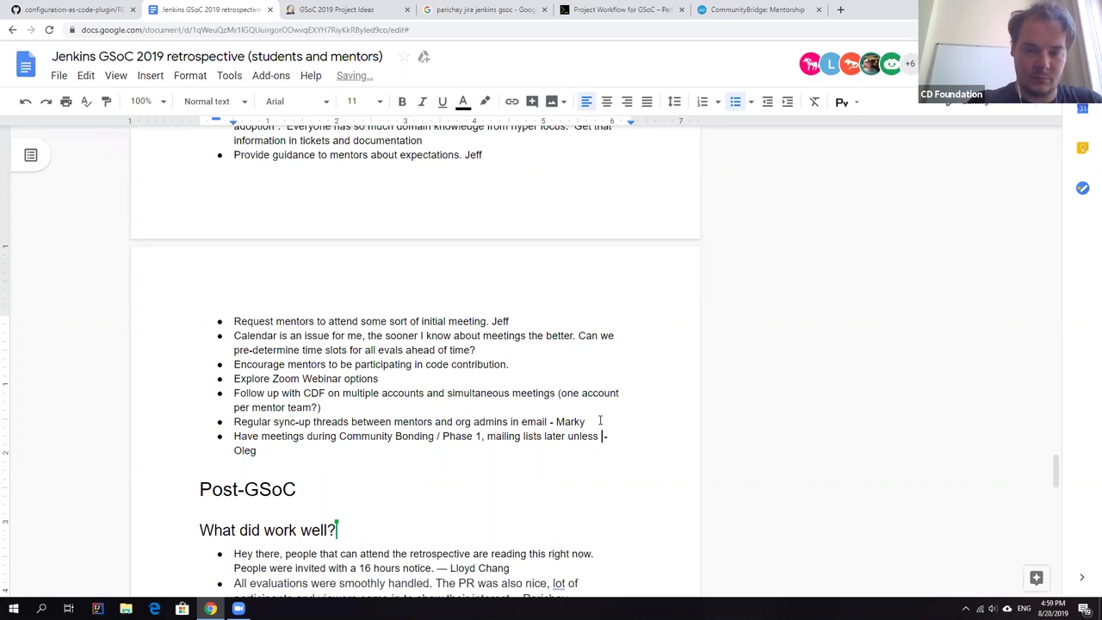
pyautogui.write('office hours explicitly requested')
pyautogui.press('Down')
pyautogui.press('Up')
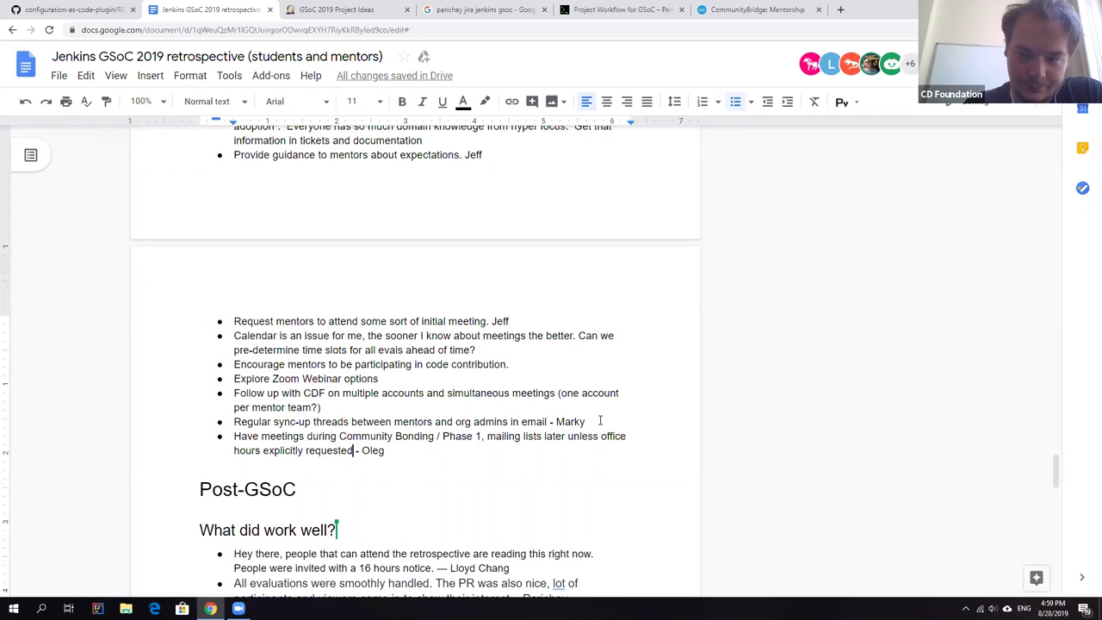
pyautogui.scroll(-2, 525, 441)
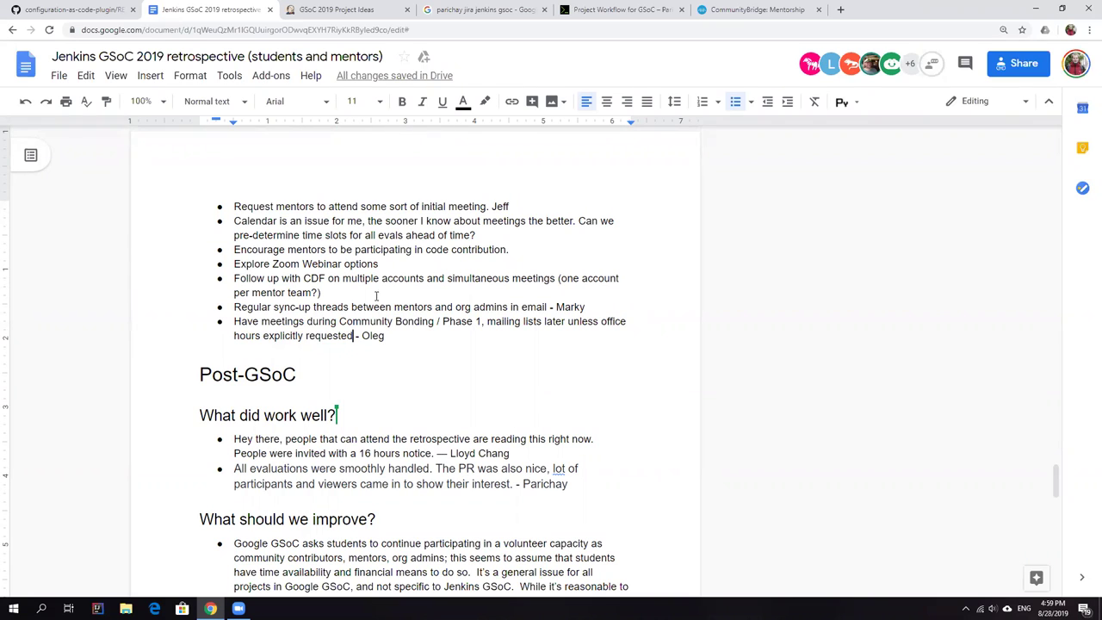
pyautogui.tripleClick(449, 336)
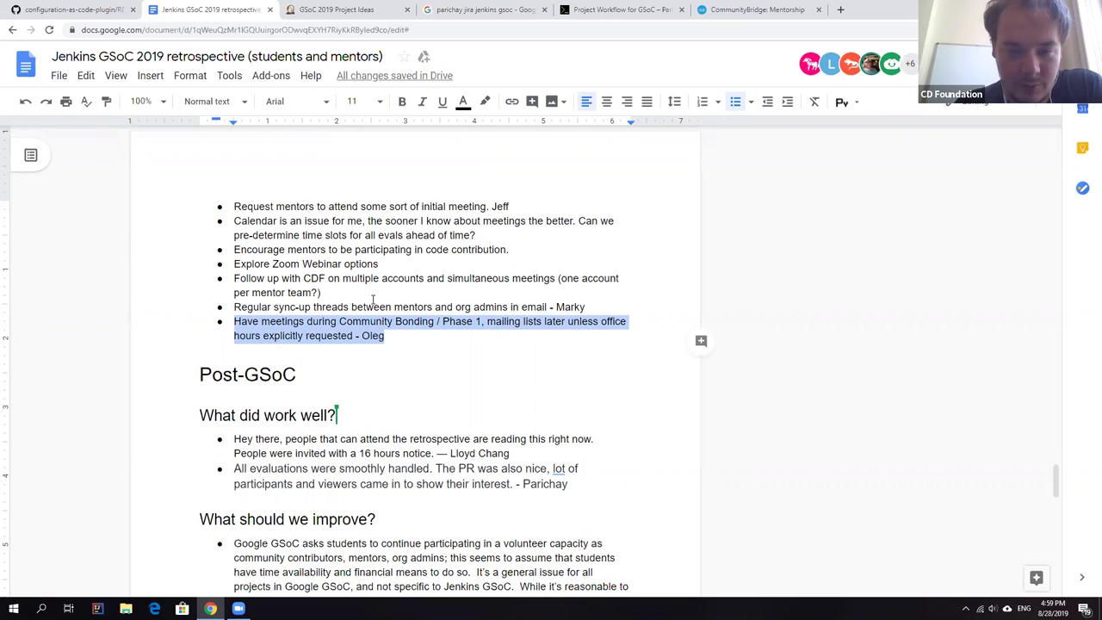
pyautogui.scroll(-2, 396, 403)
pyautogui.scroll(-2, 396, 403)
pyautogui.scroll(-1, 344, 387)
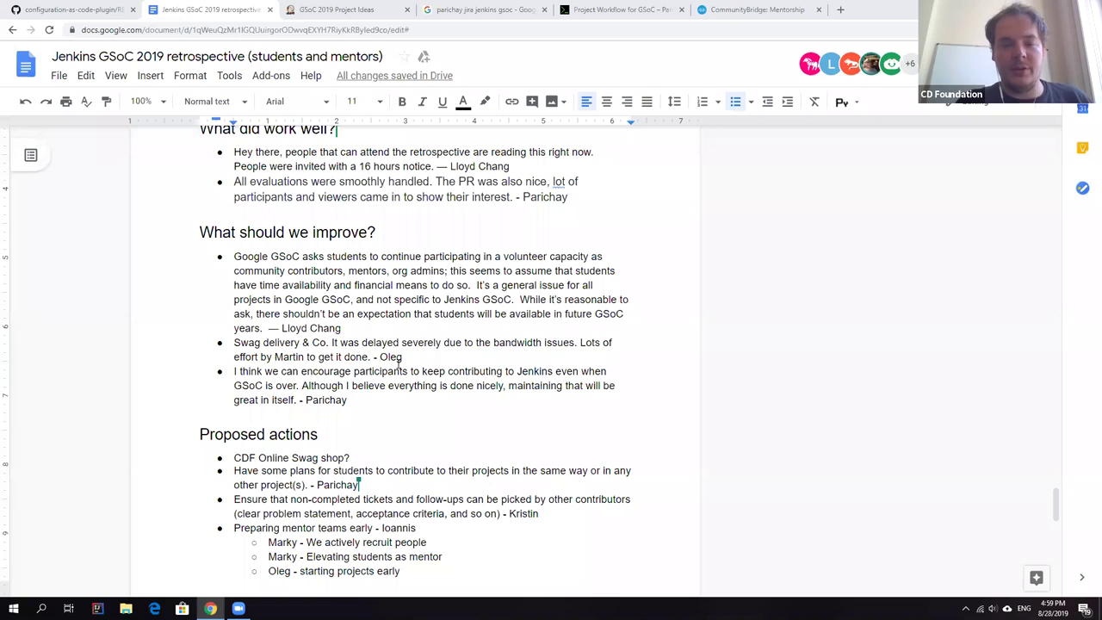
pyautogui.scroll(-2, 417, 378)
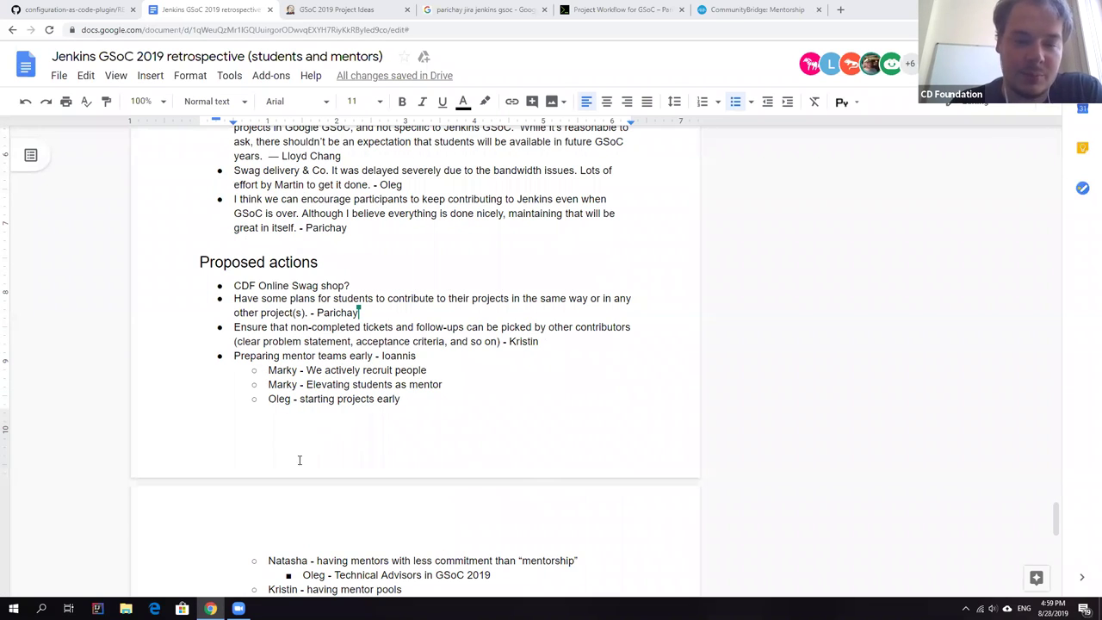
pyautogui.scroll(-3, 338, 424)
pyautogui.scroll(-2, 307, 310)
pyautogui.scroll(-1, 307, 311)
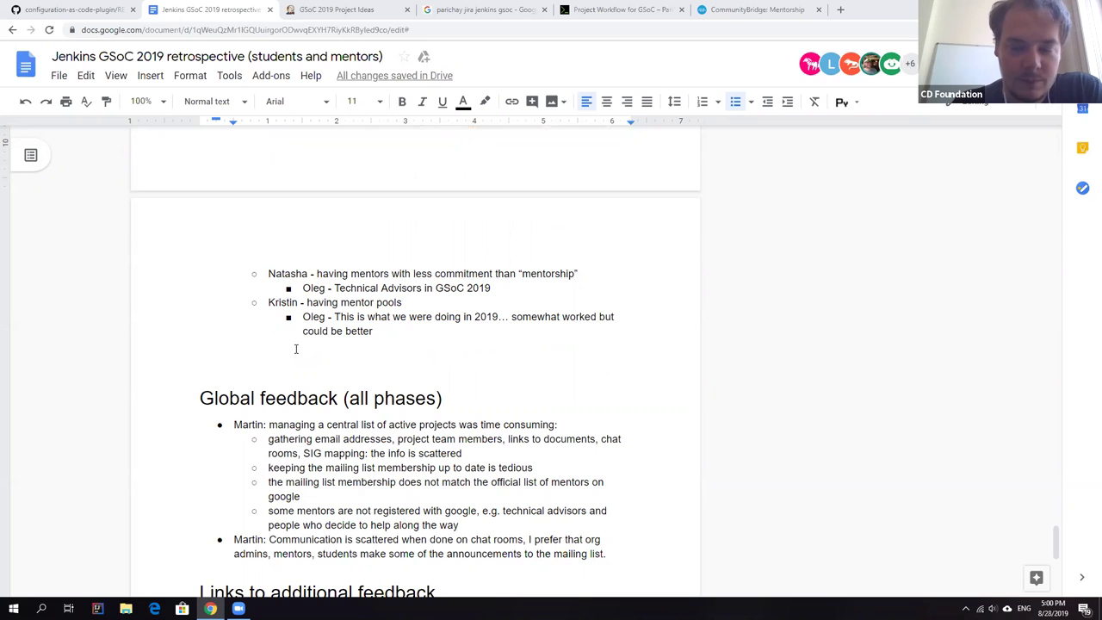
pyautogui.scroll(-2, 270, 351)
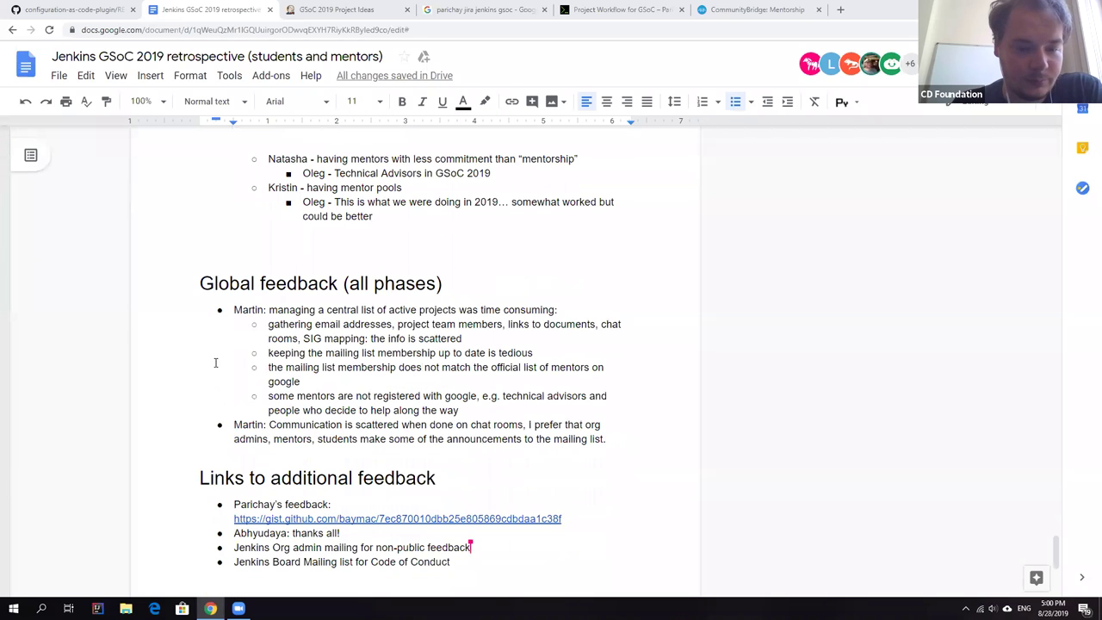
pyautogui.scroll(-3, 214, 363)
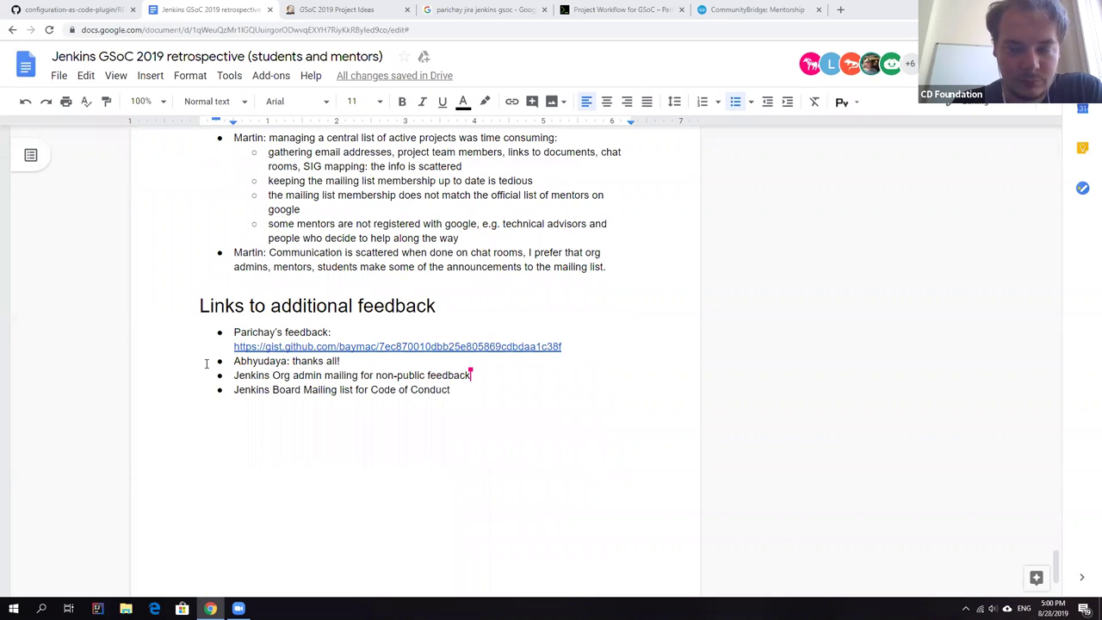